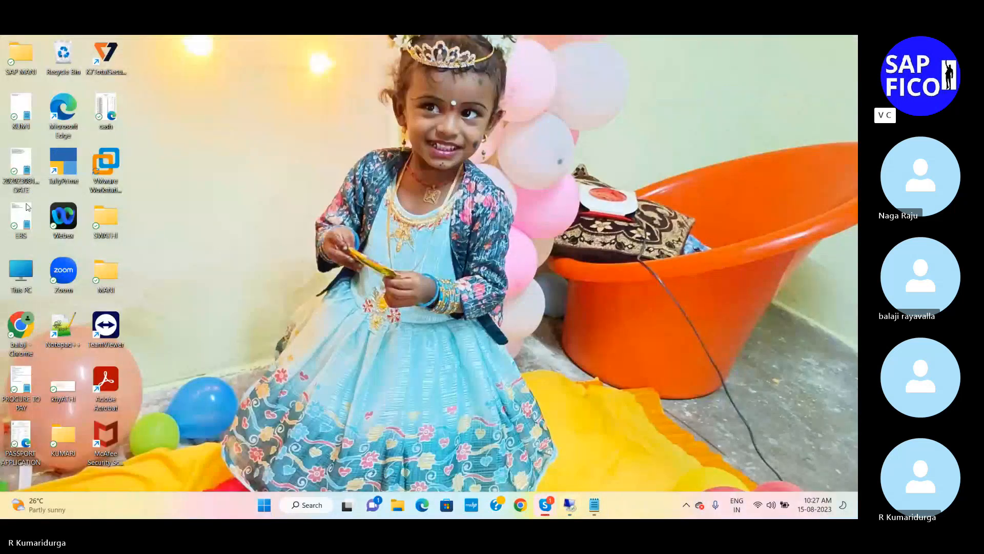
Step: Open the EBS bank statement text file from the desktop and switch to the EBS-S4 HANA notes
double_click(26, 210)
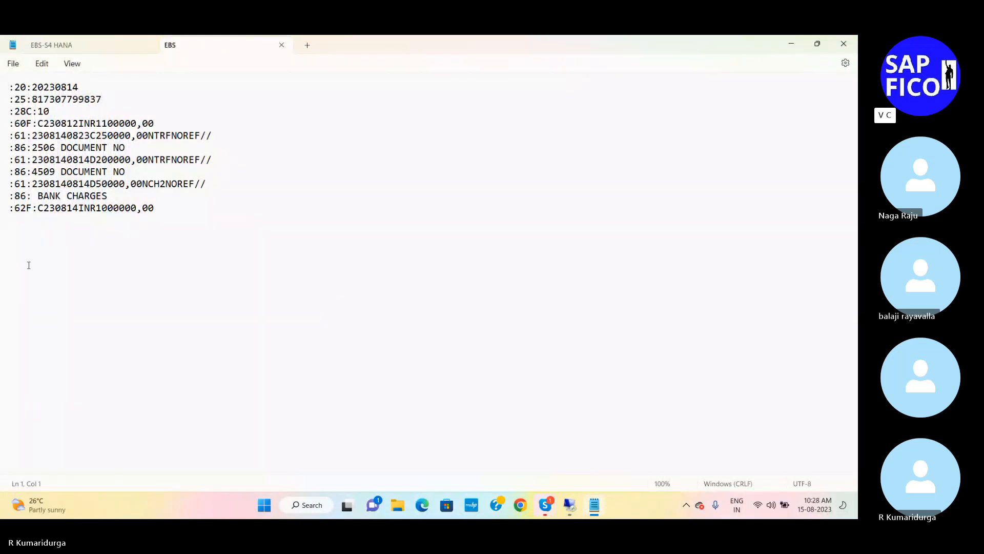
left_click(108, 54)
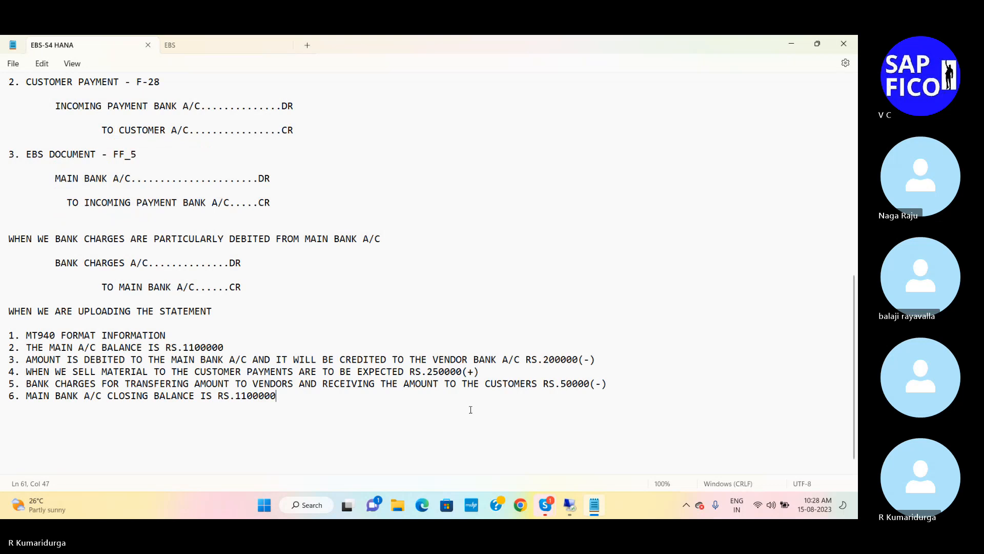
Step: Open the recent EBS Word document and read it from the process overview through the algorithms to the main bank account list
left_click(398, 506)
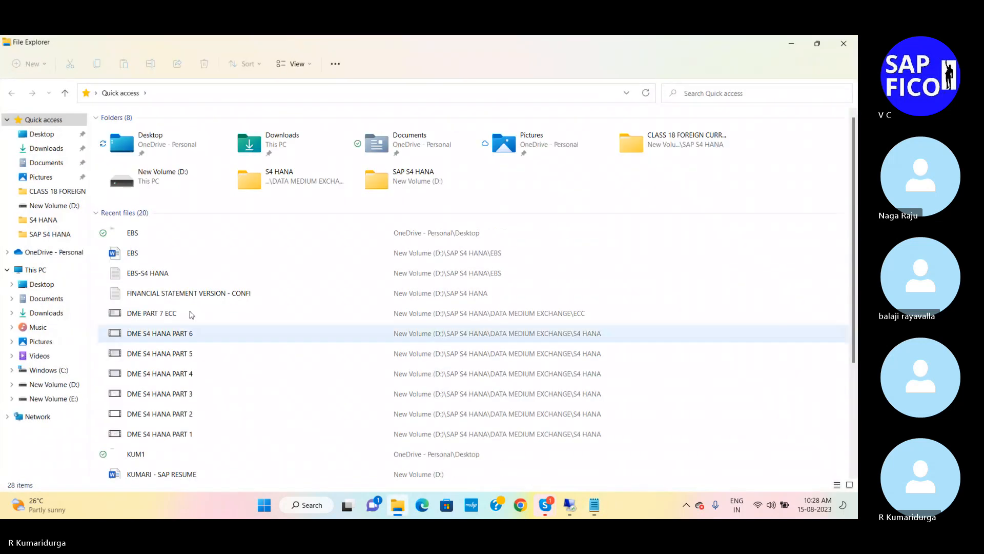
double_click(134, 253)
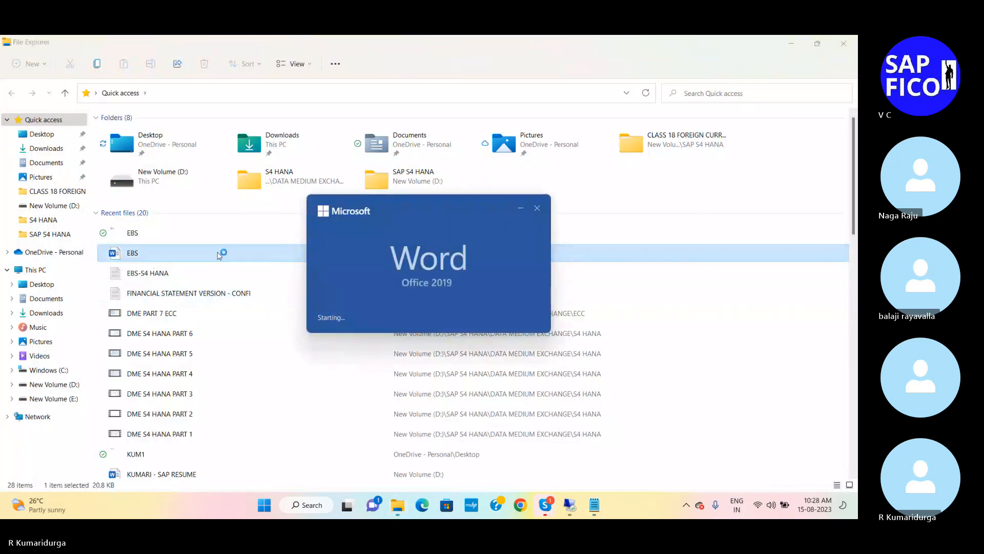
scroll(372, 348, "down", 5)
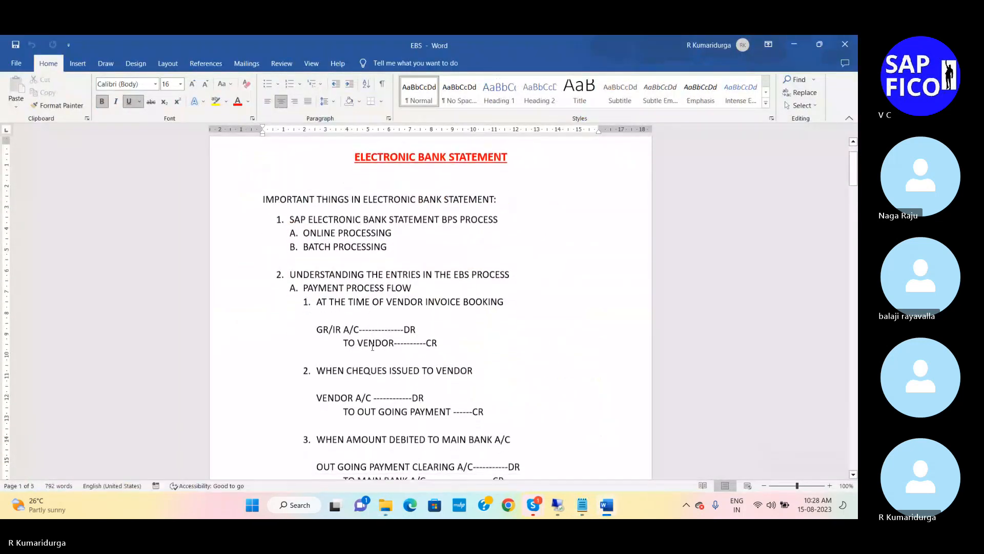
scroll(372, 347, "down", 20)
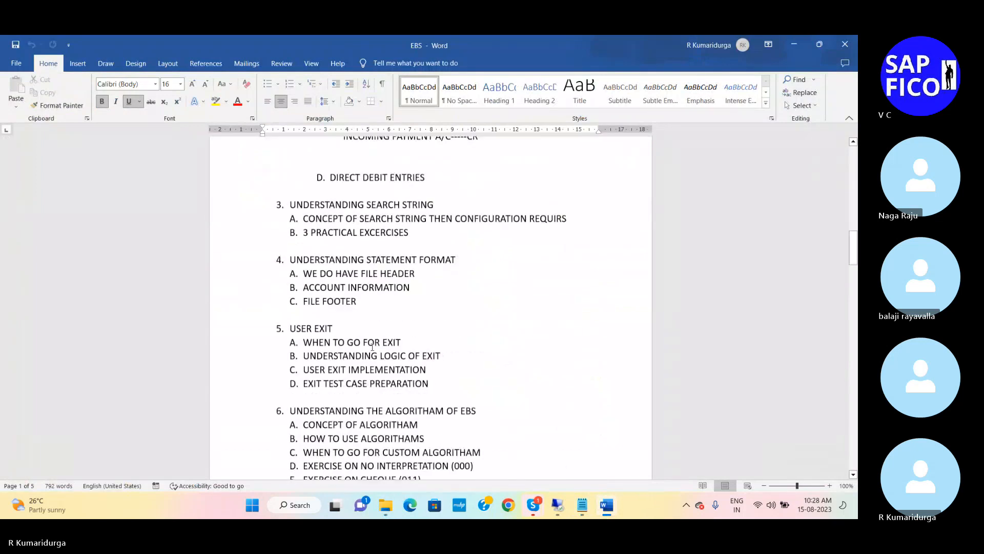
scroll(373, 348, "down", 11)
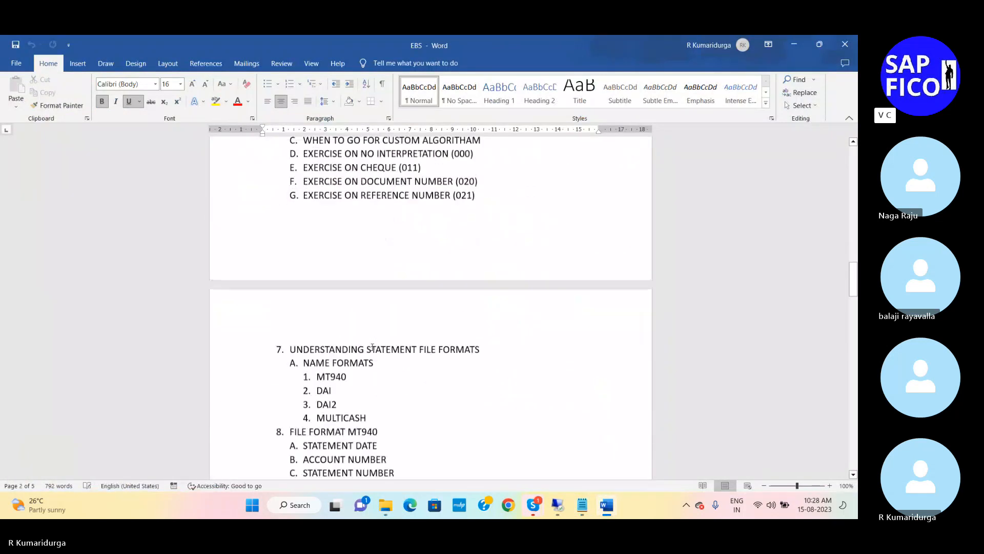
scroll(372, 348, "down", 8)
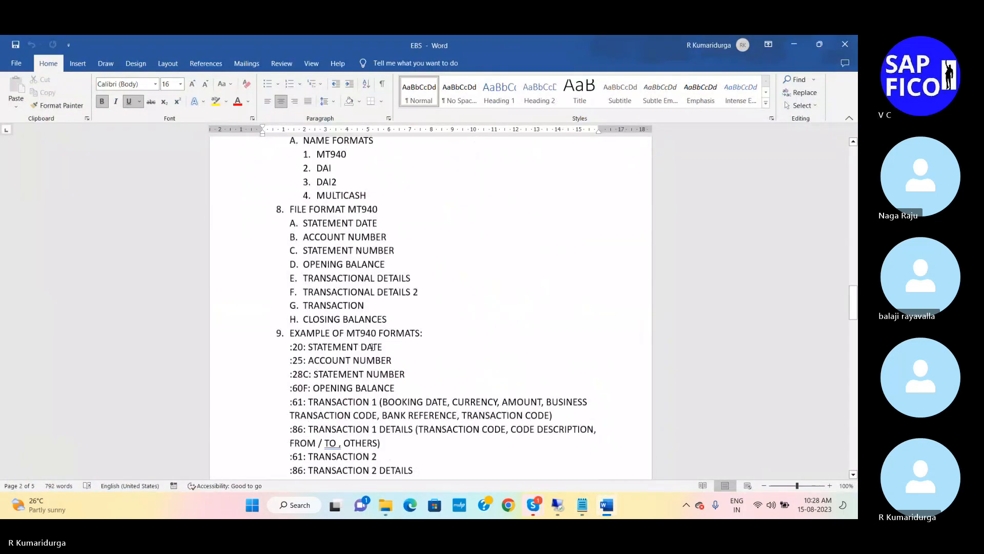
left_click_drag(373, 348, 411, 268)
scroll(411, 269, "down", 2)
left_click(409, 267)
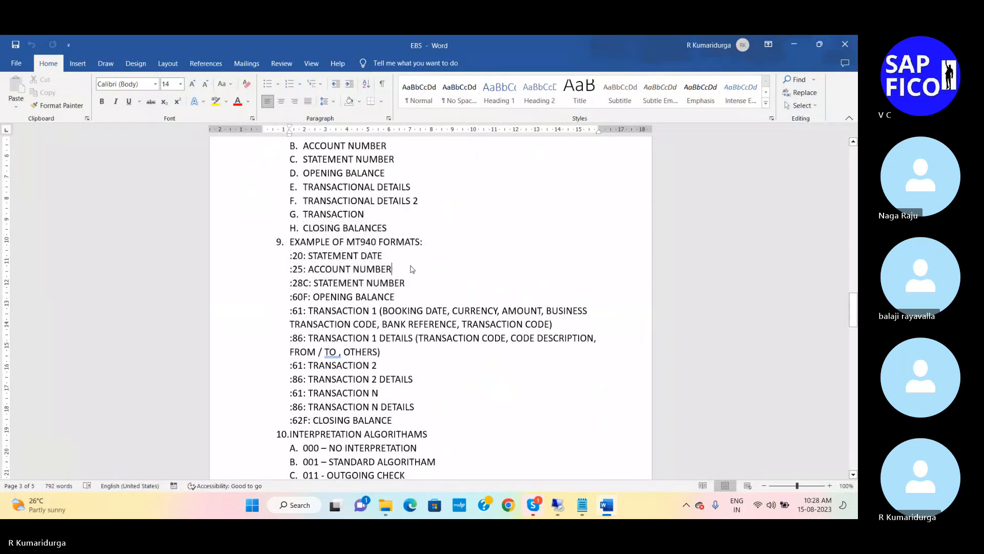
scroll(361, 279, "down", 3)
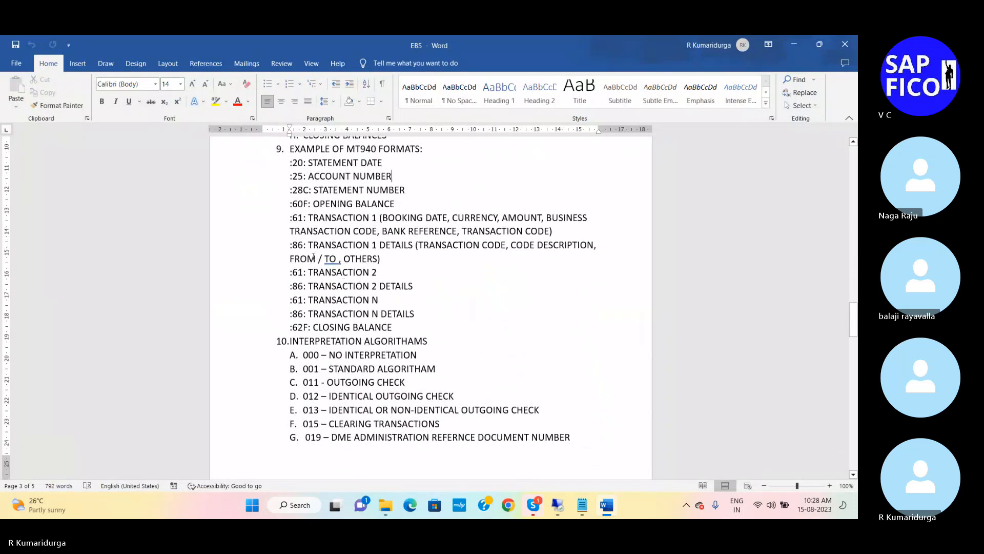
scroll(337, 307, "down", 11)
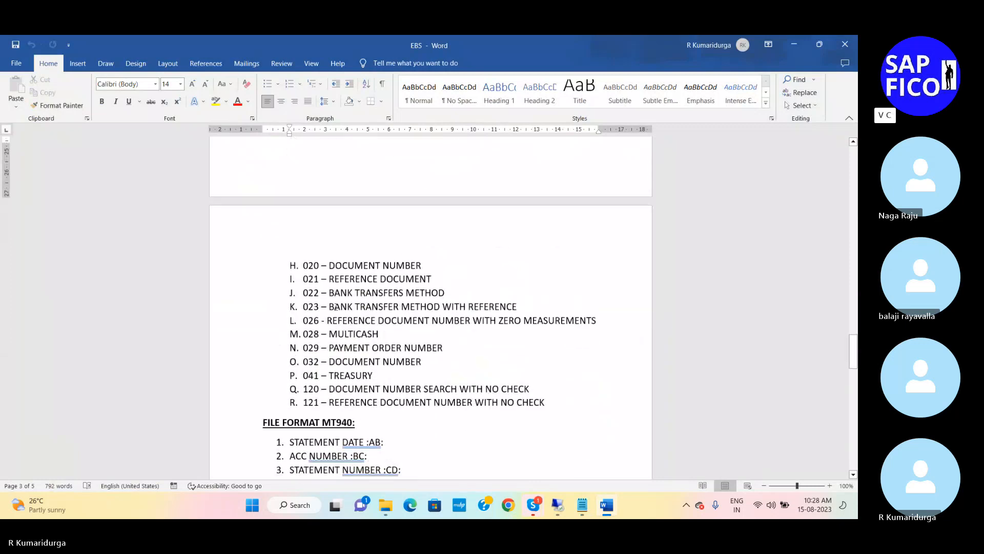
scroll(337, 307, "down", 8)
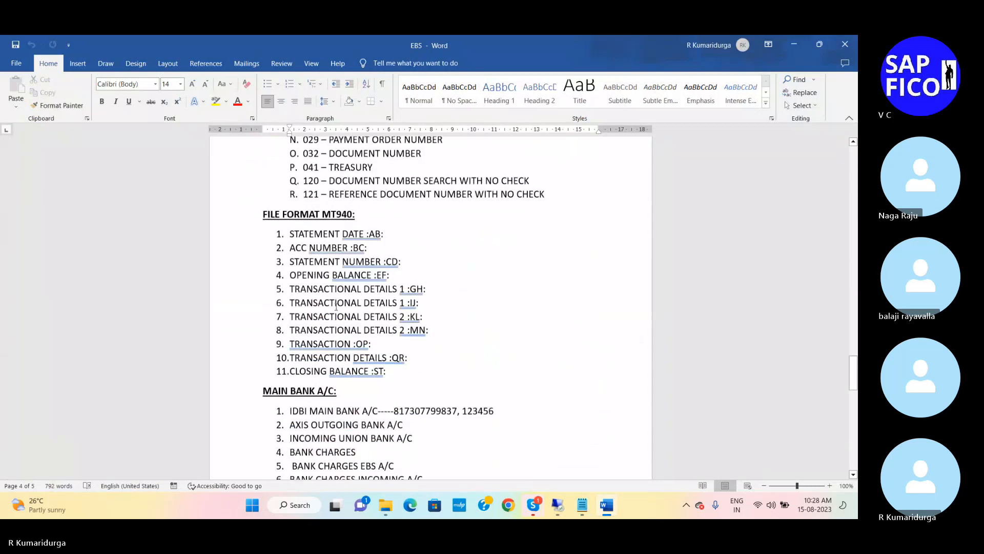
scroll(337, 307, "down", 3)
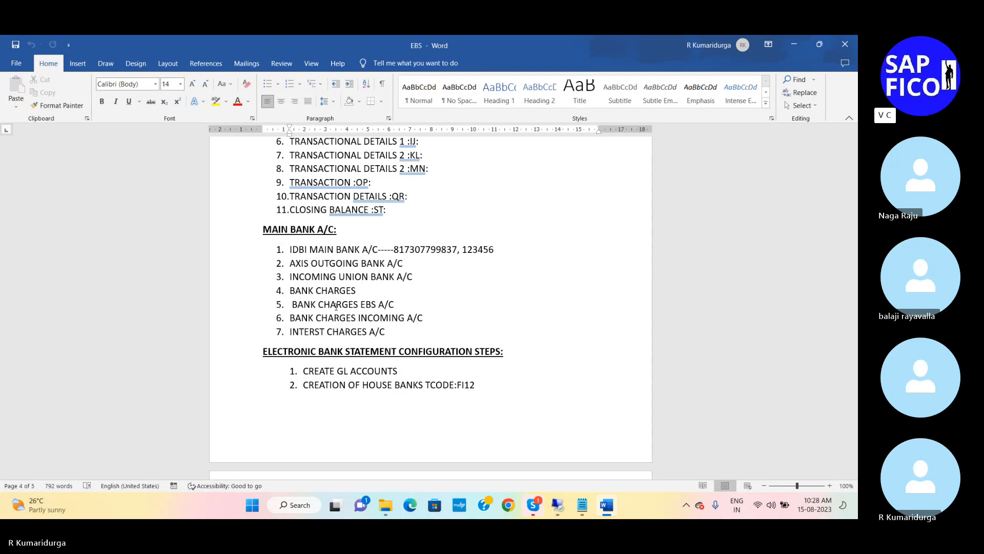
Step: Review the MT940 file format list, the interpretation algorithms and the example of MT940 formats in the document
scroll(423, 239, "up", 3)
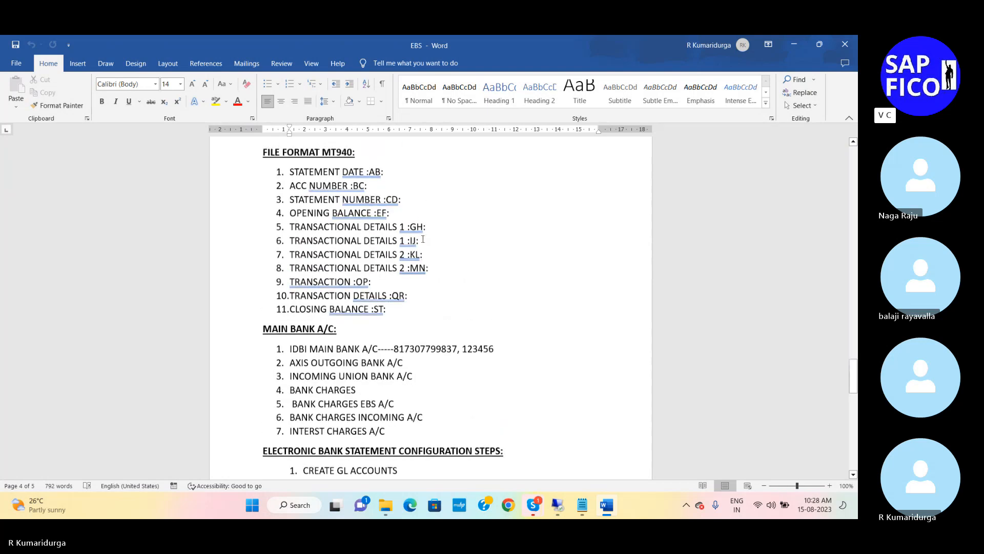
scroll(423, 239, "up", 1)
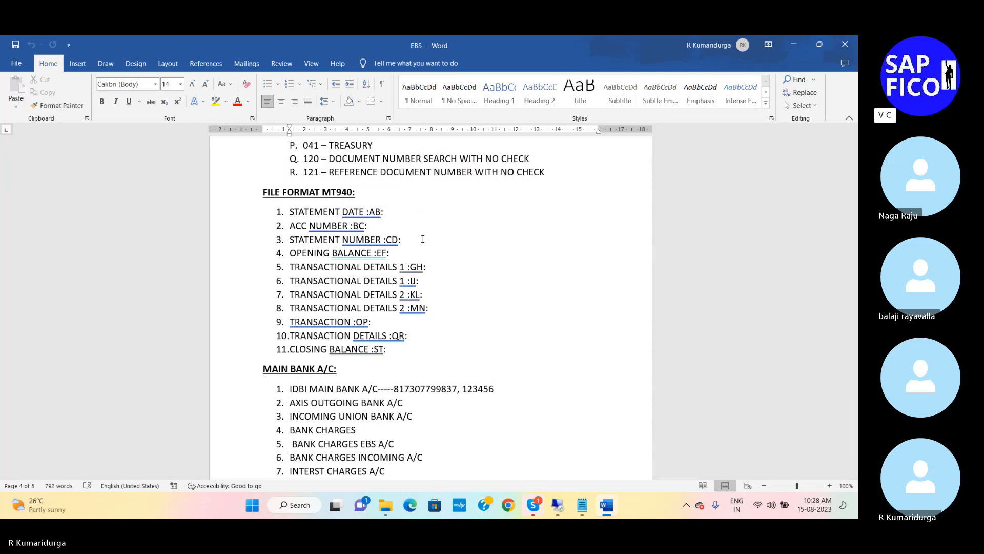
scroll(423, 239, "up", 3)
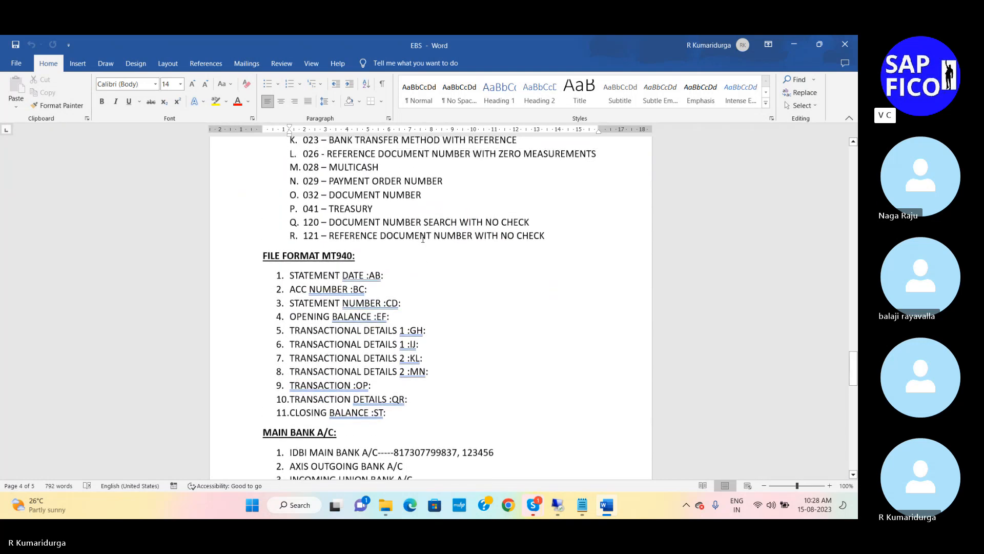
scroll(423, 239, "up", 10)
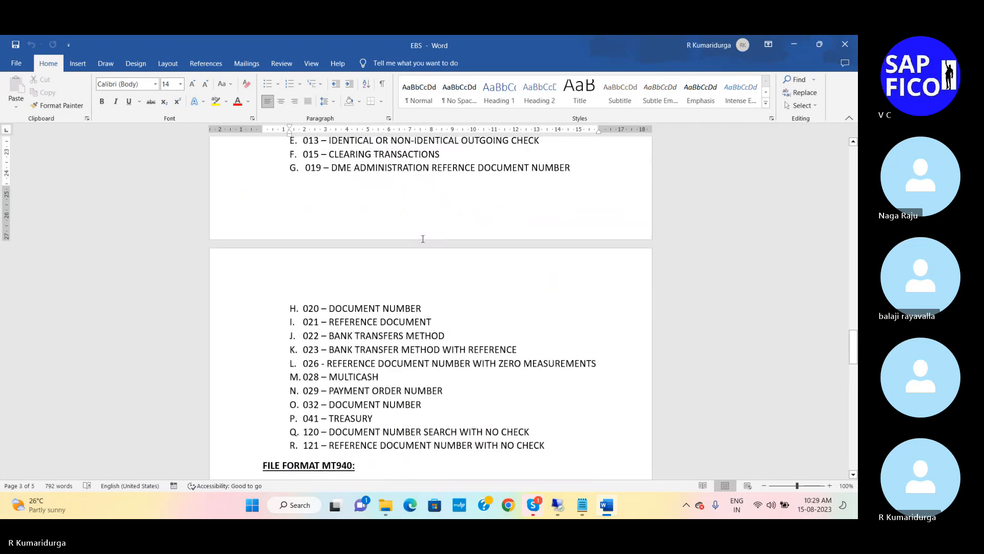
scroll(423, 238, "up", 5)
scroll(423, 239, "up", 1)
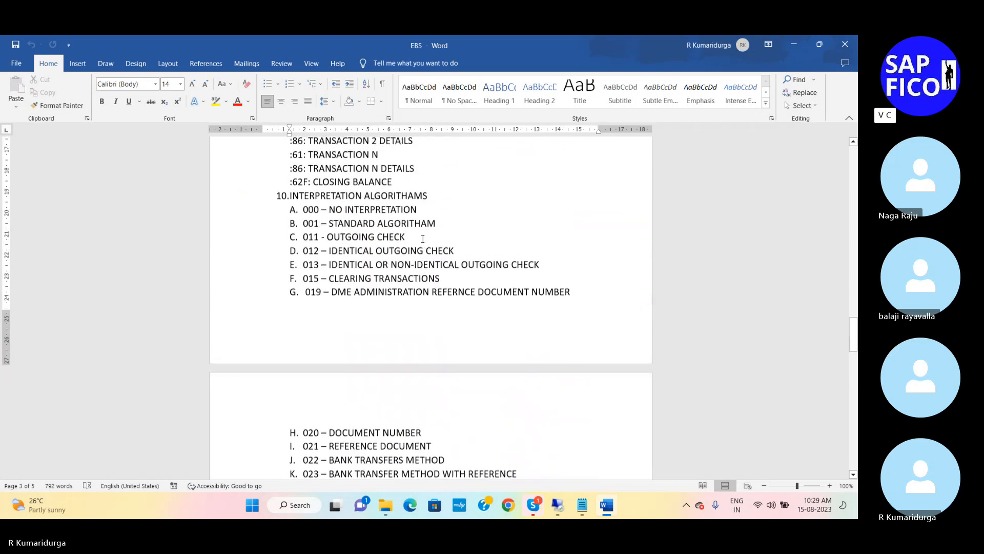
scroll(423, 239, "up", 12)
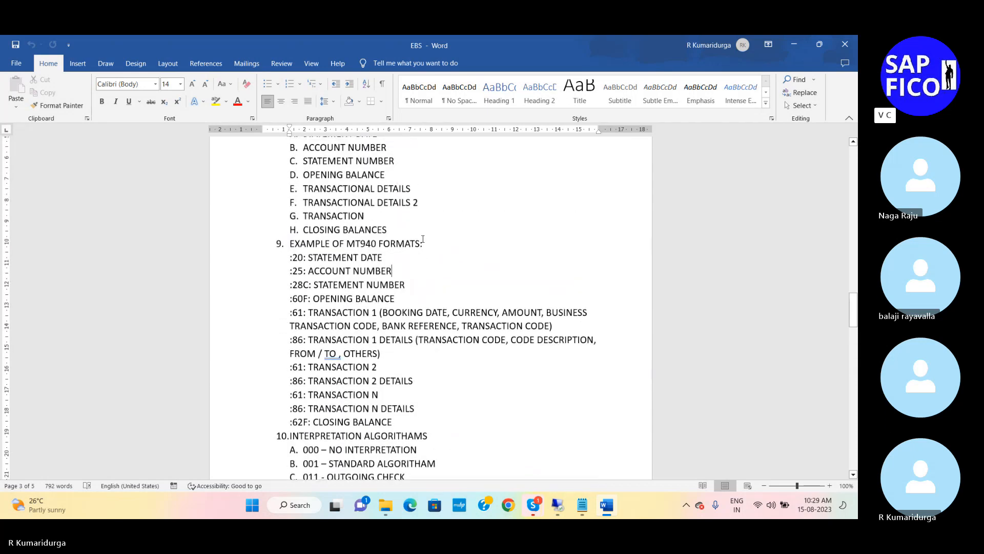
Step: Read through the electronic bank statement configuration steps and the testing notes to the document's end
scroll(422, 239, "down", 20)
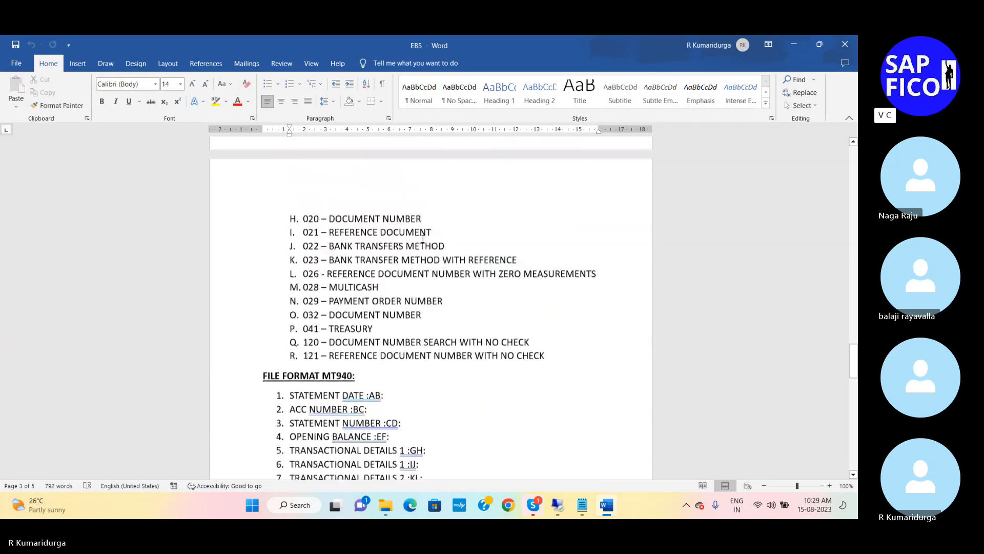
scroll(422, 239, "down", 20)
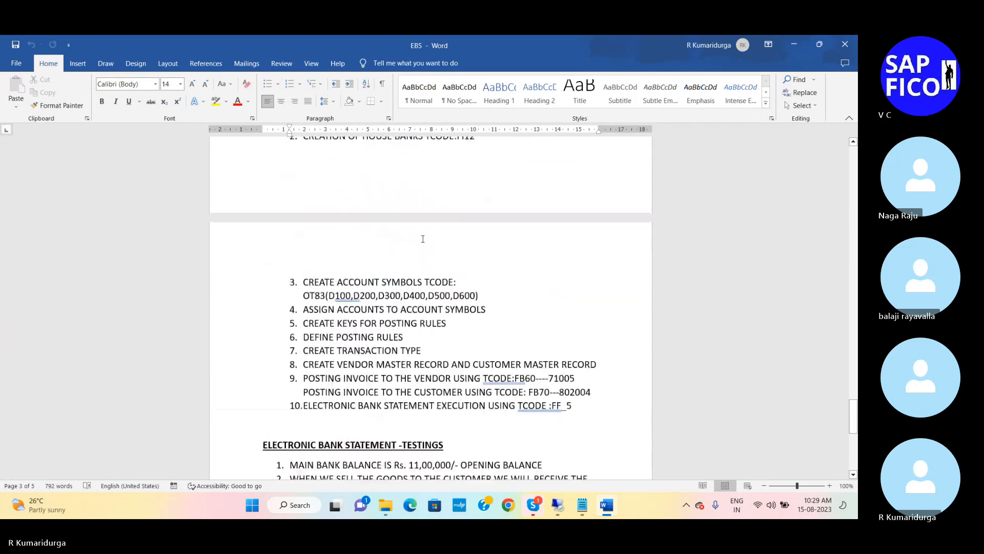
scroll(423, 238, "down", 2)
scroll(423, 238, "up", 2)
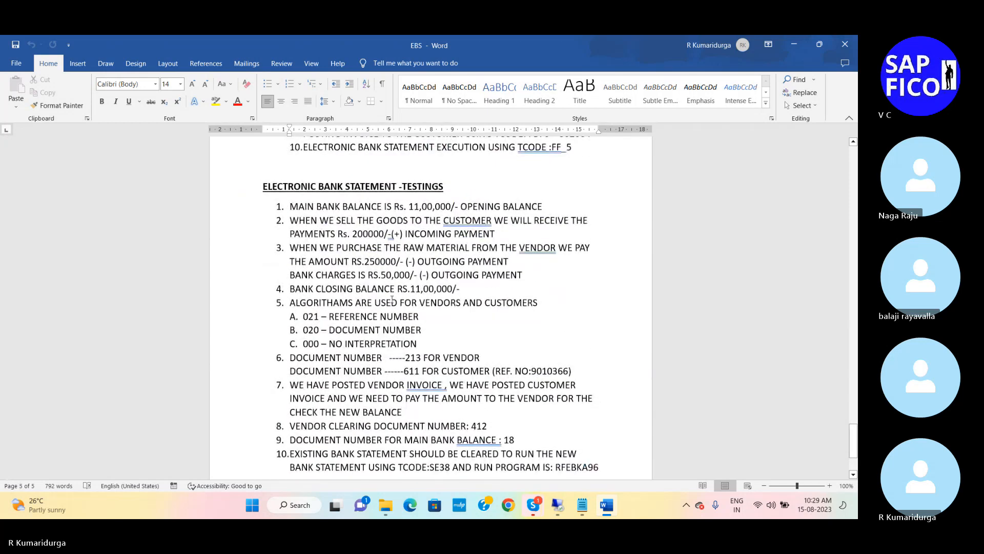
scroll(411, 390, "down", 5)
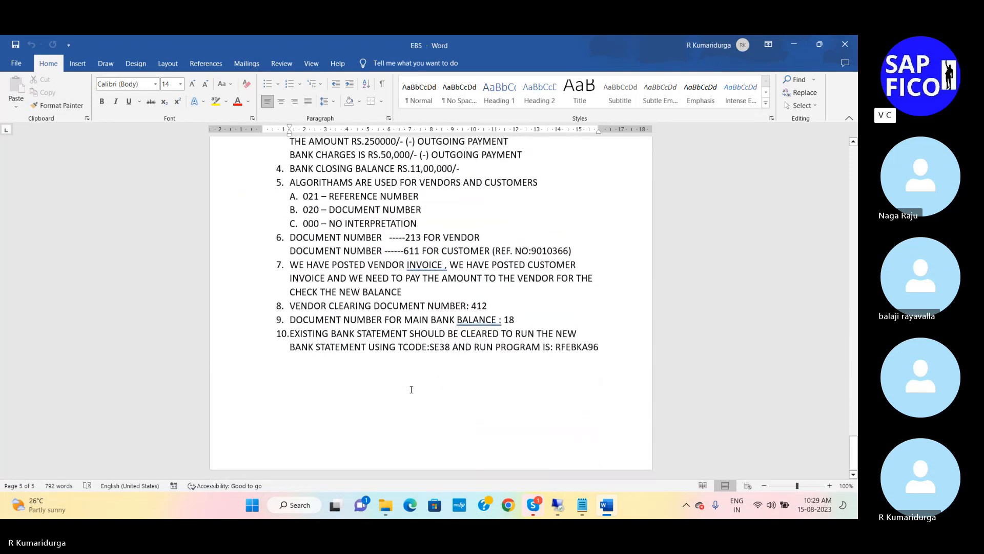
Step: Check the MT940 entries in the EBS text file in Notepad and return to the Word document
left_click(586, 507)
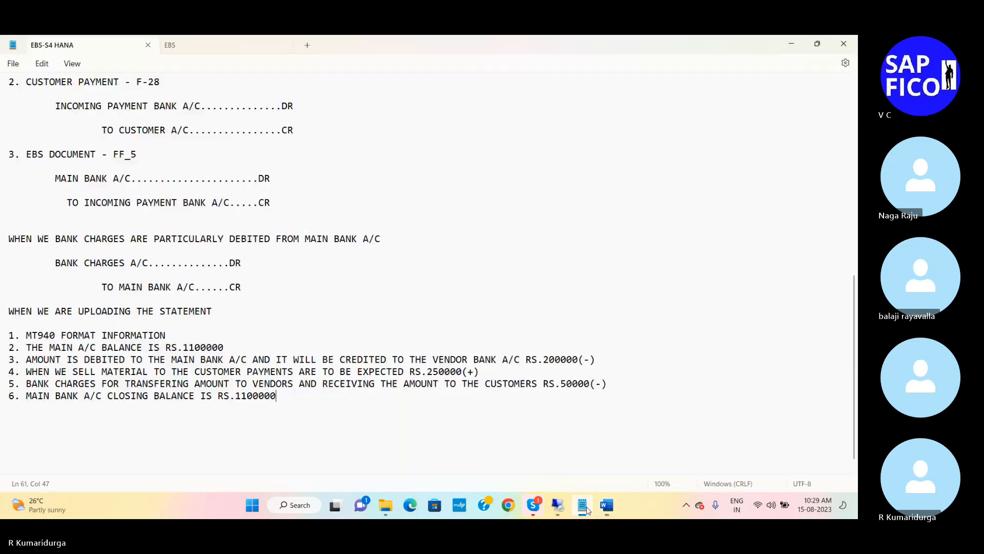
left_click(220, 44)
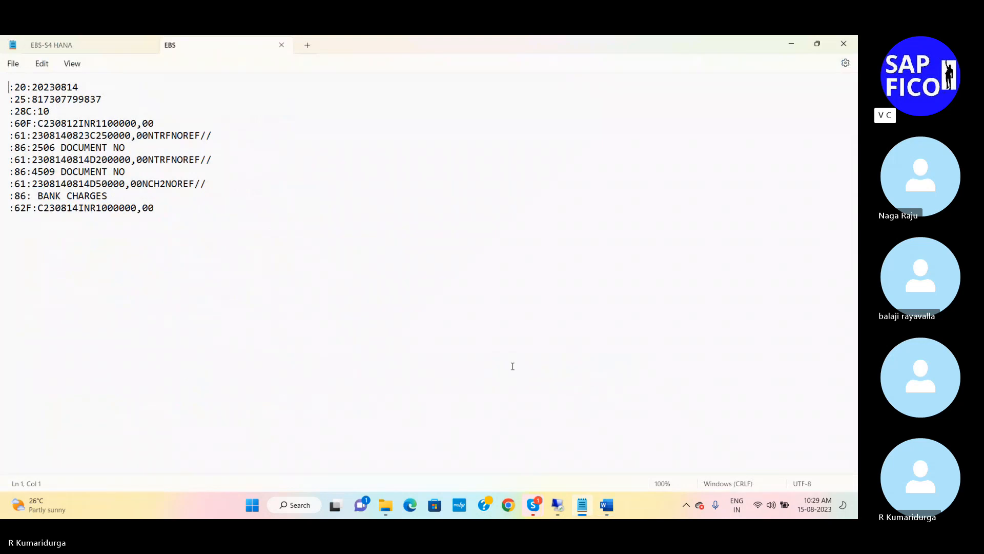
left_click(607, 507)
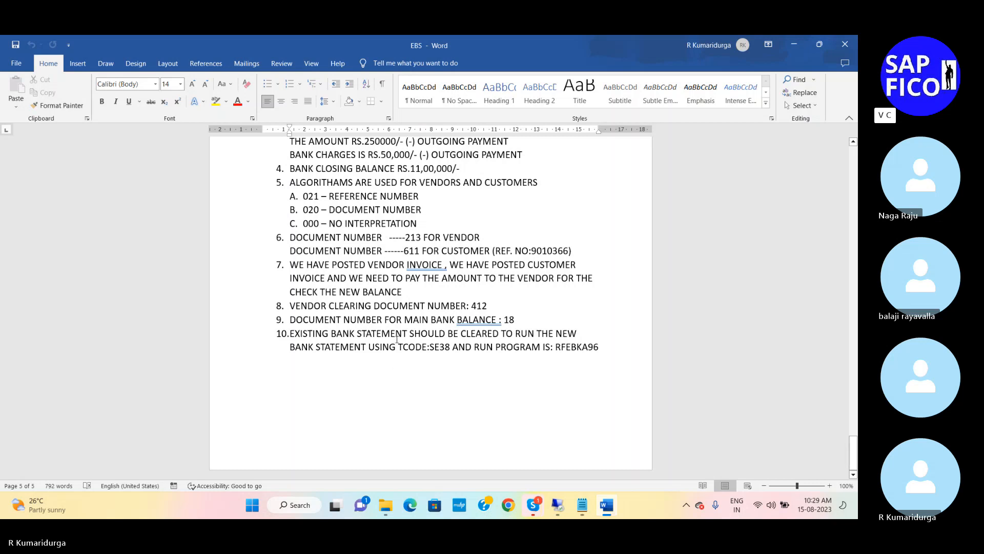
Step: Insert three blank lines above the "ELECTRONIC BANK STATEMENT CONFIGURATION STEPS:" heading to move it onto a new page
scroll(397, 340, "up", 5)
scroll(397, 339, "down", 4)
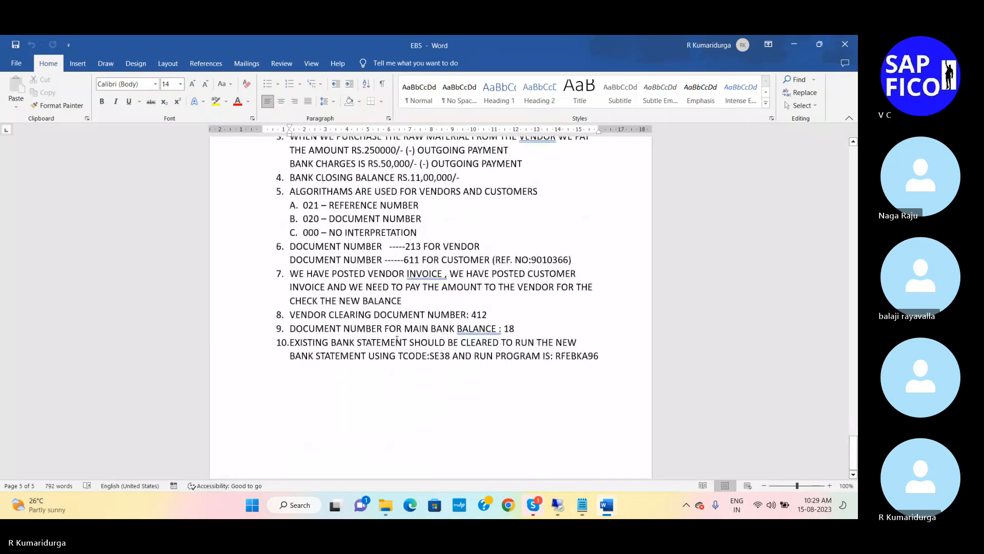
scroll(397, 339, "up", 2)
scroll(397, 339, "up", 8)
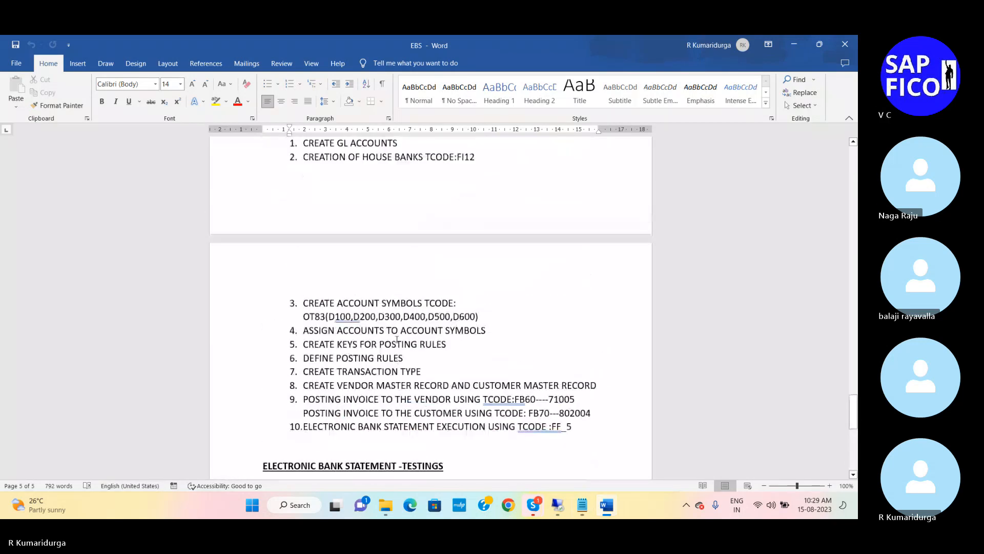
scroll(397, 340, "up", 2)
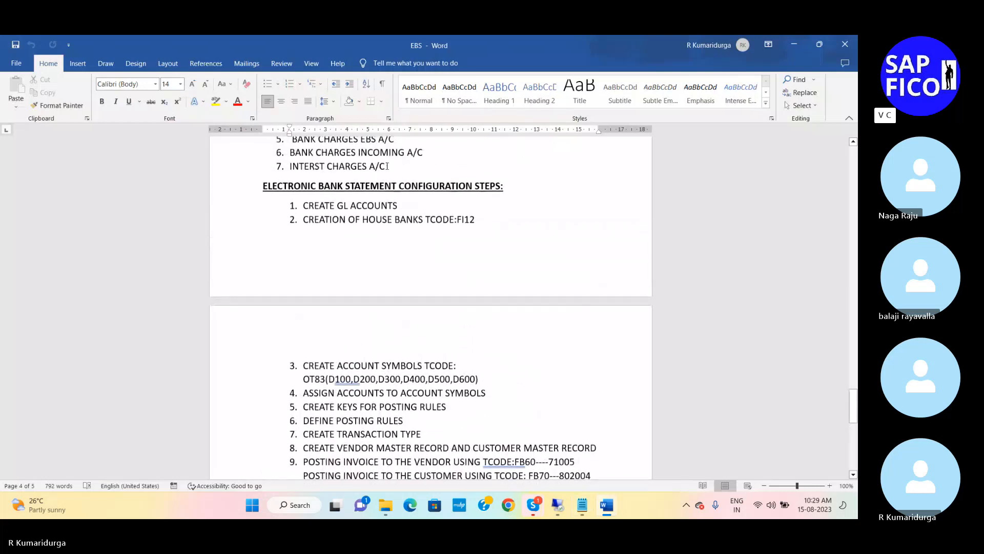
left_click(373, 186)
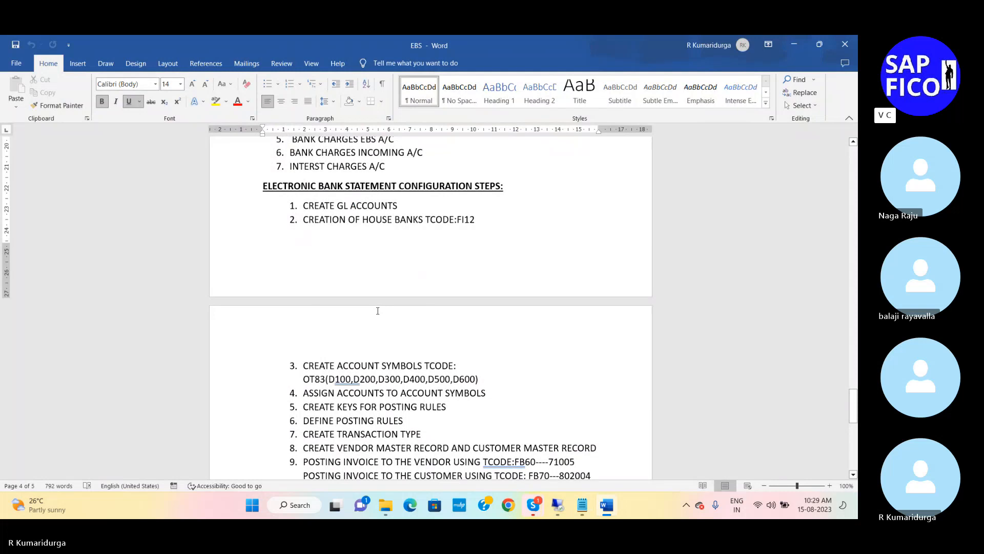
left_click(263, 186)
key("Return")
key("Return")
key("Return")
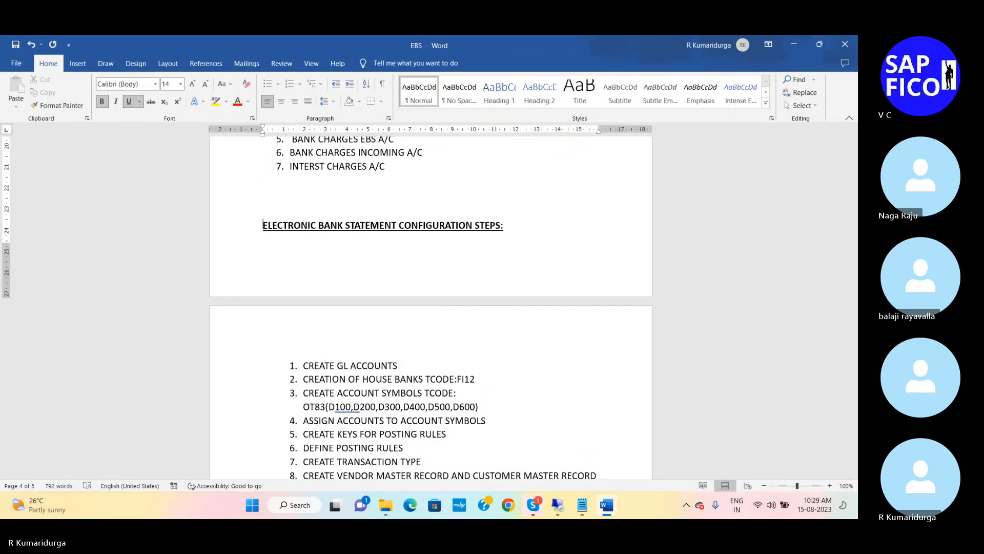
Step: Highlight the "ELECTRONIC BANK STATEMENT CONFIGURATION STEPS:" heading in yellow
scroll(431, 308, "down", 5)
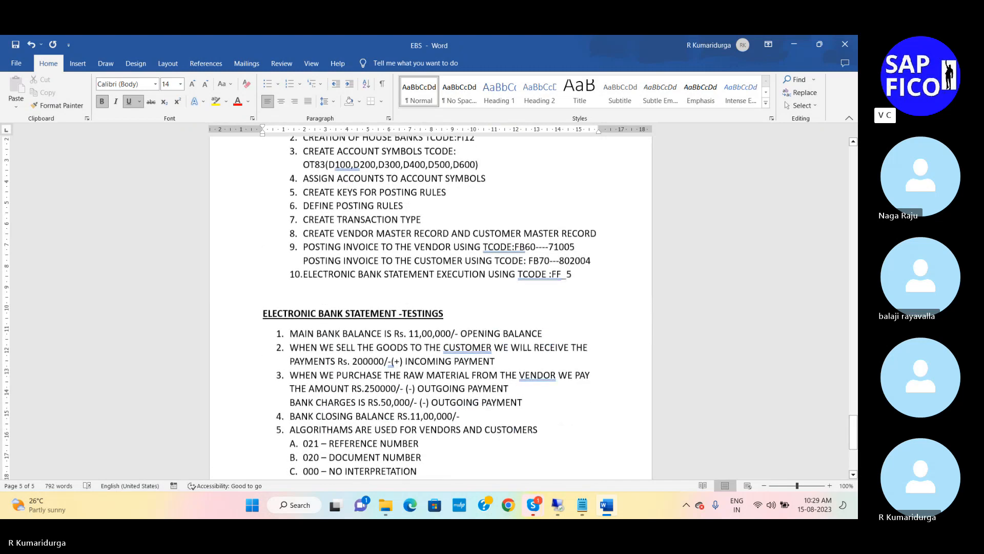
key("shift+Down")
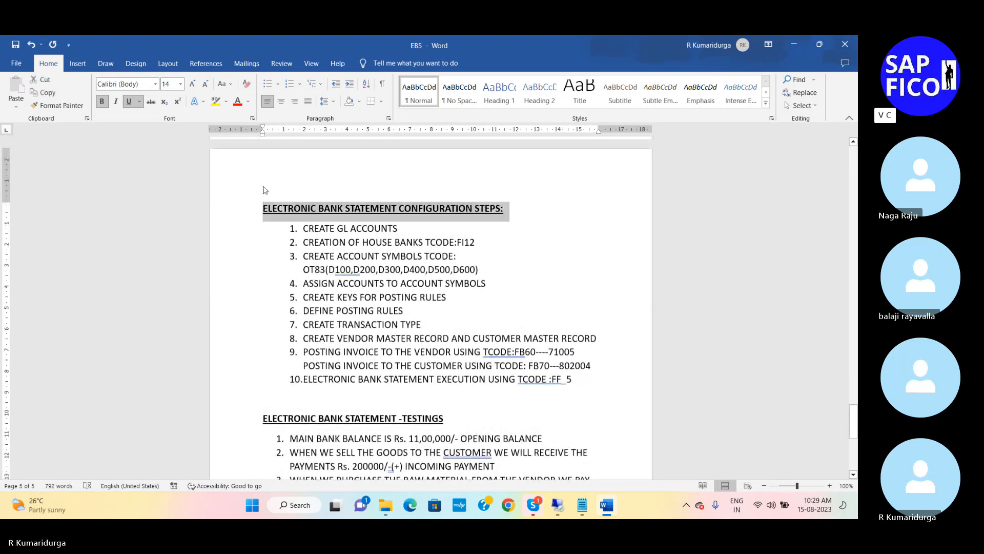
left_click(216, 101)
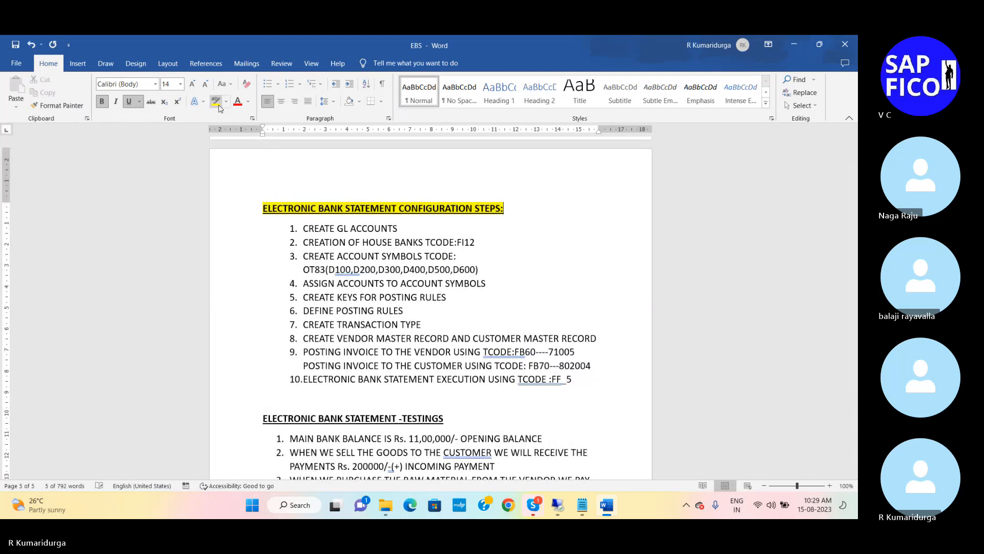
left_click(431, 265)
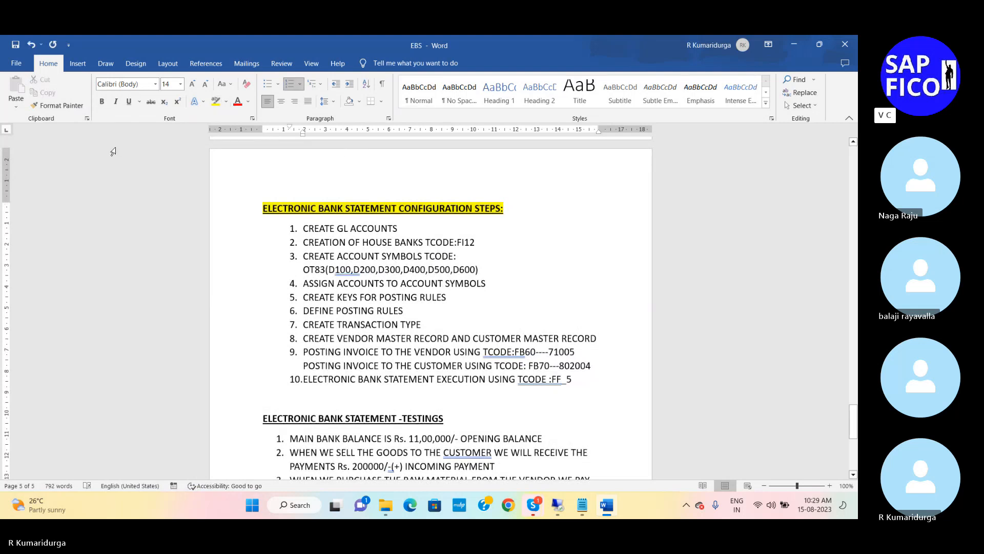
Step: Save the Word document and copy the "ELECTRONIC BANK STATEMENT CONFIGURATION STEPS:" heading with its ten-item list
left_click(15, 45)
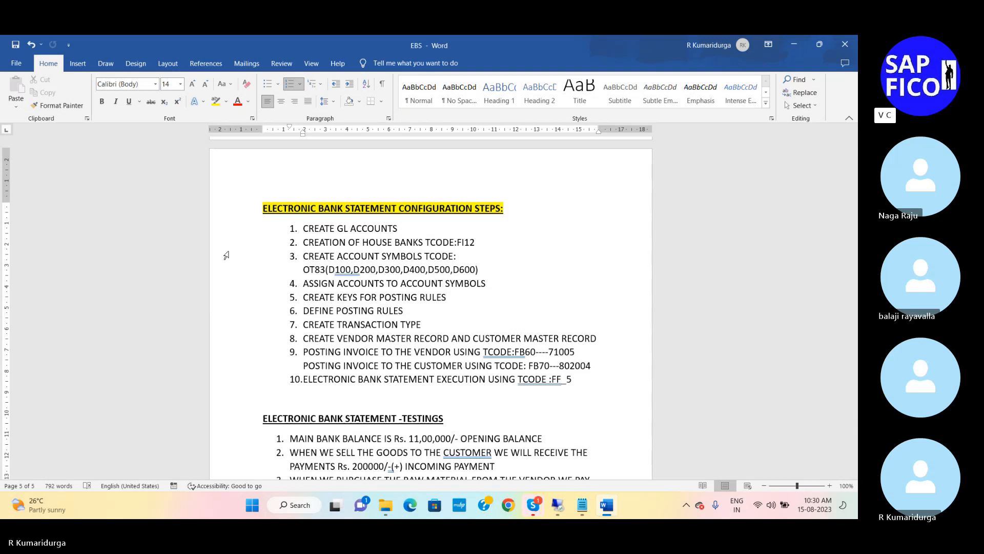
left_click(262, 207)
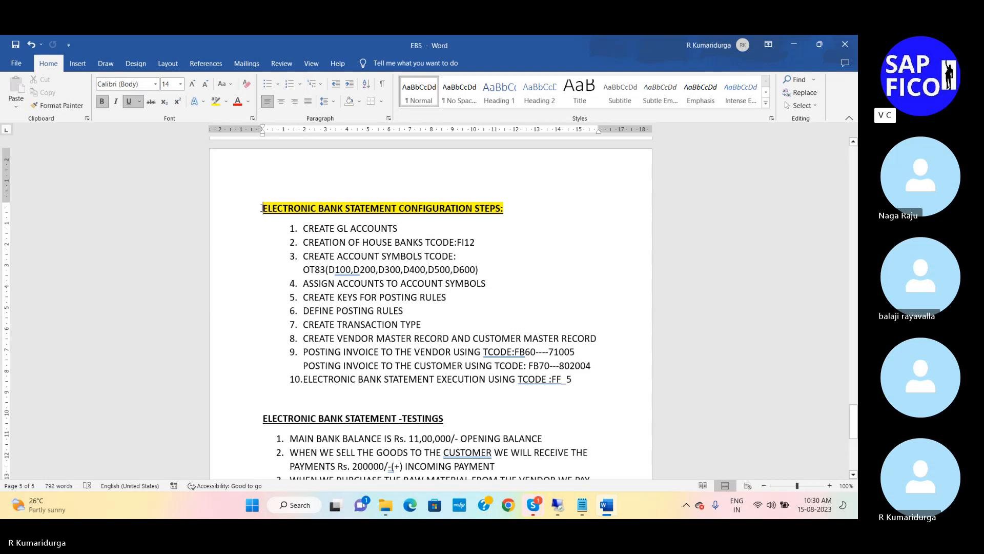
key("shift+Down")
key("shift+Down")
key("shift+Down")
key("shift+Down")
key("shift+Down")
key("shift+Down")
key("shift+Down")
key("shift+Down")
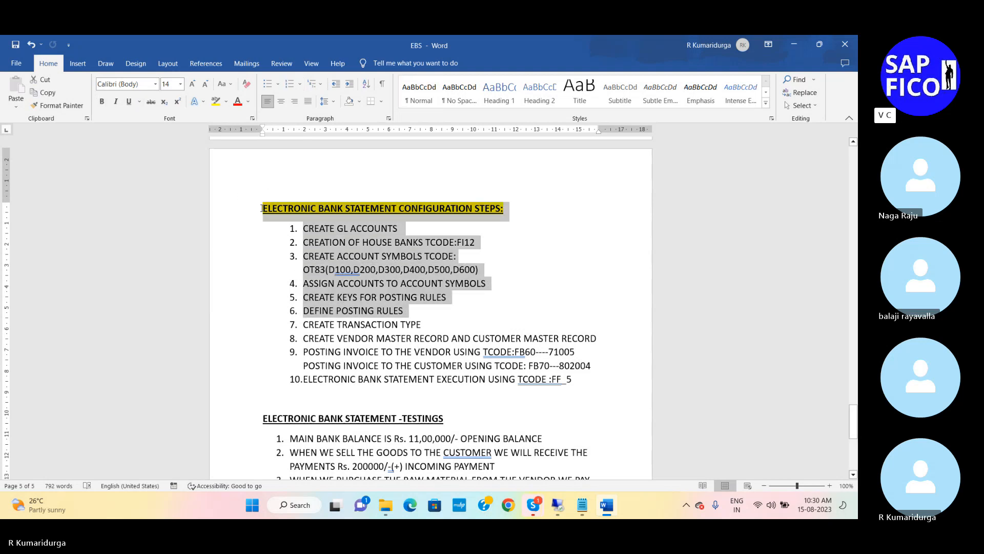
key("shift+Down")
key("shift+Down")
key("shift+Down")
key("shift+Down")
key("shift+Down")
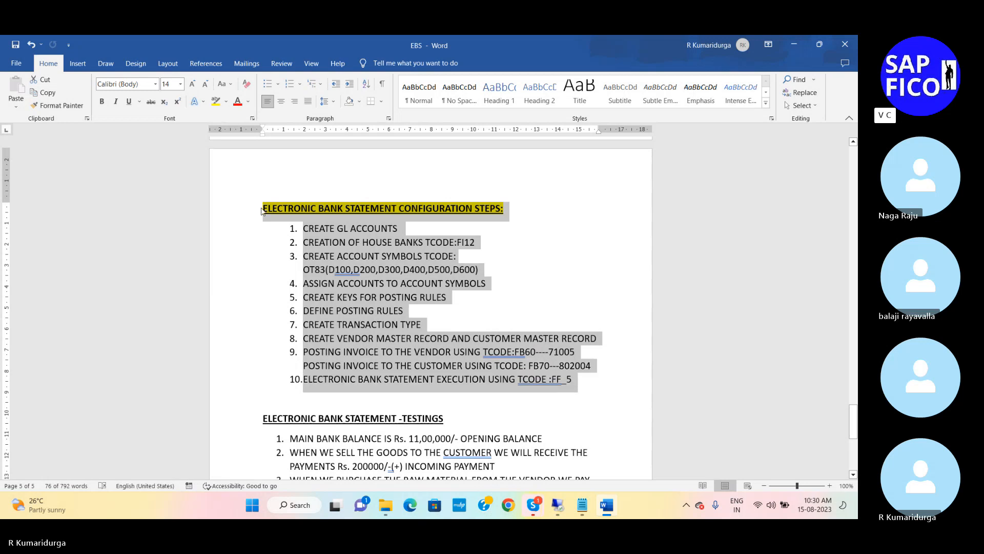
key("ctrl+c")
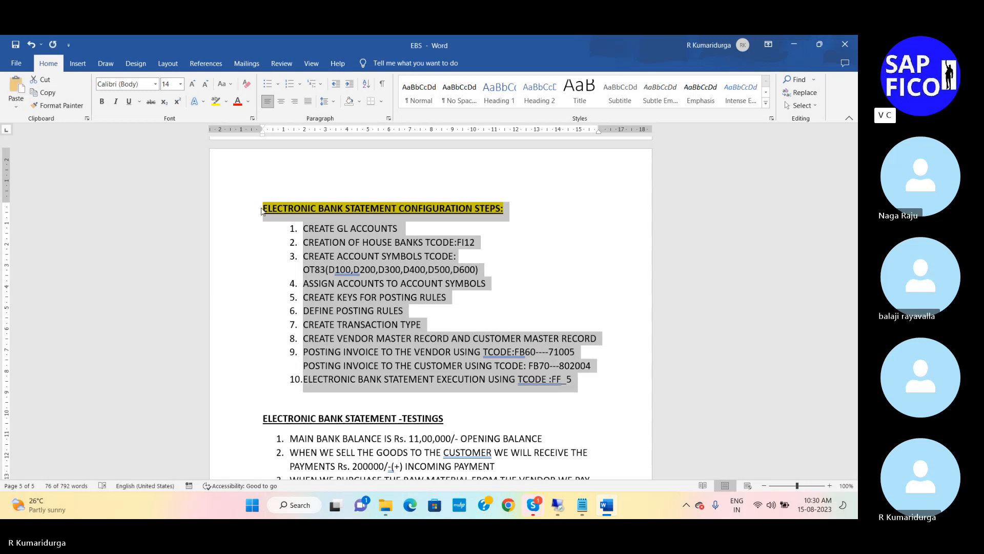
Step: Switch to the EBS-S4 HANA notes in Notepad and paste the copied section two blank lines below the closing balance line
left_click(583, 505)
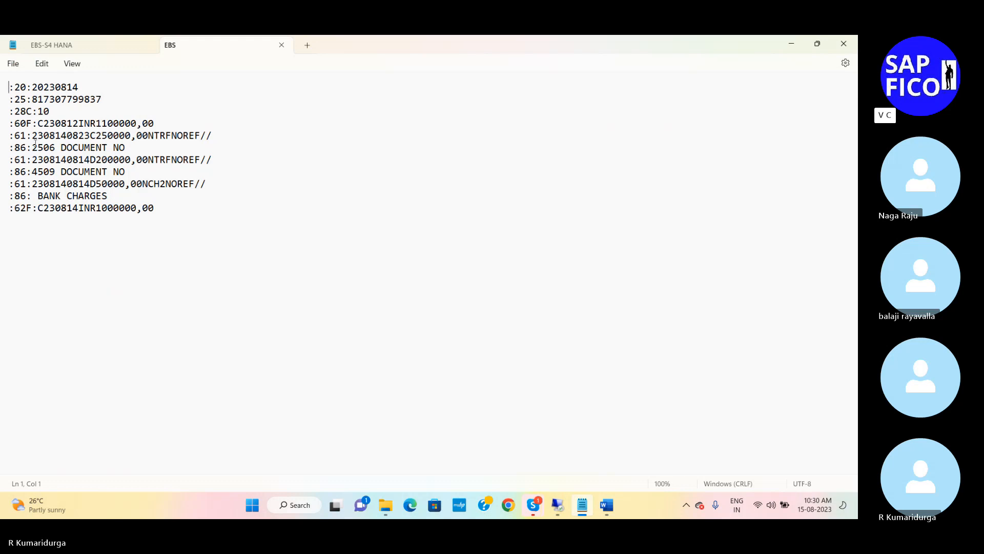
left_click(51, 45)
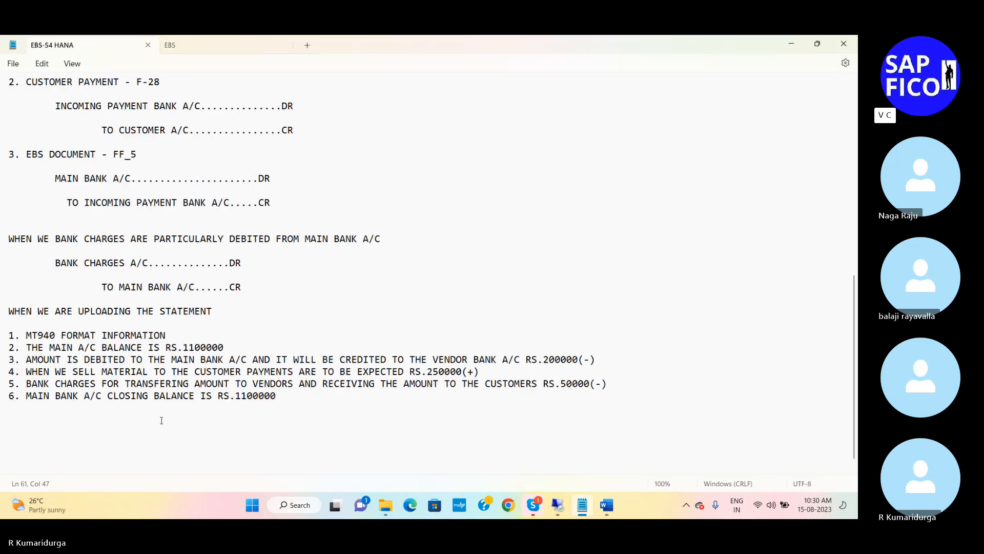
key("Return")
key("Return")
key("Return")
key("ctrl+v")
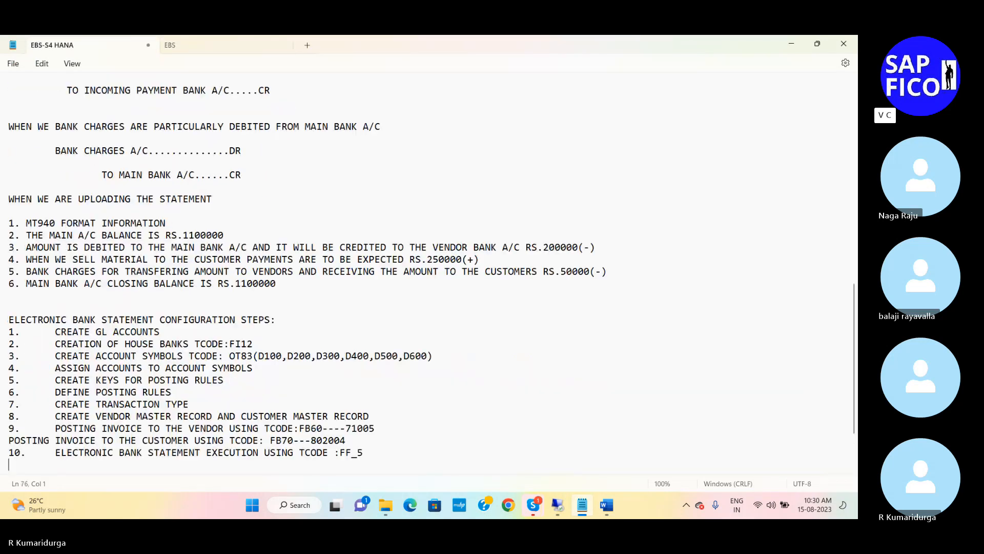
Step: Reduce the wide gap after the numbers of configuration steps 1 to 5 to a single space
left_click(281, 322)
key("BackSpace")
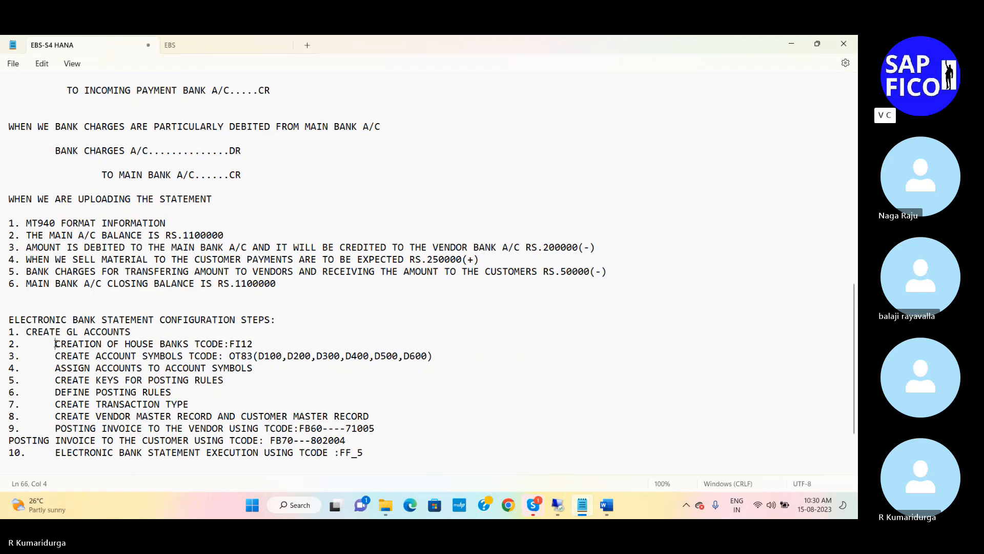
key("BackSpace")
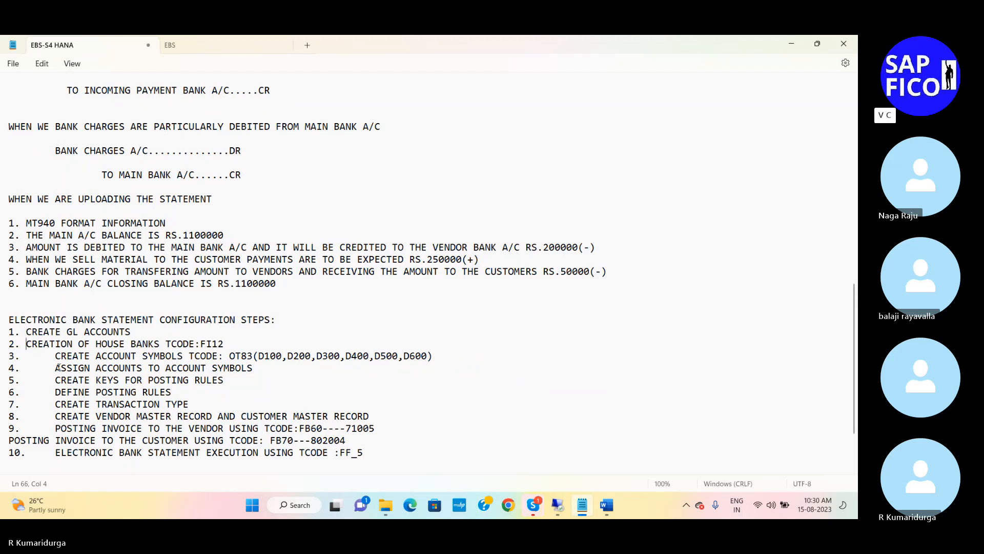
left_click(54, 360)
key("BackSpace")
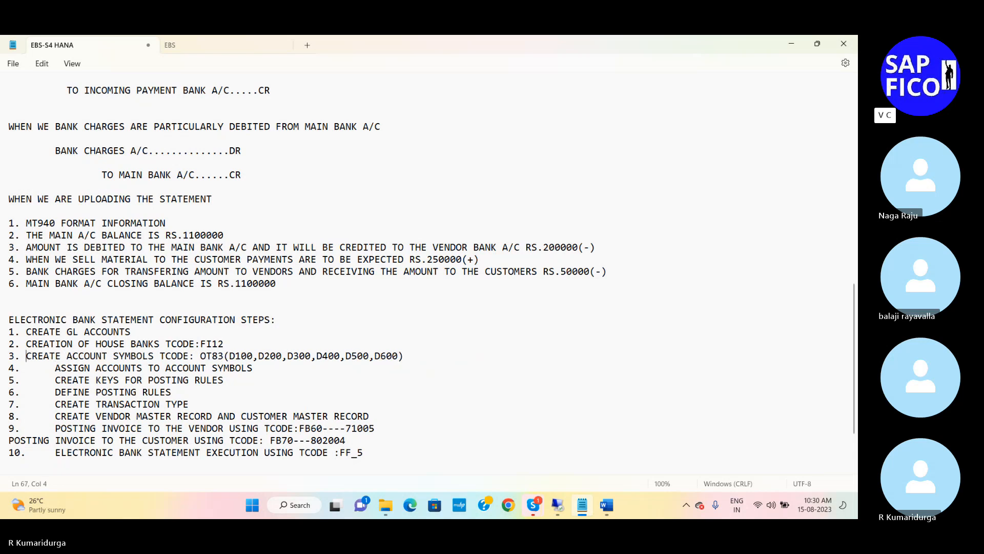
left_click(60, 370)
key("BackSpace")
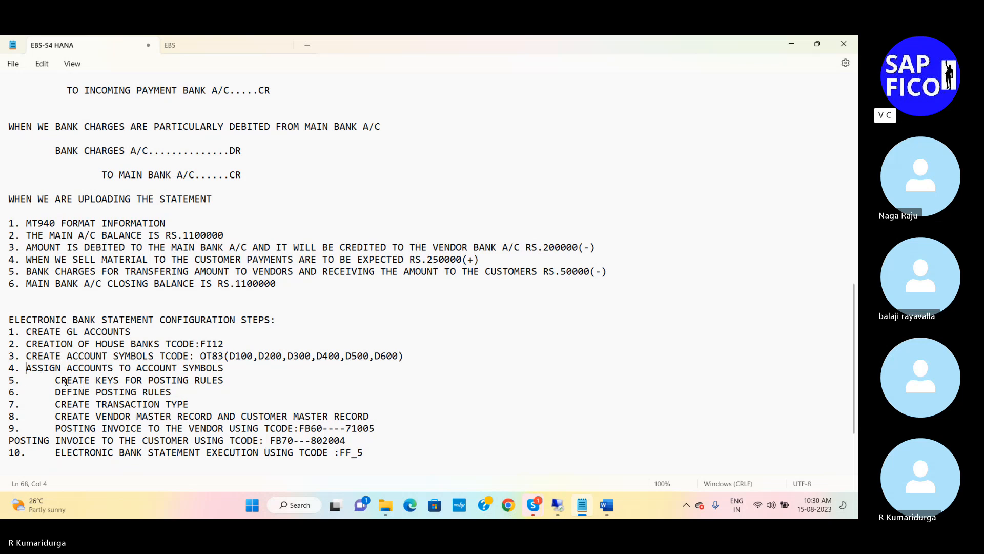
key("BackSpace")
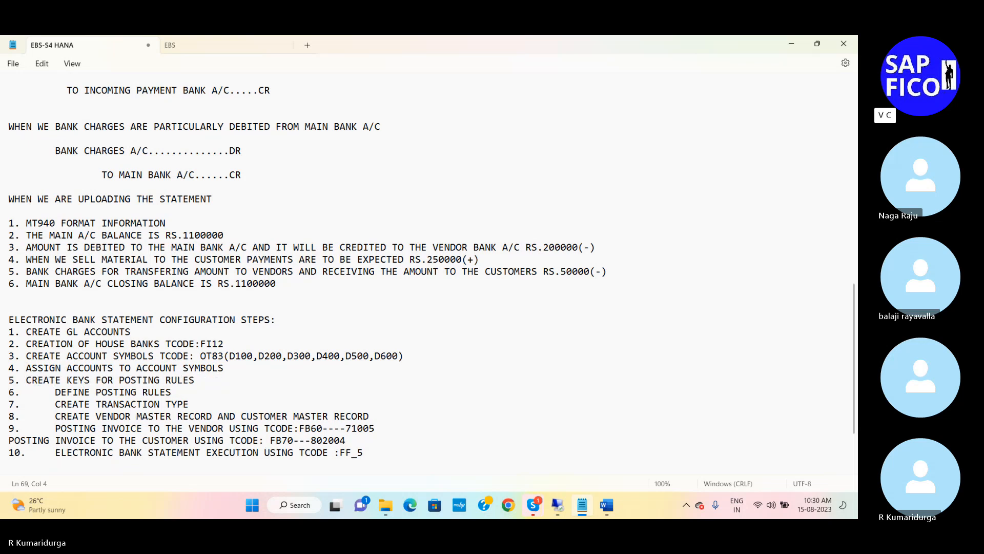
Step: Reduce the wide gap after the numbers of configuration steps 6 to 9 to a single space
key("Down")
key("BackSpace")
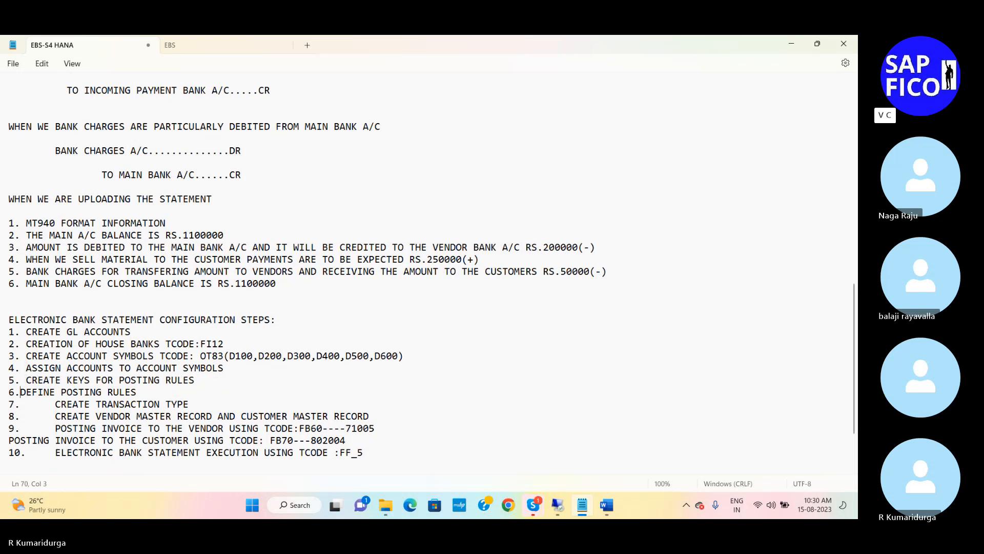
key("Down")
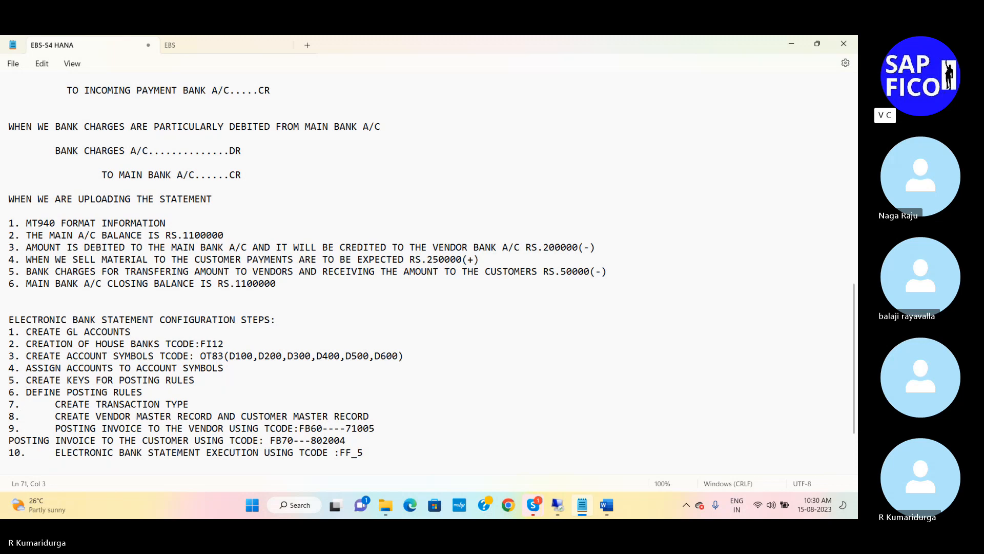
key("BackSpace")
key("Down")
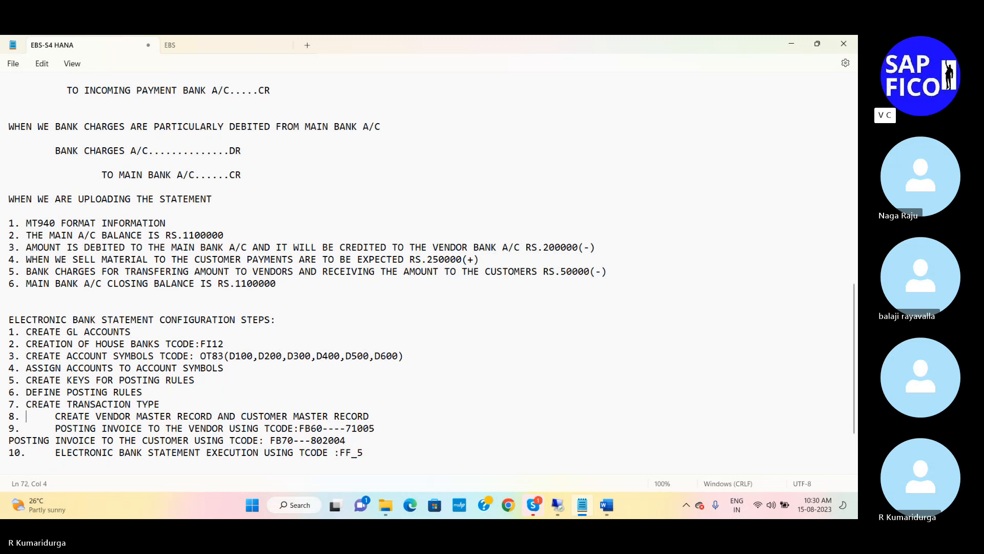
key("Delete")
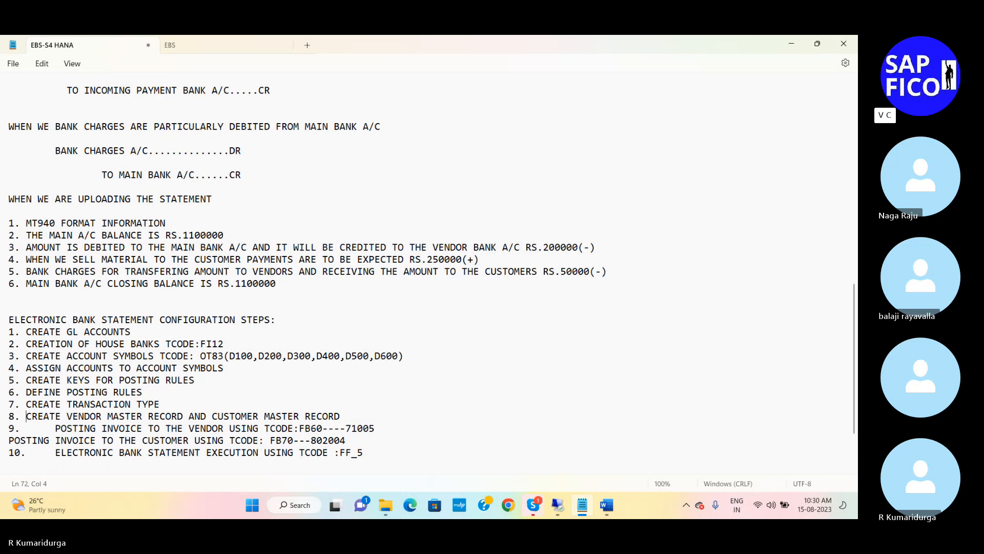
key("Down")
key("Delete")
Step: Indent the "POSTING INVOICE TO THE CUSTOMER" line so it aligns with the text of step 9
key("Down")
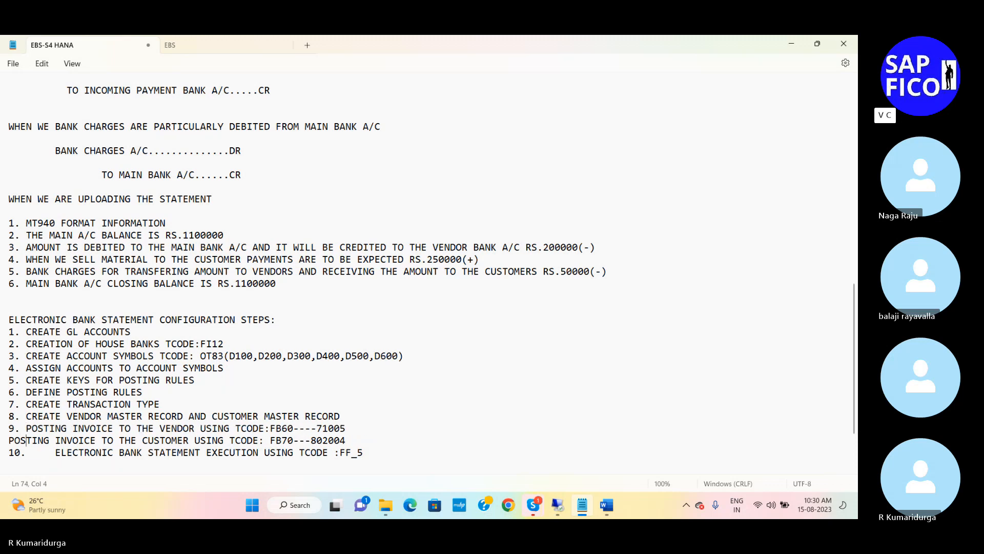
key("Left")
key("Tab")
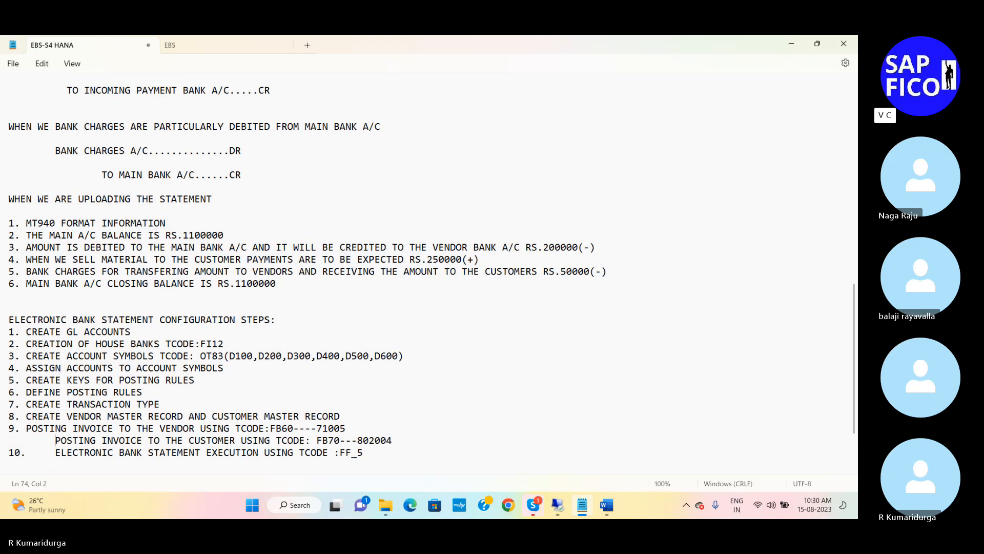
key("BackSpace")
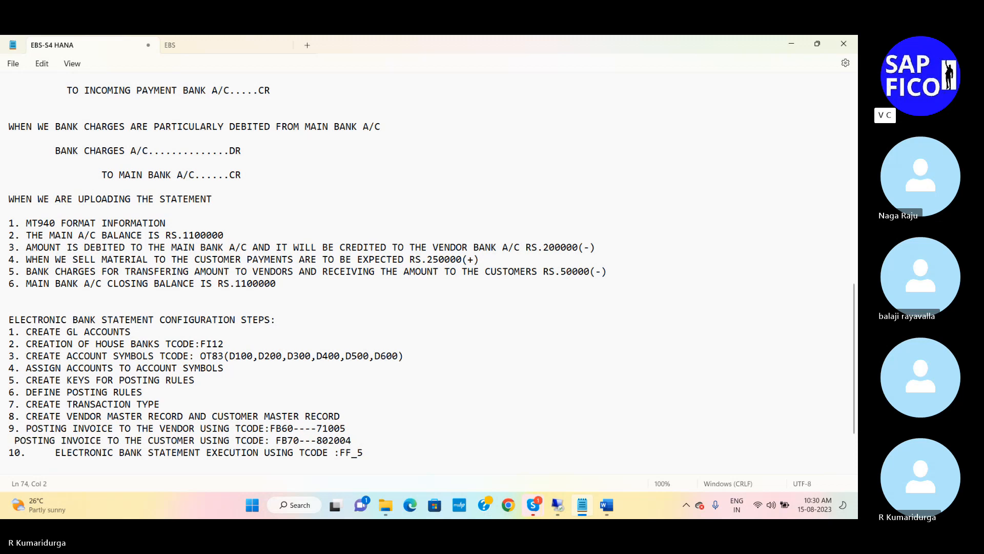
Step: Reduce the gap after number 10 to a single space and save the EBS-S4 HANA notes
left_click(34, 453)
key("Delete")
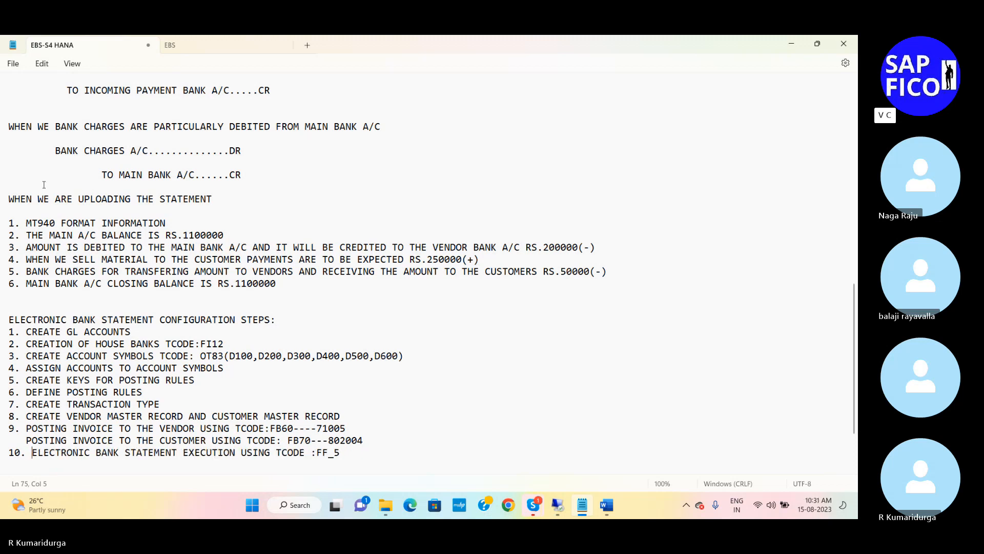
left_click(13, 64)
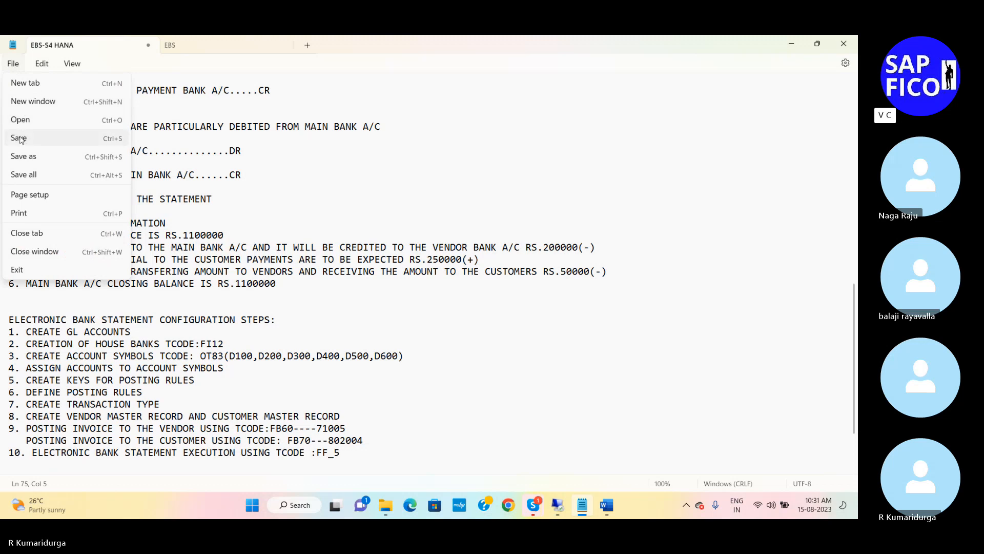
left_click(21, 140)
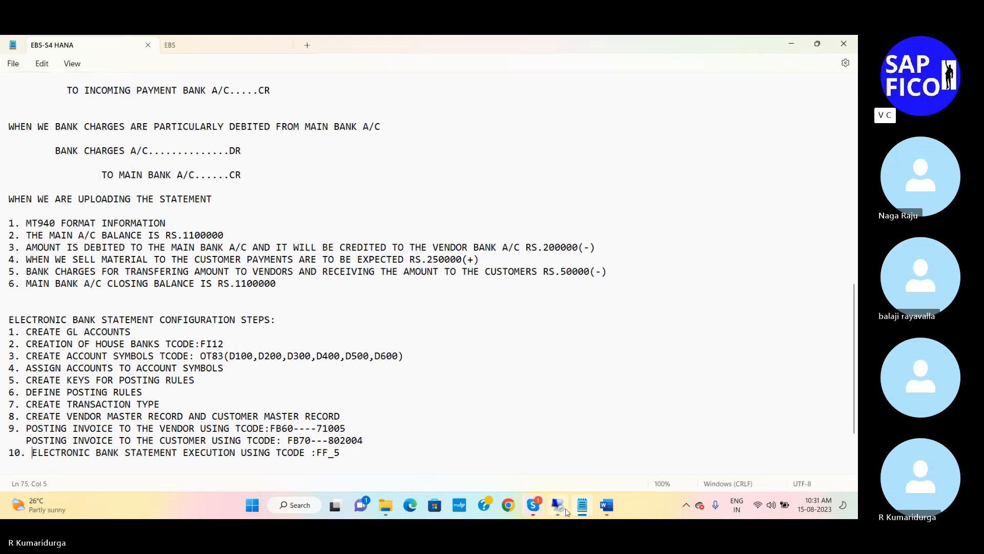
mouse_move(567, 511)
scroll(333, 355, "down", 2)
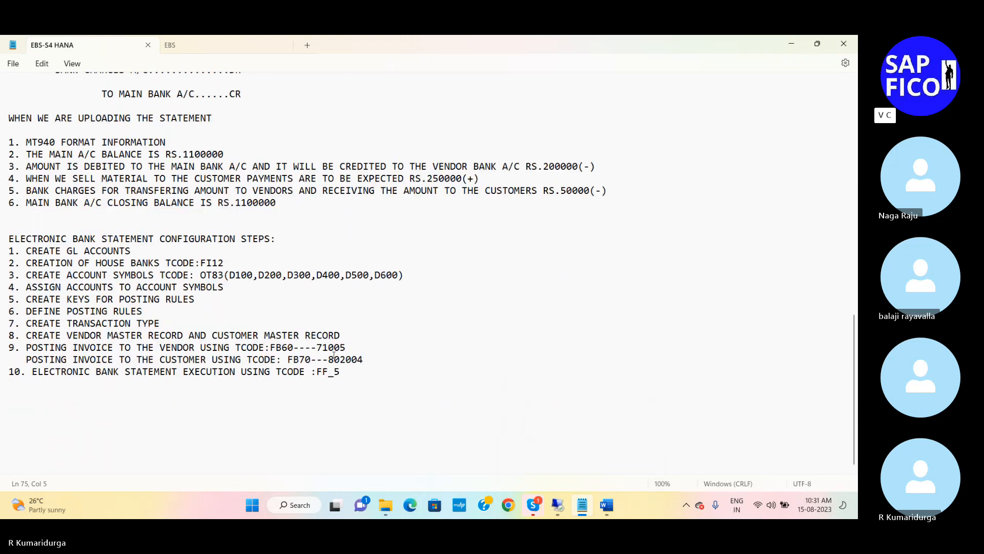
left_click(558, 504)
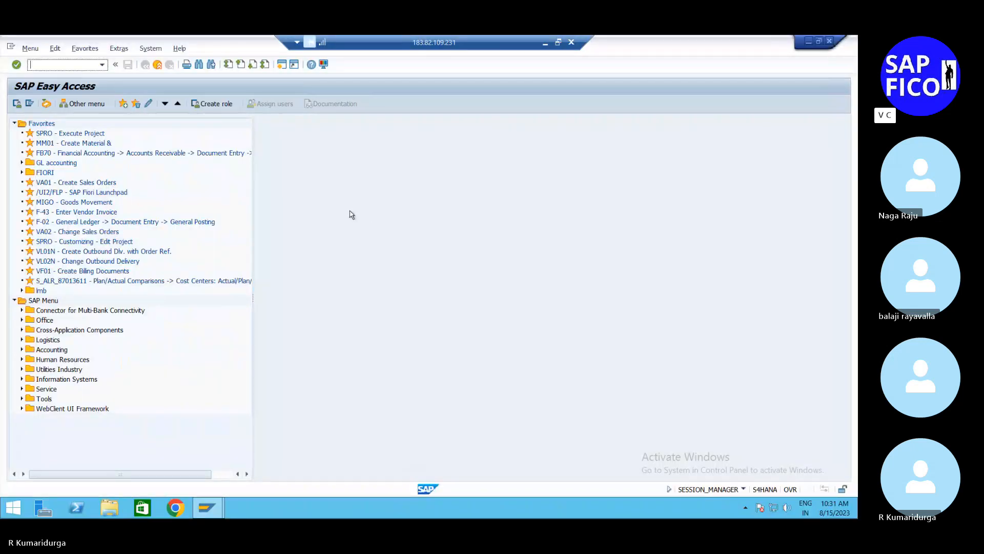
left_click(546, 44)
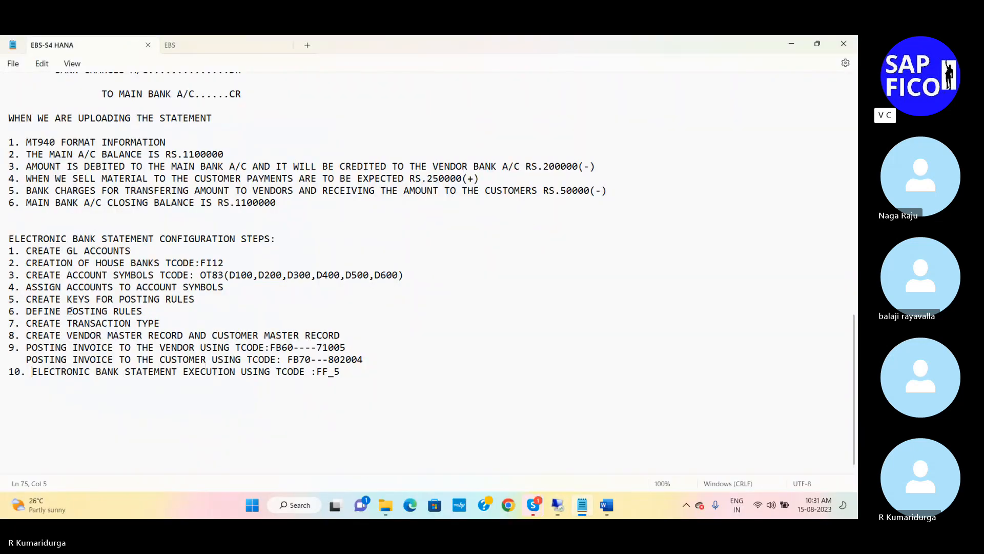
Step: Insert a blank line between the "ELECTRONIC BANK STATEMENT CONFIGURATION STEPS:" heading and its first item
left_click(282, 239)
key("Return")
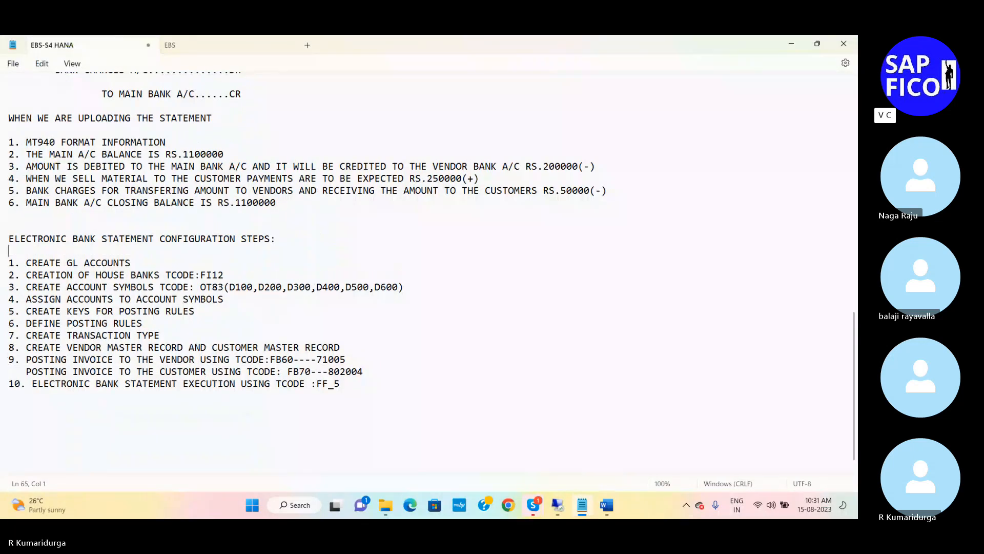
left_click(4, 239)
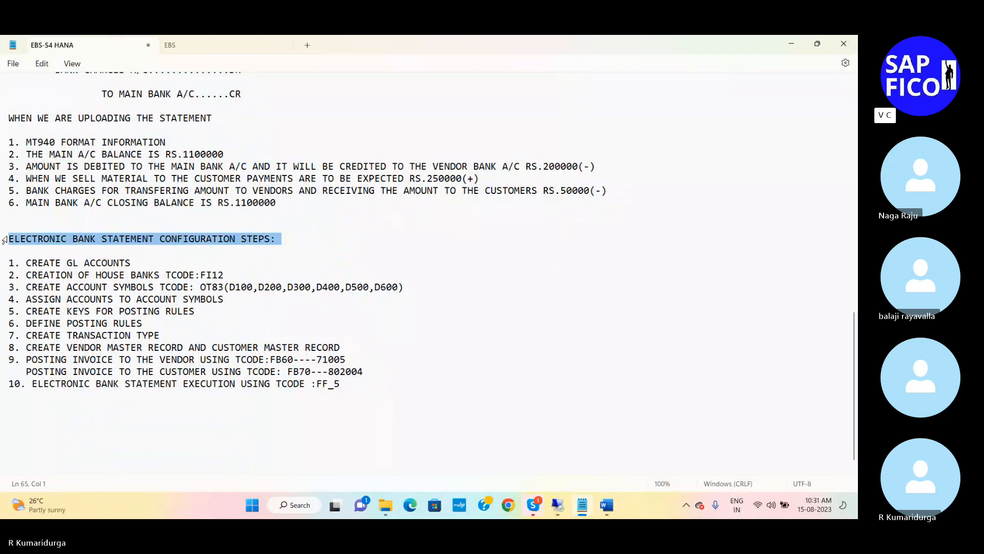
left_click(49, 262)
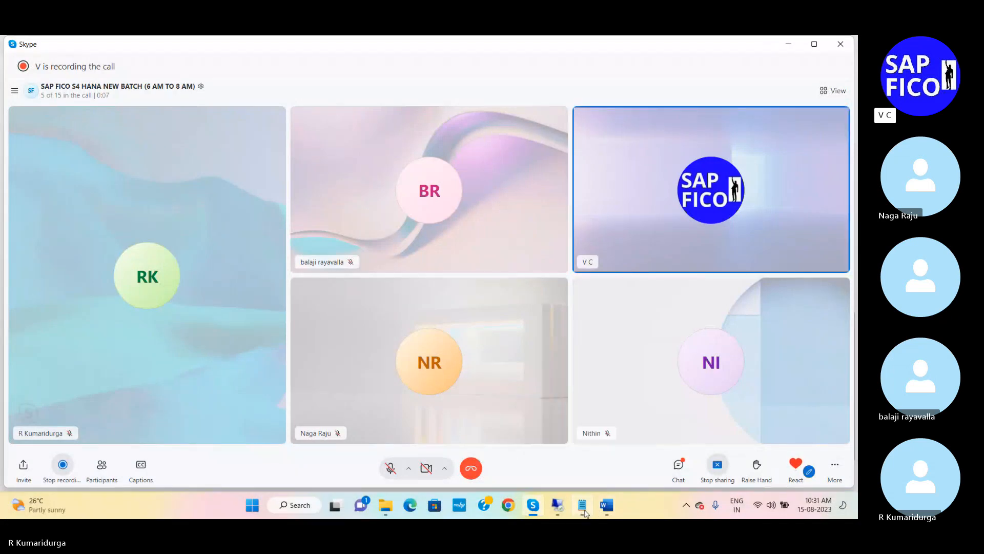
Step: Switch to the SAP remote session and open G/L account maintenance with transaction FS00
left_click(583, 506)
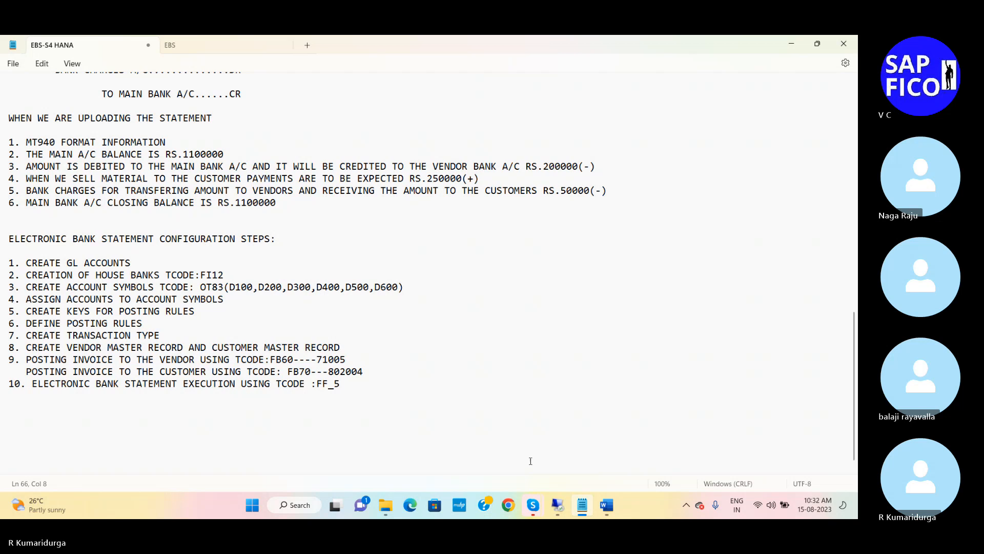
left_click(554, 509)
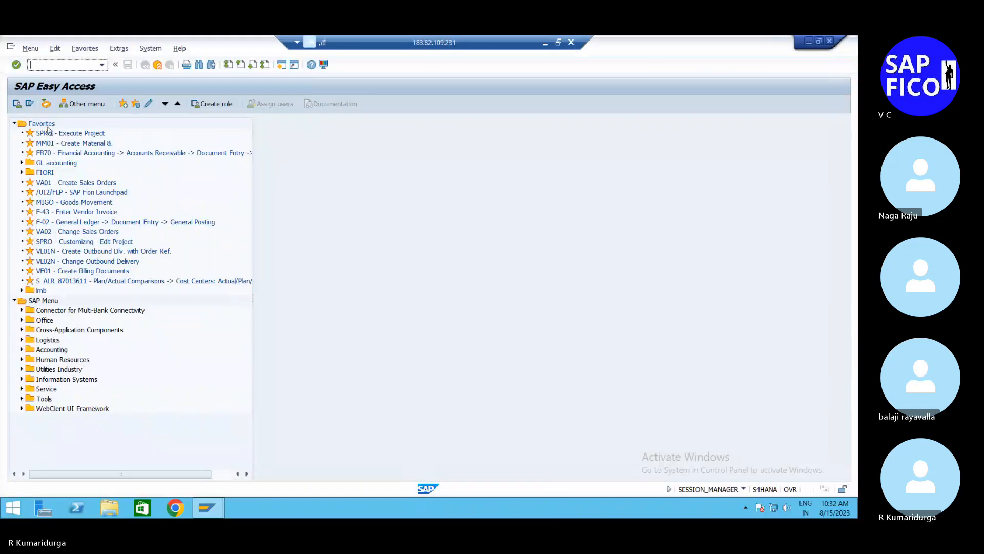
type("FS00")
key("Return")
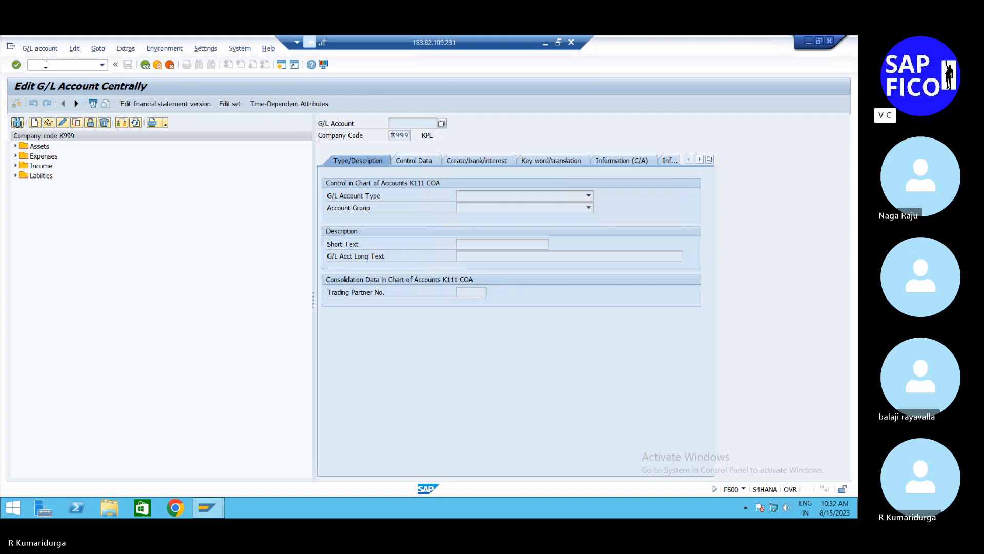
Step: Change the company code of the account tree to DUR1 and expand the CURRENT ASSETS group
left_click(121, 127)
type("DU99")
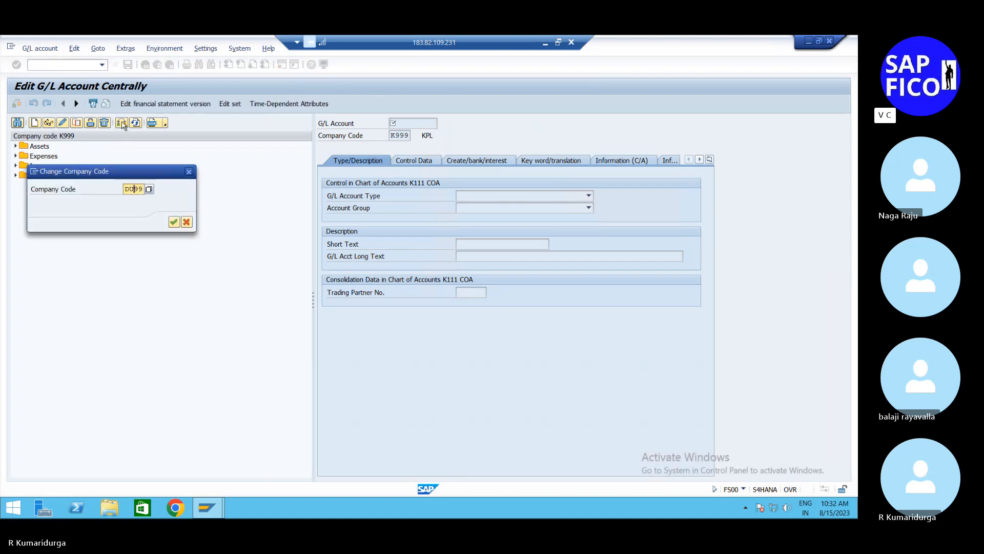
type("R1")
key("Return")
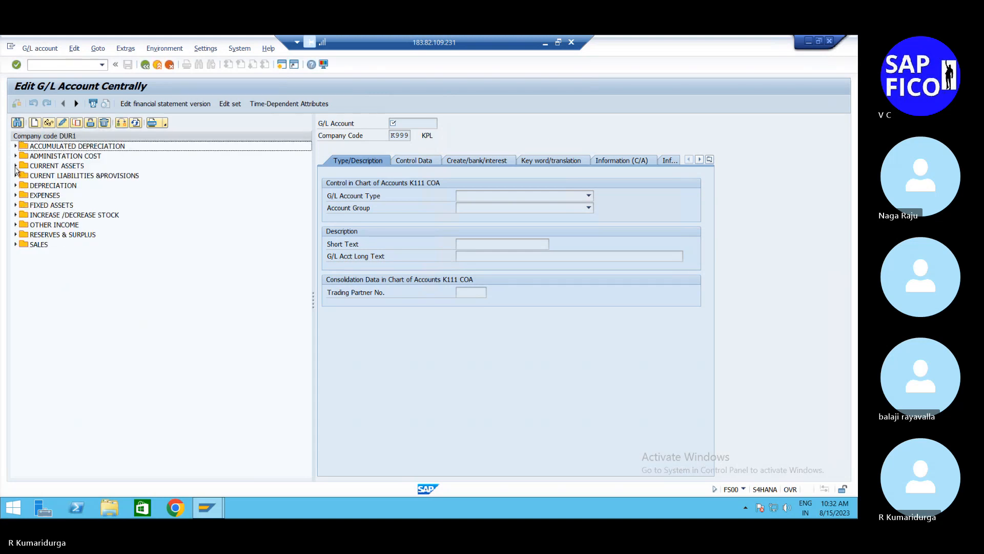
left_click(16, 166)
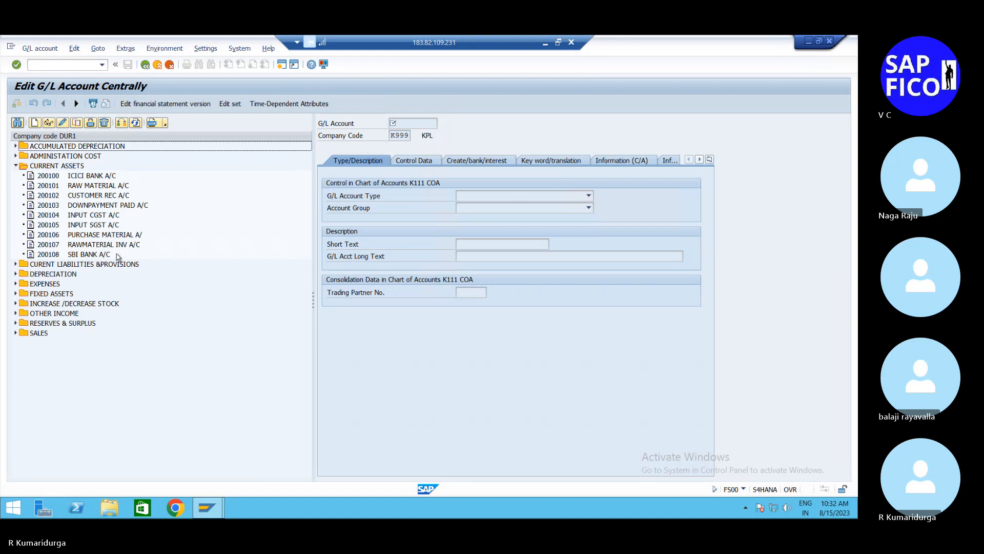
Step: Start creating G/L account 200109 in company code DUR1
left_click(99, 255)
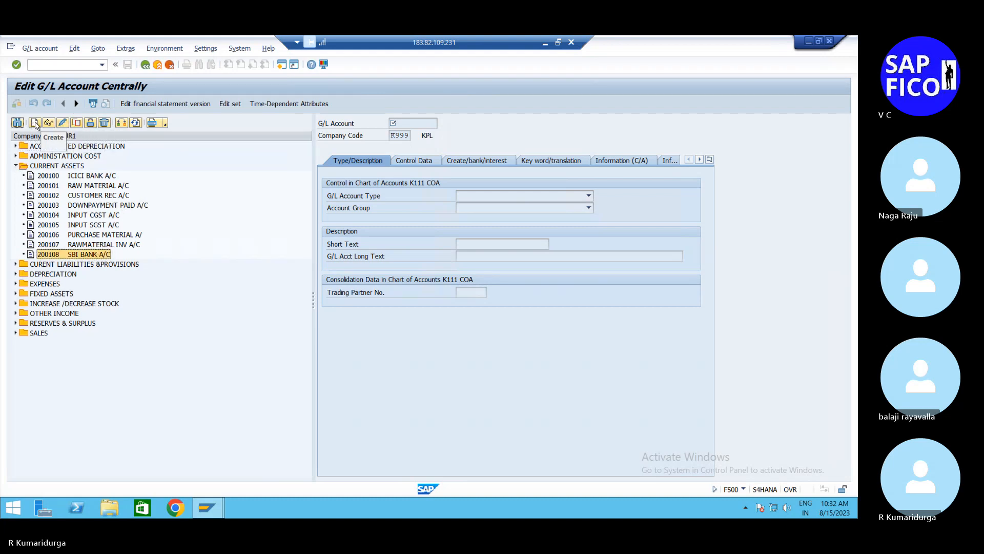
left_click(35, 123)
type("2")
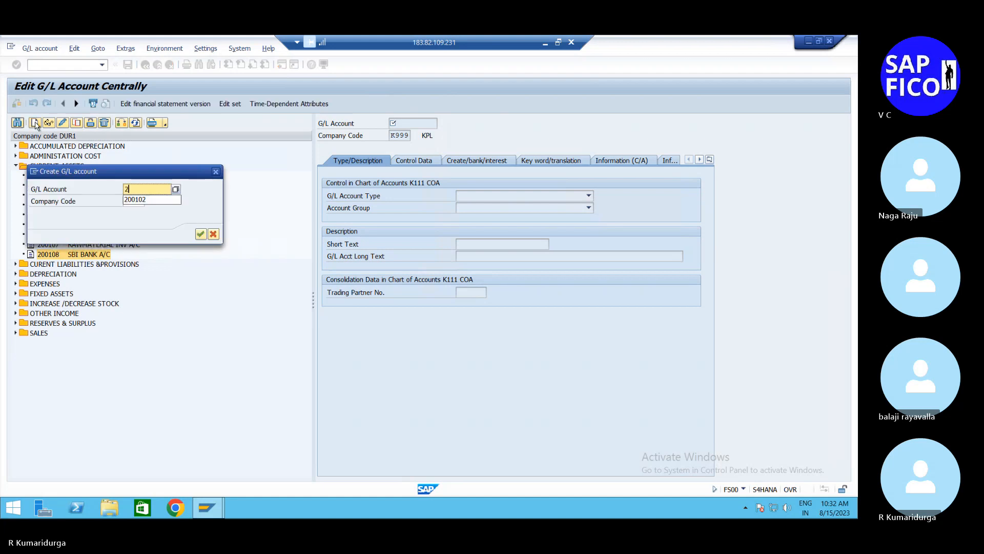
type("00109")
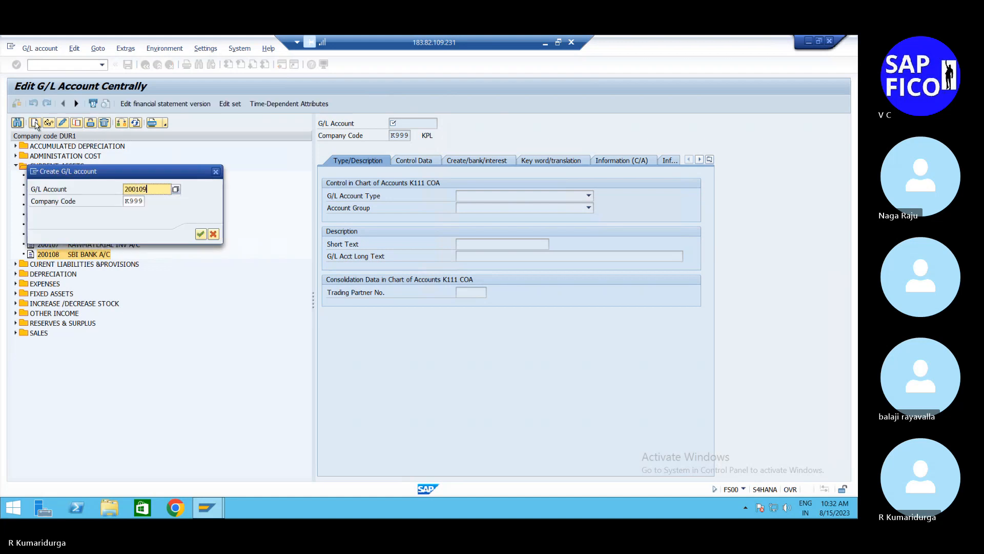
key("Tab")
type("DUR")
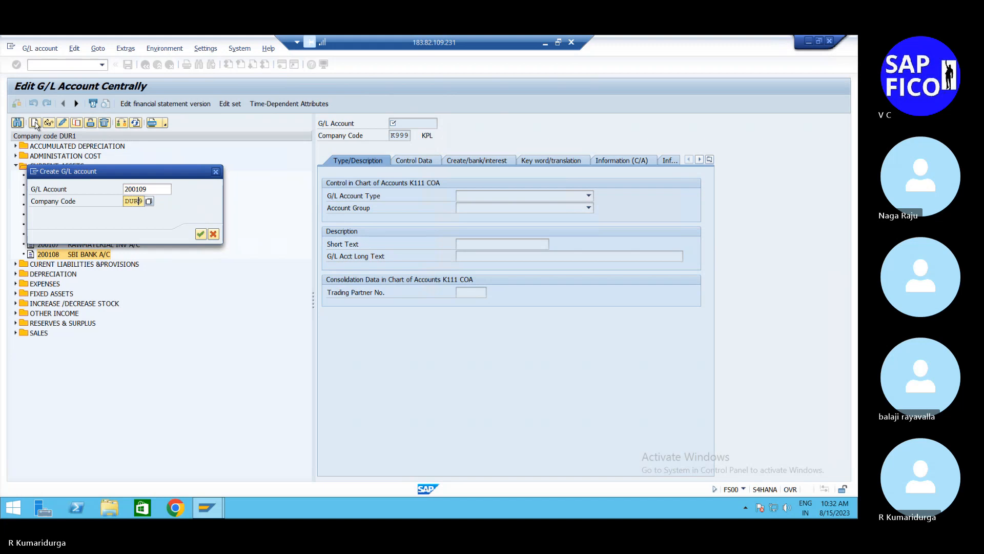
type("1")
key("Return")
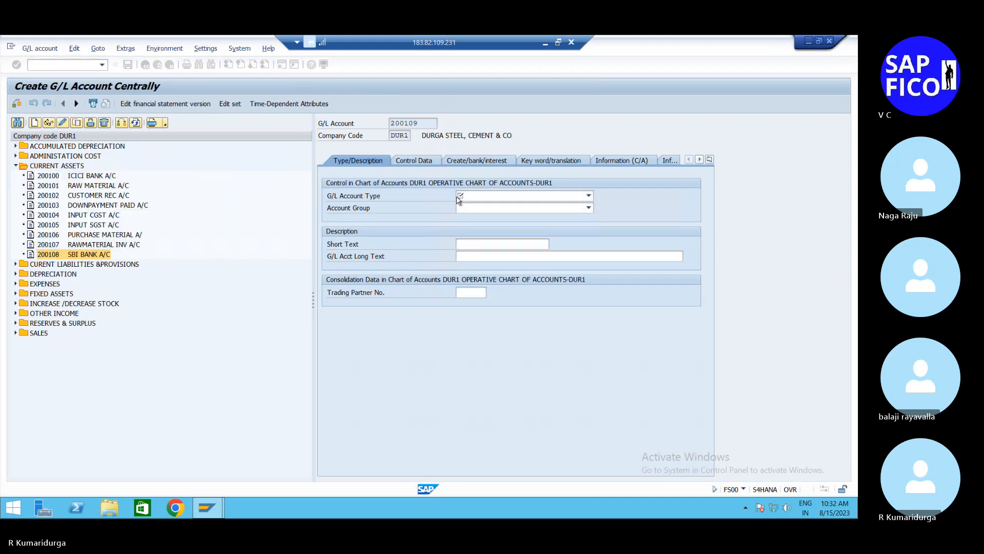
Step: Classify account 200109 as a Balance Sheet Account in account group CUAS CURRENT ASSETS
left_click(458, 197)
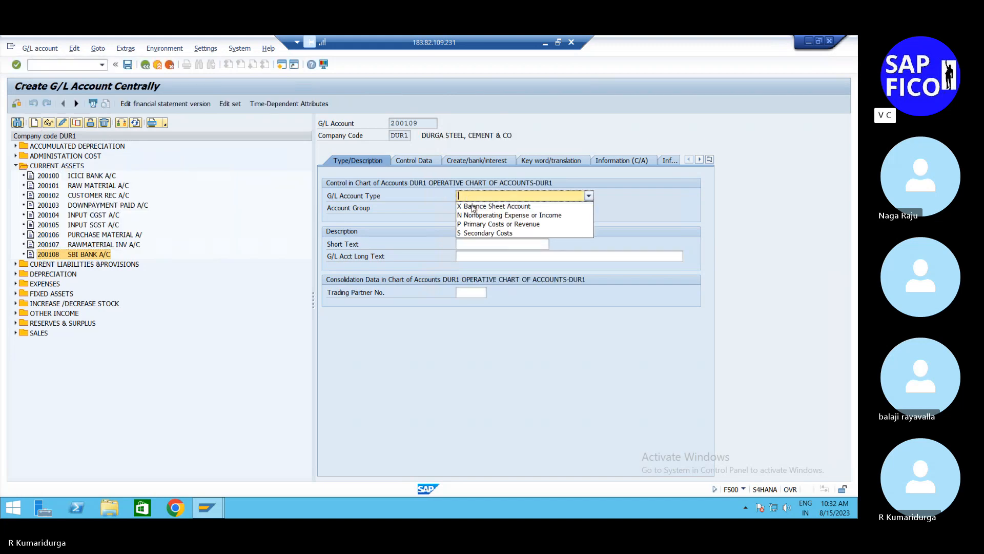
left_click(485, 207)
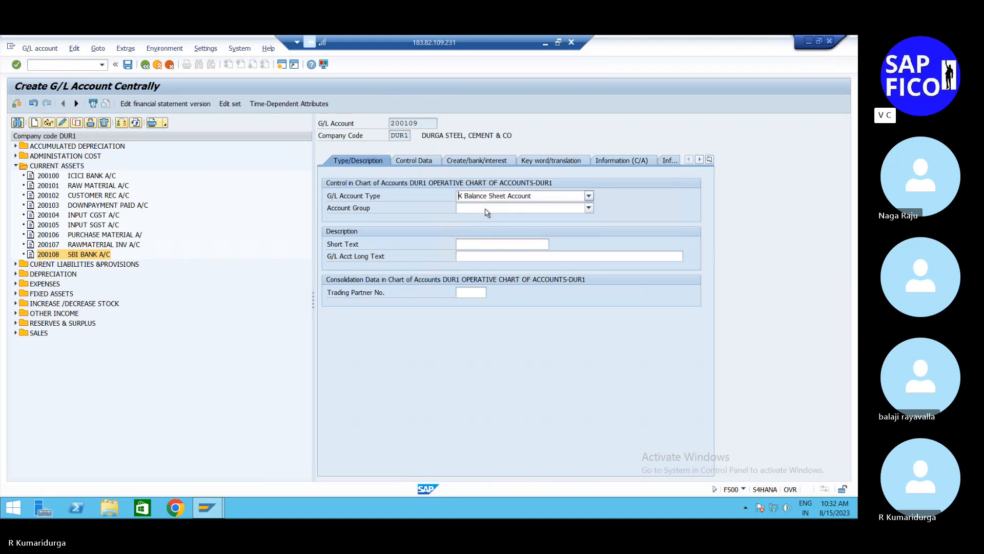
left_click(486, 209)
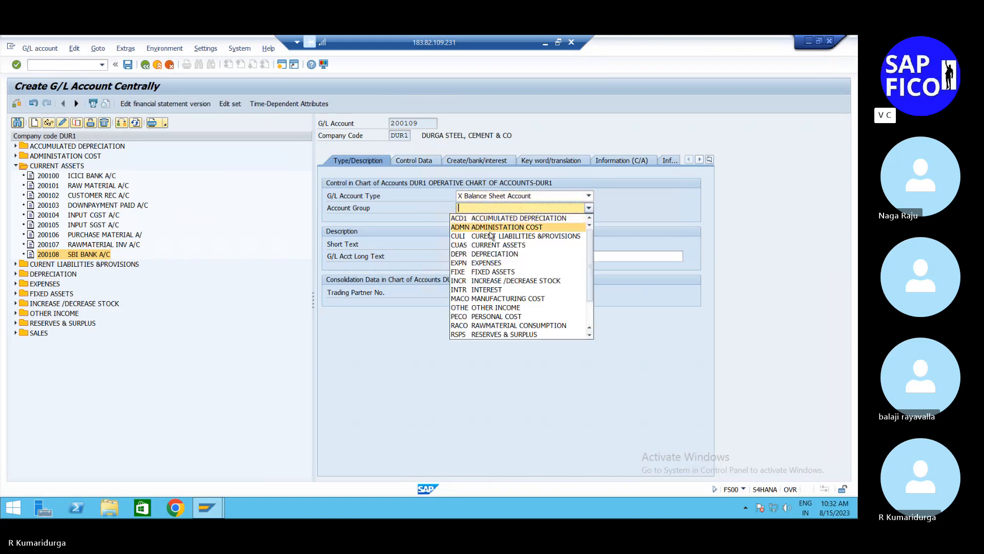
left_click(490, 245)
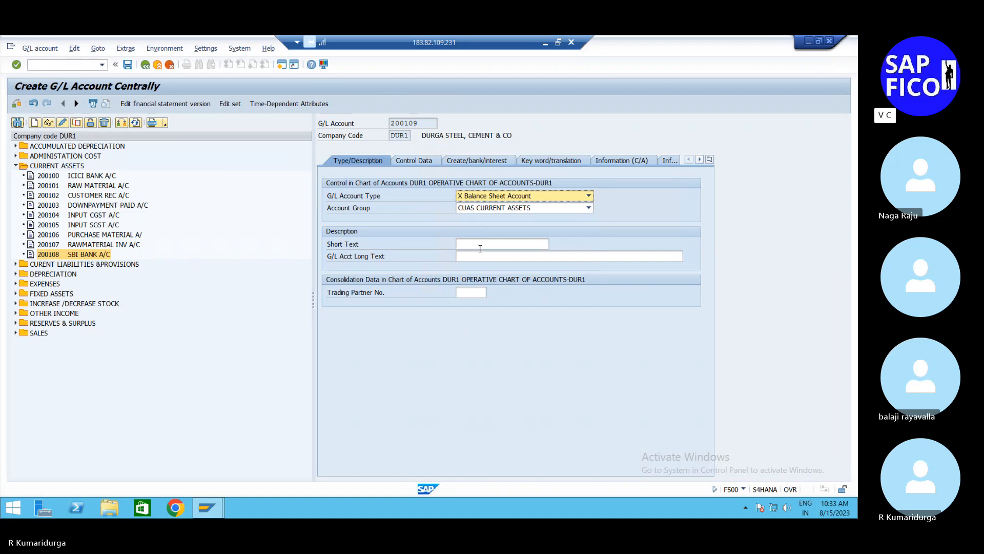
Step: Enter "MAIN BANK EBS A/C" as both the short text and the long text of account 200109
left_click(480, 248)
type("MAIN ")
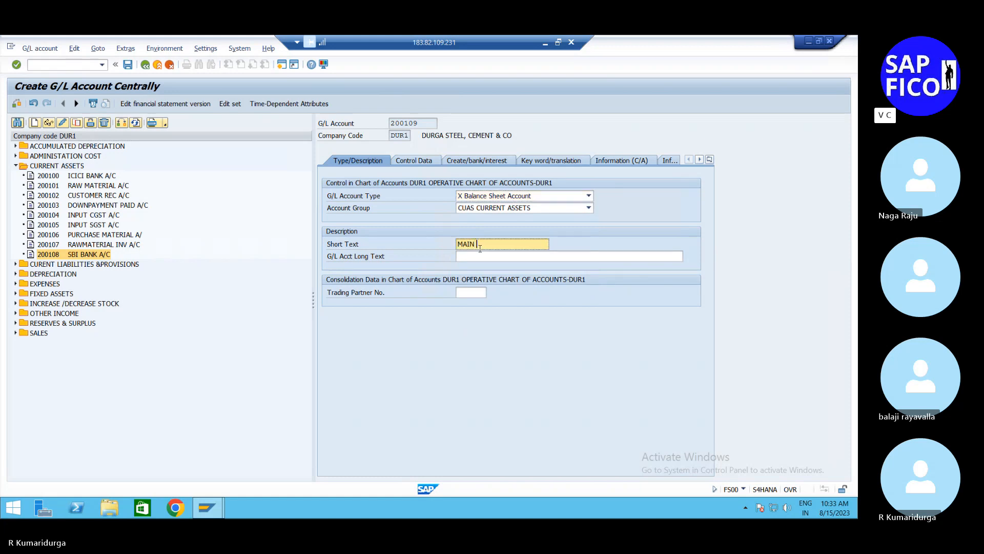
type("BANK EBS A/C")
key("Tab")
type("MAIN")
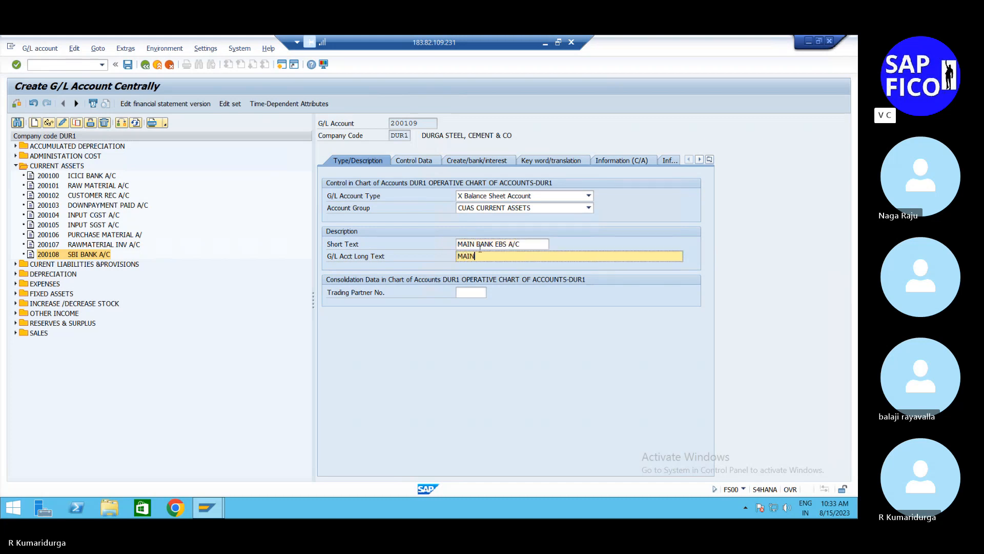
type(" BANK EBS")
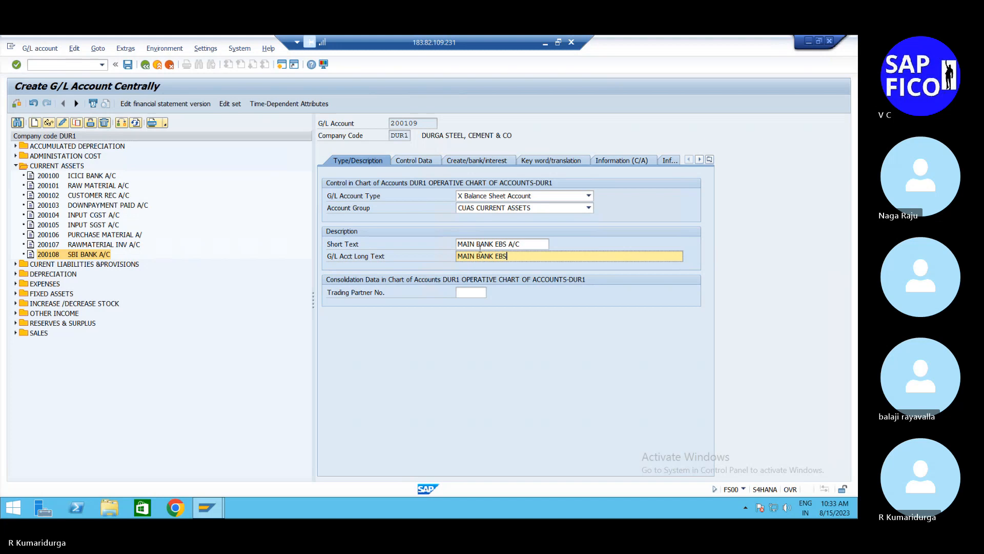
type(" A/C")
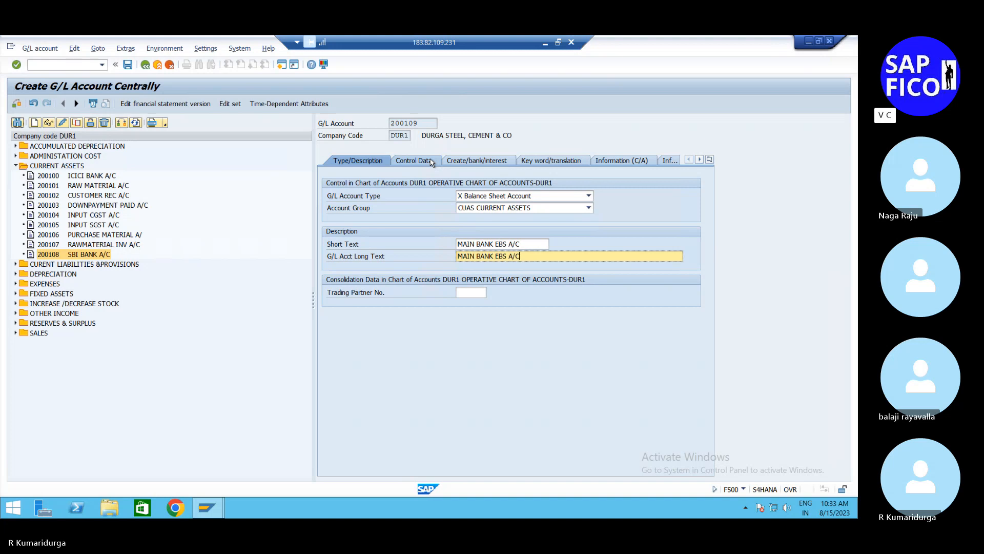
Step: In the control data of account 200109, enable Balances in Local Crcy Only and set the sort key to 001
left_click(429, 161)
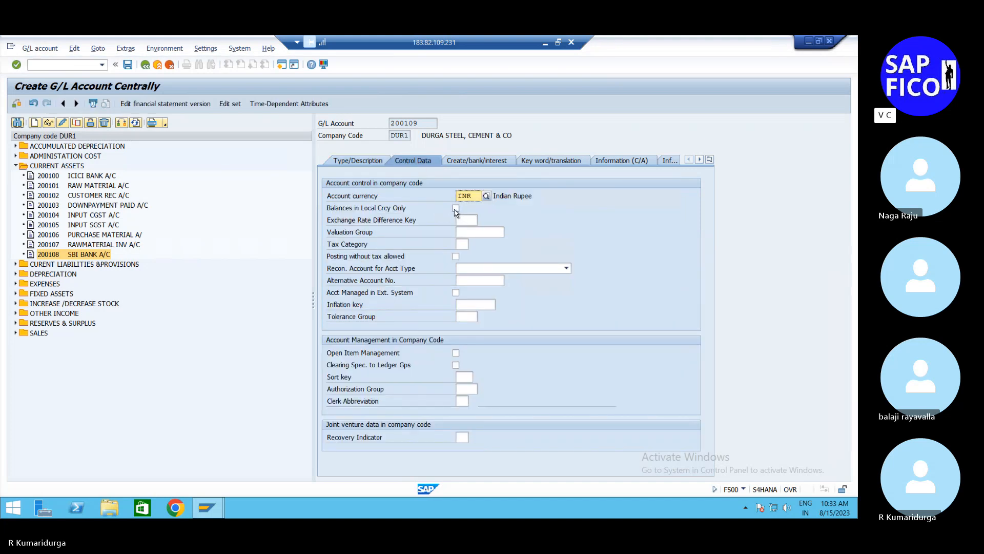
left_click(456, 208)
left_click(456, 365)
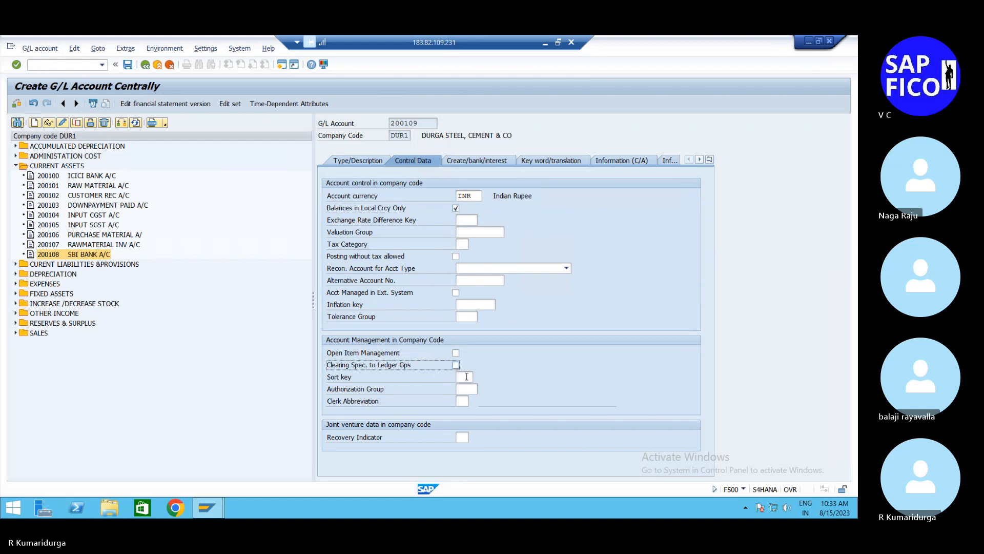
left_click(465, 377)
type("001")
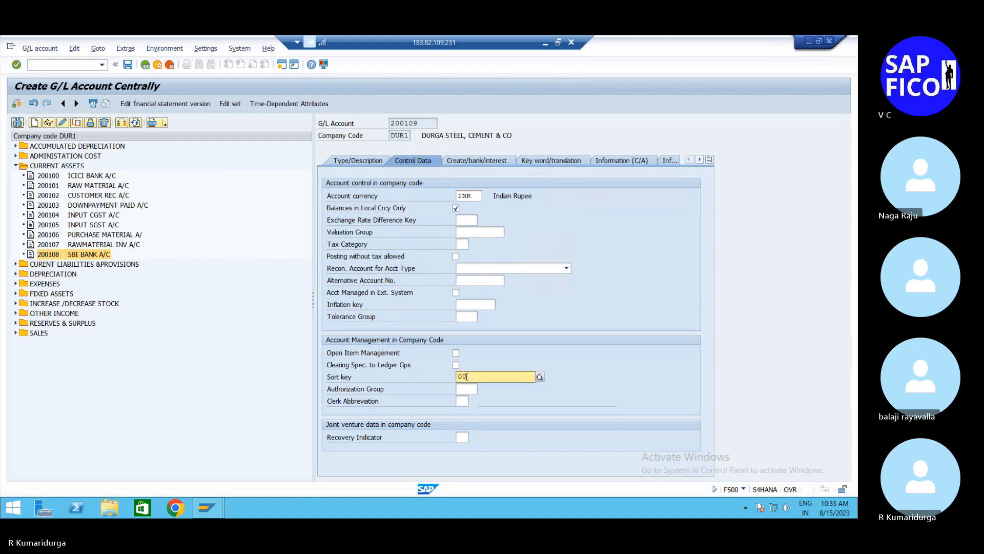
key("Return")
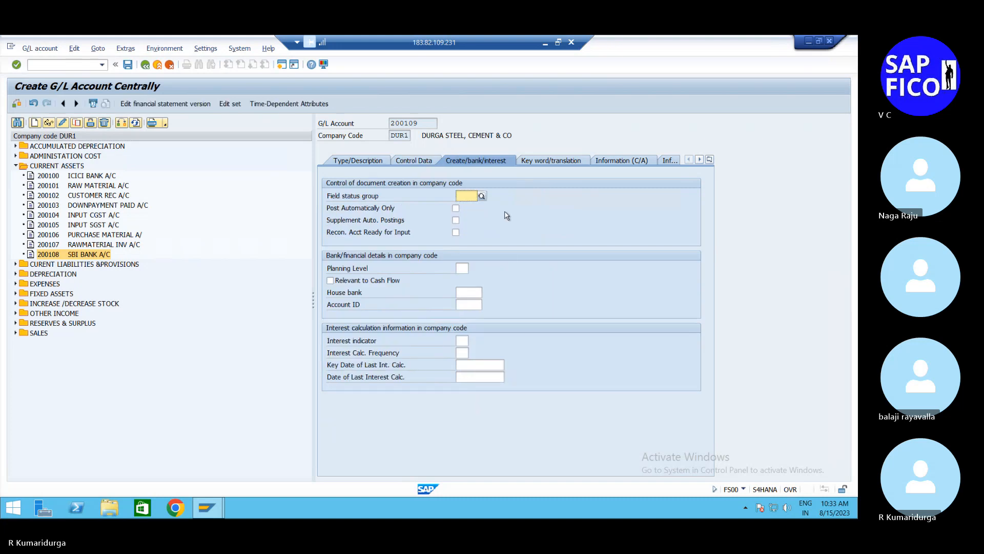
Step: Assign field status group G005 to account 200109 and save the account
type("G")
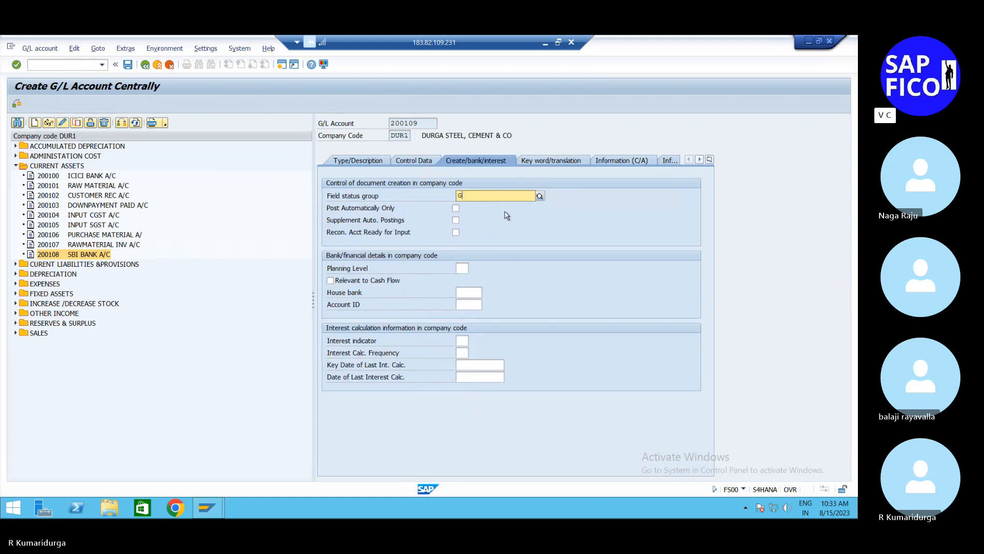
type("005")
key("Return")
key("Return")
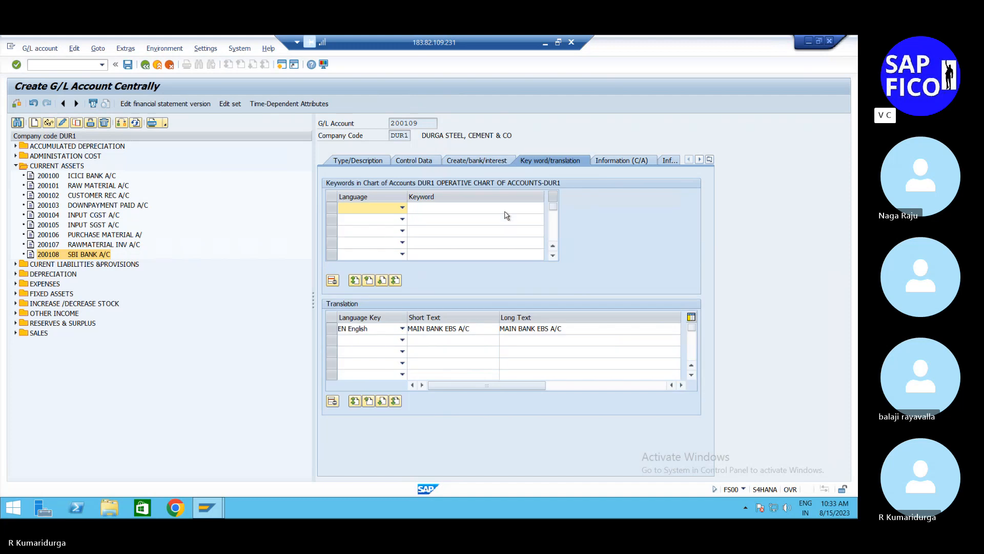
left_click(498, 162)
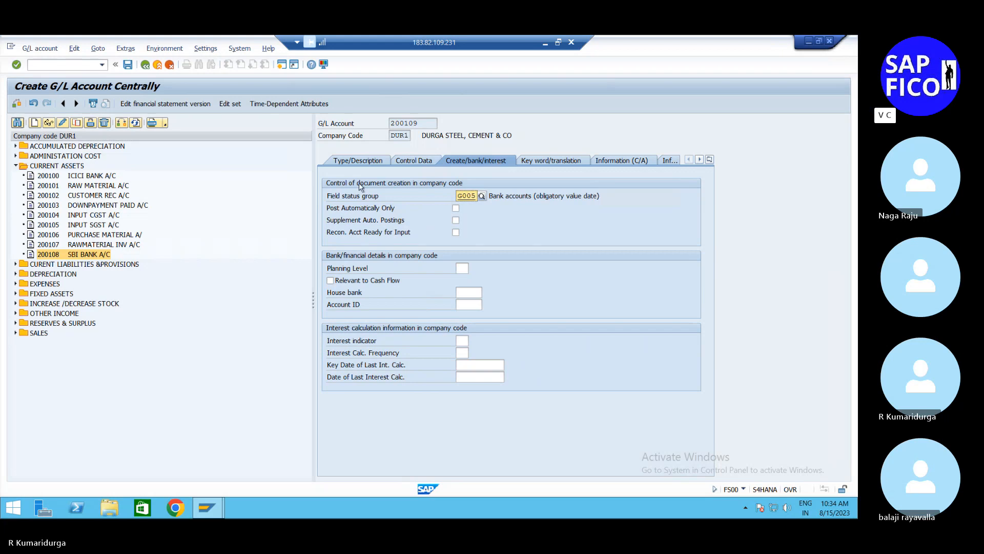
left_click(128, 68)
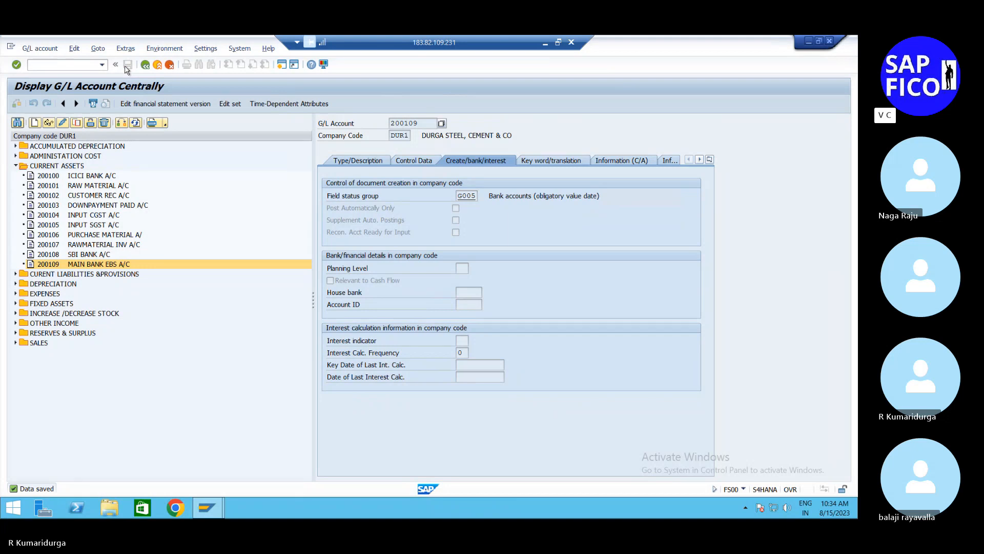
Step: Start creating G/L account 200110 in company code DUR1
left_click(35, 123)
type("2001")
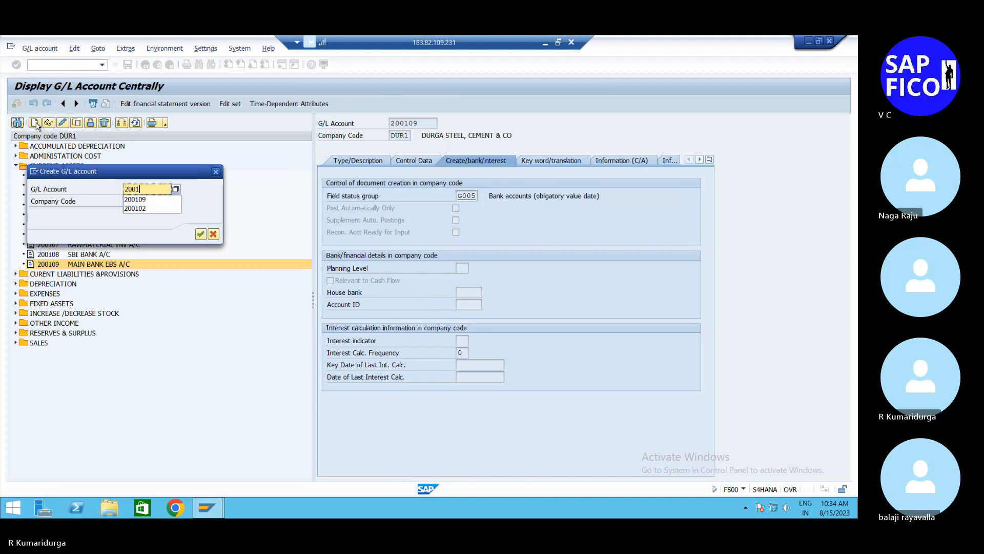
type("10")
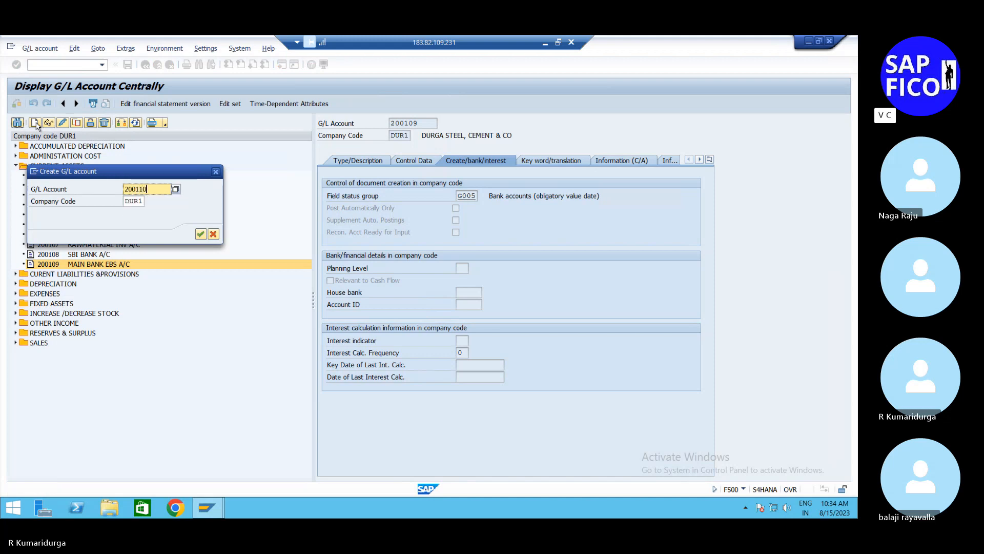
key("Return")
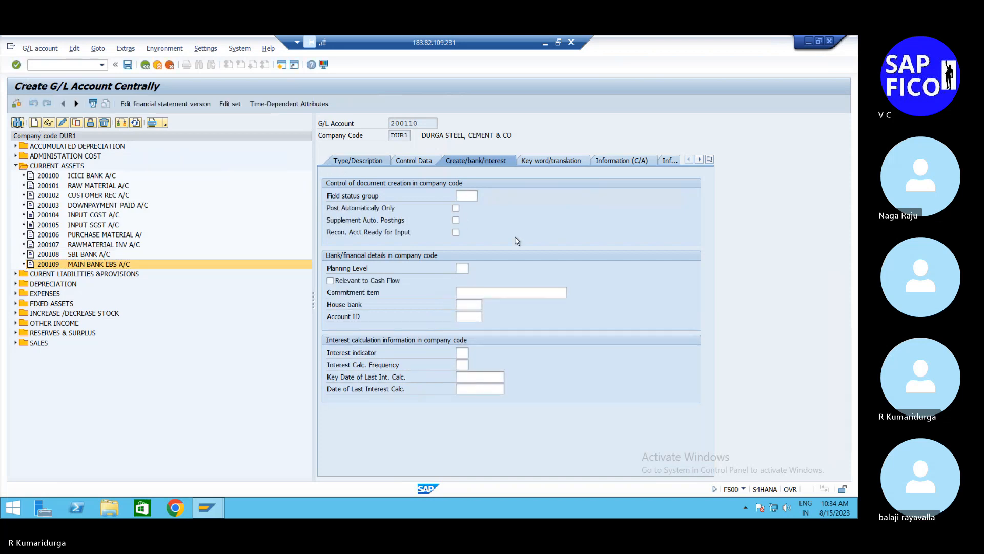
Step: Classify account 200110 as a Balance Sheet Account in account group CUAS CURRENT ASSETS
left_click(341, 163)
left_click(479, 197)
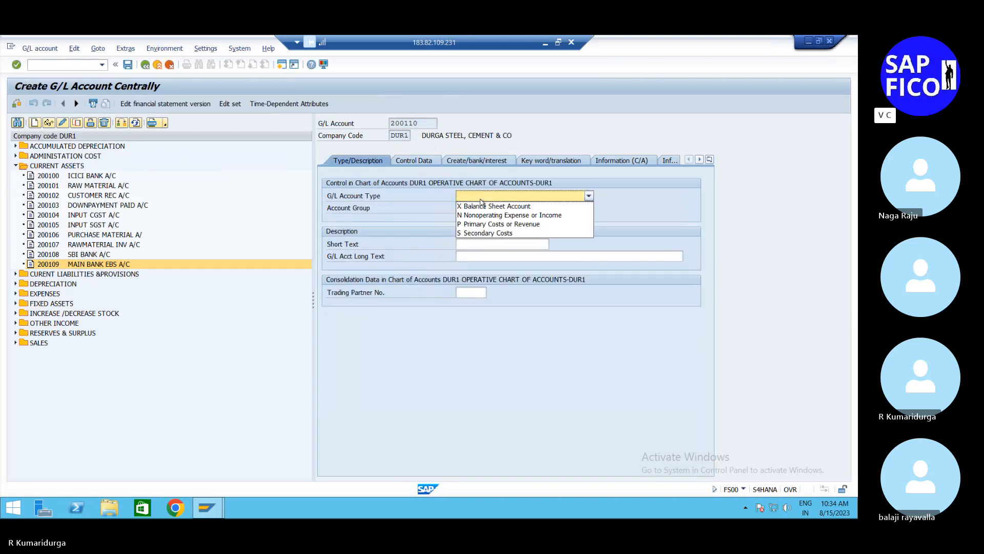
left_click(482, 206)
left_click(482, 210)
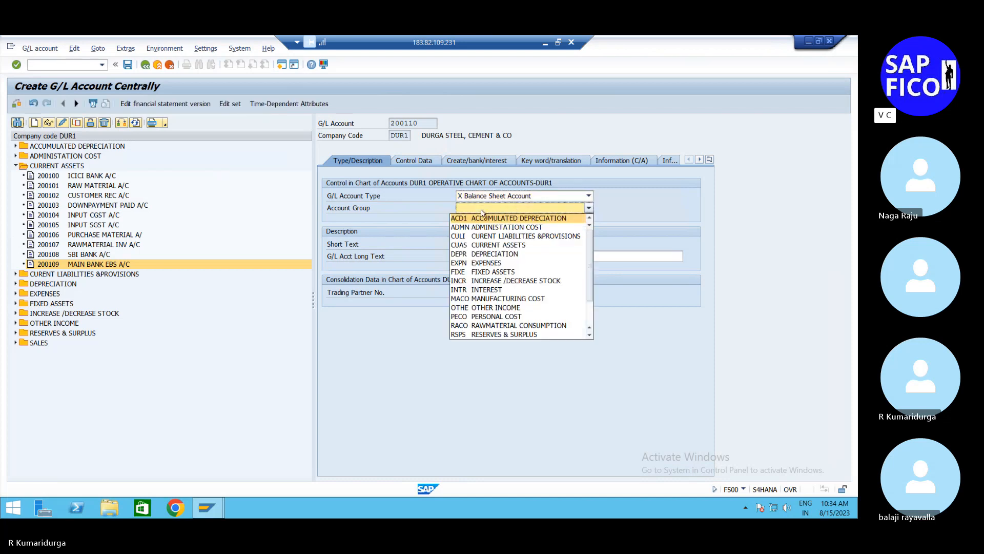
left_click(487, 250)
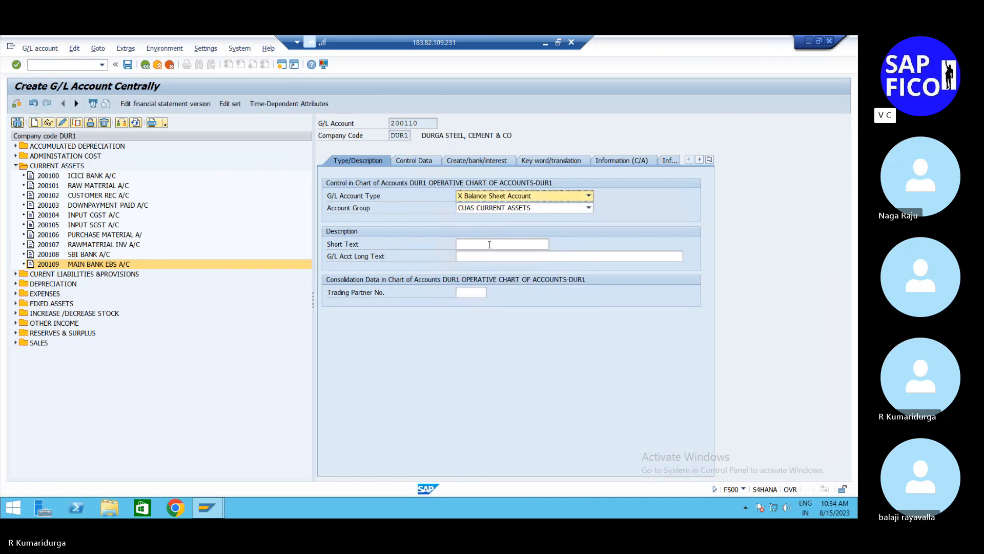
Step: Enter "OUTGOING BANK A/C" as the short text of account 200110 and copy it into the long text
left_click(490, 245)
type("OUTGOING BANK A/C")
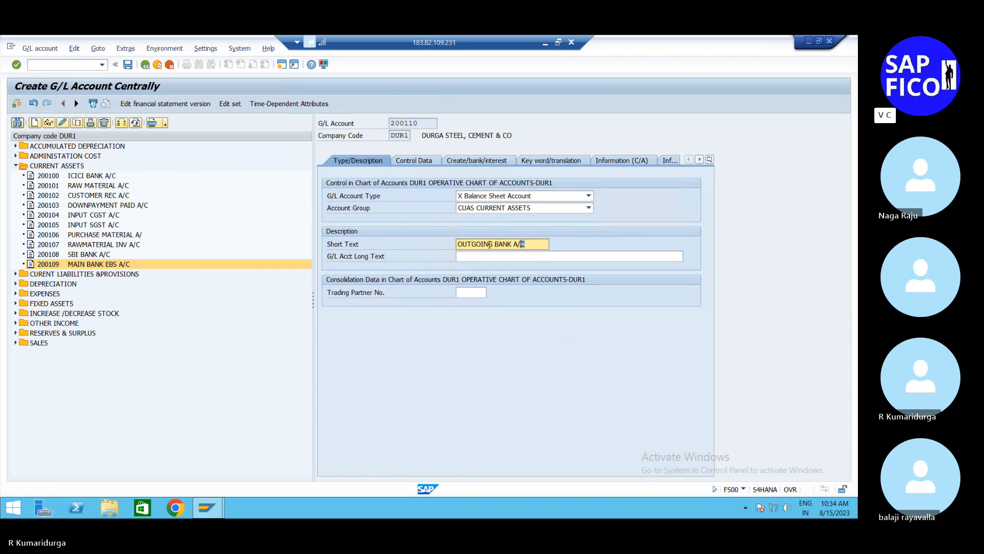
key("shift+Left")
key("shift+Left")
key("shift+Left")
key("shift+Left")
key("shift+Left")
key("shift+Left")
key("shift+Left")
key("shift+Left")
key("shift+Left")
key("shift+Left")
key("shift+Left")
key("shift+Left")
key("shift+Left")
key("shift+Left")
key("shift+Left")
key("shift+Left")
key("ctrl+c")
key("Tab")
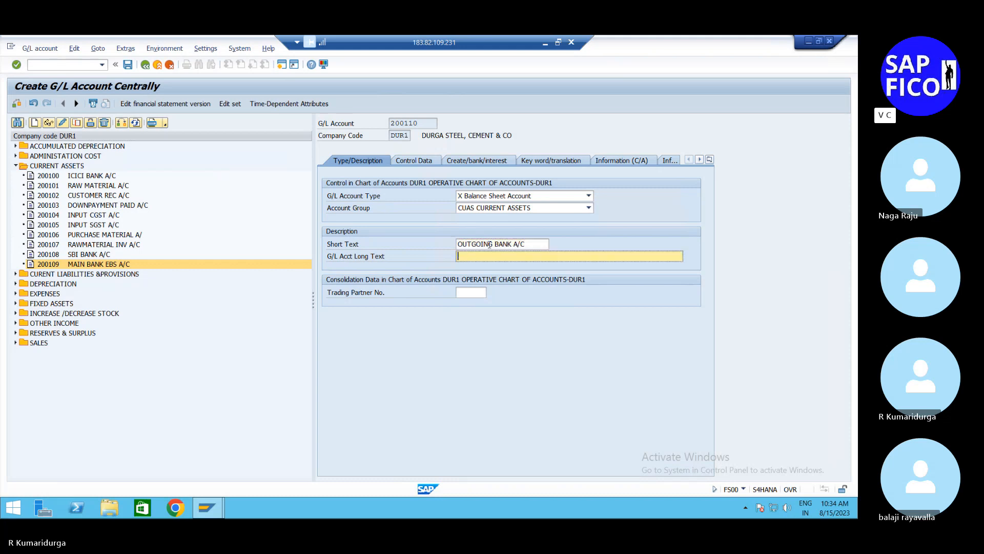
key("ctrl+v")
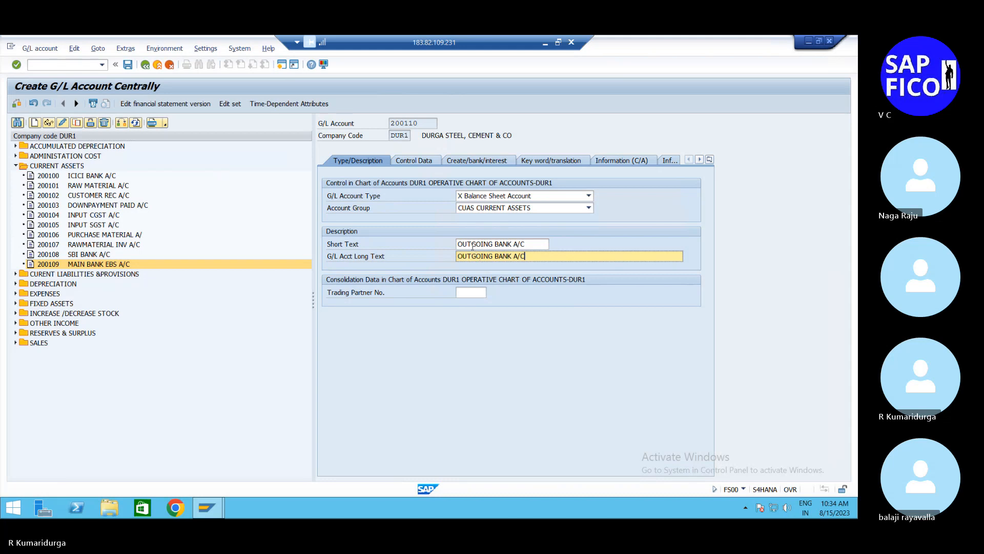
Step: Change the short text of account 200110 to "OUT GNG BANK EBS A/C"
left_click(472, 245)
type("GNG")
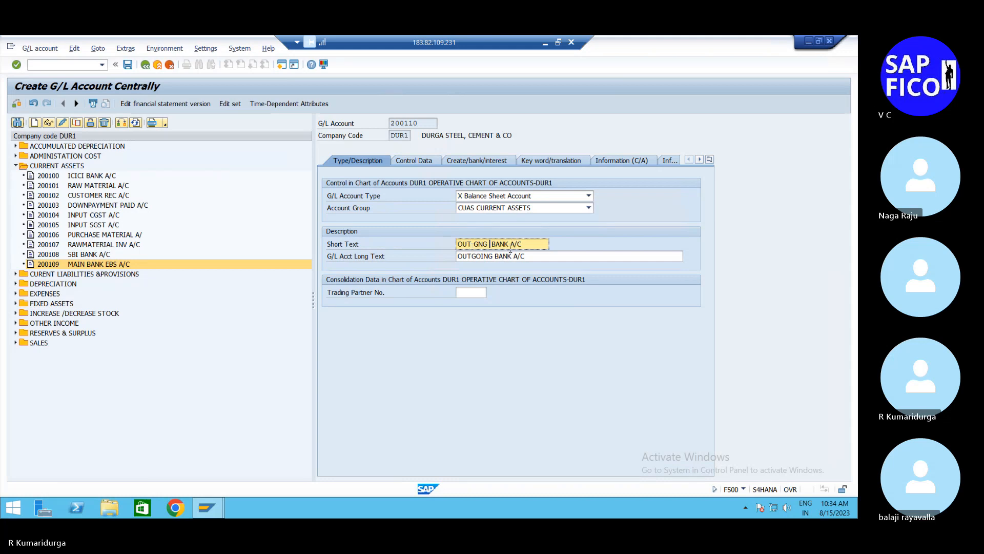
key("Delete")
type("EBS A")
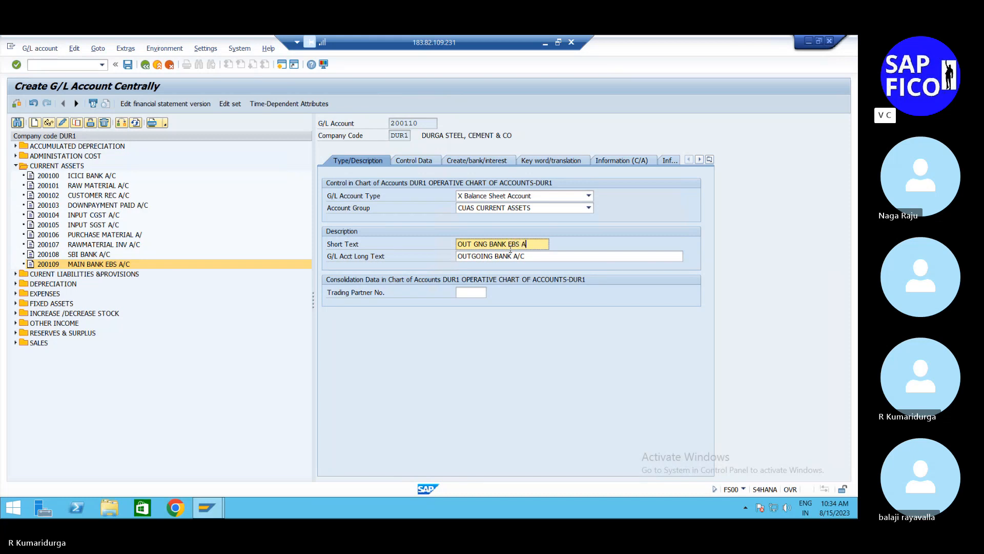
type("/C")
Step: Change the long text of account 200110 to "OUTGOING BANK EBS A/C" and recheck its type and description data
left_click(514, 255)
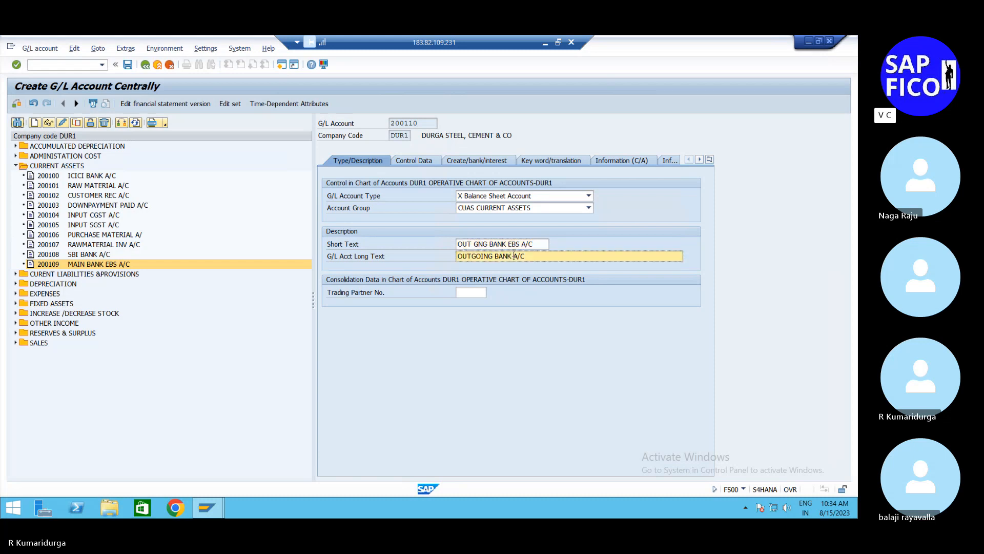
type("EB")
key("BackSpace")
left_click(421, 162)
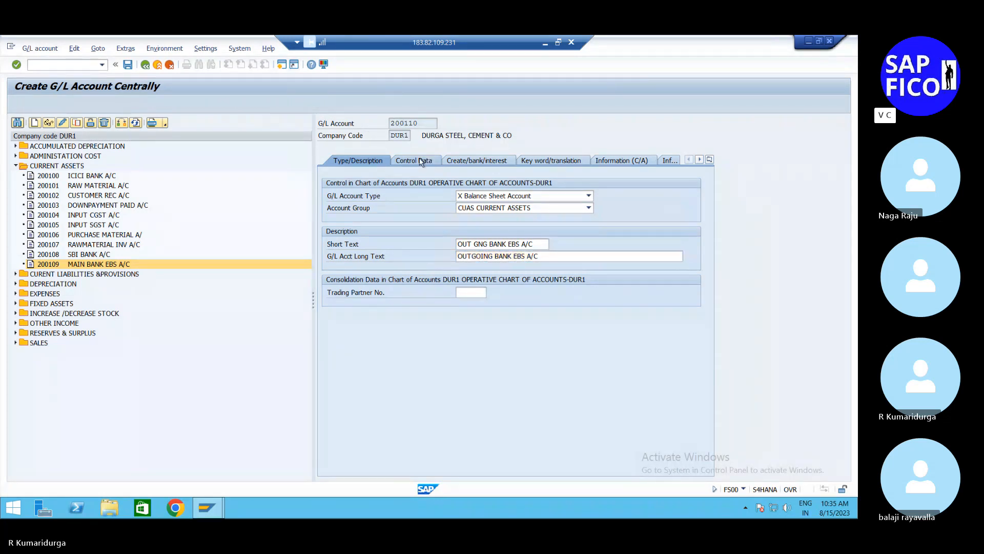
left_click(367, 162)
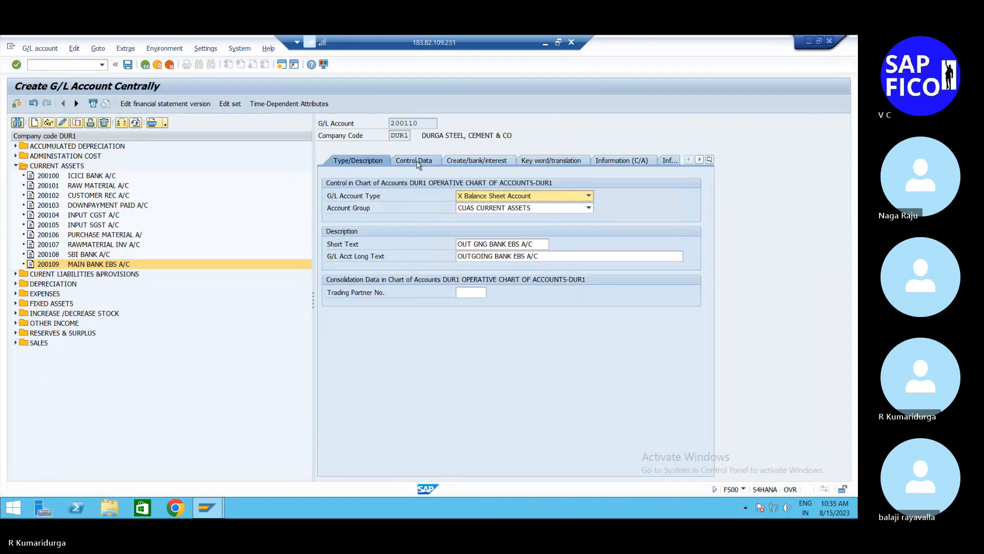
Step: In account 200110's control data, enable Balances in Local Crcy Only and set the sort key to 001
left_click(417, 162)
left_click(455, 208)
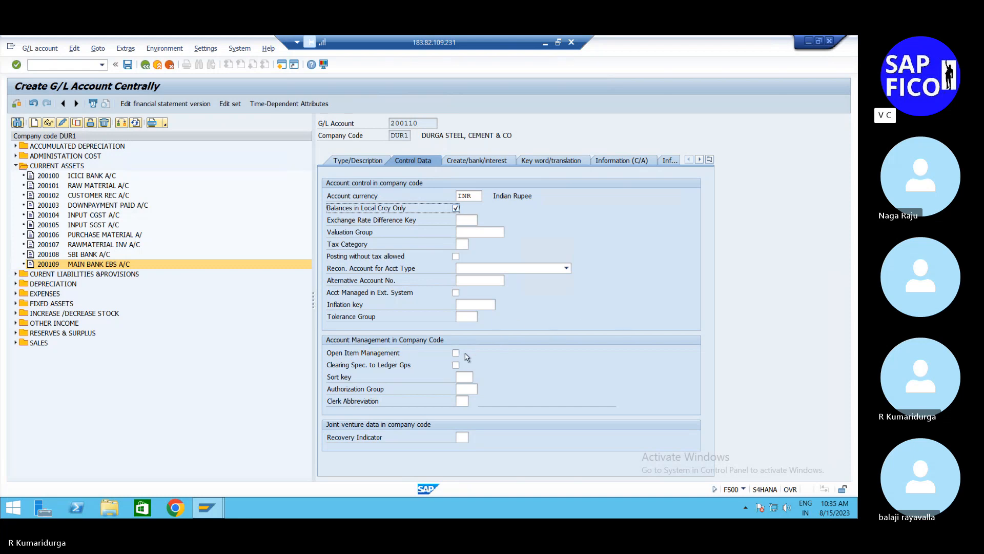
left_click(470, 376)
type("0")
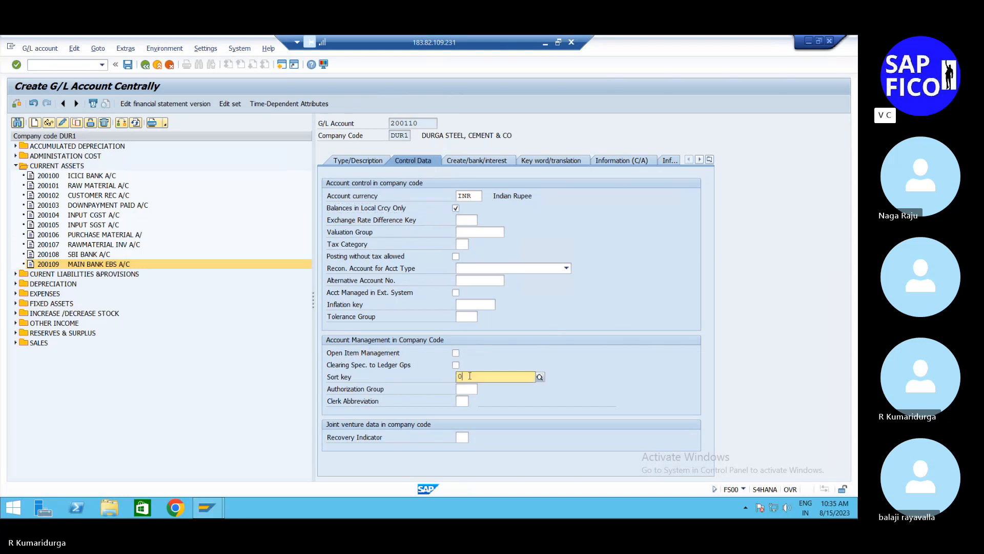
type("01")
key("Return")
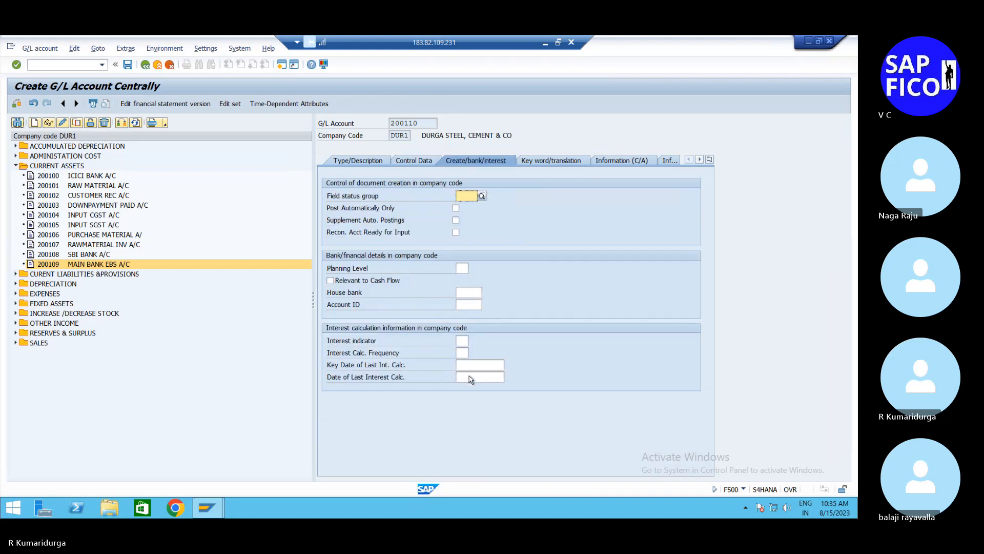
Step: Assign field status group G005 to account 200110 and save the account
type("G005")
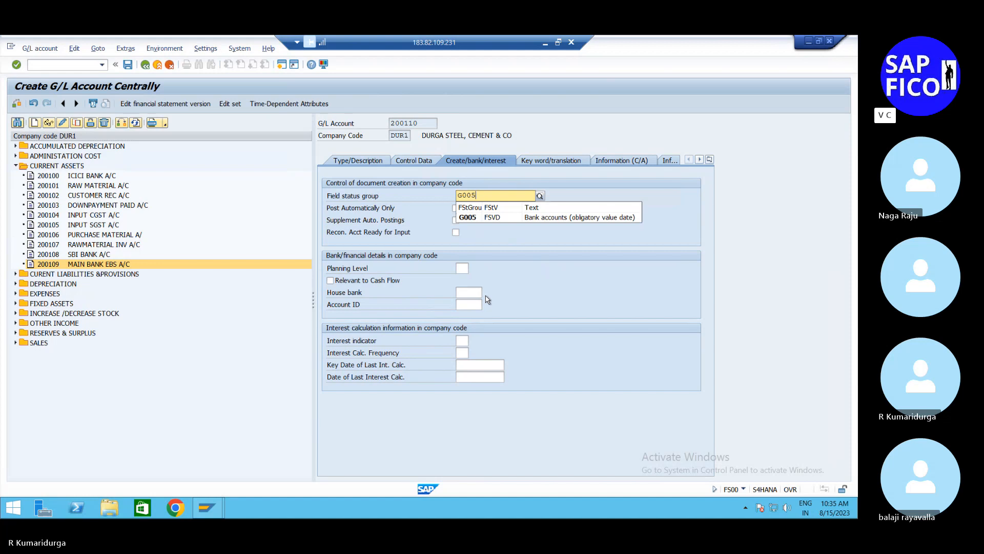
left_click(531, 219)
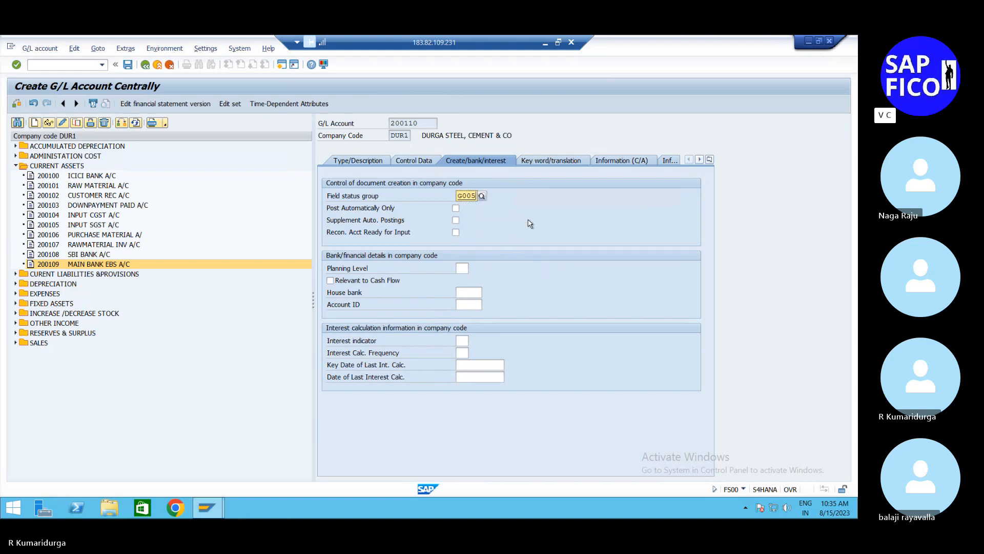
left_click(128, 65)
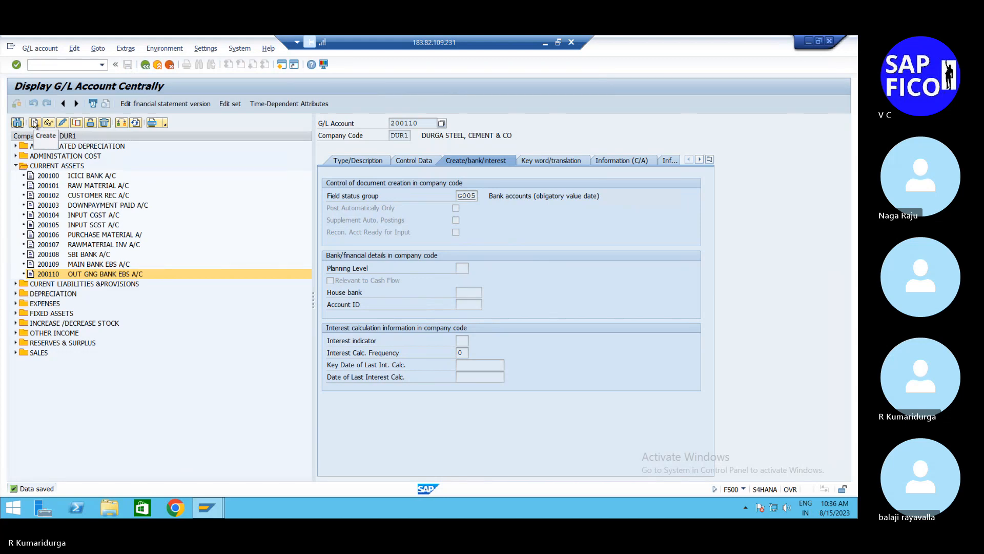
left_click(35, 123)
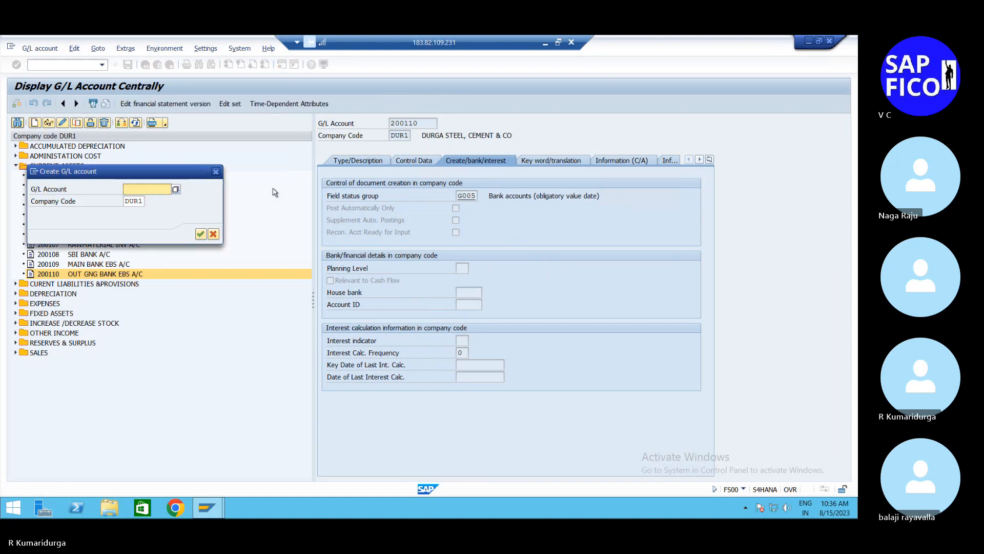
type("200111")
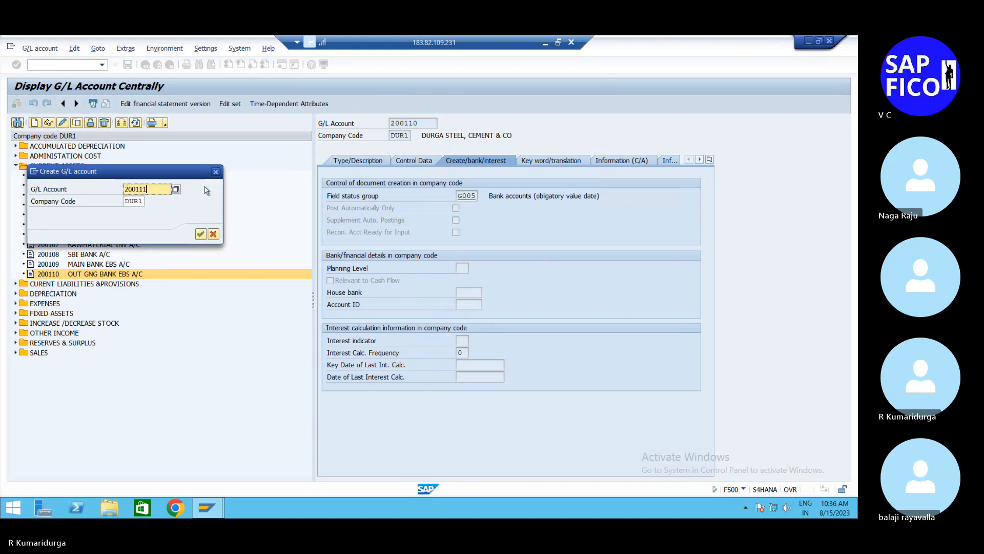
key("Return")
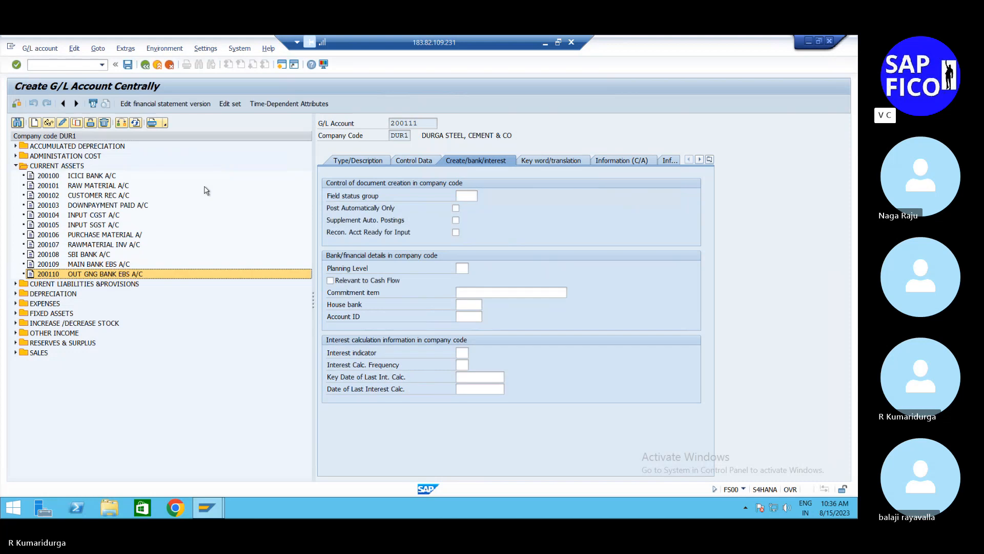
left_click(380, 162)
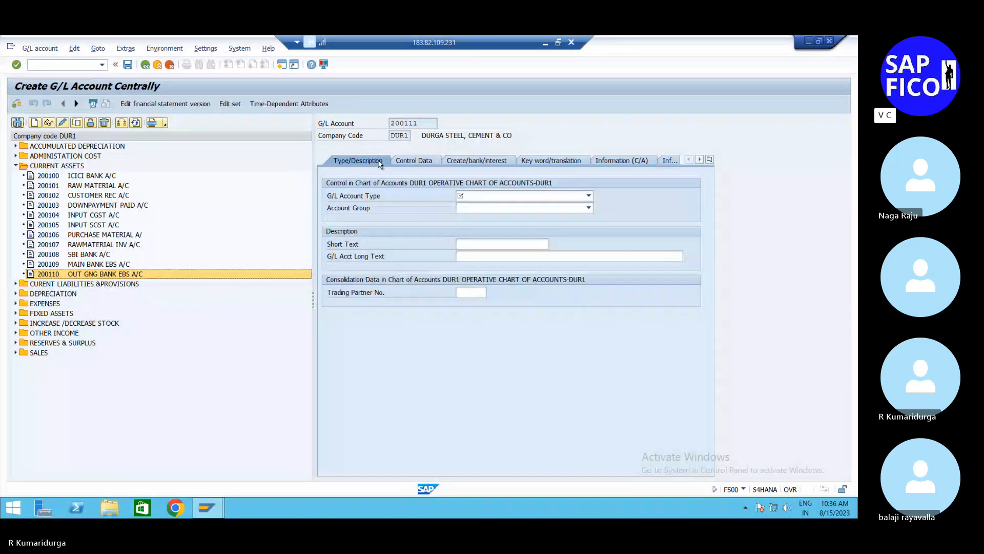
left_click(94, 266)
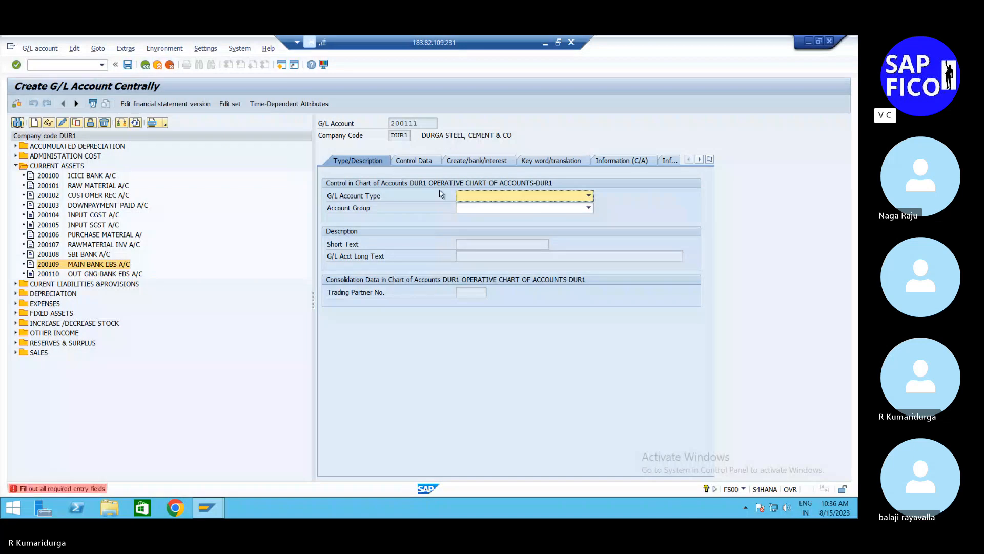
left_click(170, 64)
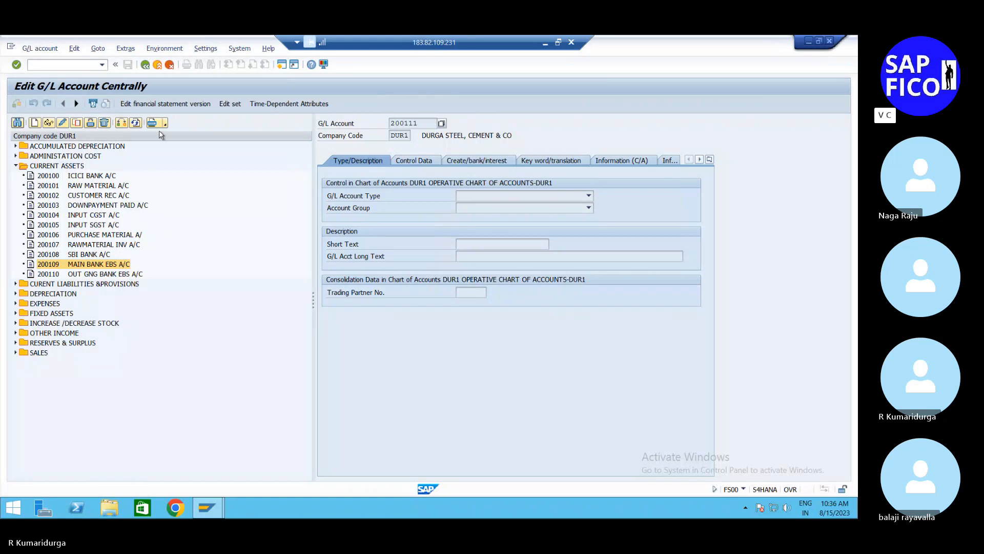
left_click(170, 65)
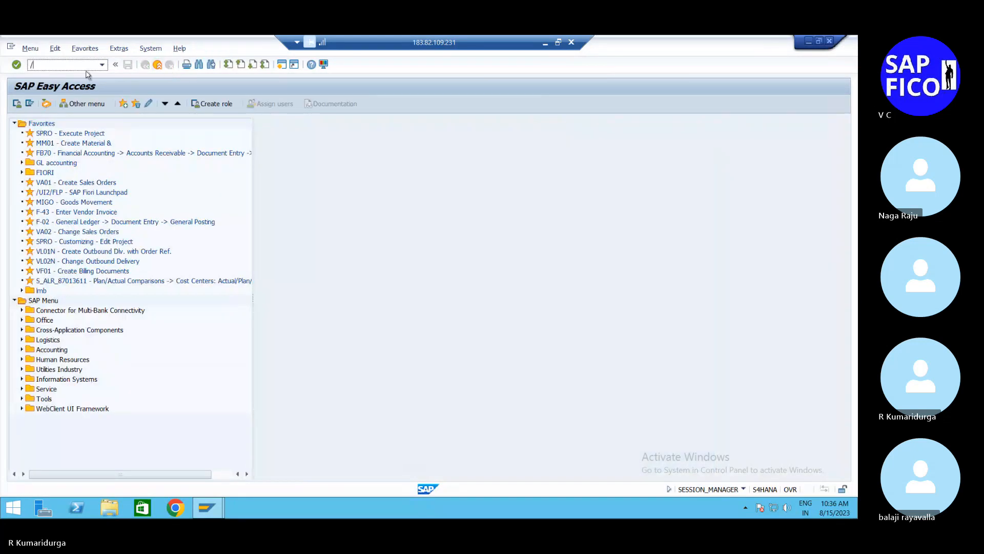
Step: Reopen transaction FS00 and display the control data of current-assets account 200110
type("fs00")
key("Return")
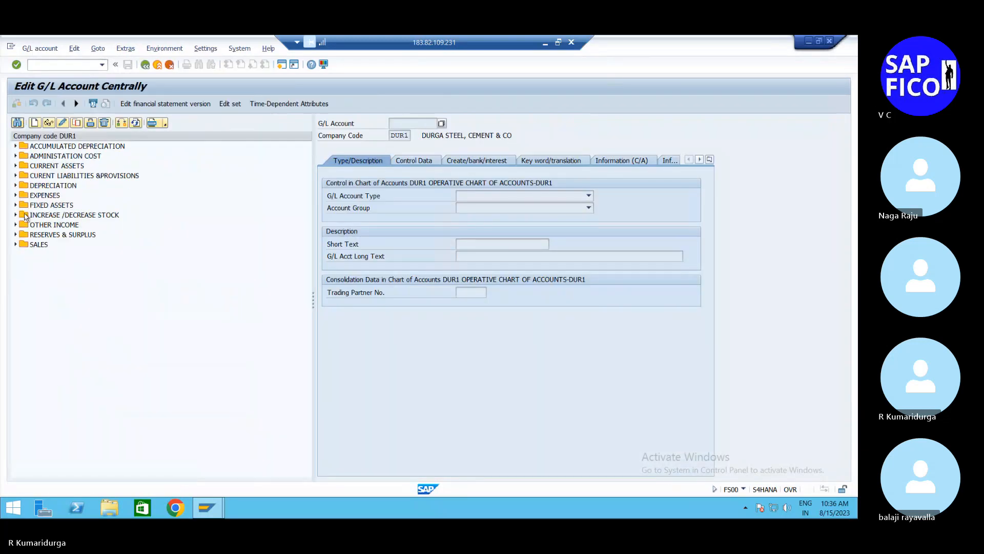
left_click(16, 166)
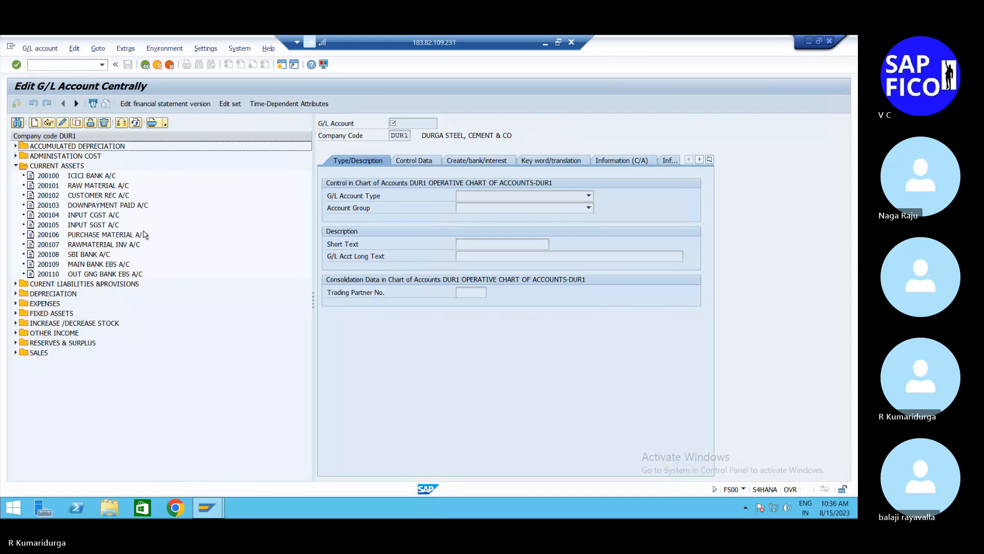
double_click(98, 264)
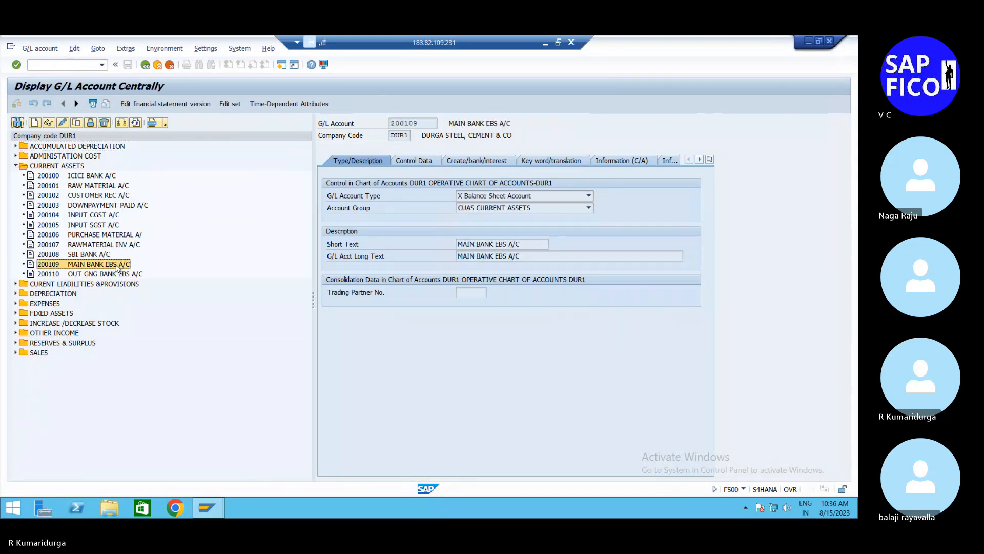
double_click(114, 275)
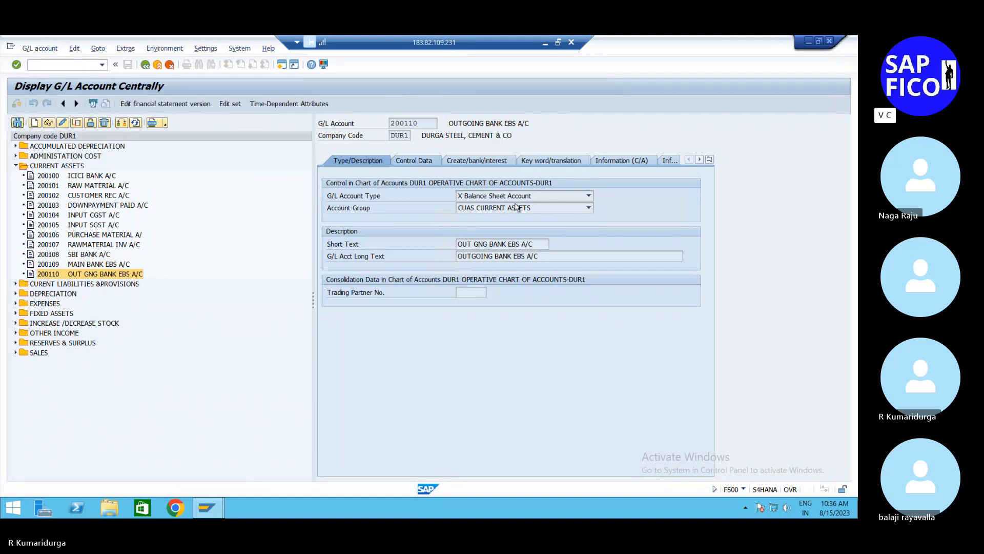
left_click(413, 160)
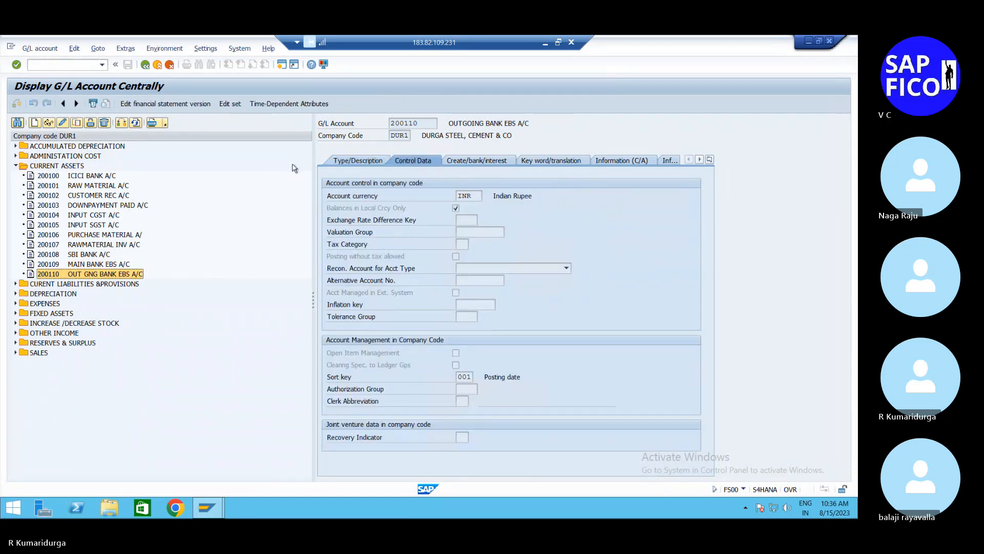
Step: Change account 200110 to use Open Item Management and save it
left_click(63, 123)
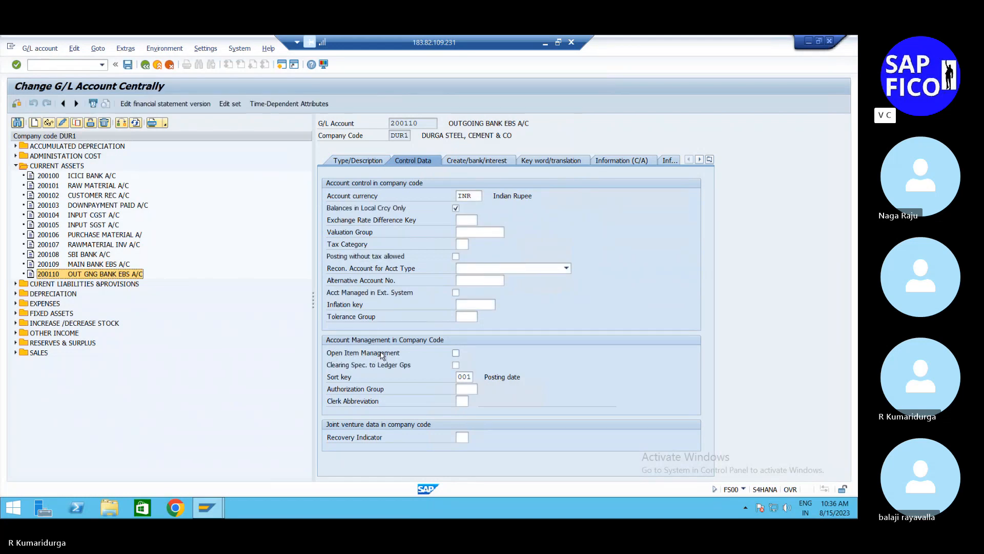
left_click(456, 353)
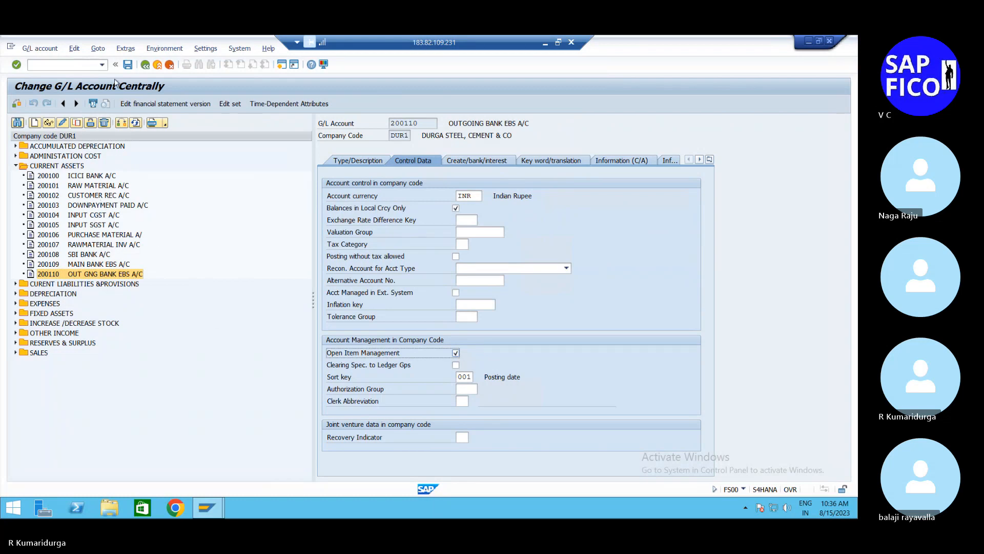
left_click(128, 67)
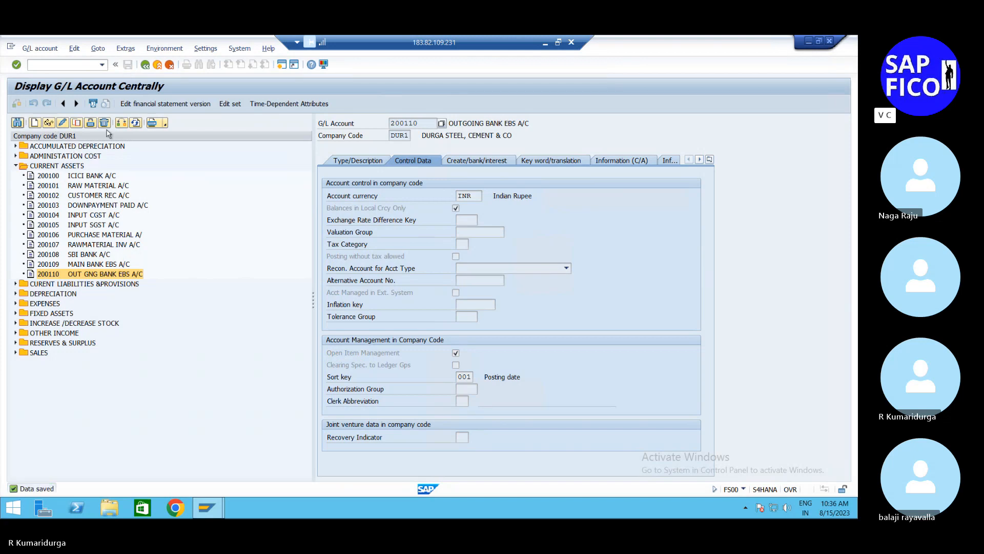
Step: Copy account 200110 to a new G/L account 200111 in company code DUR1
left_click(77, 123)
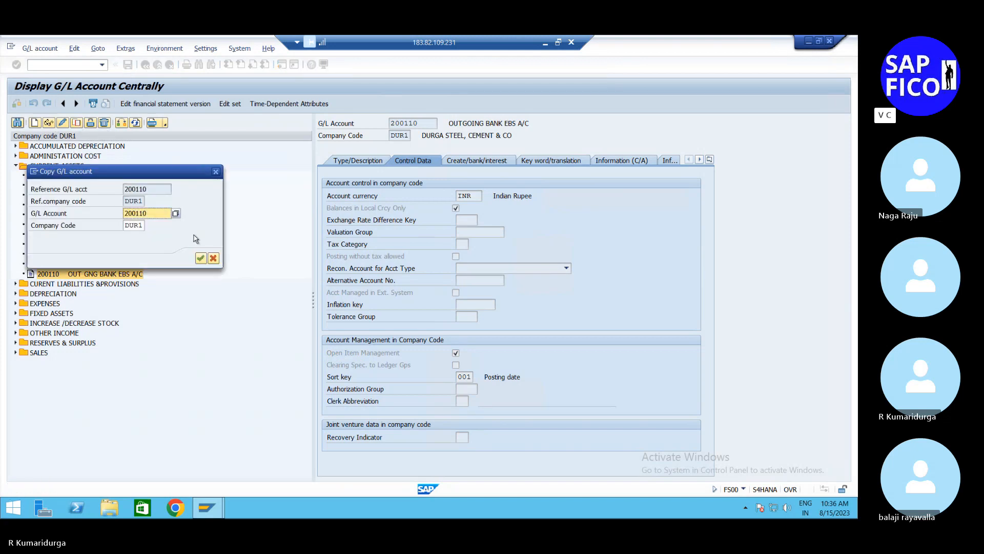
key("BackSpace")
type("1")
key("Return")
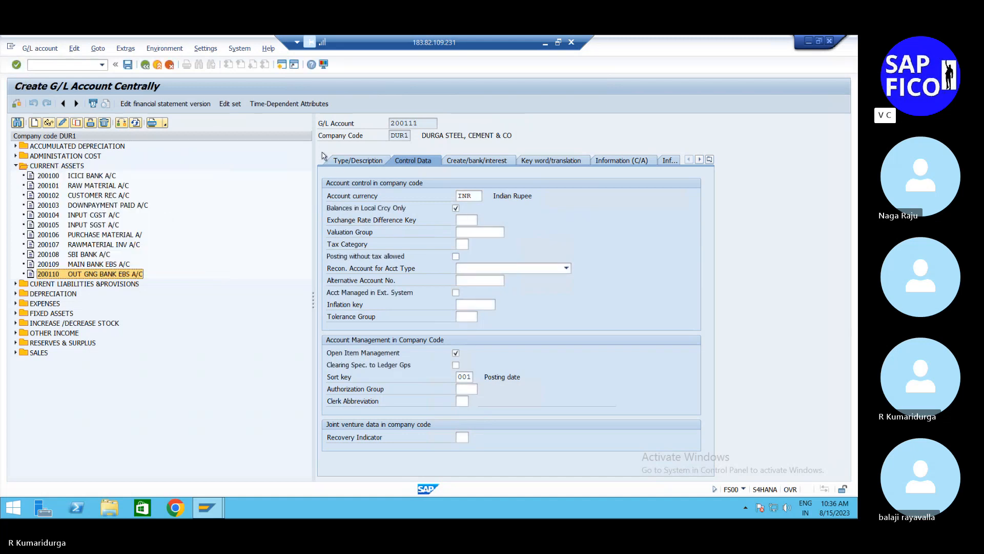
Step: Change account 200111's short text to "INCOMINGBANK EBS A/C" and its long text to "INCOMING BANK EBS A/C"
left_click(338, 162)
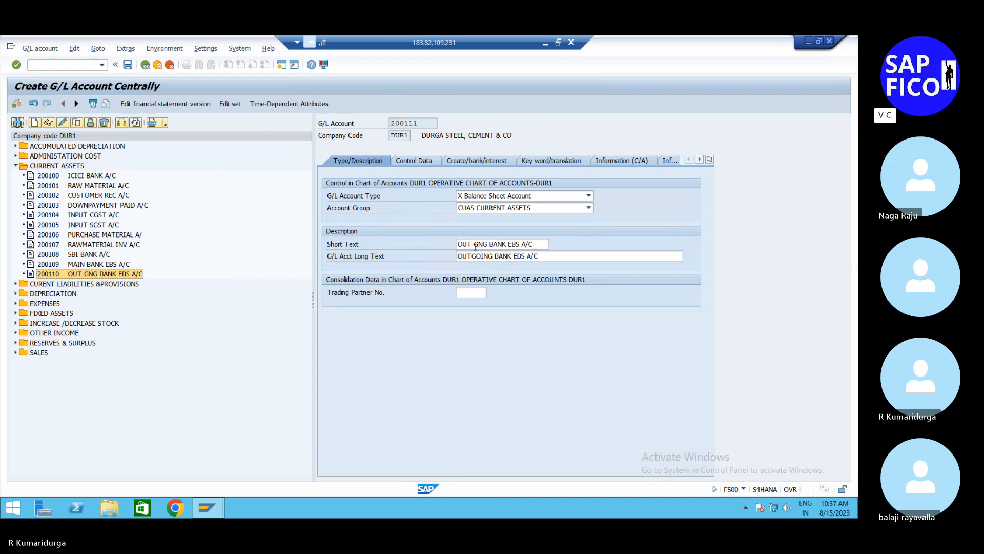
left_click(458, 245)
type("INC")
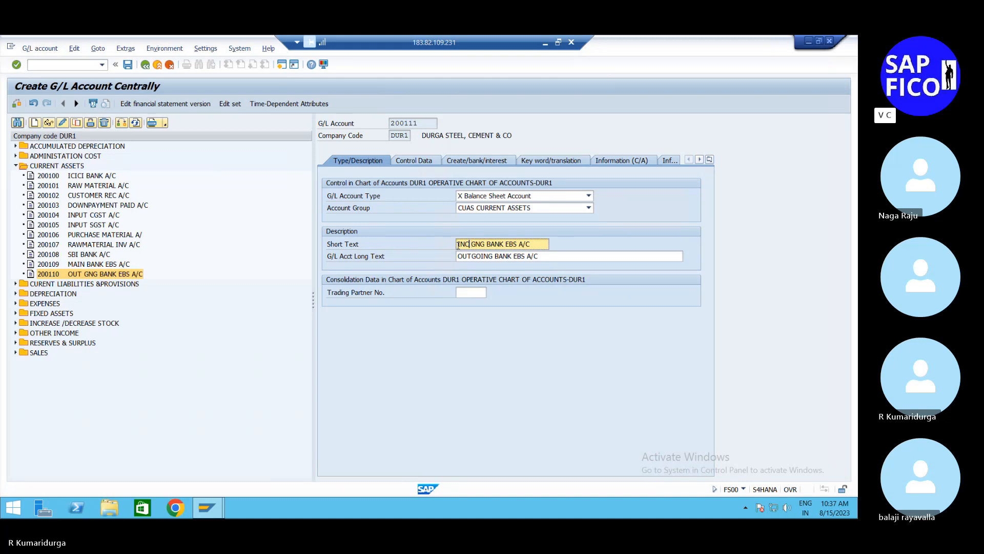
type("OMING")
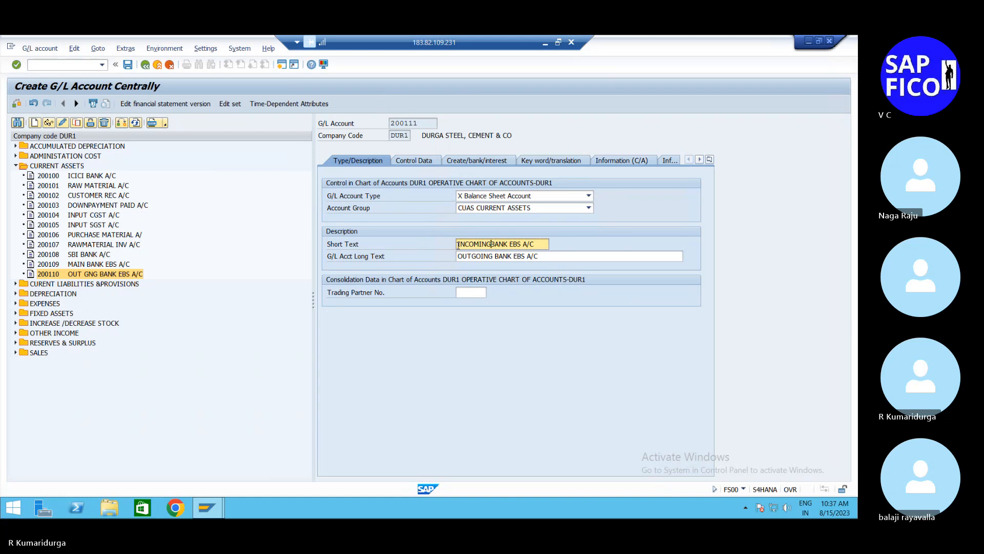
left_click(459, 257)
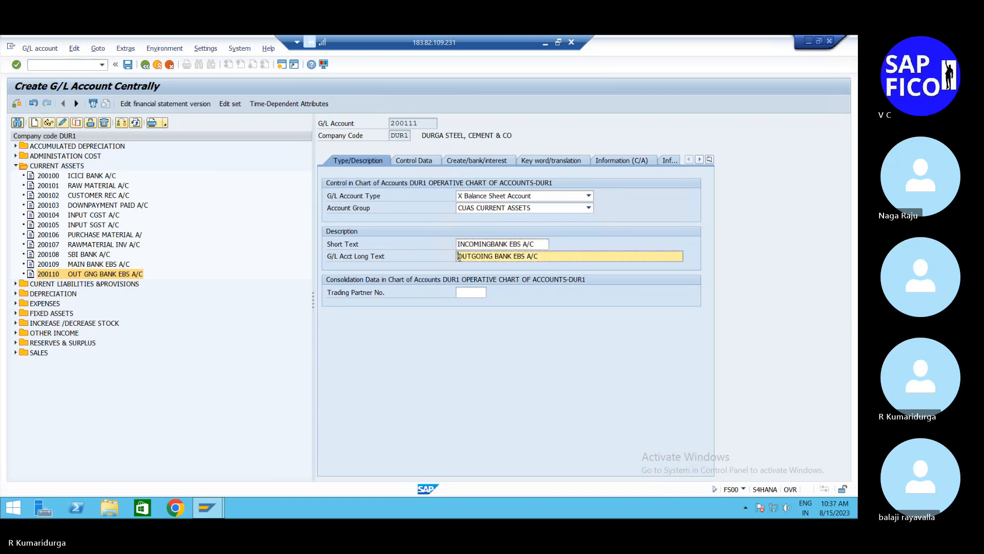
type("INCOM")
left_click(554, 254)
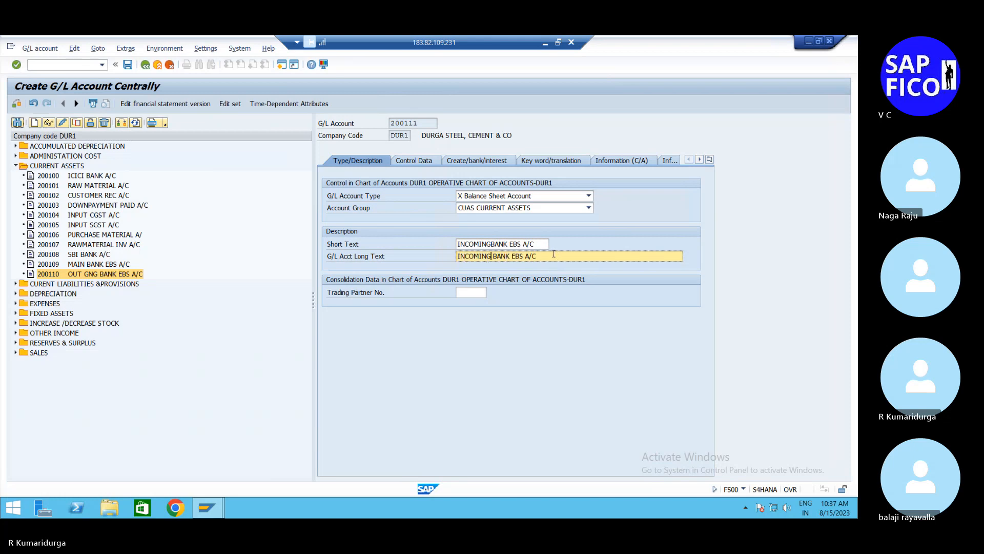
Step: Check the copied control data and field status group of account 200111, and save the account
left_click(416, 161)
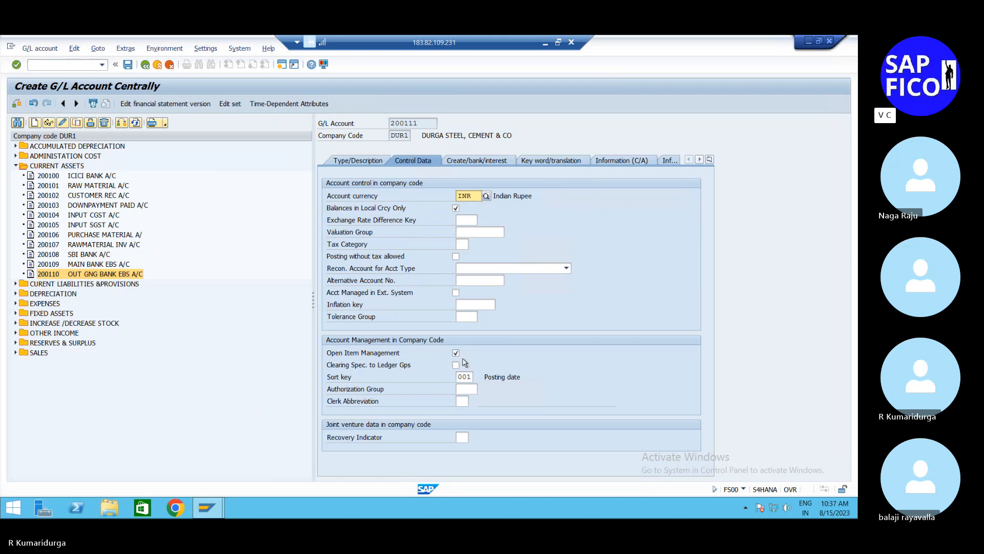
left_click(490, 164)
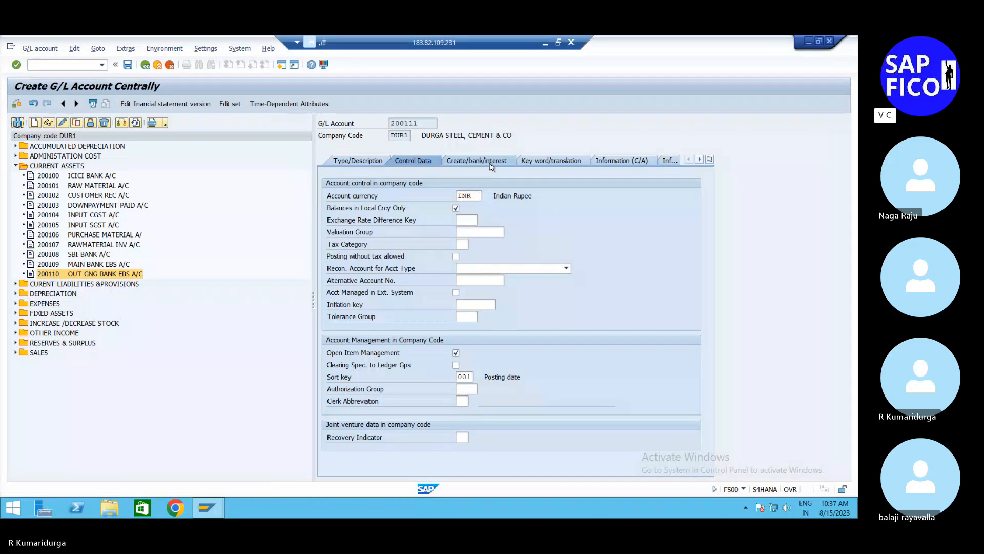
left_click(132, 67)
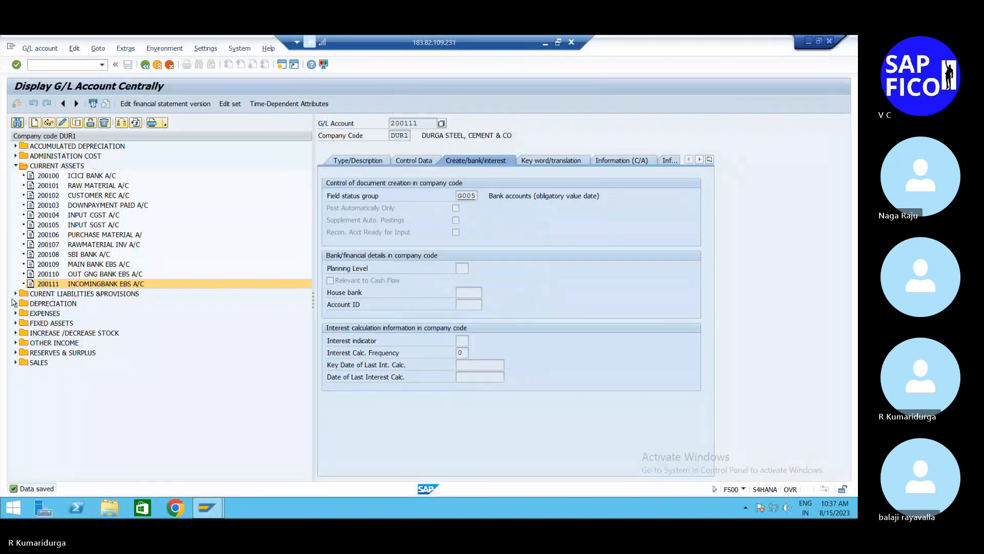
left_click(16, 343)
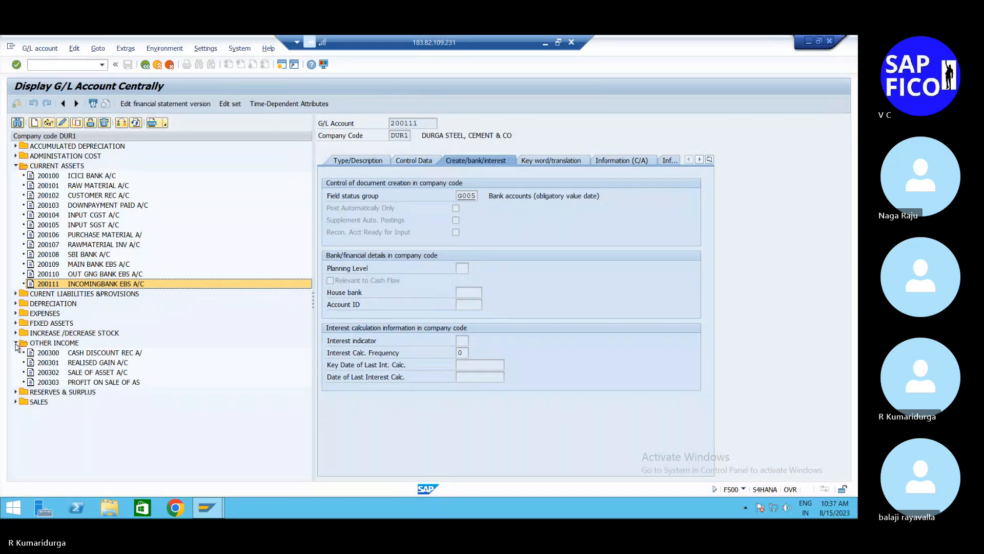
left_click(16, 343)
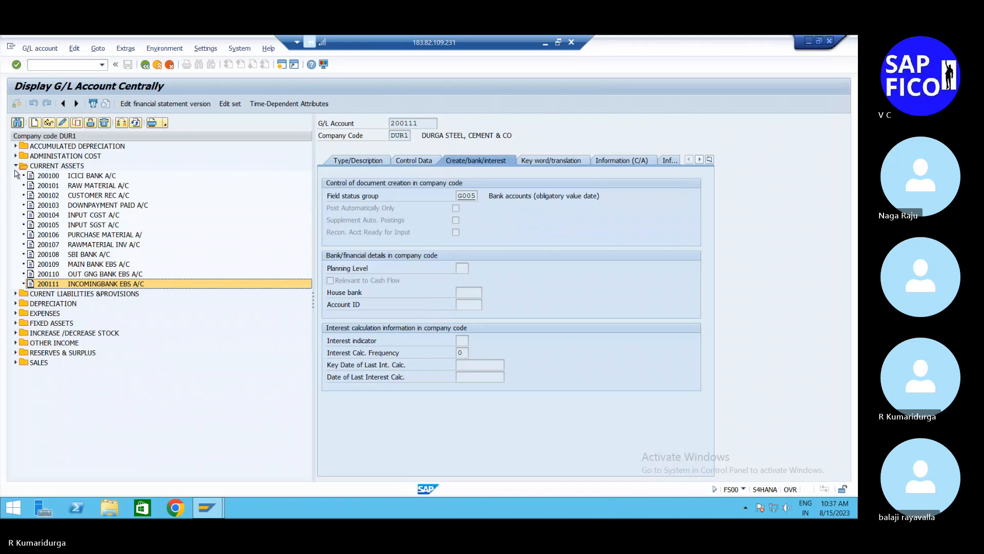
left_click(115, 267)
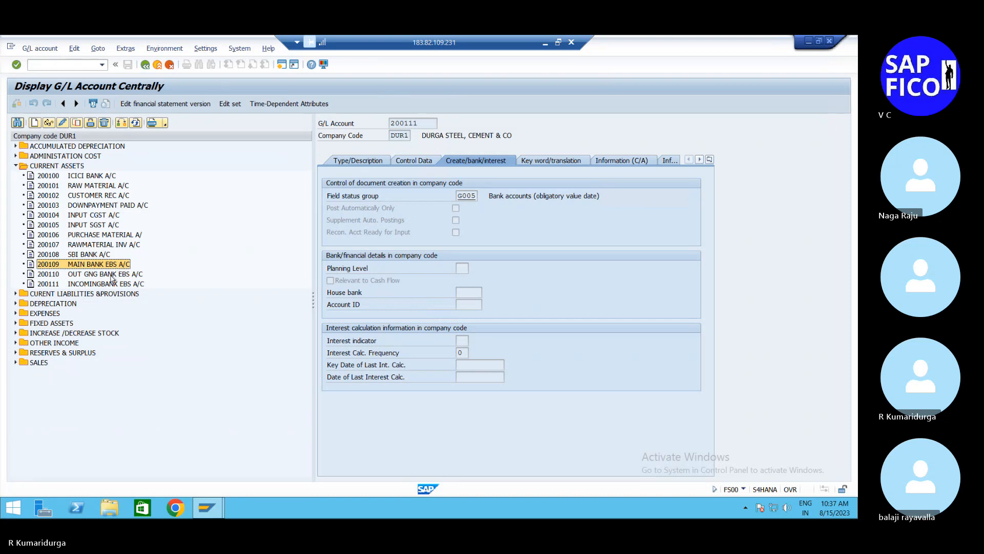
left_click(111, 275)
left_click(101, 285)
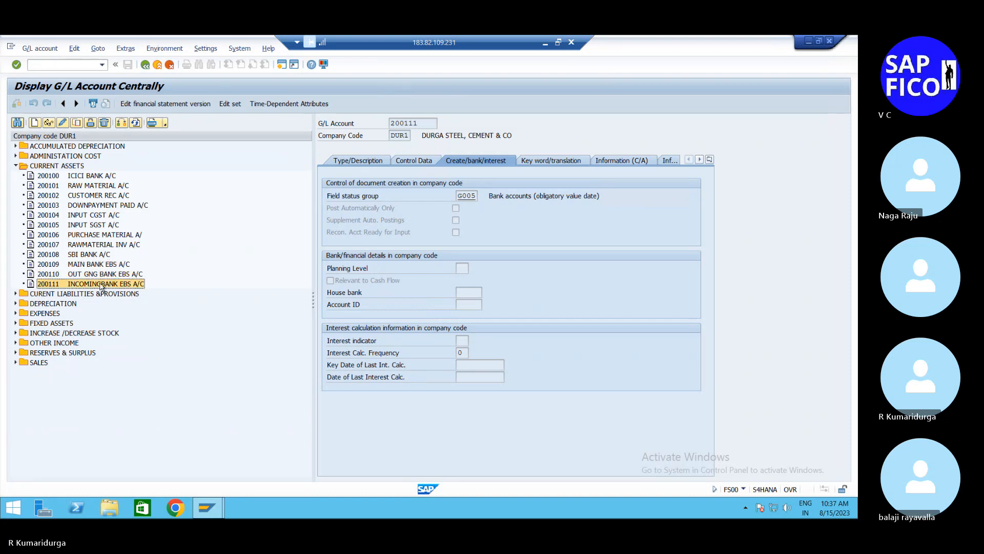
Step: Check which accounts already exist under the Expenses group in the DUR1 account tree
left_click(16, 167)
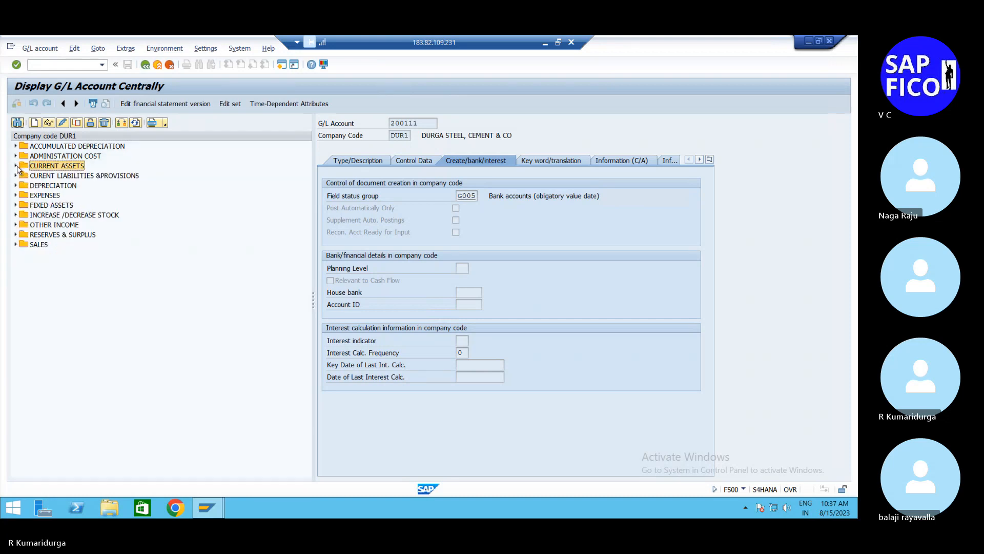
left_click(16, 195)
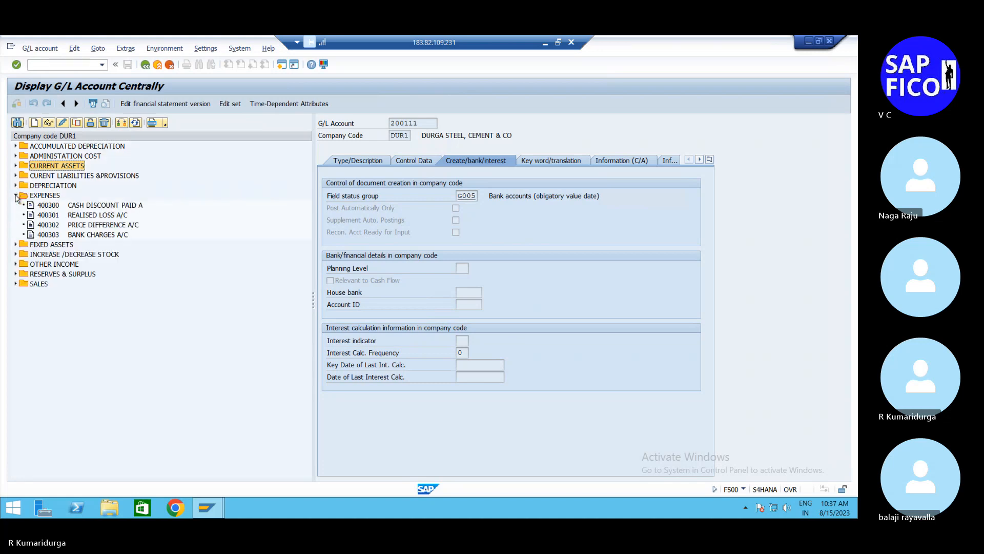
left_click(16, 196)
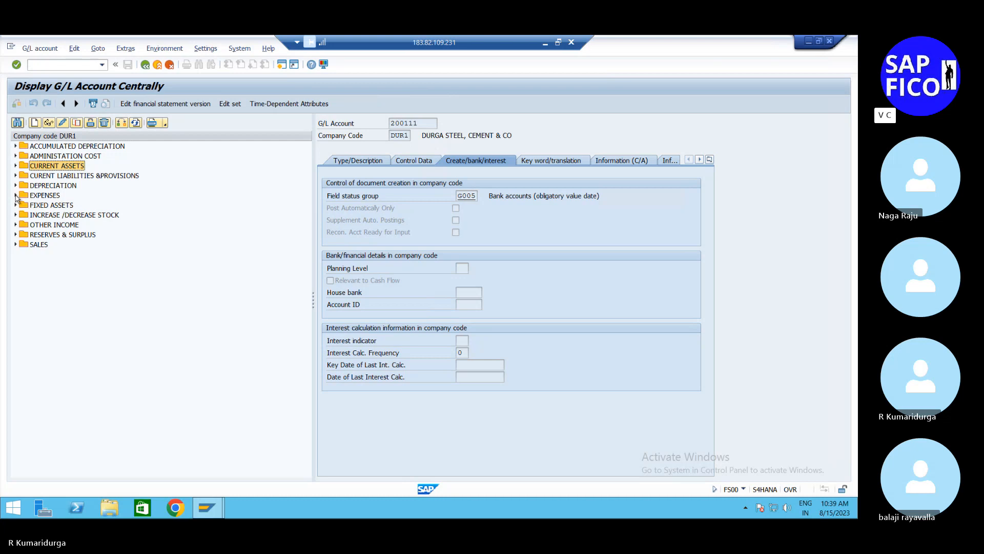
left_click(16, 195)
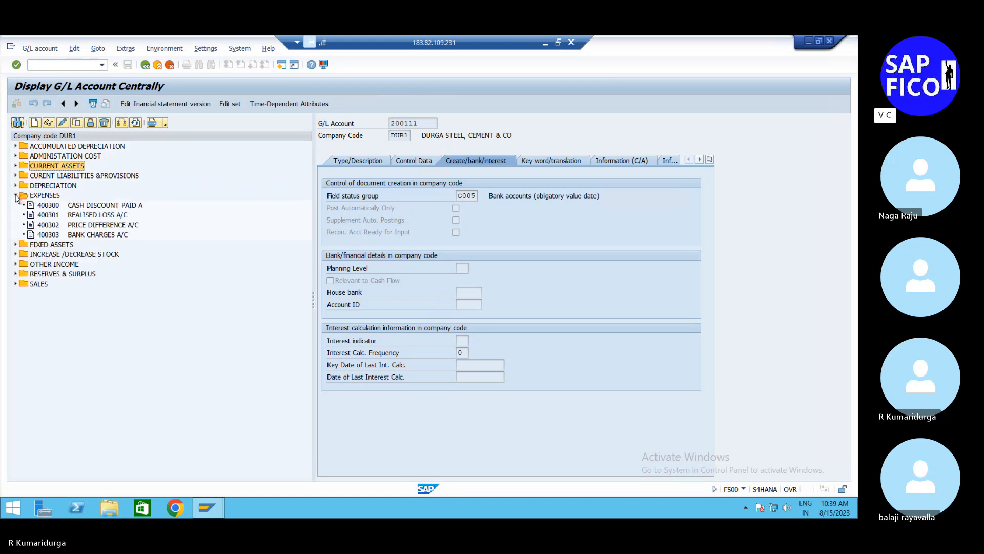
left_click(16, 195)
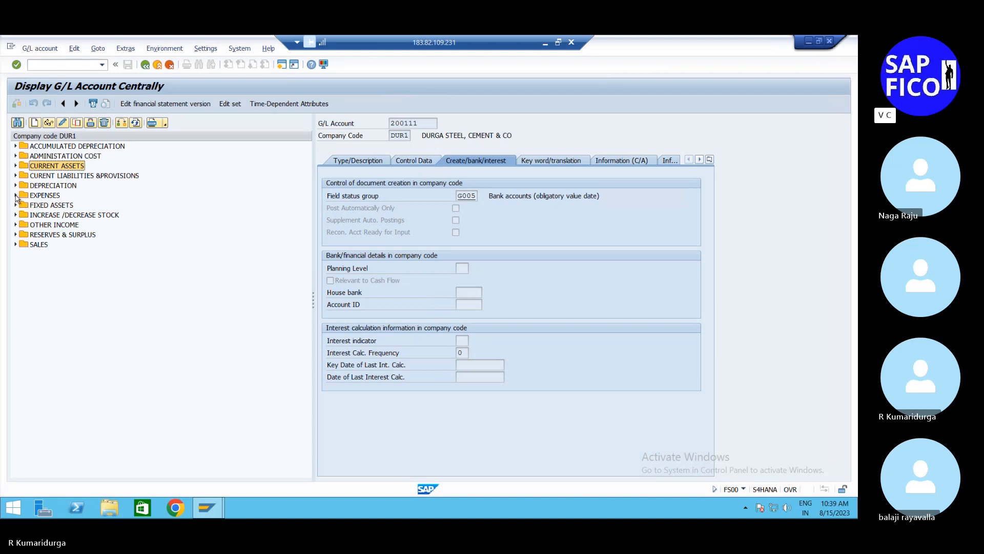
Step: Look up the INTEREST account group's number range for chart of accounts DUR1 in transaction OBD4
left_click(83, 67)
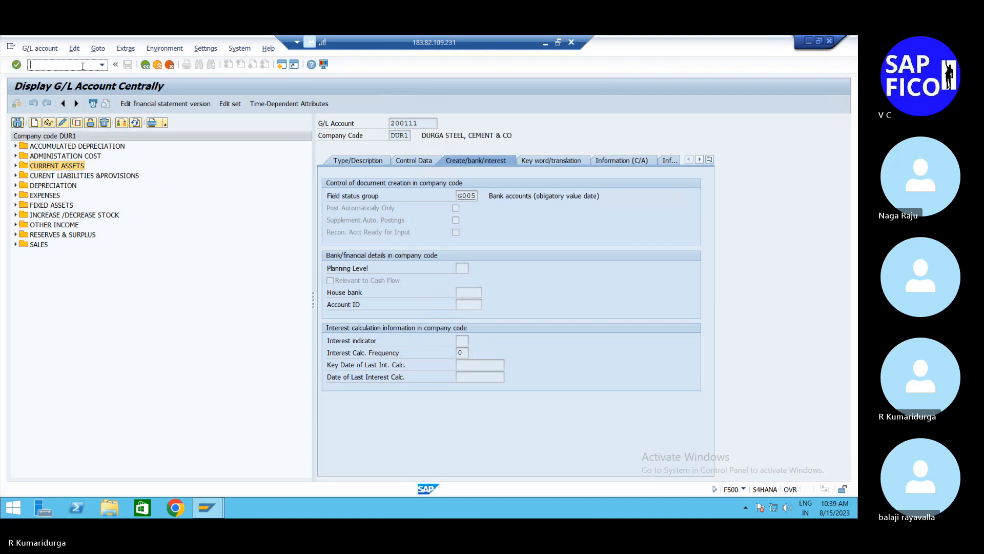
type("/NOBD4")
key("Return")
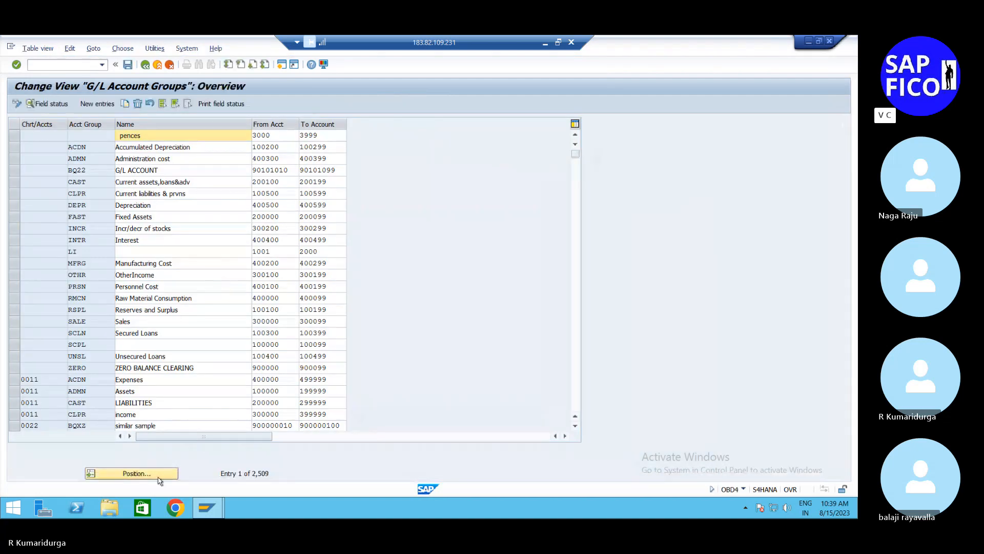
left_click(158, 475)
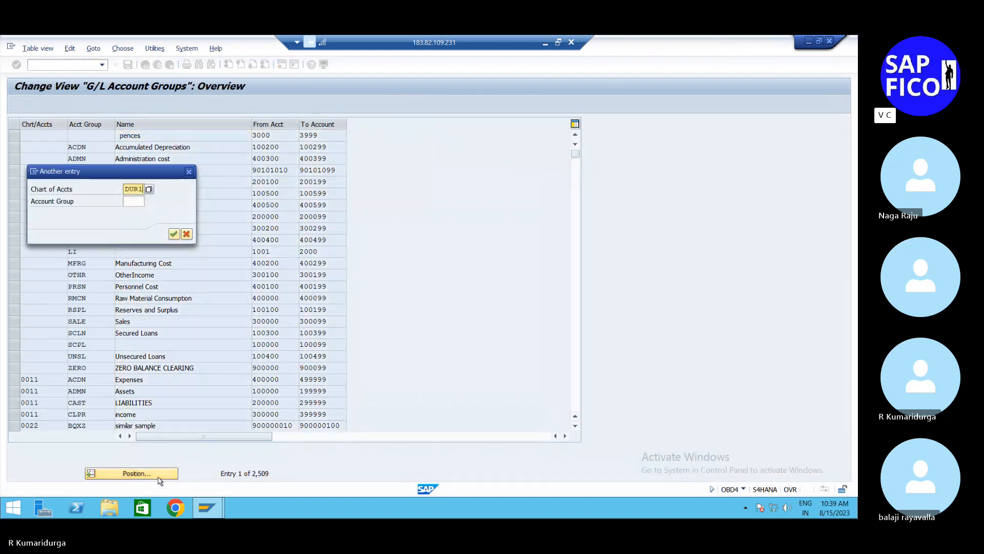
key("Return")
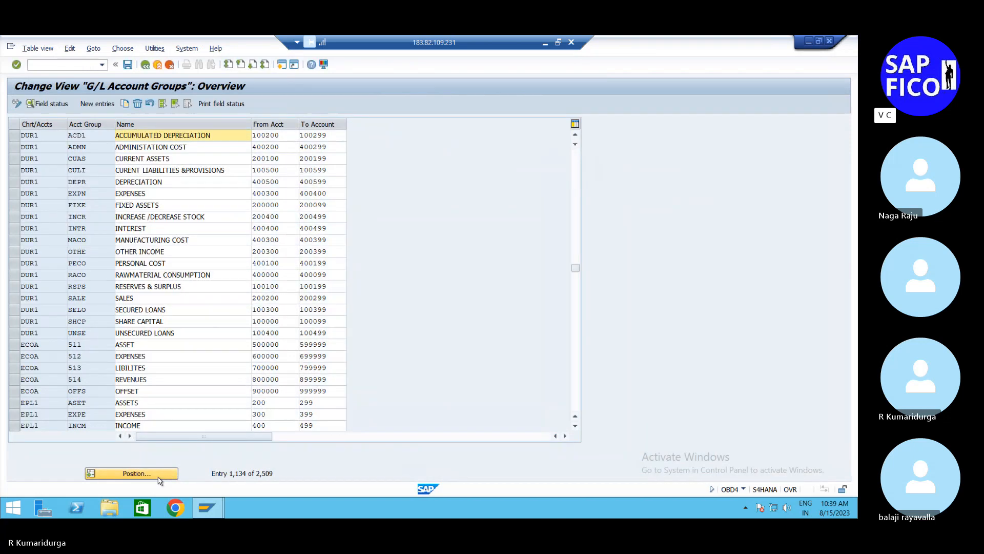
left_click(149, 228)
left_click(14, 228)
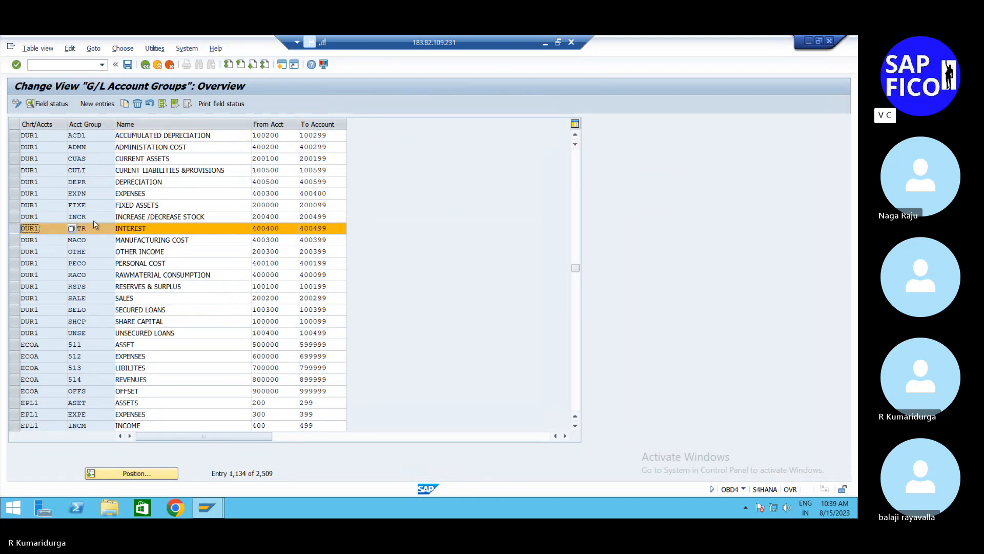
left_click(270, 228)
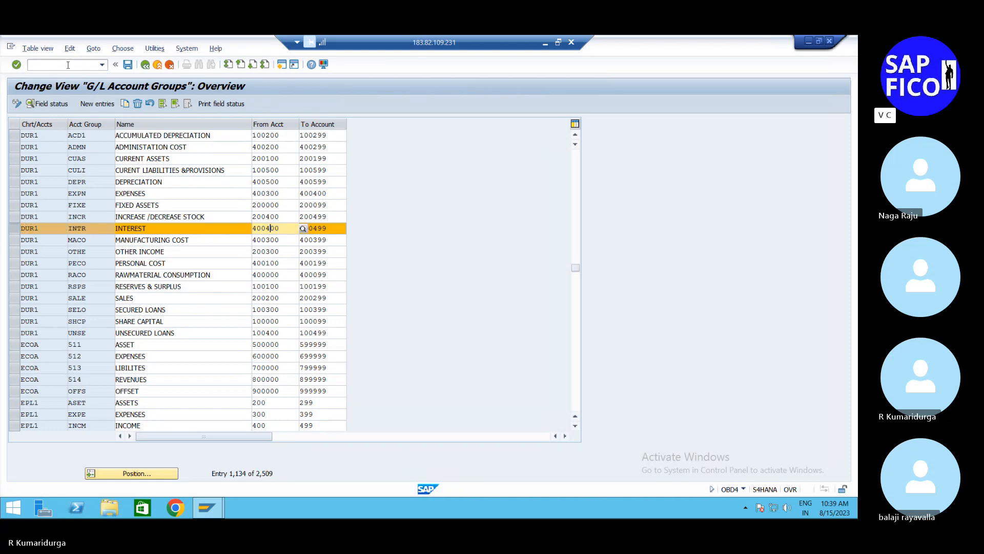
Step: Return to transaction FS00 and start creating G/L account 400400 in company code DUR1
left_click(32, 64)
type("/NFS00")
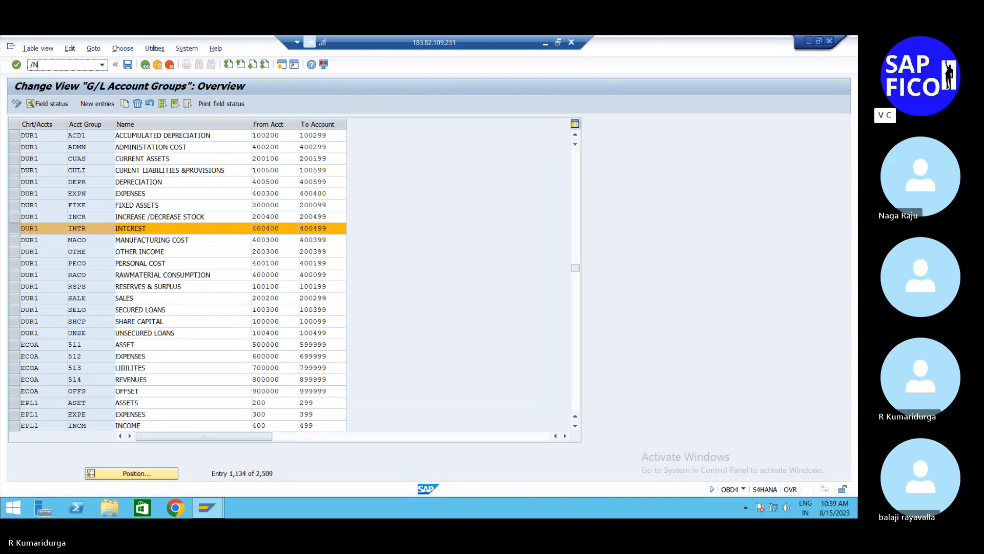
key("Return")
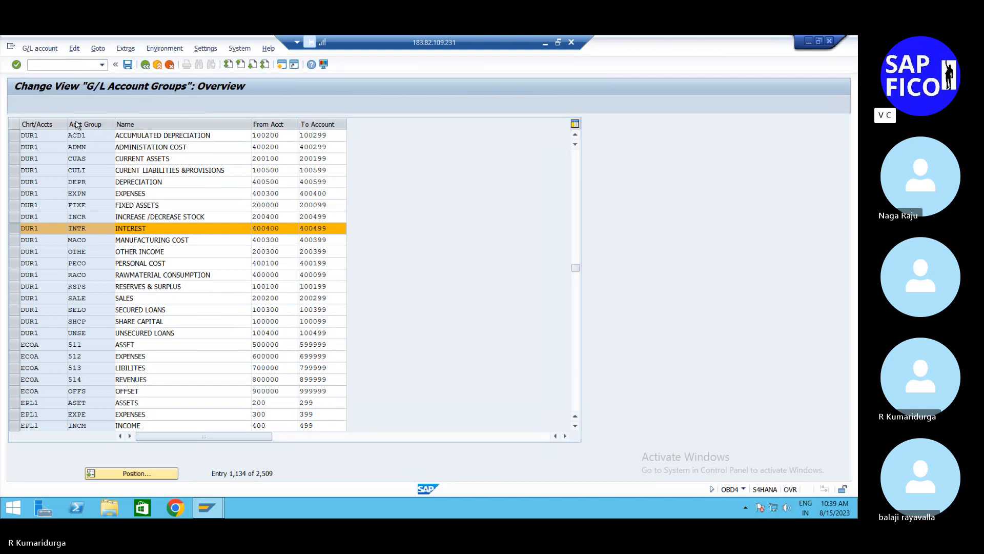
left_click(35, 122)
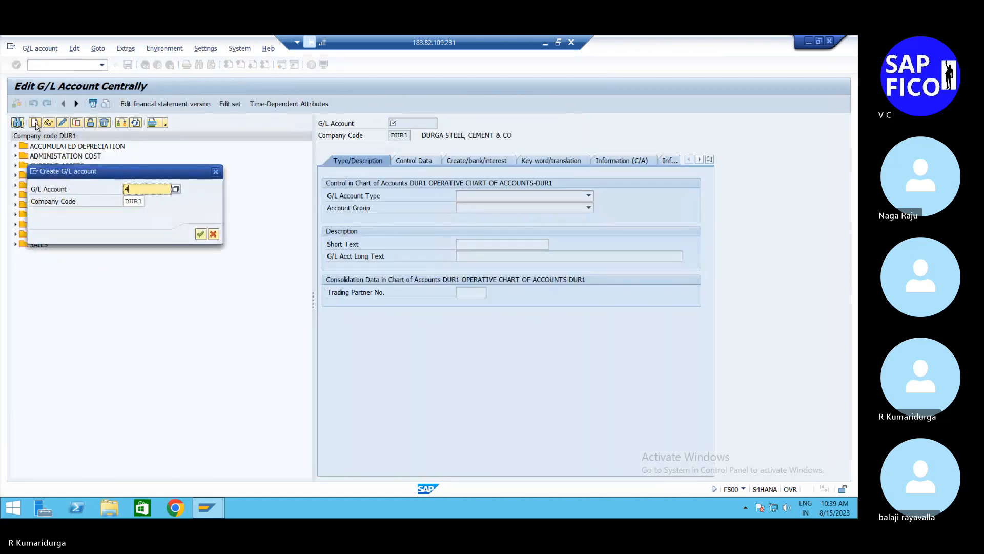
type("400400")
key("Return")
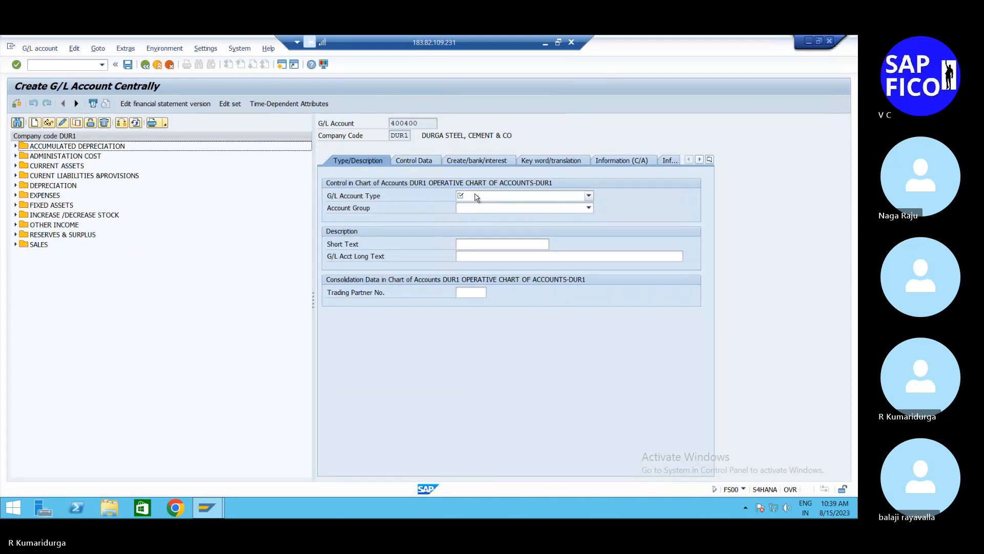
Step: Set the G/L account type to P Primary Costs or Revenue and the account group to INTR INTEREST
left_click(476, 196)
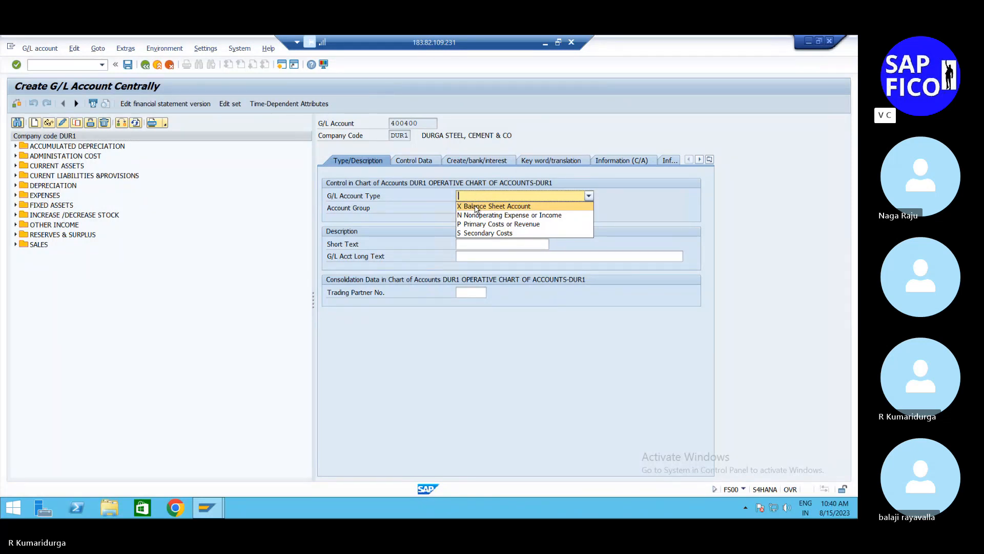
left_click(476, 225)
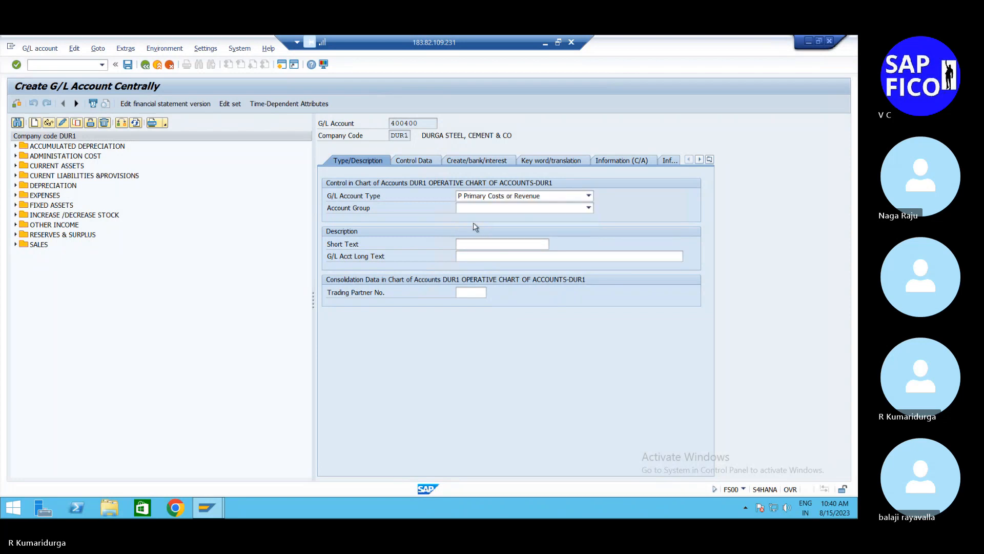
left_click(491, 208)
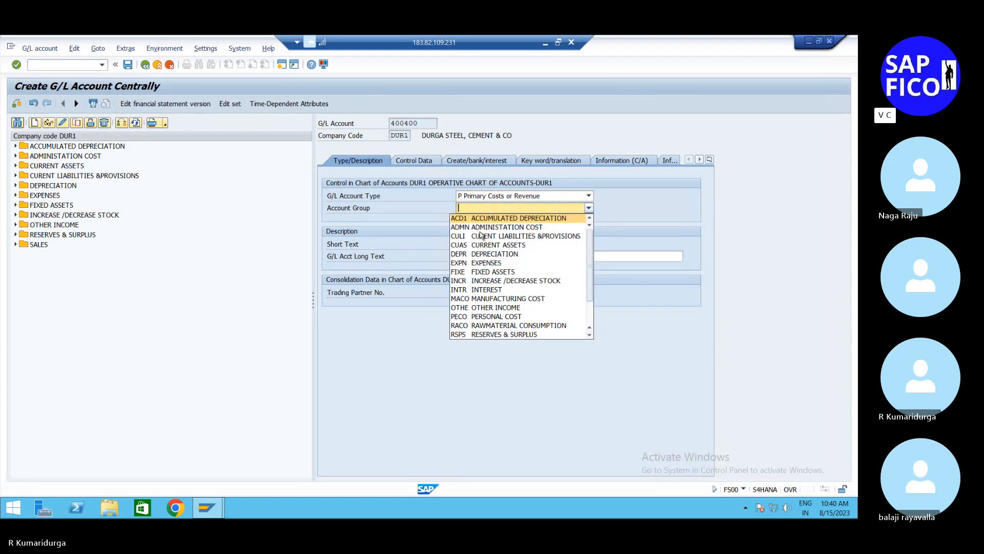
left_click(486, 290)
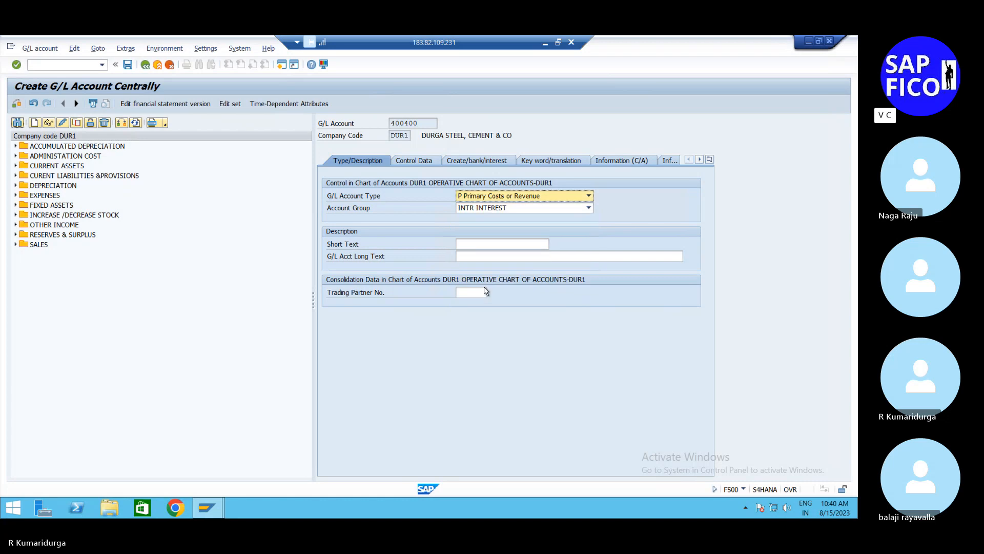
Step: Enter "BANK CHARGES EBS A/C" as the short text of account 400400
left_click(490, 244)
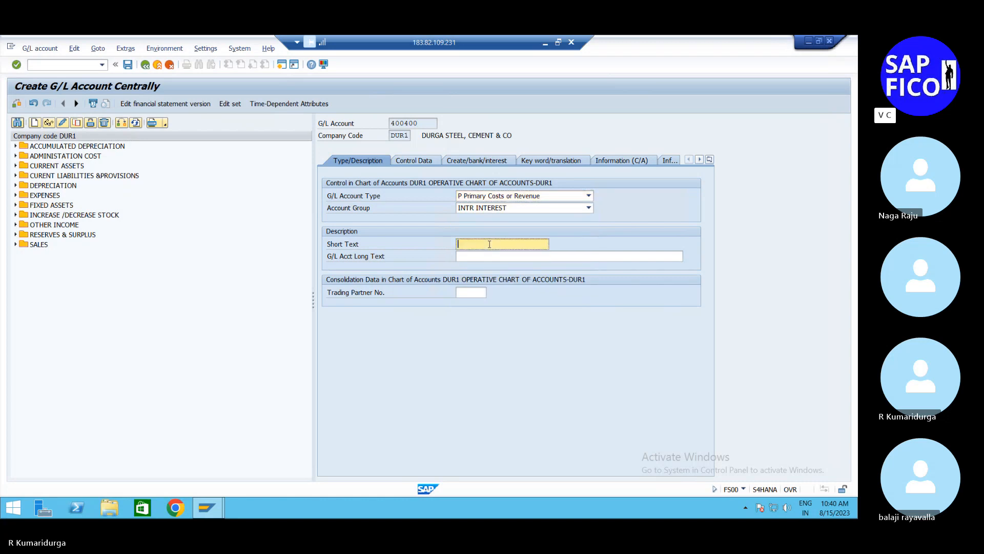
type("IN")
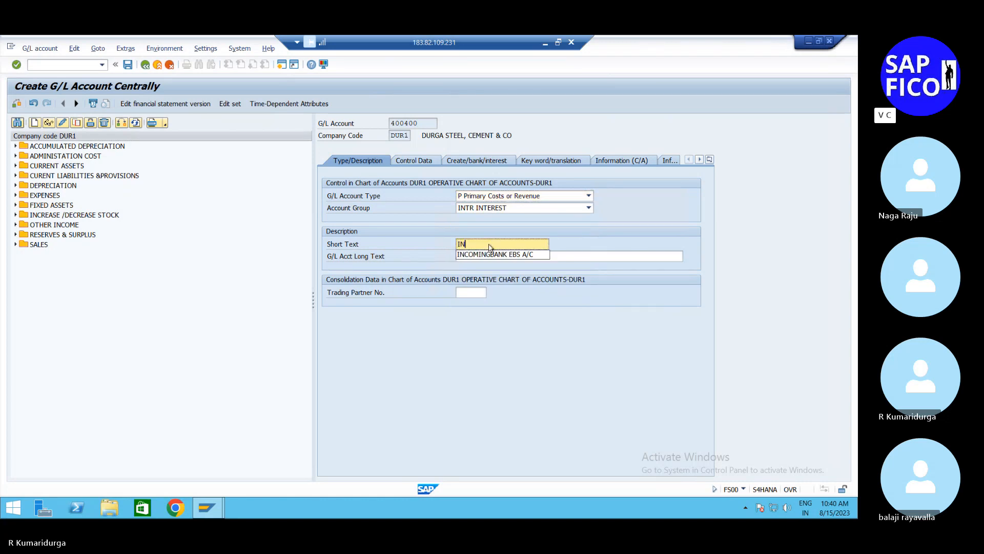
type("T")
key("BackSpace")
key("BackSpace")
key("BackSpace")
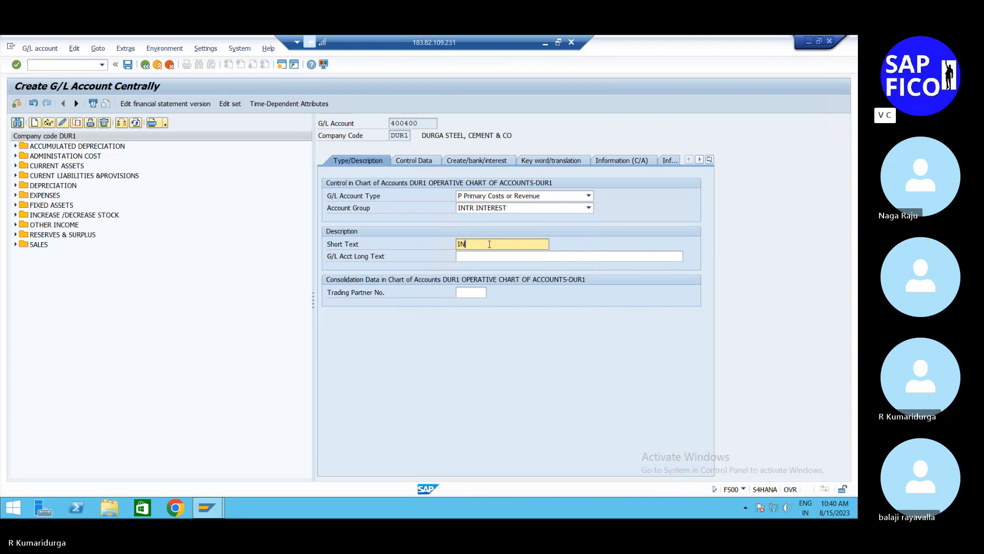
type("BANK ")
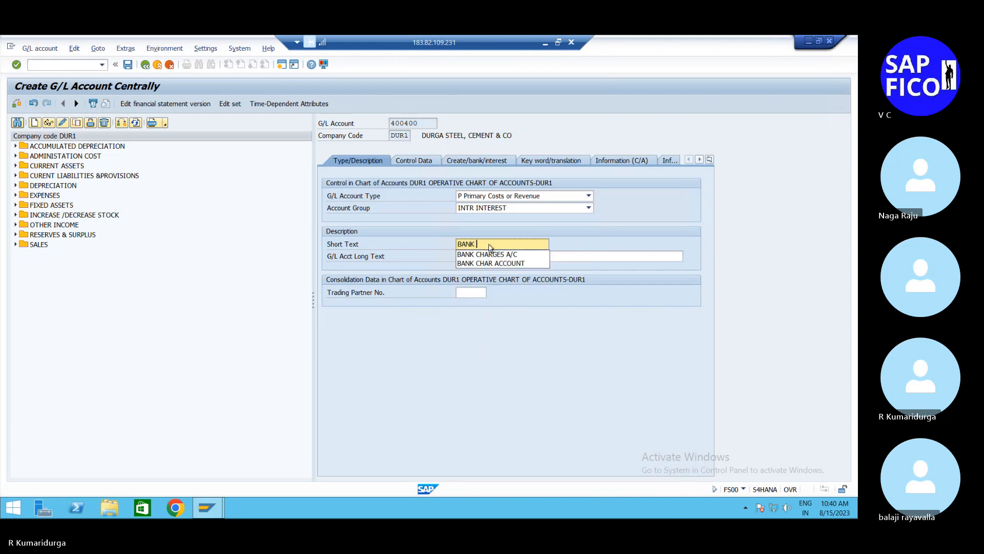
type("CHARG")
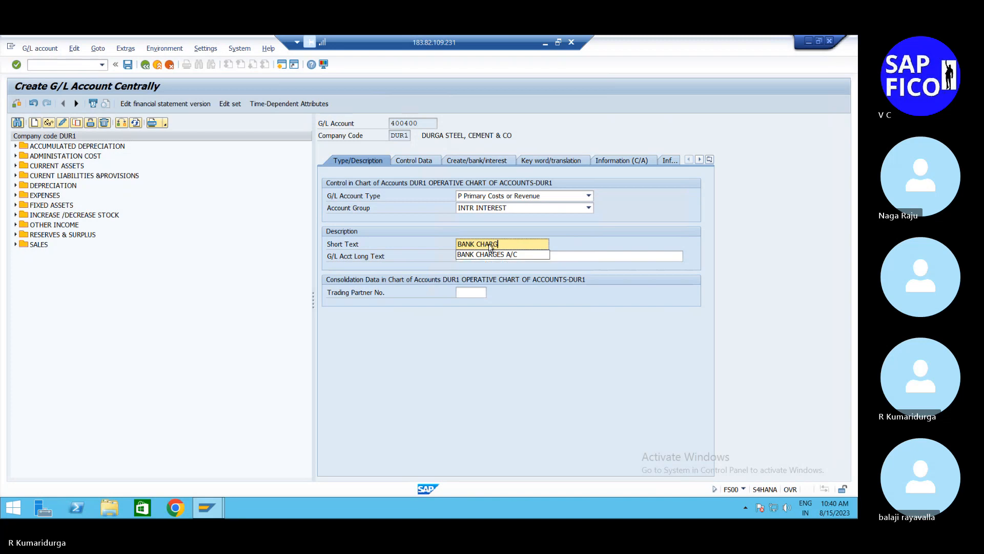
type("ES EBS A/C")
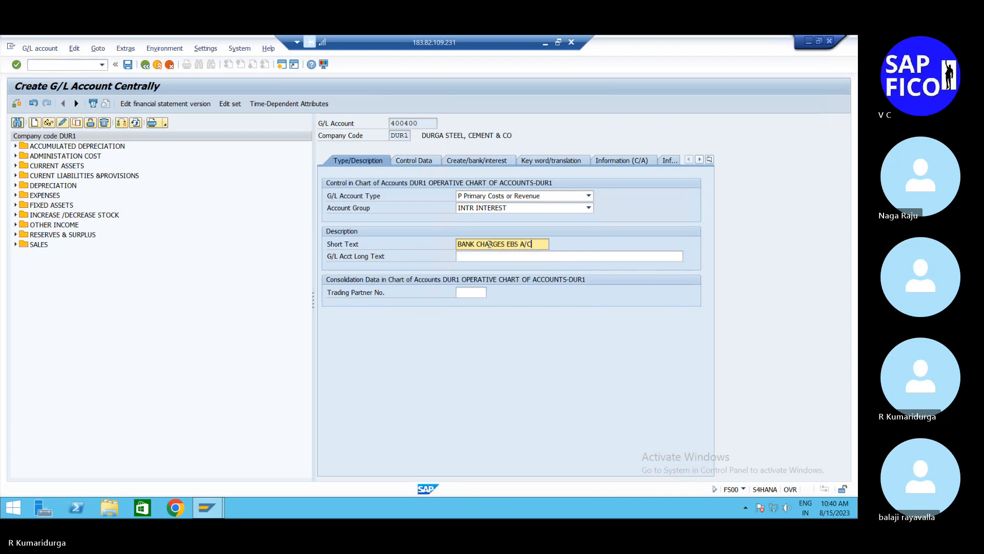
key("Return")
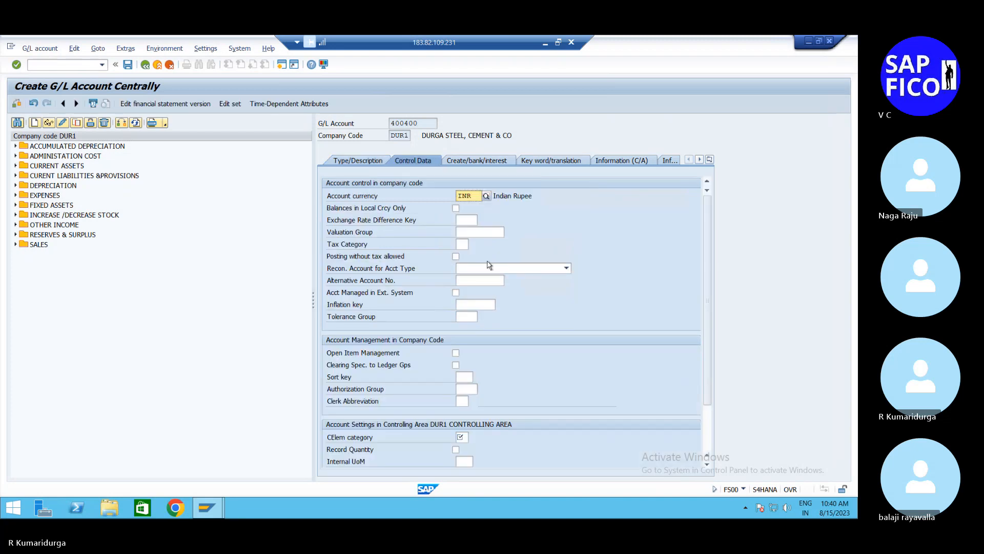
Step: Copy the short text "BANK CHARGES EBS A/C" into the G/L account long text
left_click(369, 161)
left_click(532, 243)
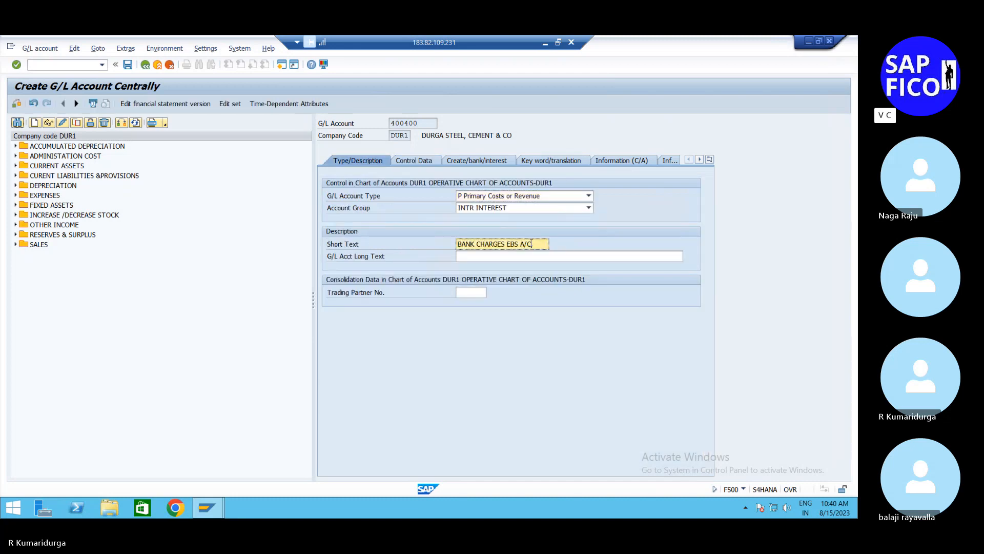
key("shift+Left")
key("shift+Left")
key("shift+Left")
key("shift+Left")
key("shift+Left")
key("shift+Left")
key("shift+Left")
key("shift+Left")
key("shift+Left")
key("shift+Left")
key("shift+Left")
key("shift+Left")
key("shift+Left")
key("shift+Left")
key("shift+Left")
key("shift+Left")
key("shift+Left")
key("shift+Left")
key("shift+Left")
key("shift+Left")
key("ctrl+c")
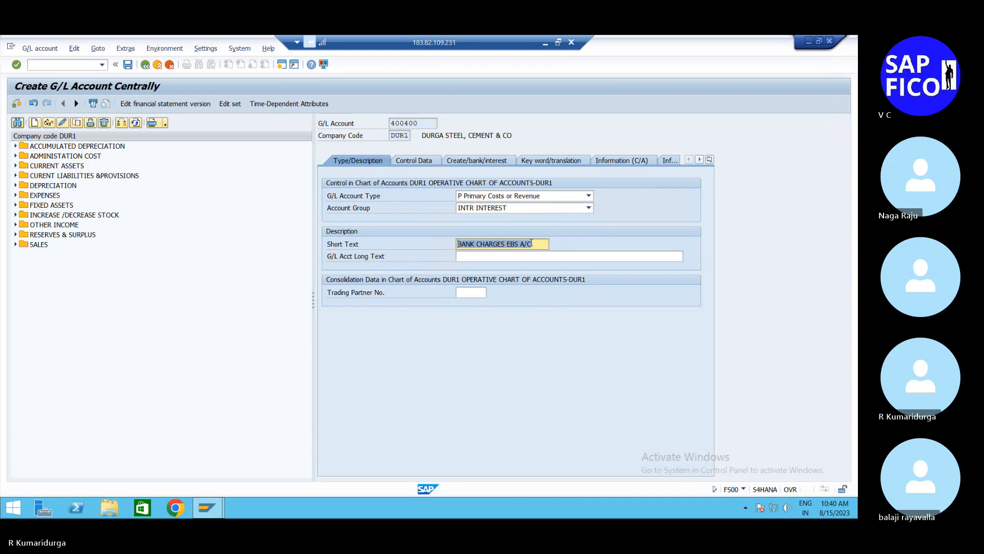
key("Tab")
key("ctrl+v")
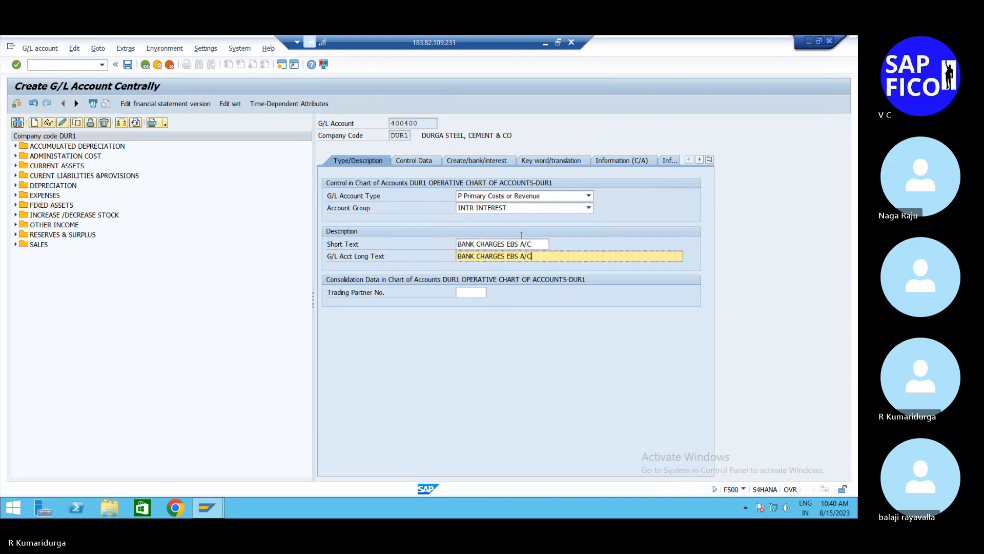
Step: In the control data, enable Balances in Local Crcy Only and set the sort key to 001
left_click(428, 168)
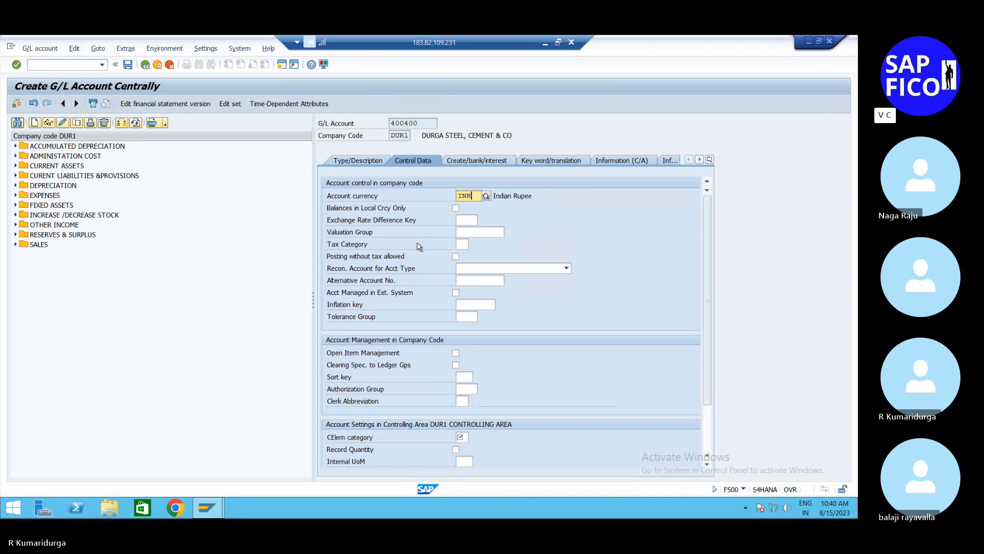
left_click(456, 209)
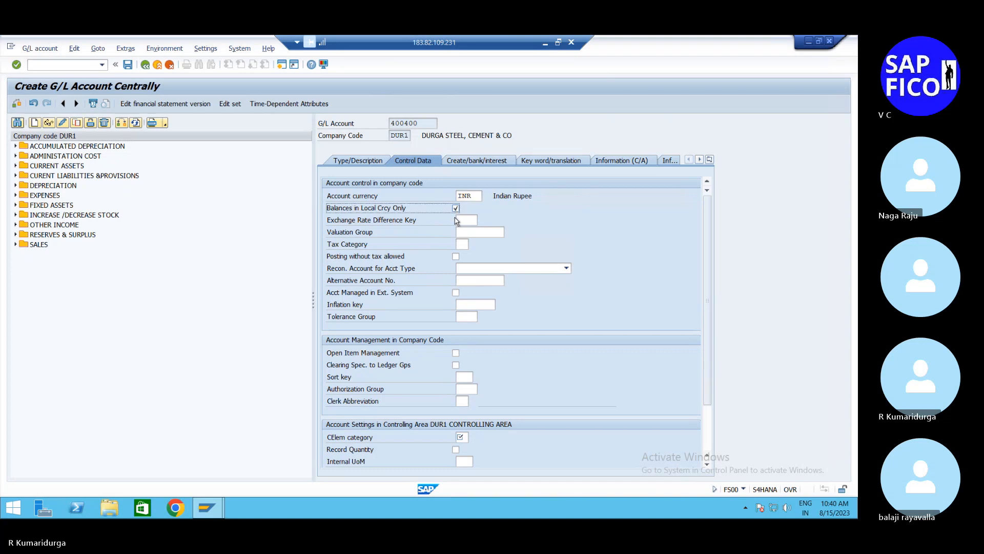
left_click(462, 377)
type("001")
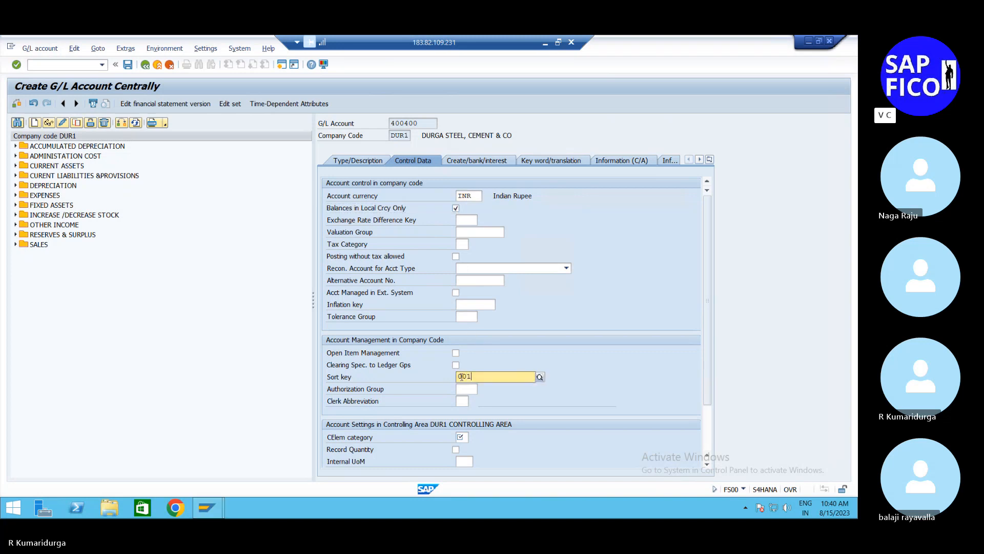
Step: Assign field status group G001 to account 400400
left_click(480, 161)
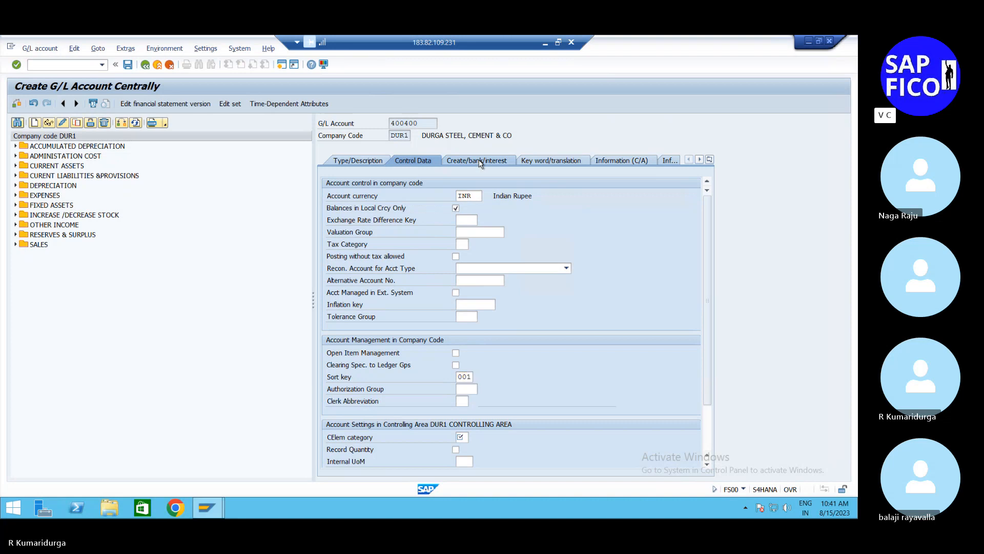
type("G001")
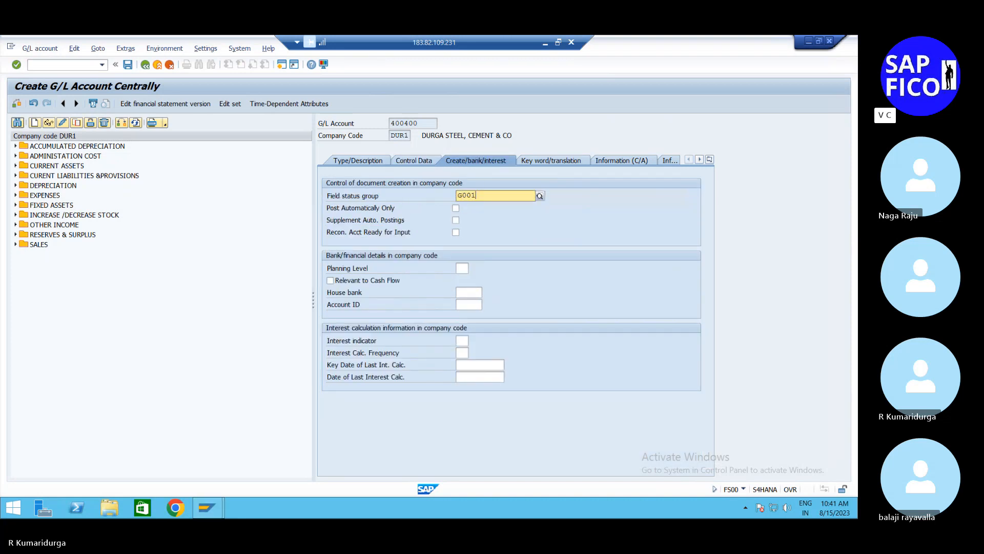
key("Return")
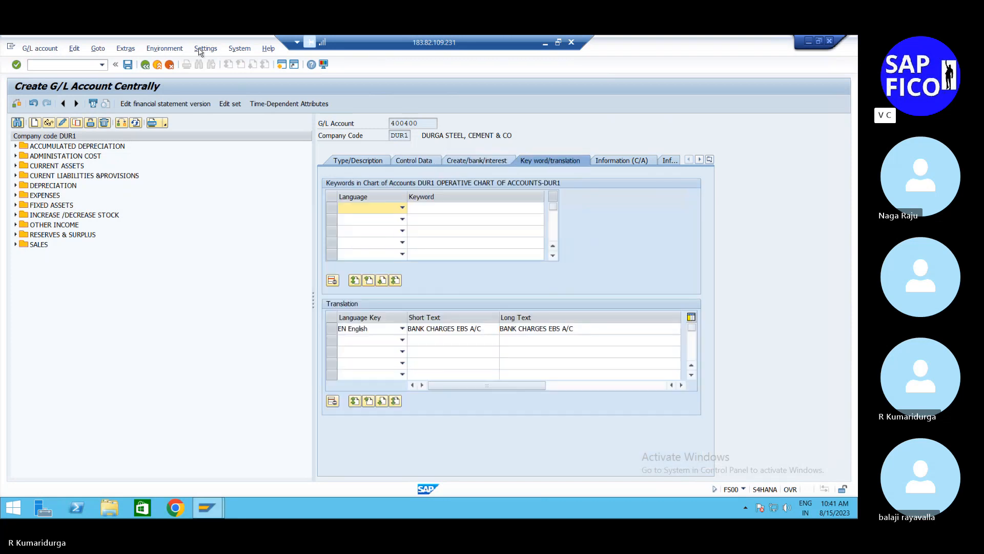
Step: Try to save G/L account 400400 without locking it for posting
left_click(128, 66)
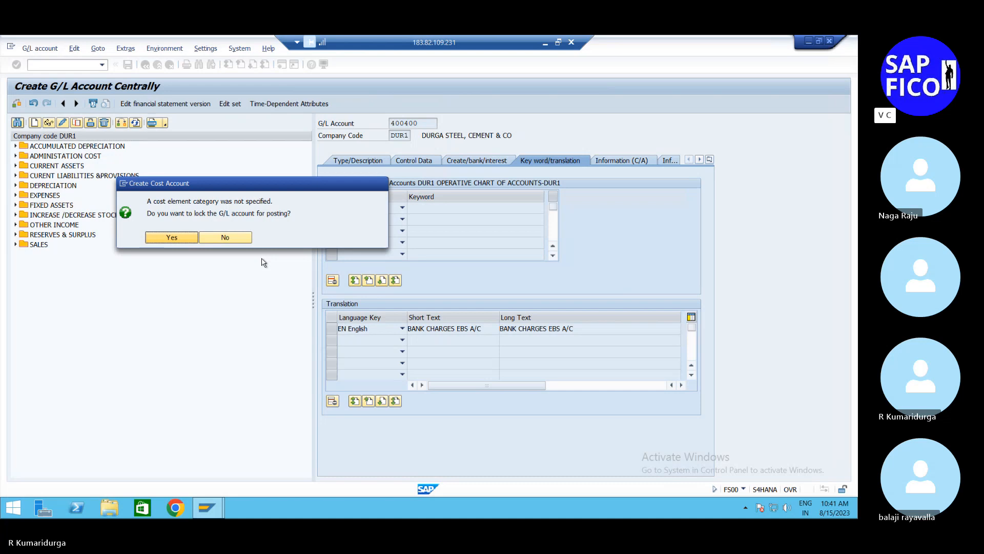
left_click(229, 238)
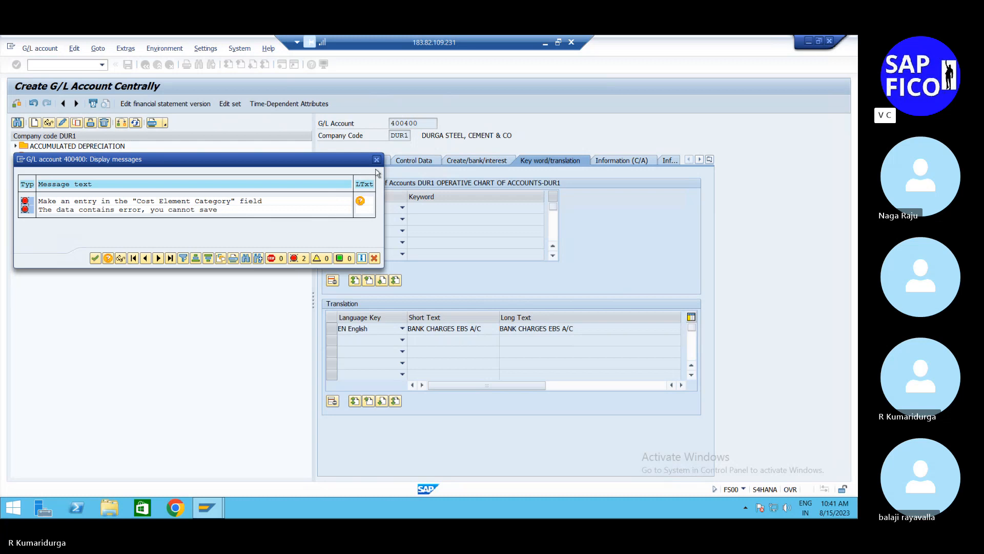
left_click(377, 161)
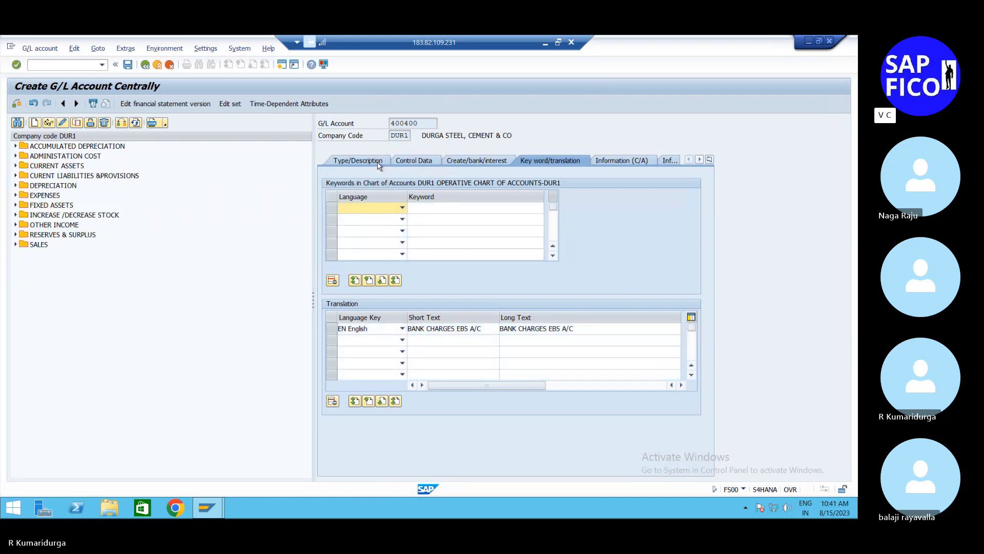
Step: In the control data of account 400400, disable Balances in Local Crcy Only
left_click(468, 161)
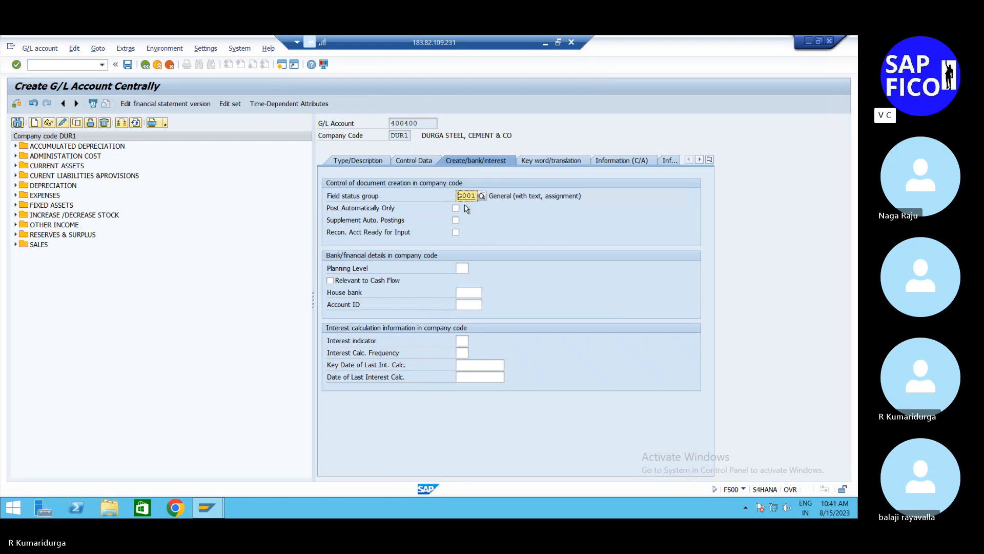
left_click(414, 162)
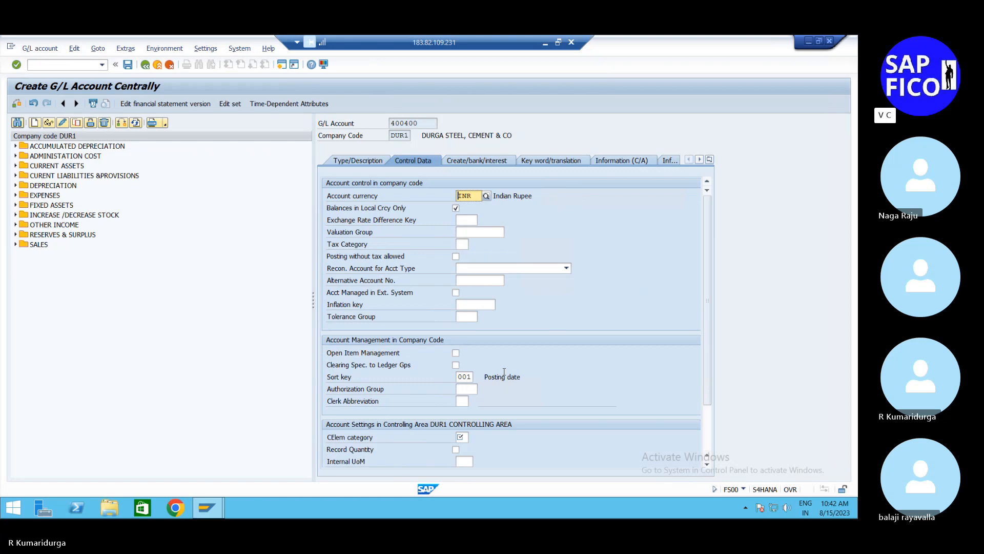
left_click(456, 208)
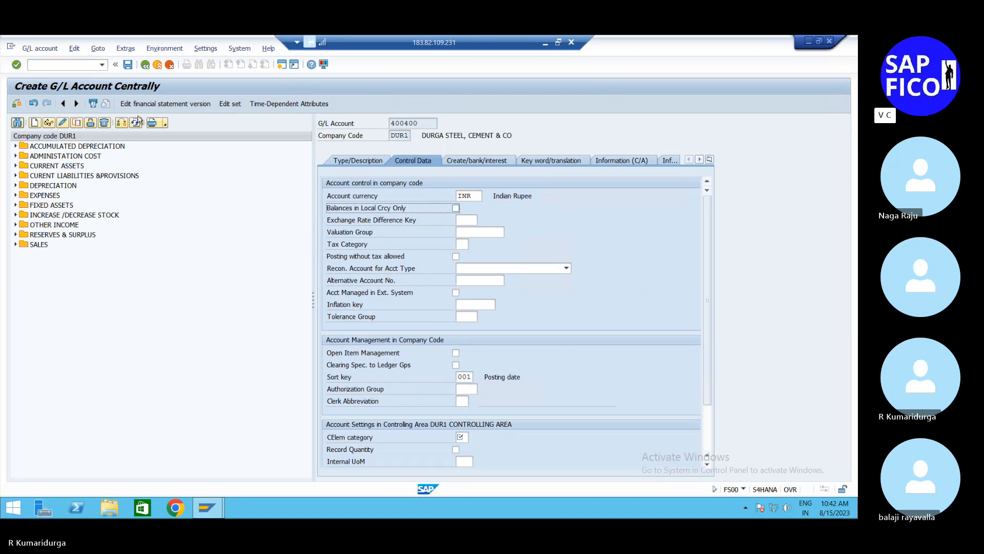
Step: Save account 400400 without a cost element category, accepting the lock for posting
left_click(128, 66)
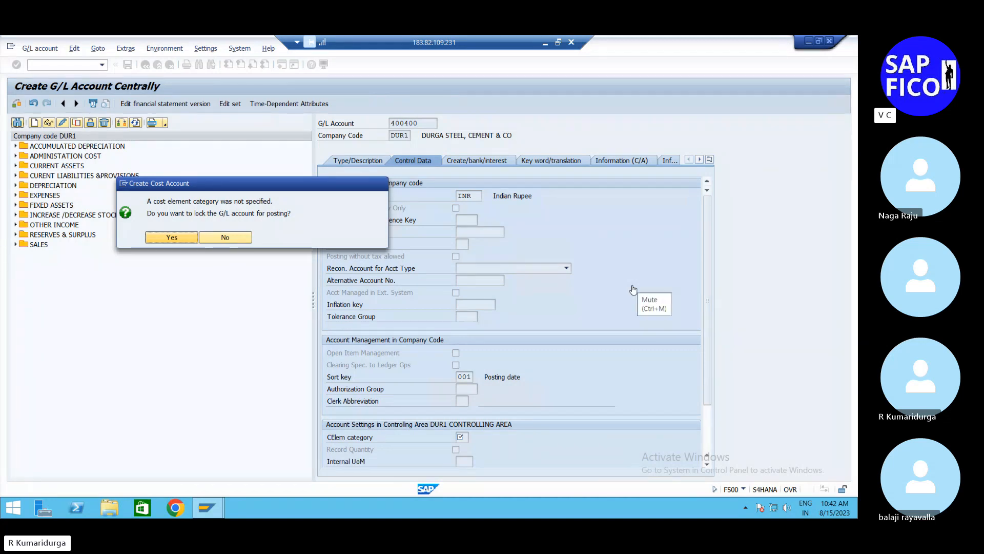
left_click(234, 240)
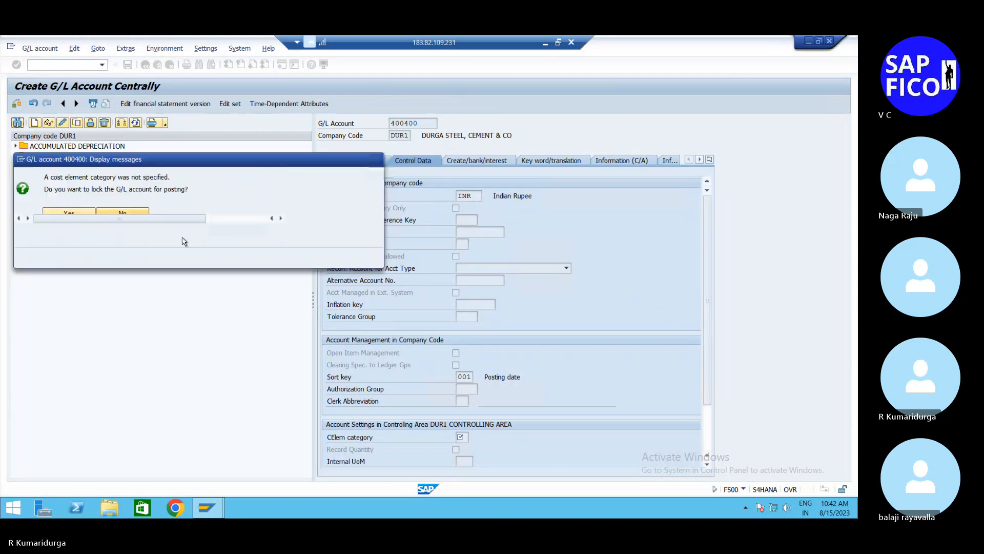
left_click(376, 159)
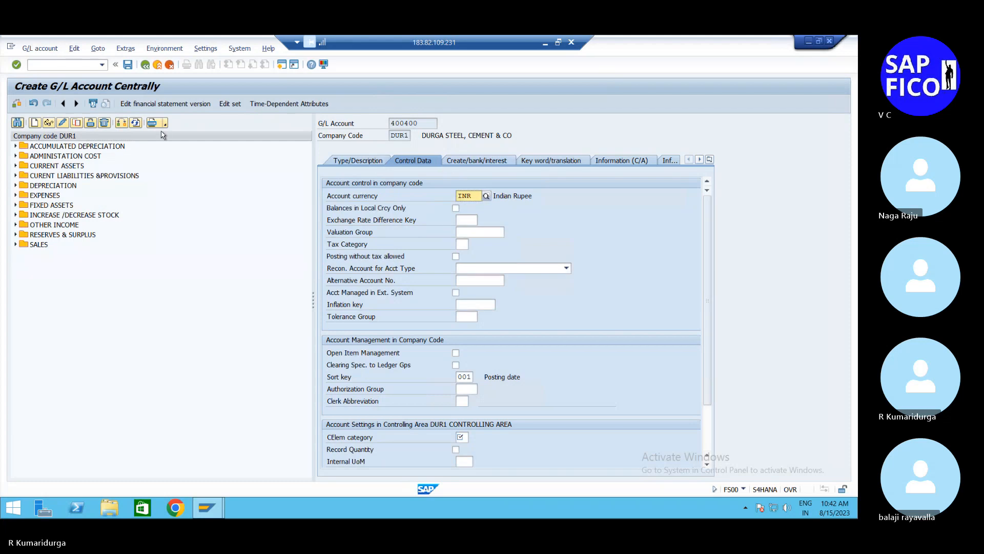
left_click(127, 65)
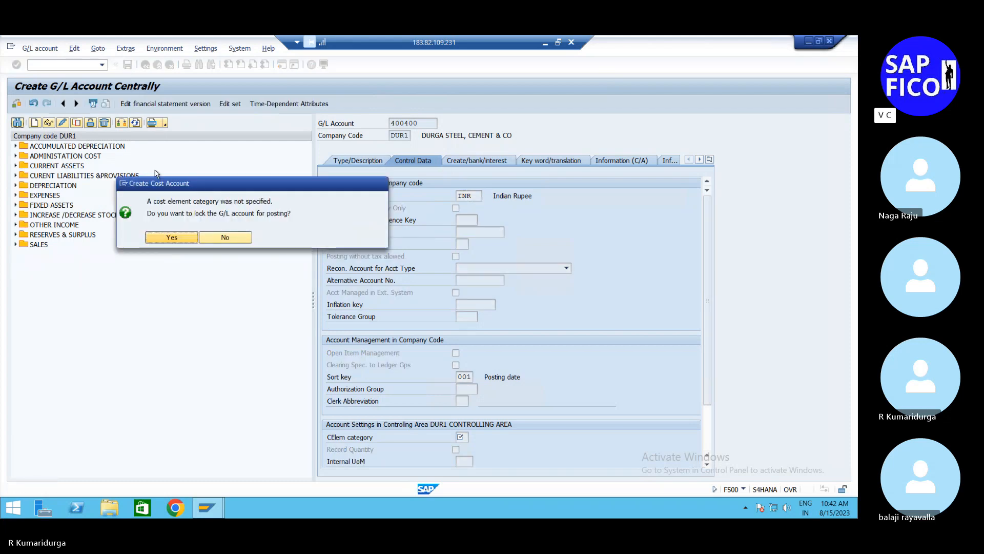
left_click(160, 241)
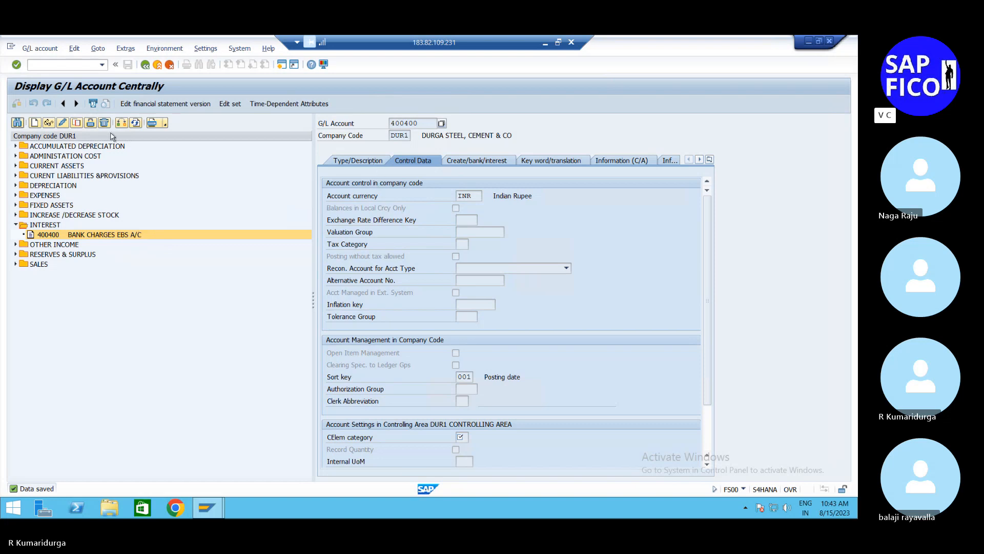
Step: Copy G/L account 400400 to a new account 400401 in company code DUR1
left_click(77, 123)
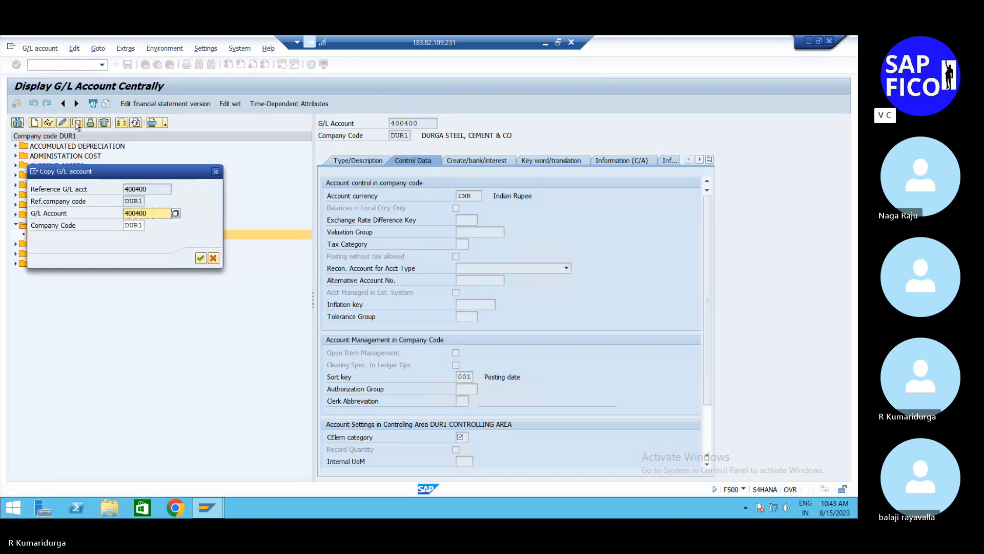
left_click(158, 214)
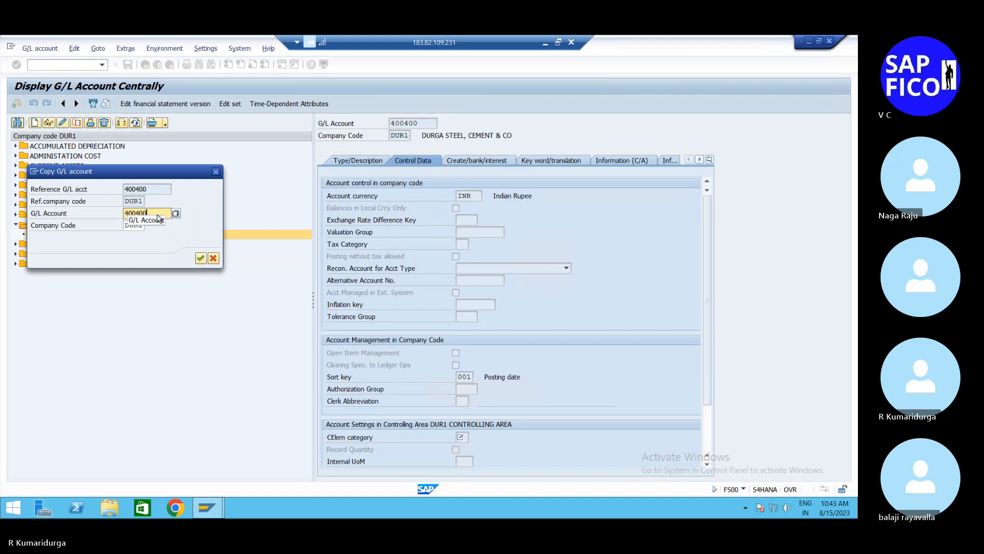
key("BackSpace")
type("1")
key("Return")
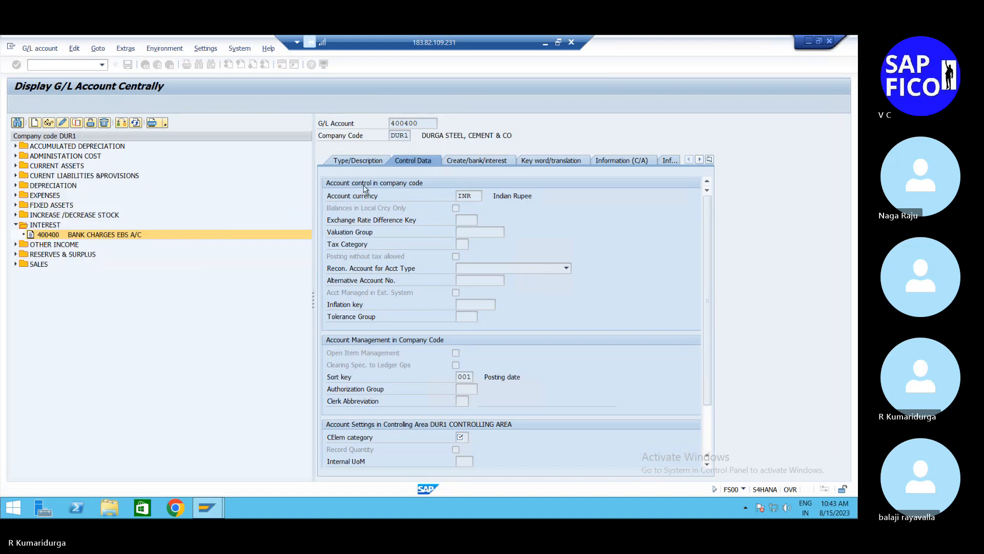
Step: Set the short text of account 400401 to "BANK CHA INC EBS A/C"
left_click(370, 162)
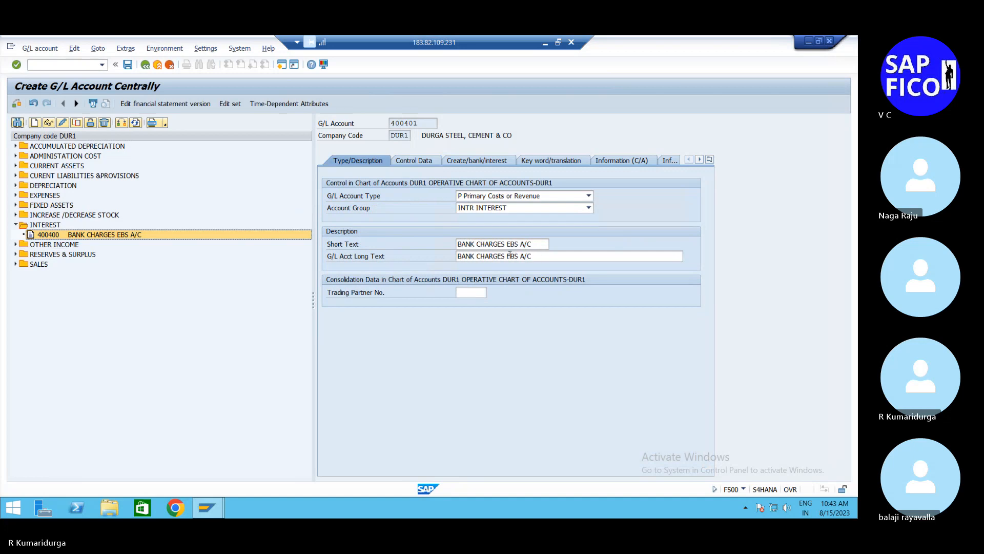
left_click(509, 244)
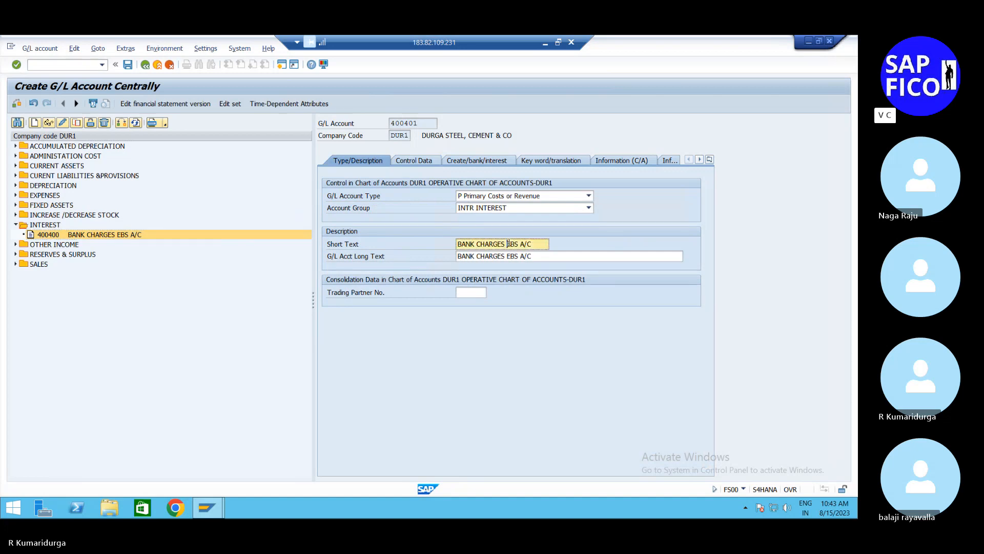
key("BackSpace")
key("BackSpace")
key("BackSpace")
key("BackSpace")
key("BackSpace")
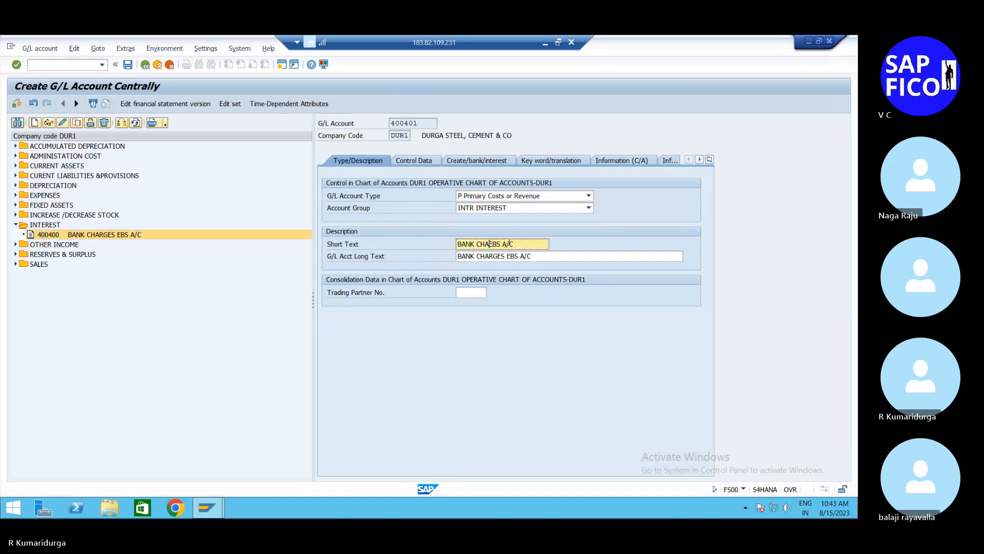
type("INCOMING")
key("BackSpace")
key("BackSpace")
key("BackSpace")
key("BackSpace")
key("BackSpace")
key("BackSpace")
type("EBS A/C")
Step: Set the long text of account 400401 to "BANK CHARGES INCOMING EBS A/C"
left_click(512, 255)
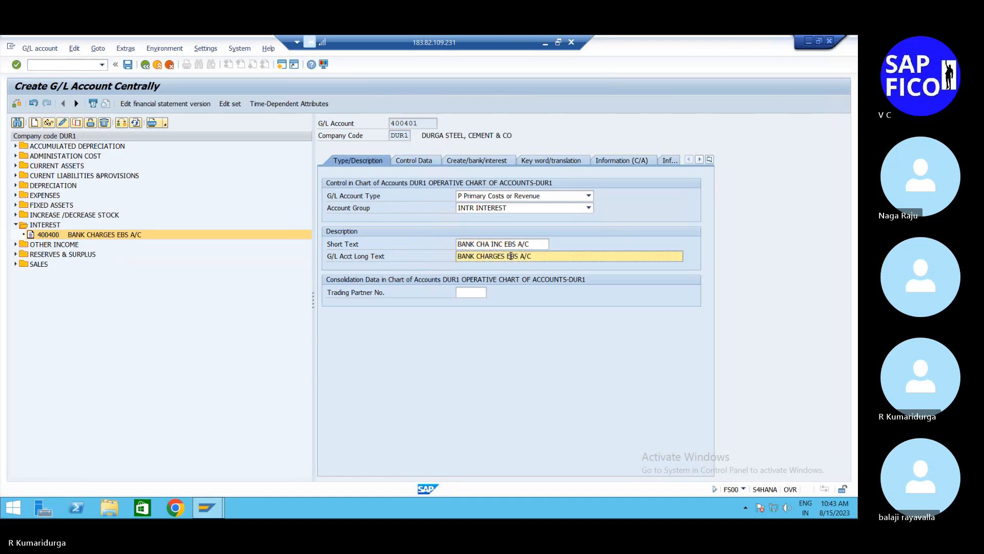
type("INCOMING EBS A/C")
key("Return")
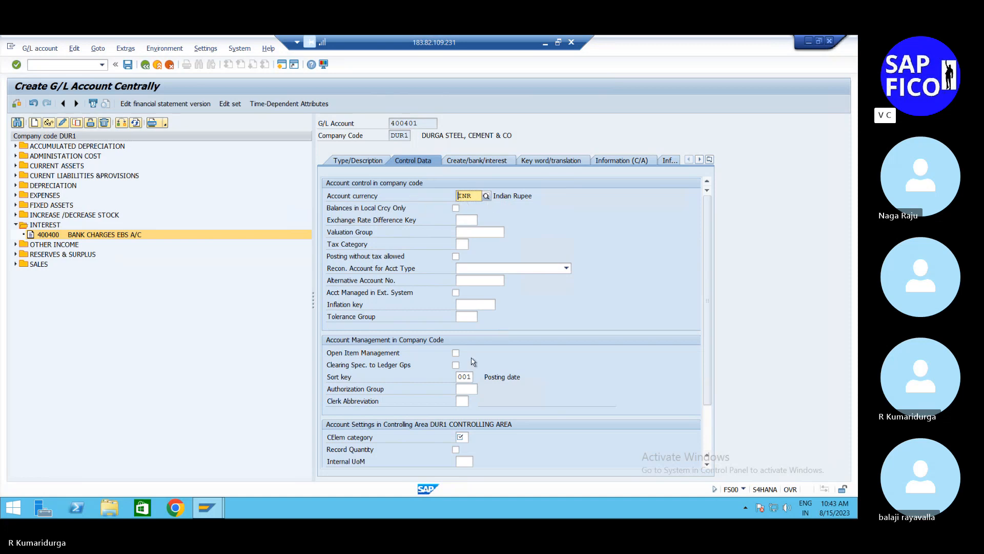
Step: Check the field status group of account 400401 and save it, accepting the lock for posting
left_click(482, 164)
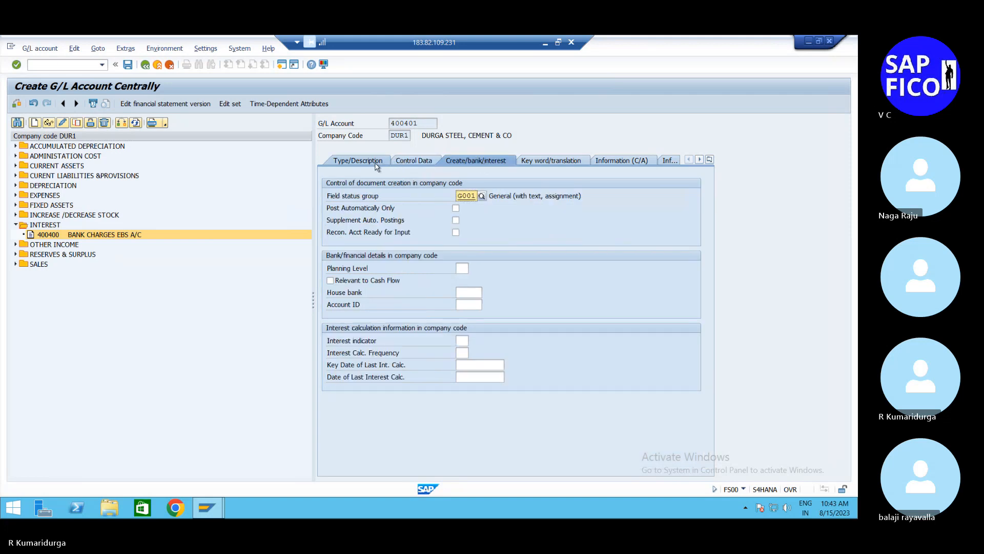
left_click(128, 65)
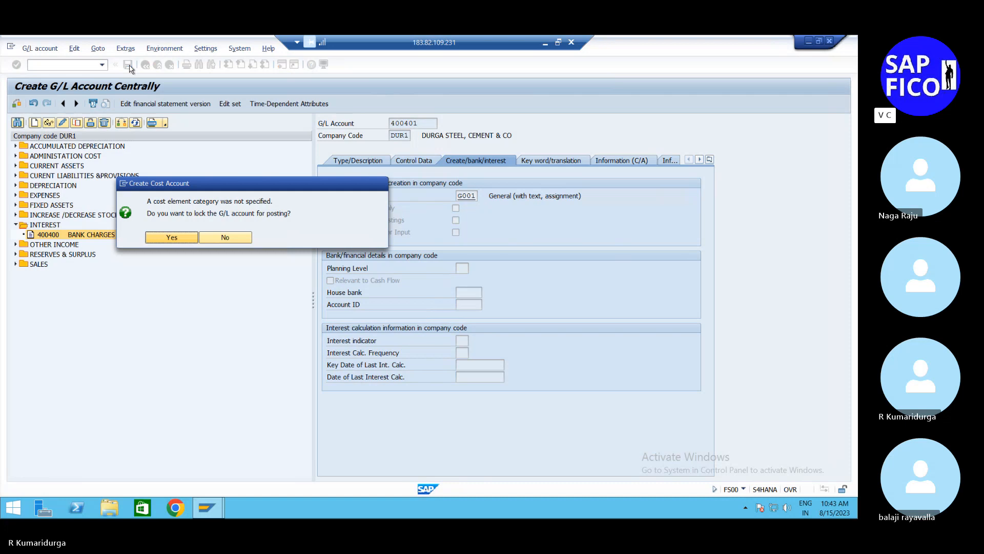
left_click(182, 239)
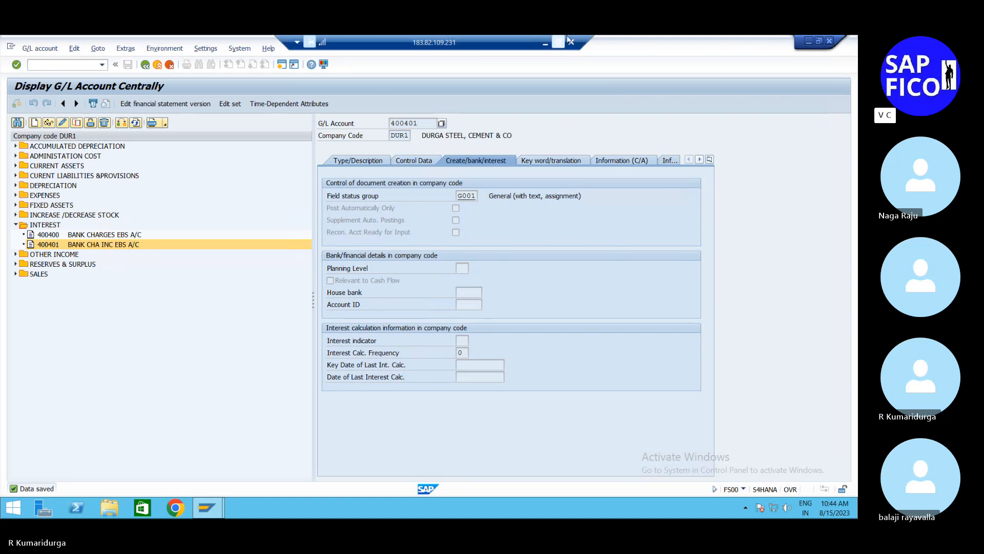
Step: Switch to the EBS document in Word and examine the configuration steps, testing notes and the list of bank accounts still required
left_click(546, 45)
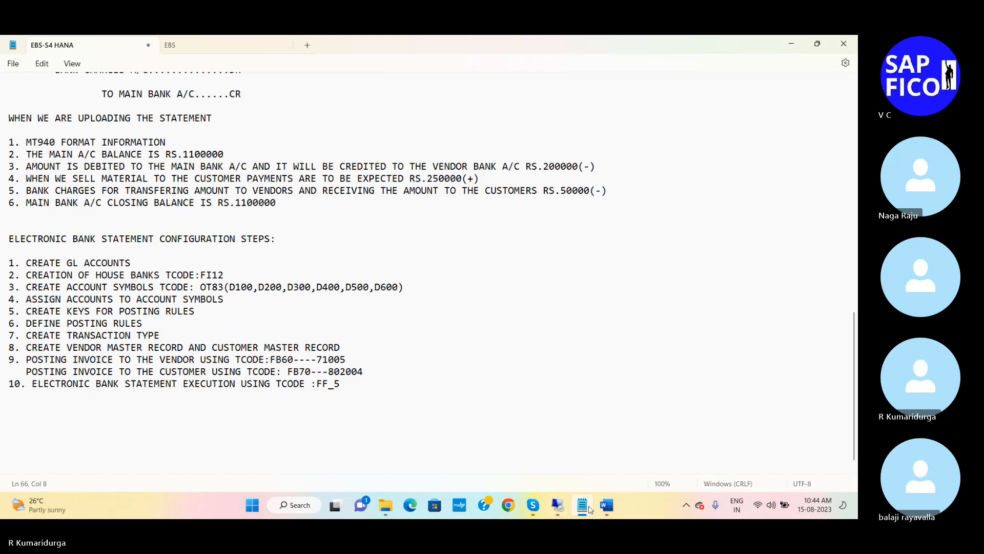
left_click(605, 505)
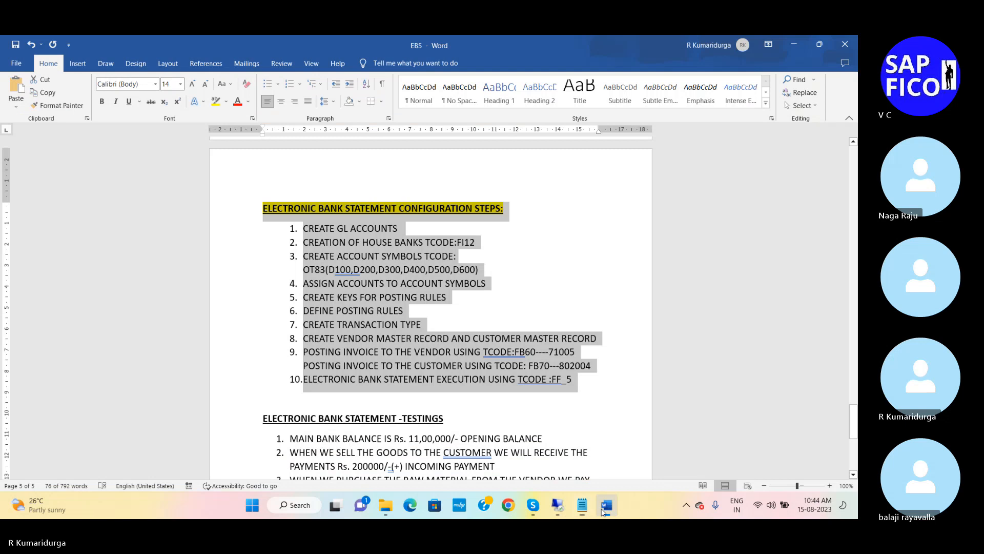
left_click(426, 357)
scroll(425, 357, "down", 5)
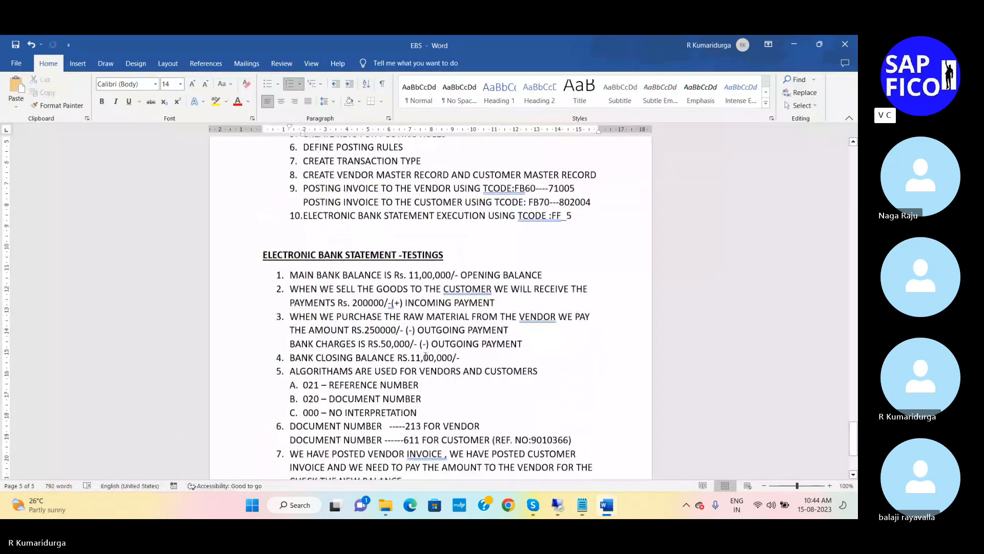
scroll(426, 355, "down", 1)
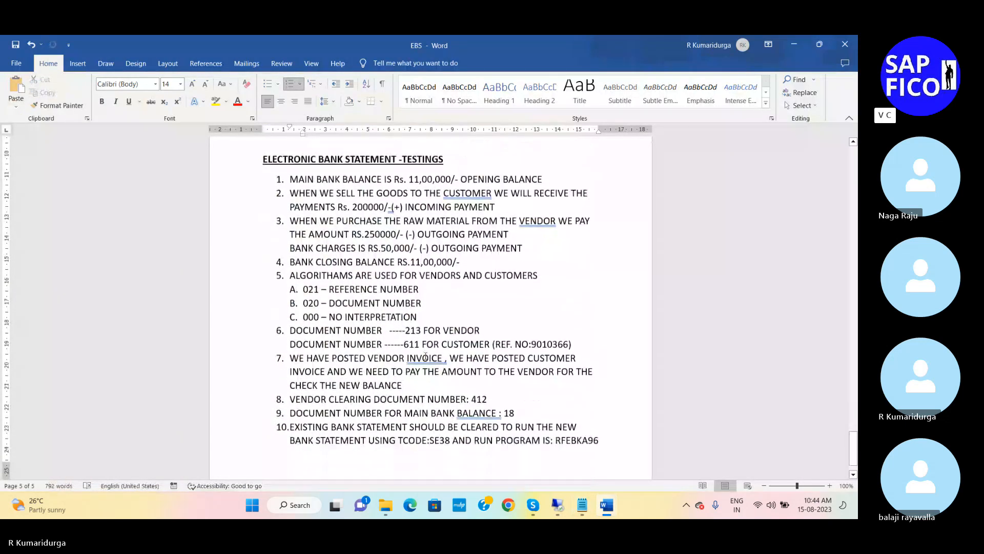
scroll(426, 357, "up", 5)
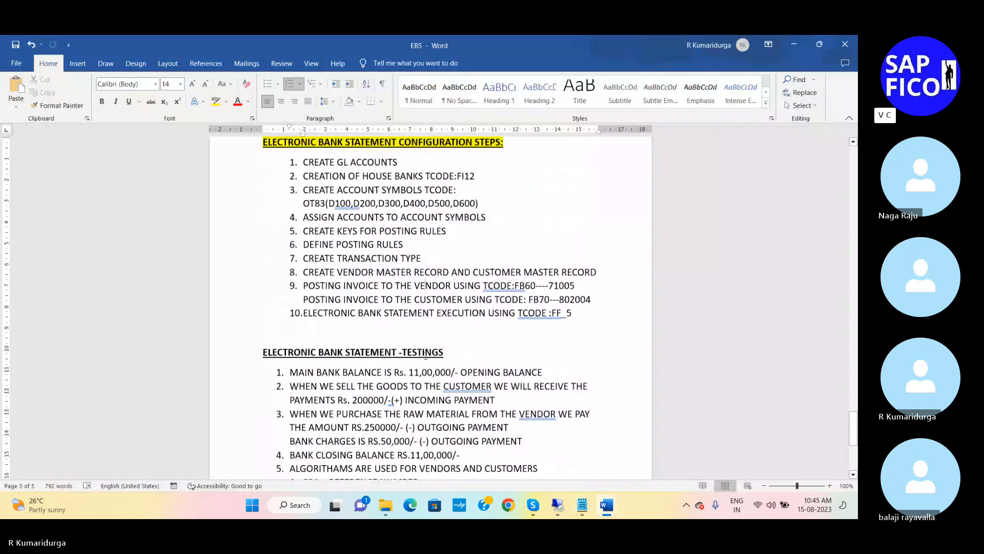
scroll(425, 356, "up", 4)
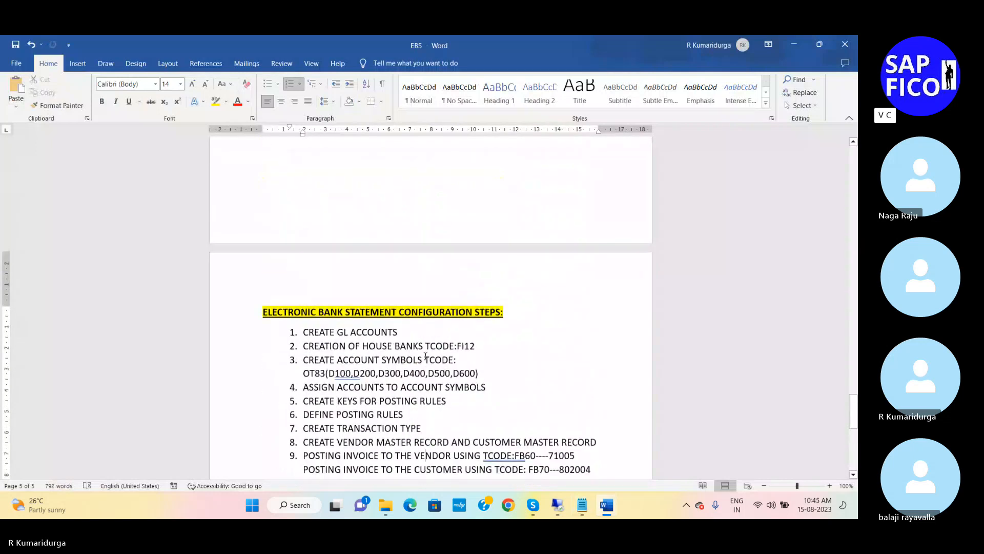
scroll(382, 363, "up", 2)
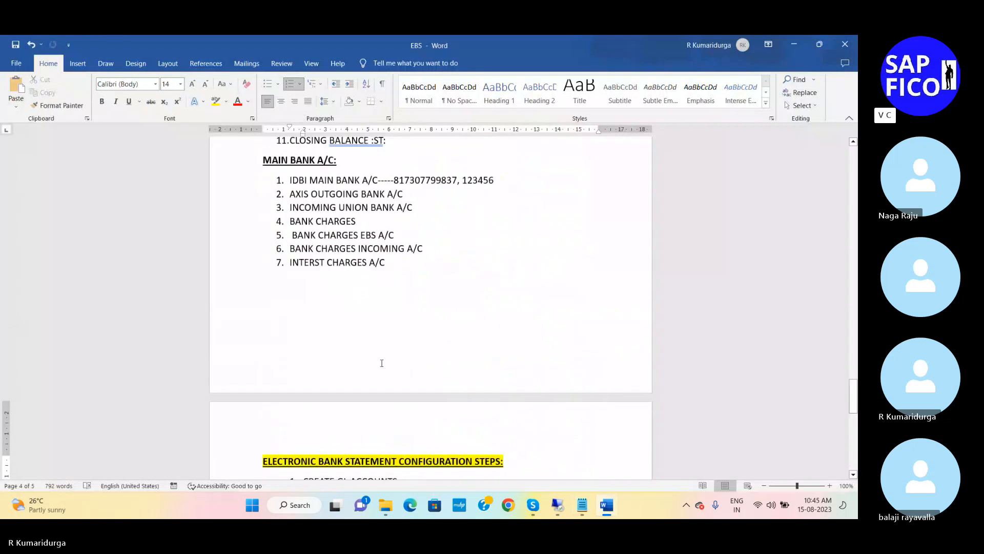
left_click(328, 265)
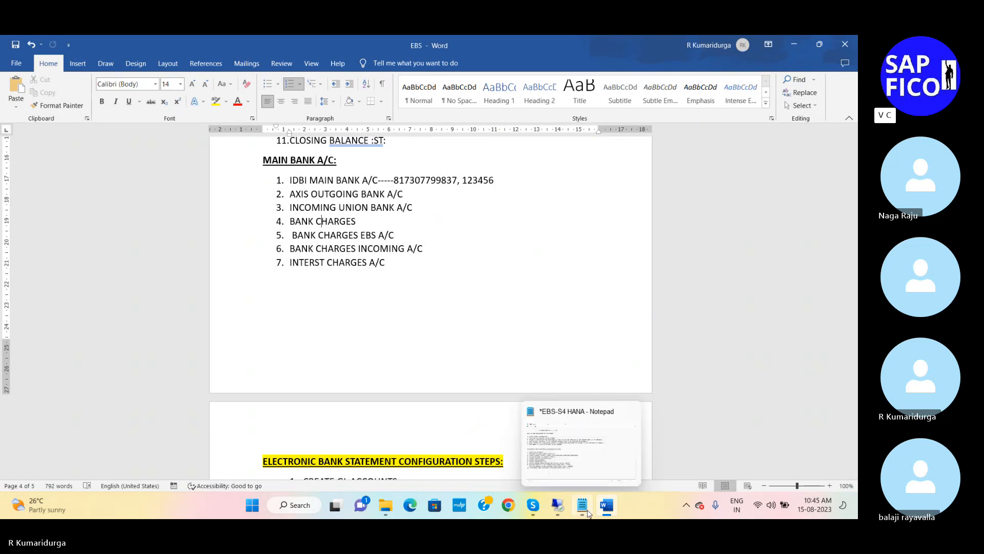
Step: Switch back to the SAP remote session and copy G/L account 400401 to a new account 400402 in DUR1
left_click(562, 511)
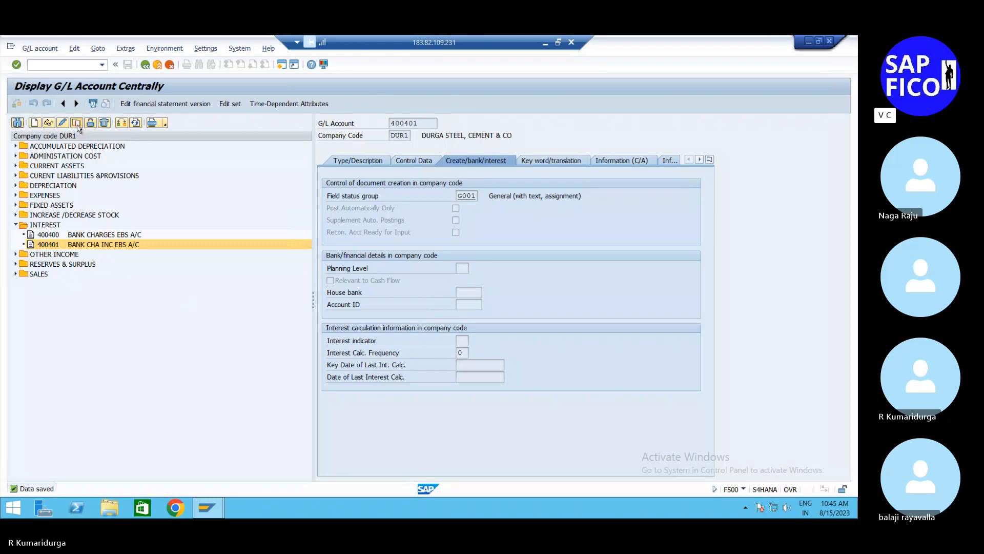
left_click(76, 123)
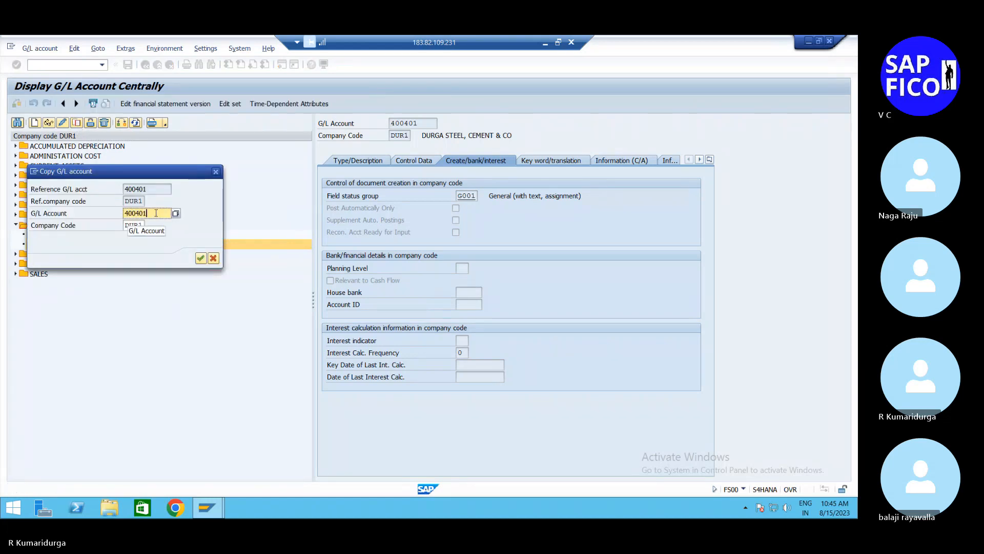
key("BackSpace")
type("2")
key("Return")
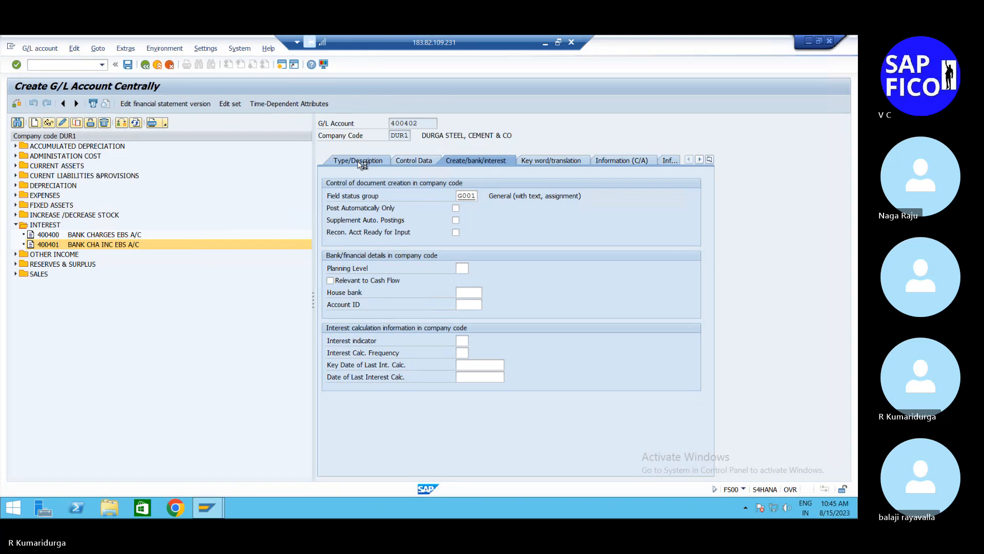
Step: Change the short text of G/L account 400402 to "INTEREST CHARGES A/C"
left_click(358, 161)
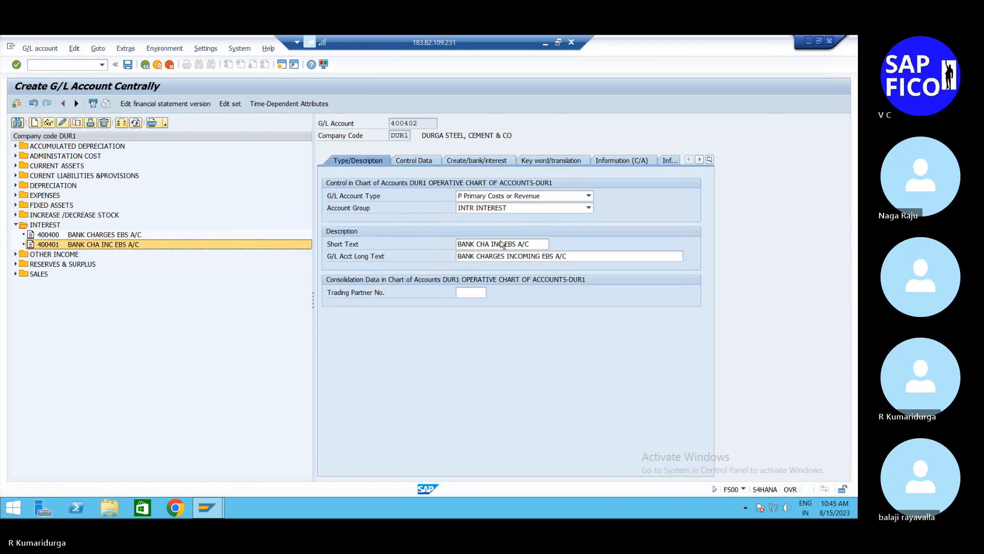
left_click(488, 244)
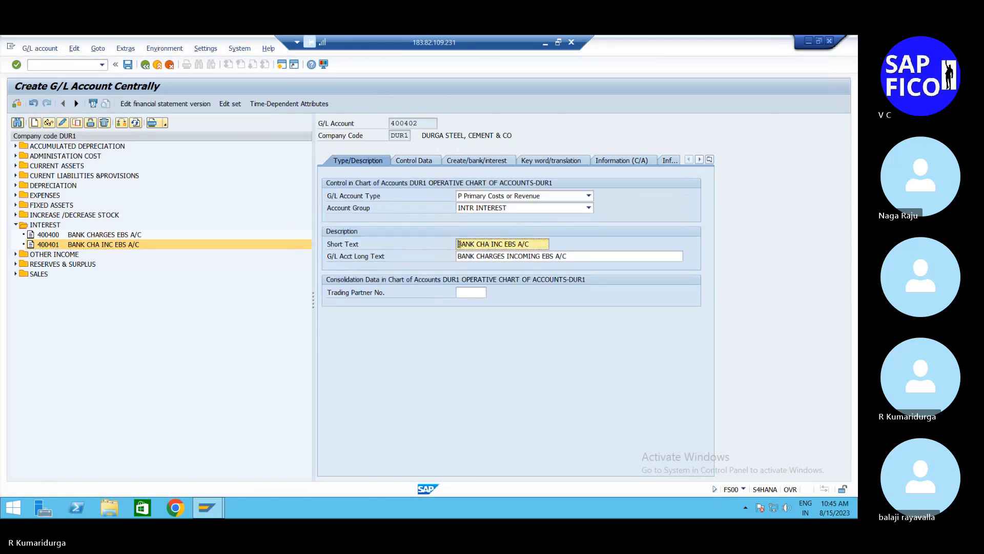
left_click(459, 244)
type("INTEREST")
key("Delete")
key("Delete")
key("Delete")
key("Delete")
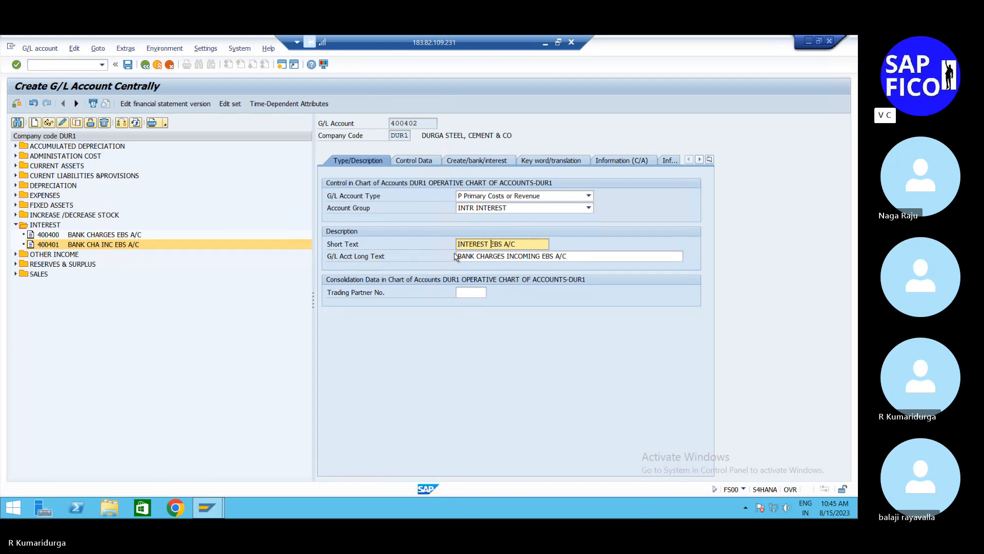
left_click(459, 255)
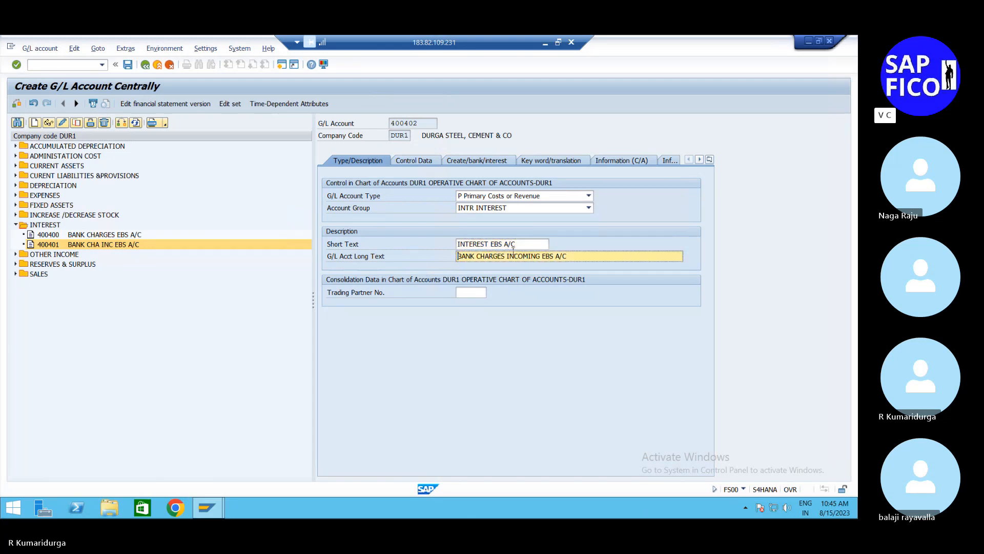
left_click(492, 244)
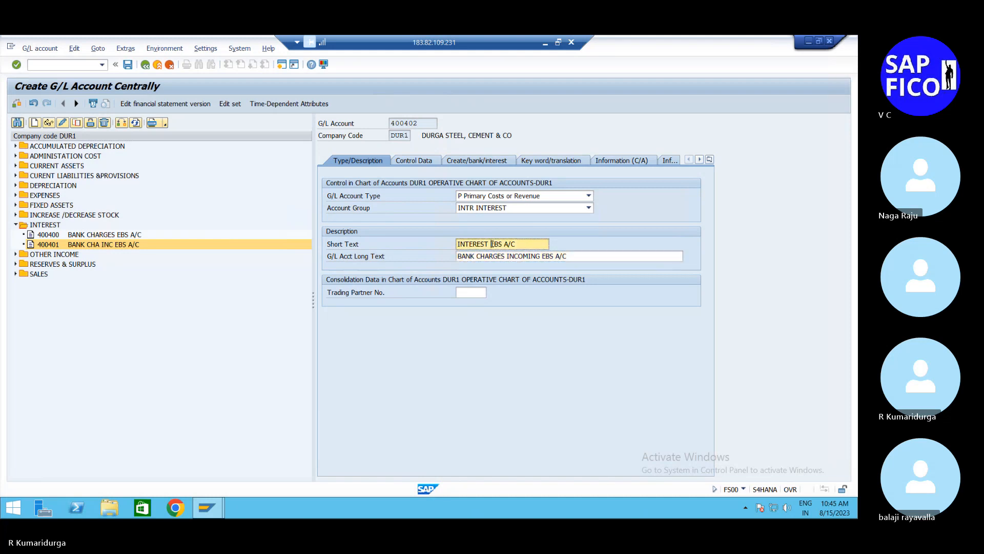
type("CHARGES A/C")
Step: Copy the short text "INTEREST CHARGES A/C" into the long text of account 400402, replacing the existing text
key("shift+Left")
key("shift+Left")
key("shift+Left")
key("shift+Left")
key("shift+Left")
key("shift+Left")
key("shift+Left")
key("shift+Left")
key("shift+Left")
key("shift+Left")
key("shift+Left")
key("shift+Left")
key("shift+Left")
key("shift+Left")
key("shift+Left")
key("shift+Left")
key("shift+Left")
key("shift+Left")
key("shift+Left")
key("shift+Left")
key("ctrl+c")
key("Tab")
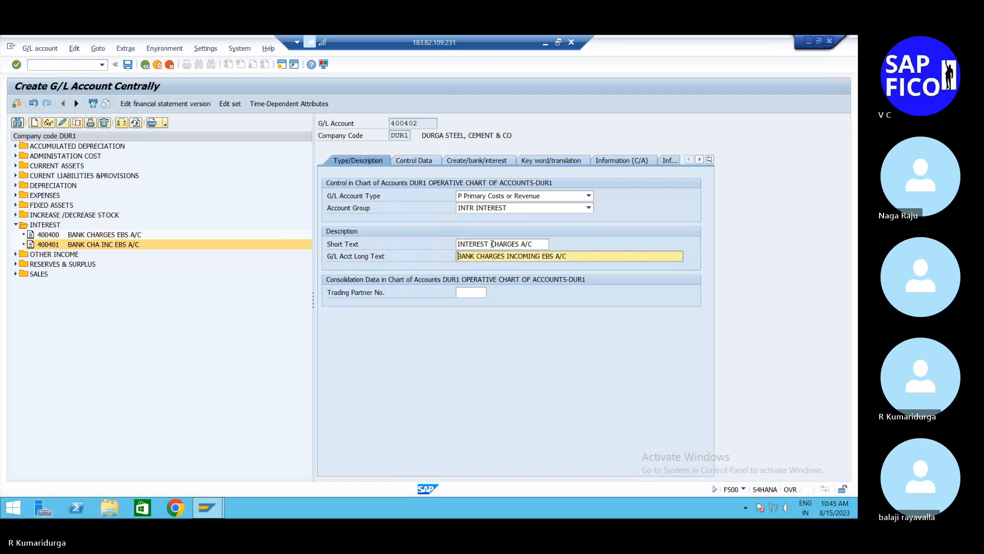
key("ctrl+v")
key("shift+End")
key("Delete")
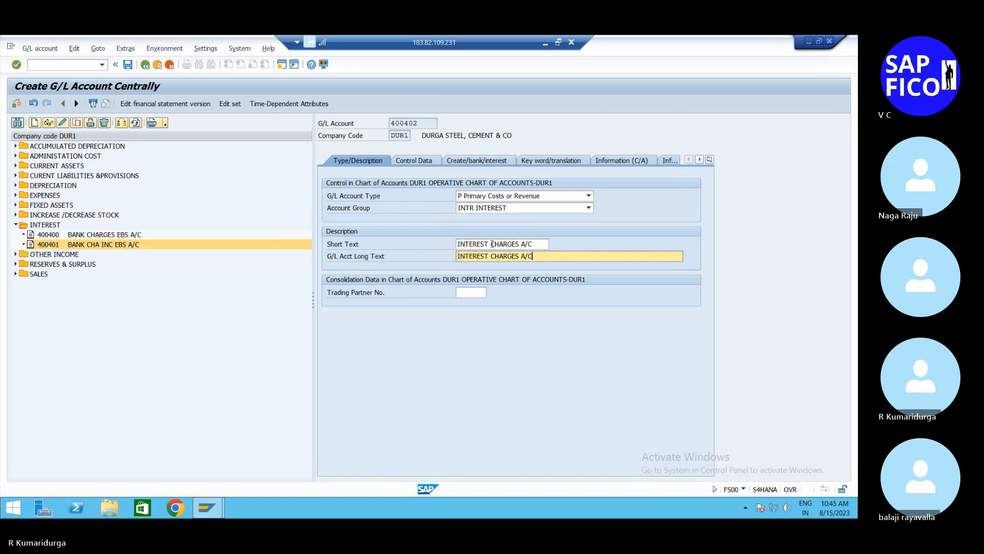
Step: Check the control data of account 400402 and save it, accepting the lock for posting
left_click(413, 160)
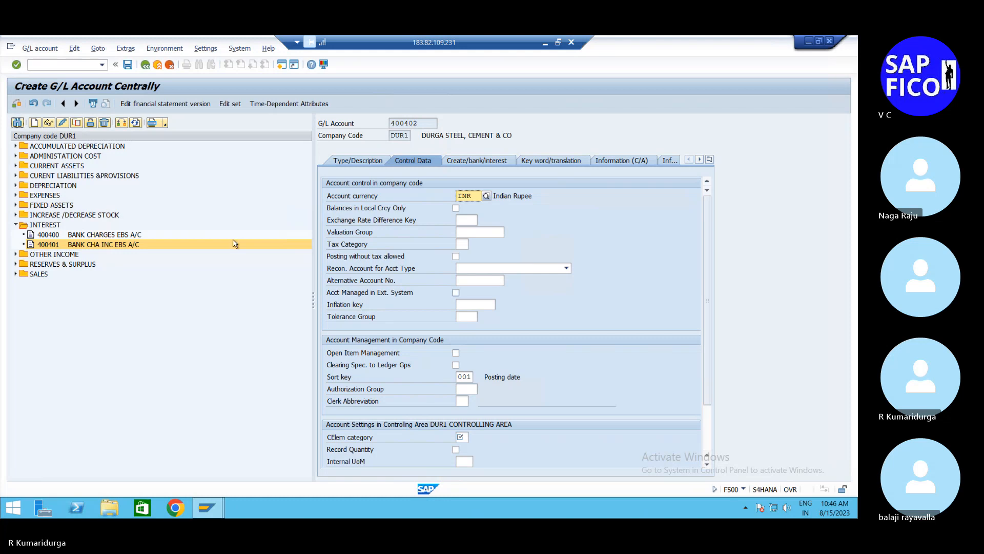
left_click(125, 65)
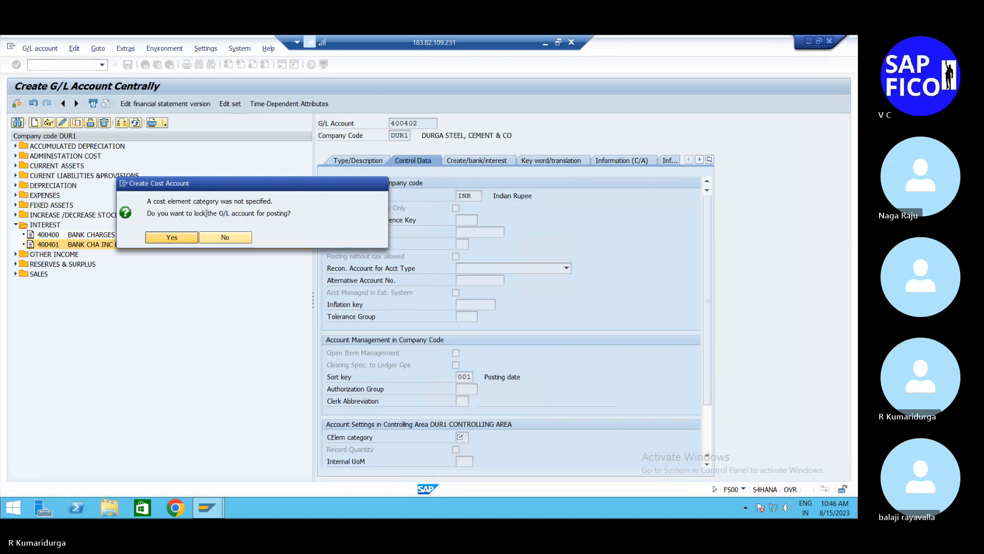
left_click(175, 238)
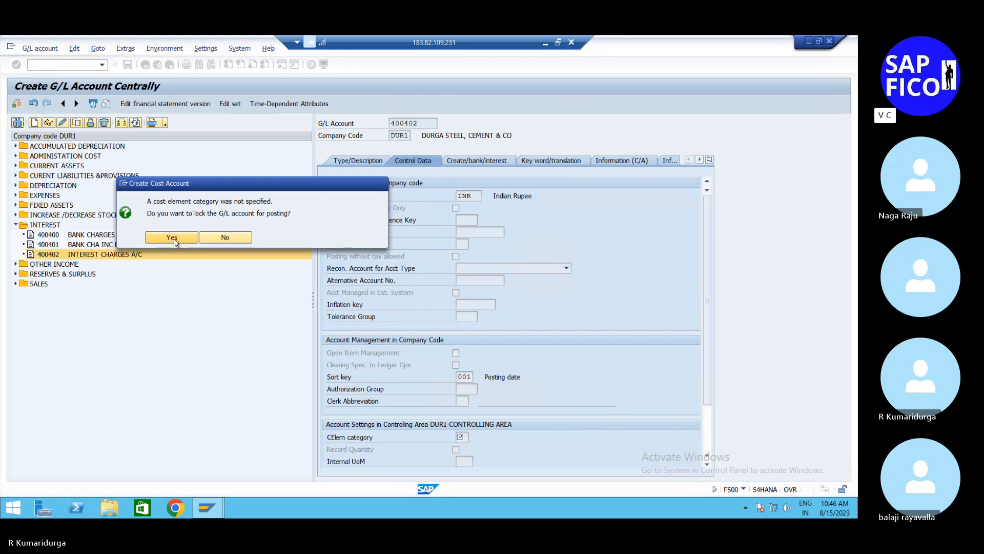
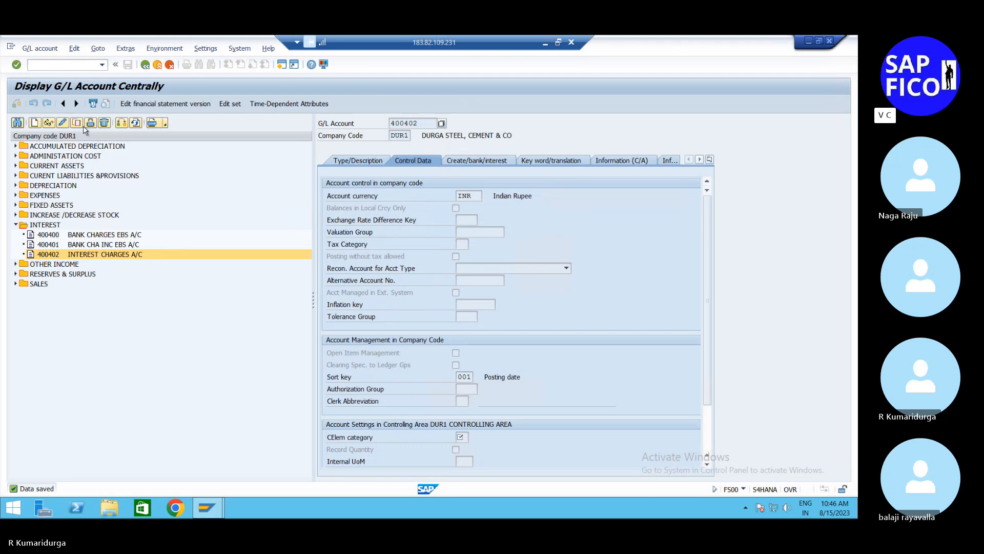
Step: Try to remove the company code posting block from G/L account 400402 and save it, and leave the transaction
left_click(90, 125)
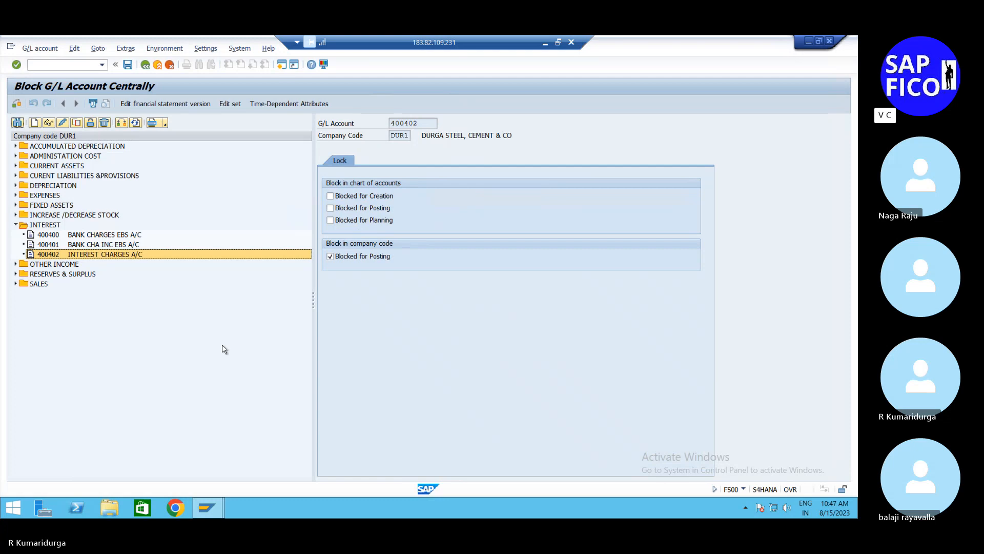
left_click(330, 258)
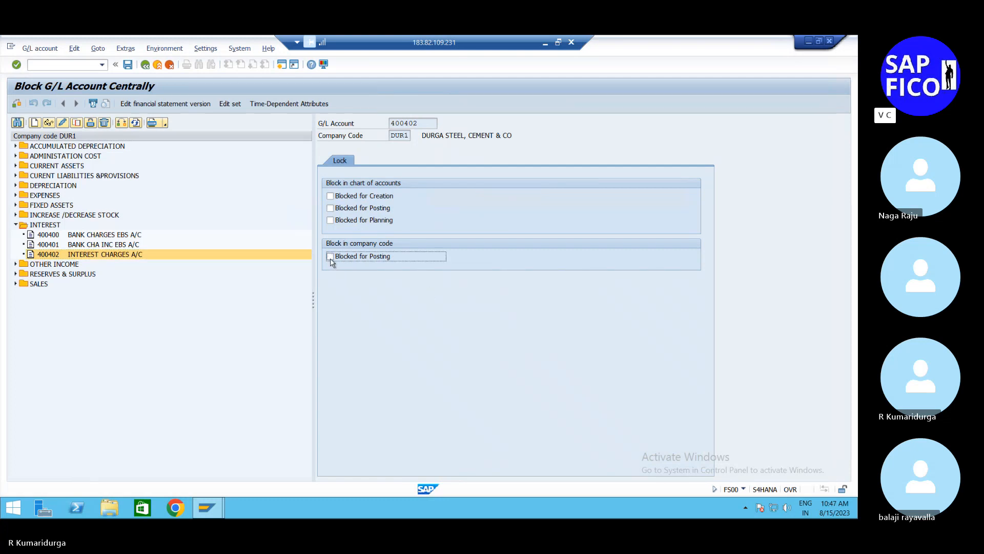
left_click(127, 65)
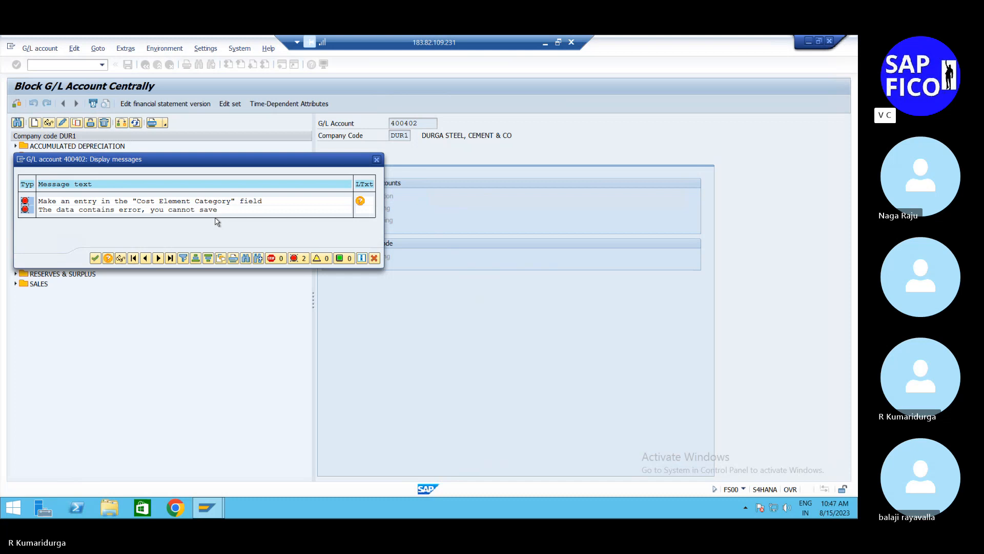
left_click(376, 160)
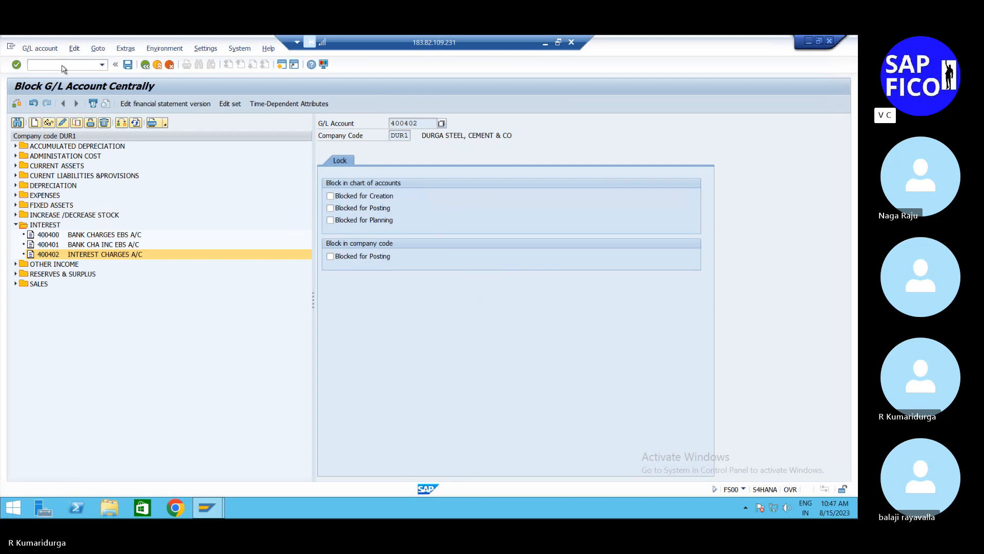
left_click(62, 66)
type("/n")
key("Return")
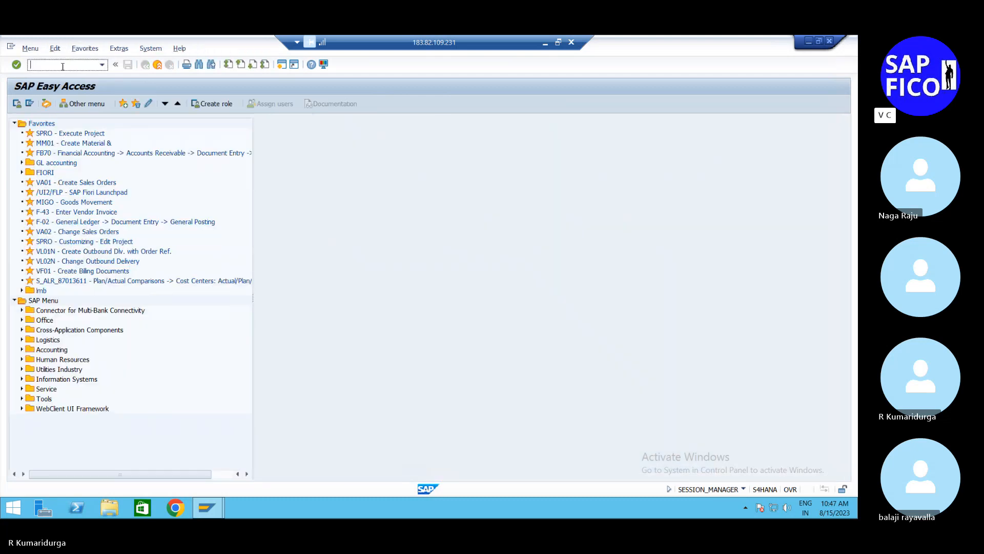
Step: Run transaction OBC4 and open the field status groups of variant FSVD for DUR1
type("OBC4")
key("Return")
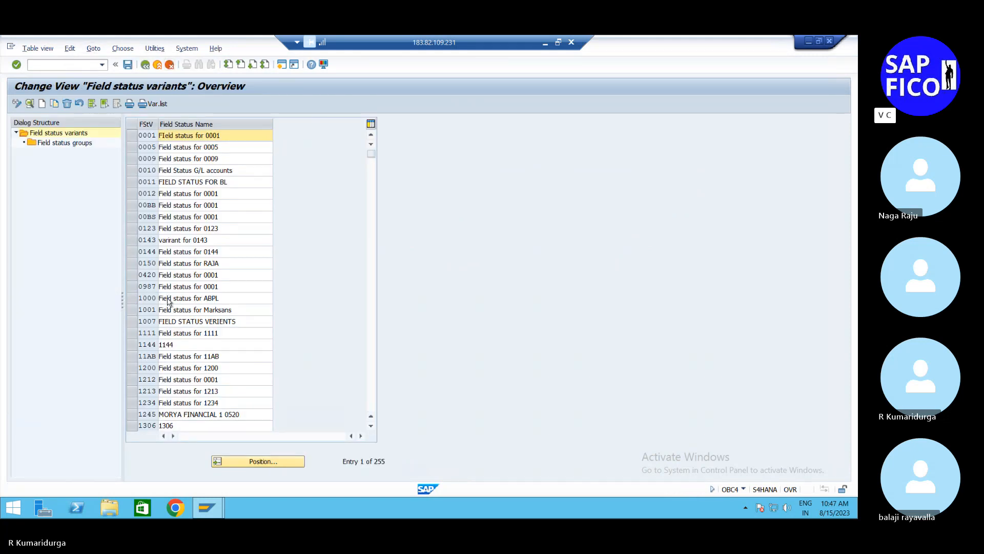
scroll(168, 301, "down", 2)
scroll(167, 301, "down", 20)
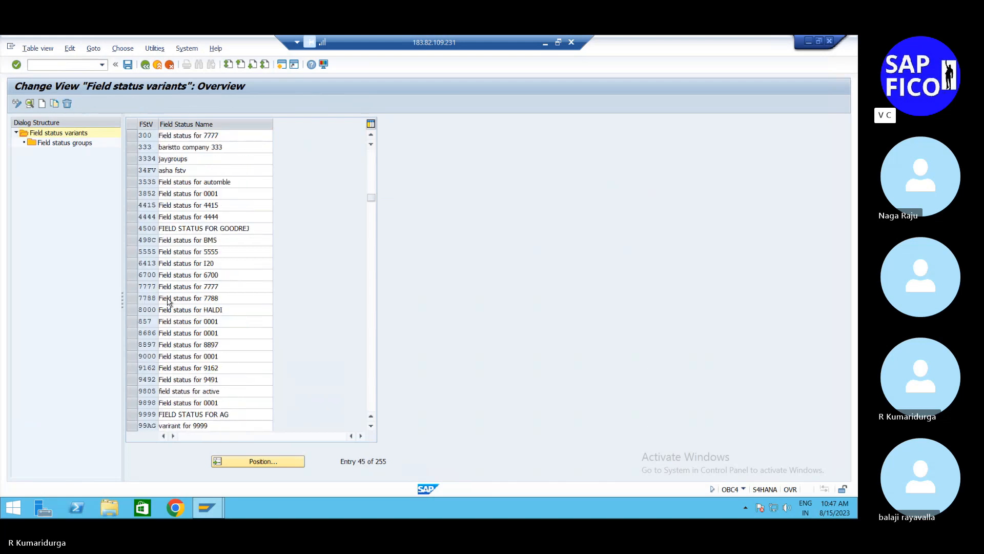
scroll(167, 301, "down", 8)
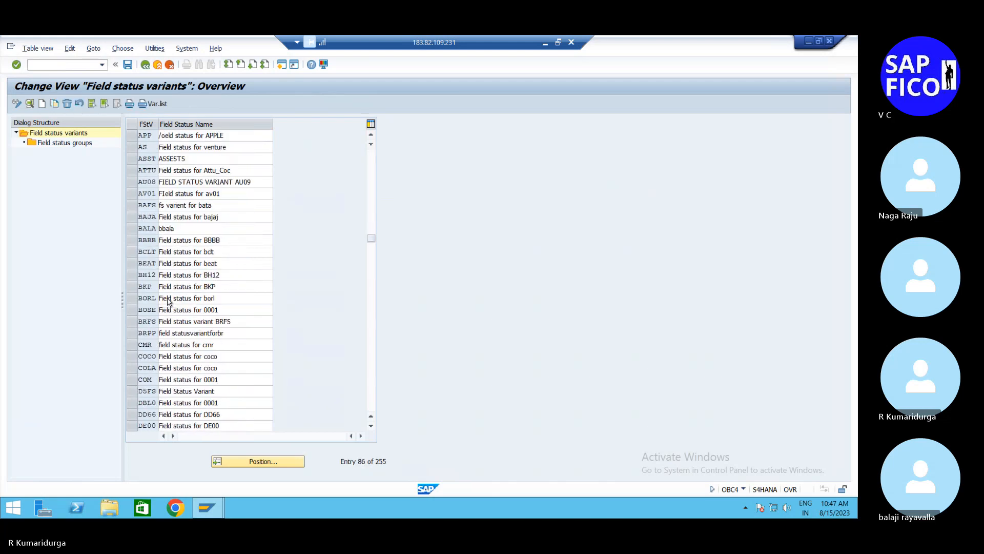
scroll(168, 301, "down", 2)
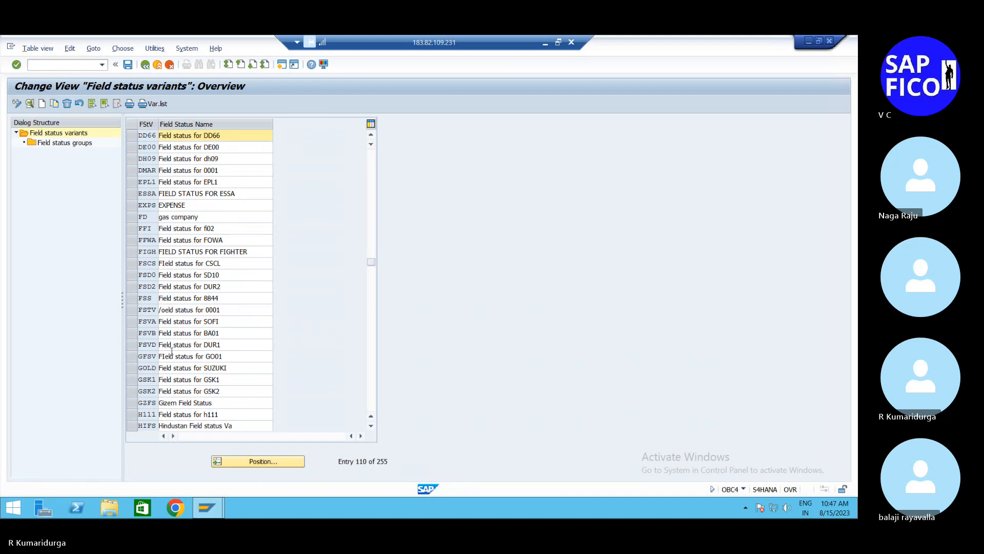
left_click(133, 344)
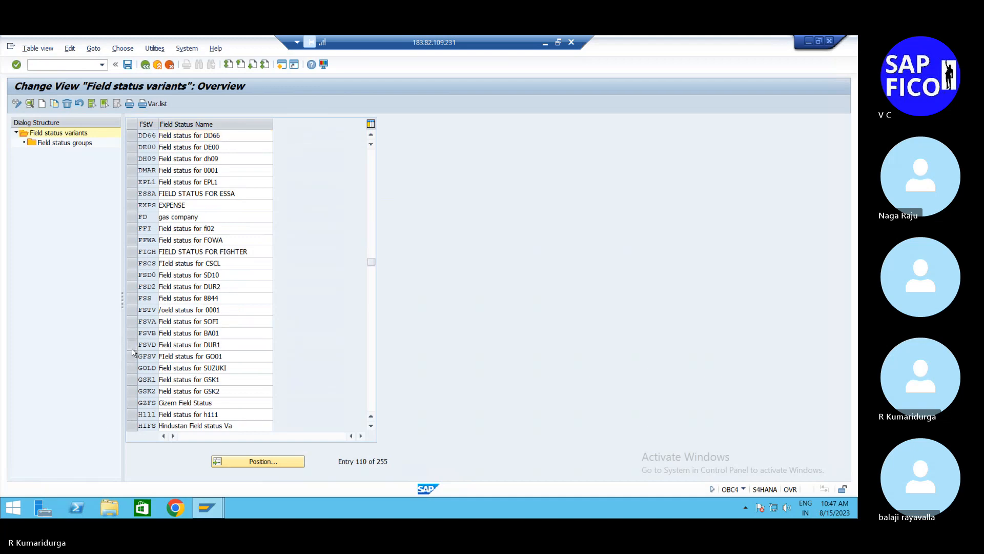
double_click(70, 144)
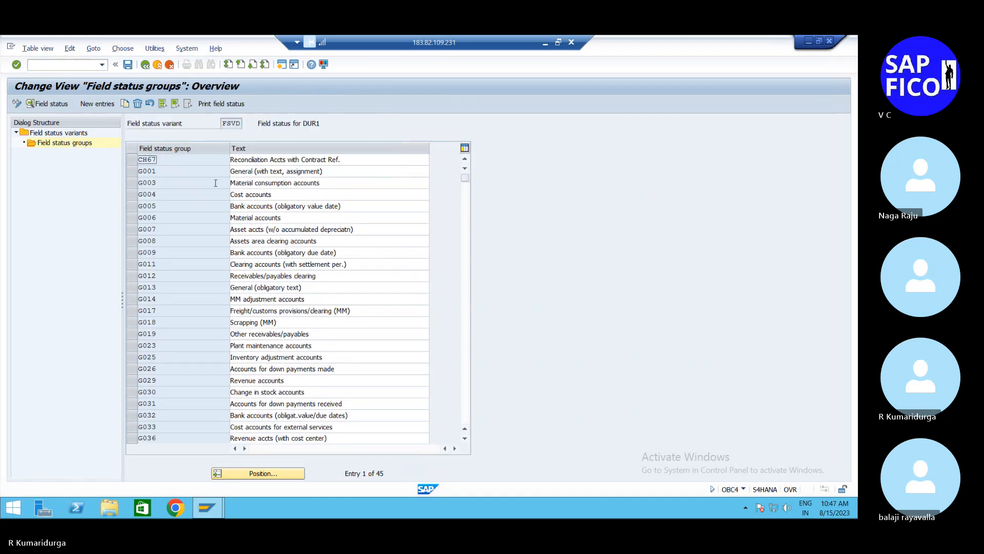
Step: Examine the general data and both pages of additional account assignments in field status group G001
double_click(142, 172)
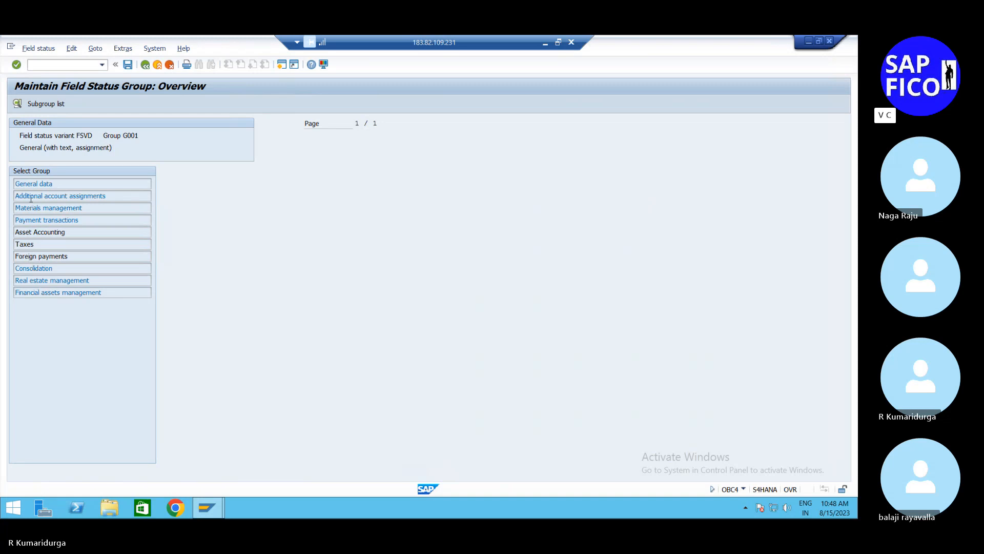
left_click(36, 185)
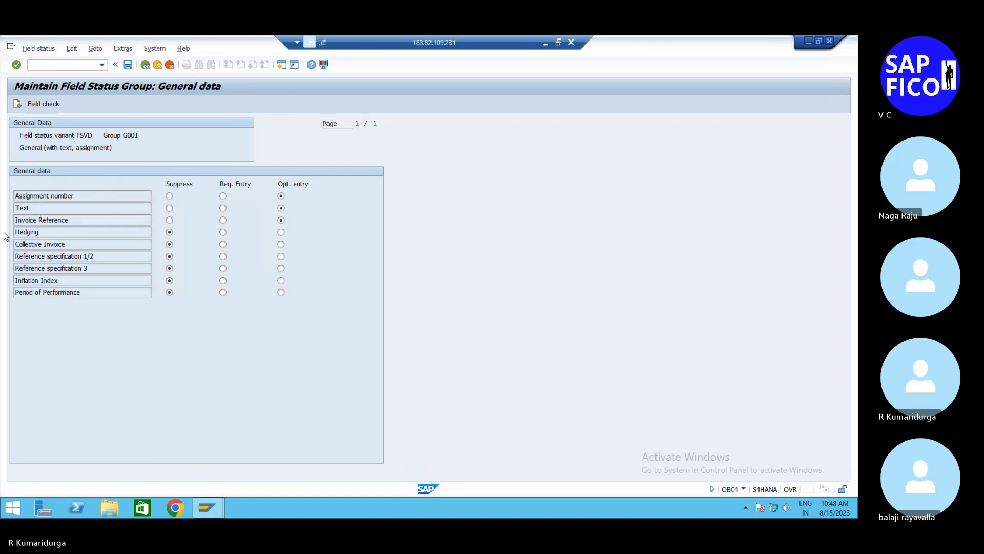
left_click(145, 65)
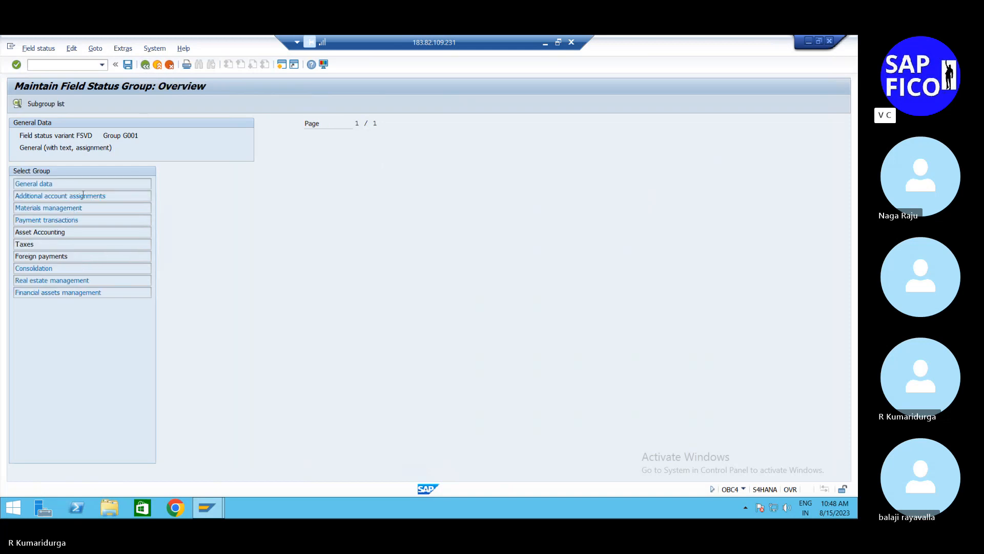
double_click(81, 196)
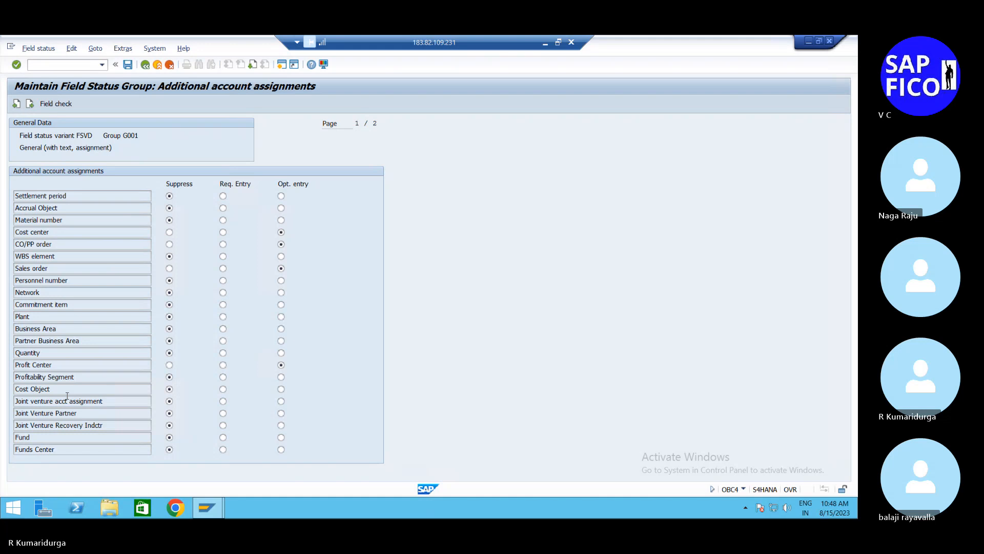
key("Page_Down")
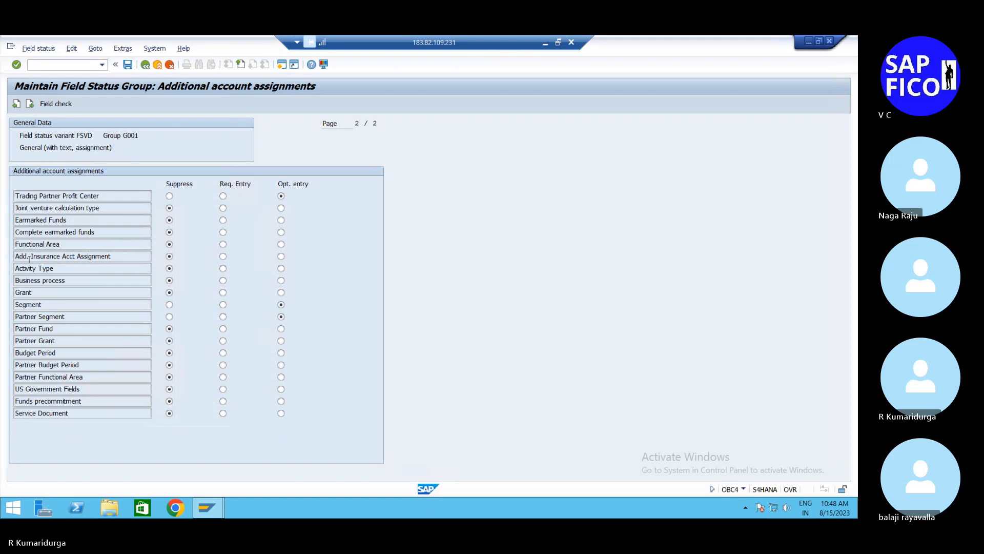
key("Page_Up")
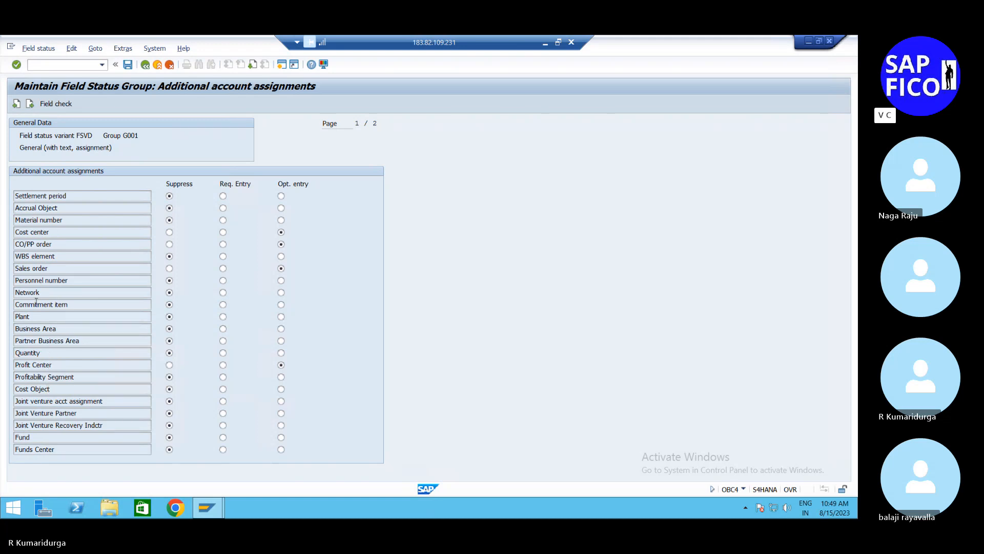
Step: Examine the remaining sections of field status group G001, from materials management through financial assets management, and leave the transaction
left_click(30, 104)
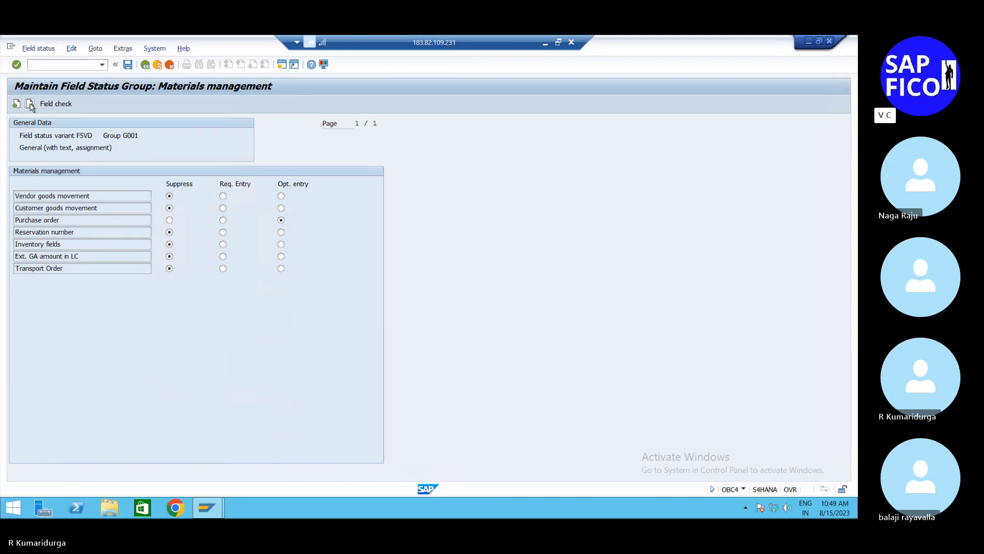
left_click(30, 104)
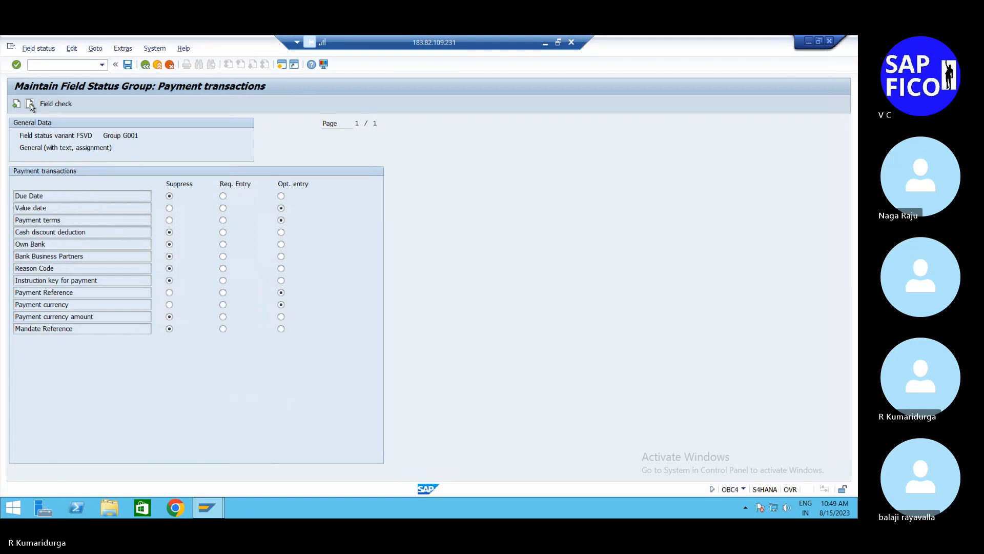
left_click(30, 105)
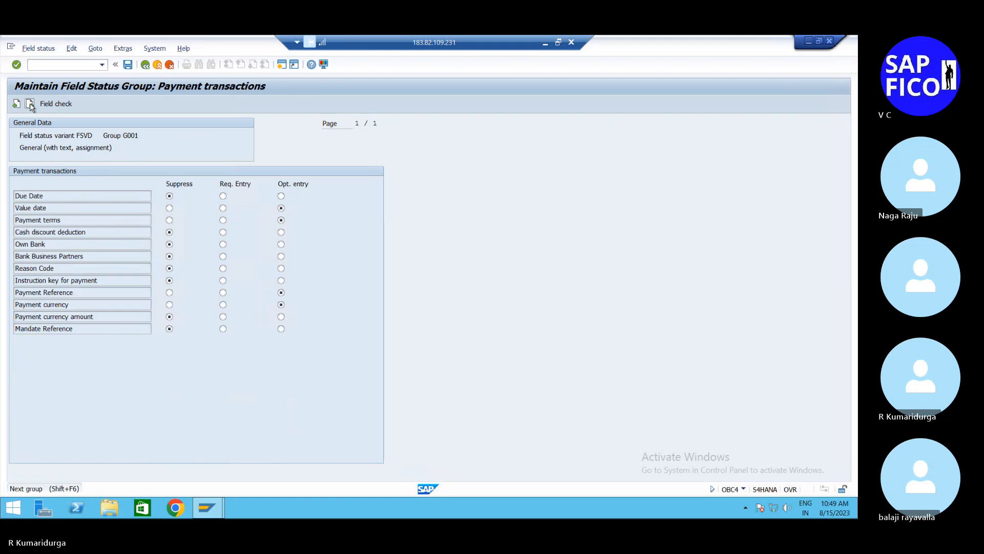
left_click(30, 105)
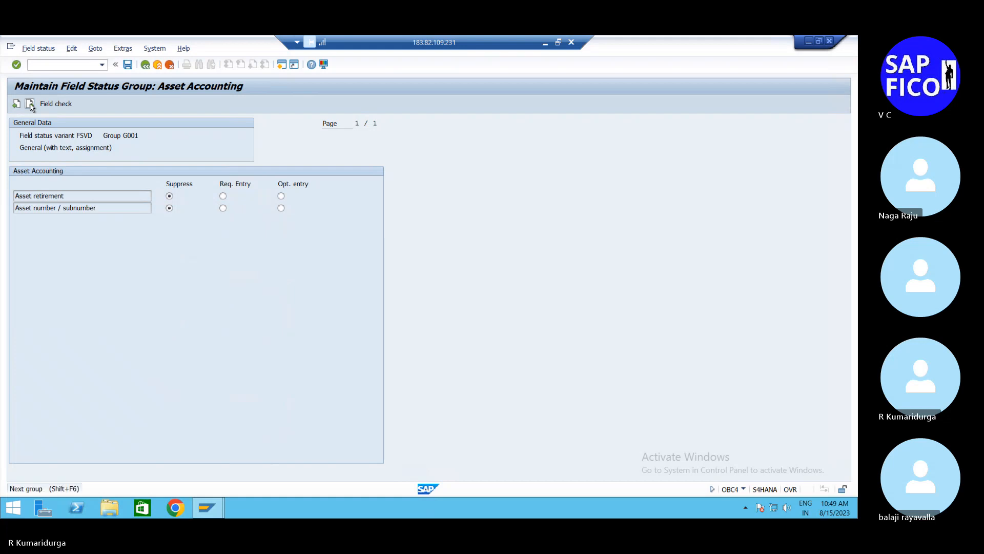
left_click(30, 104)
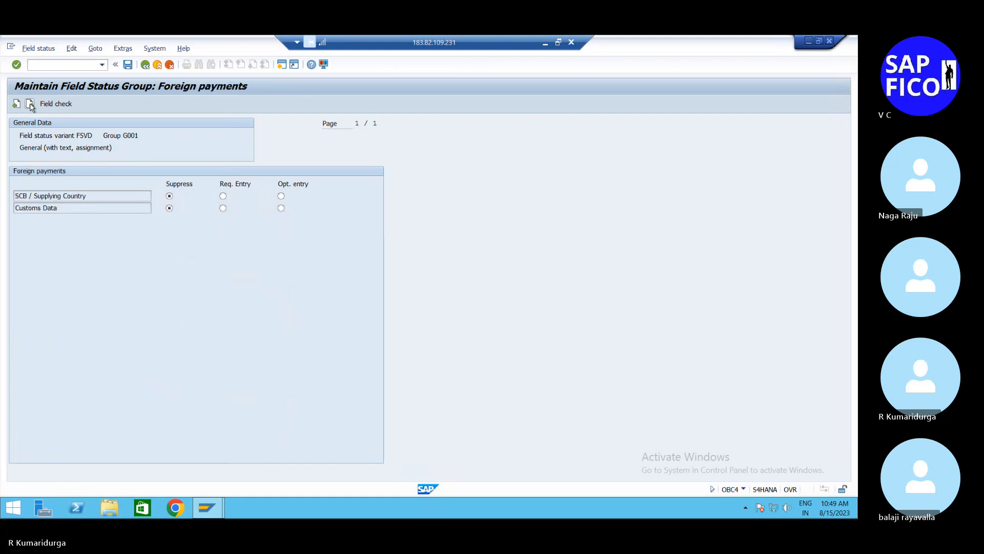
left_click(30, 105)
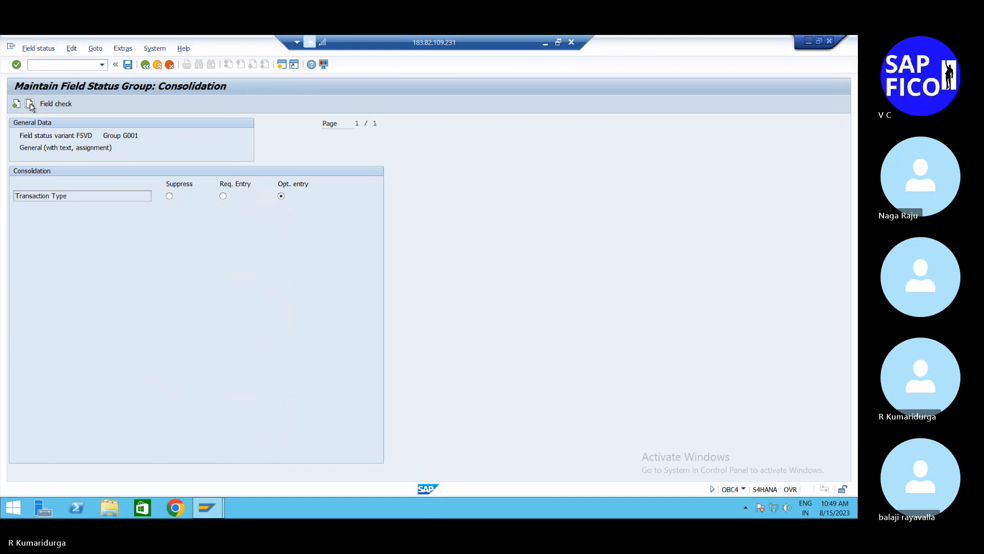
left_click(31, 104)
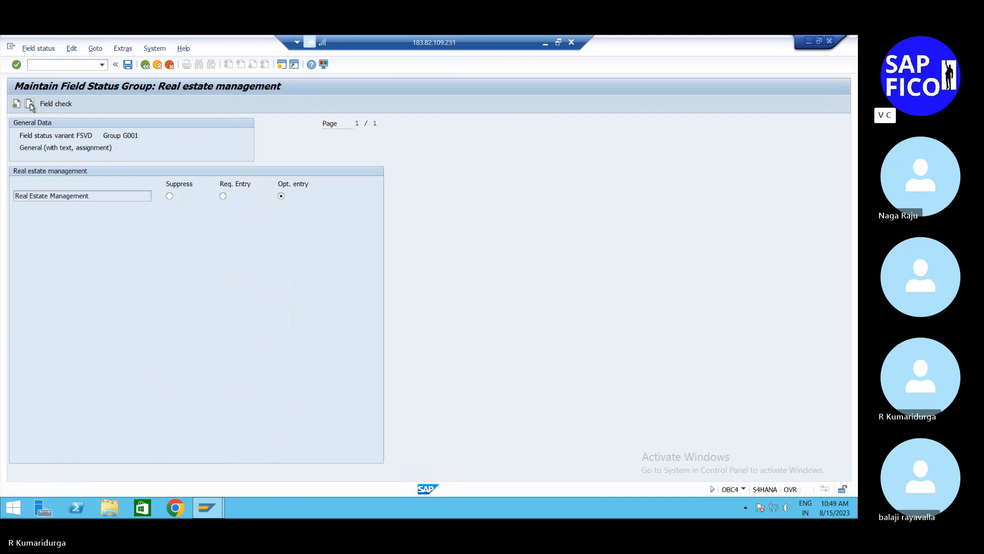
left_click(30, 105)
left_click(31, 105)
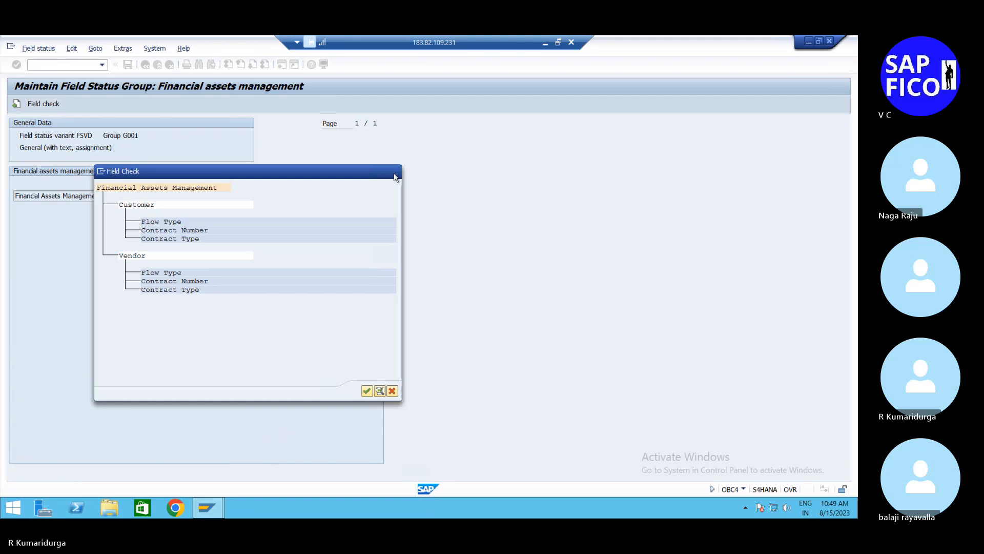
left_click(395, 176)
left_click(61, 65)
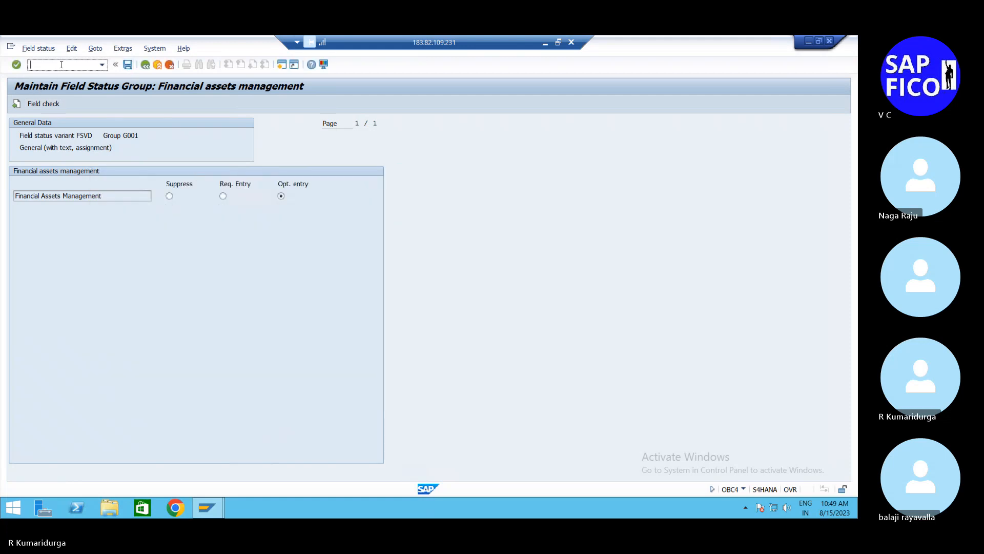
type("/n")
key("Return")
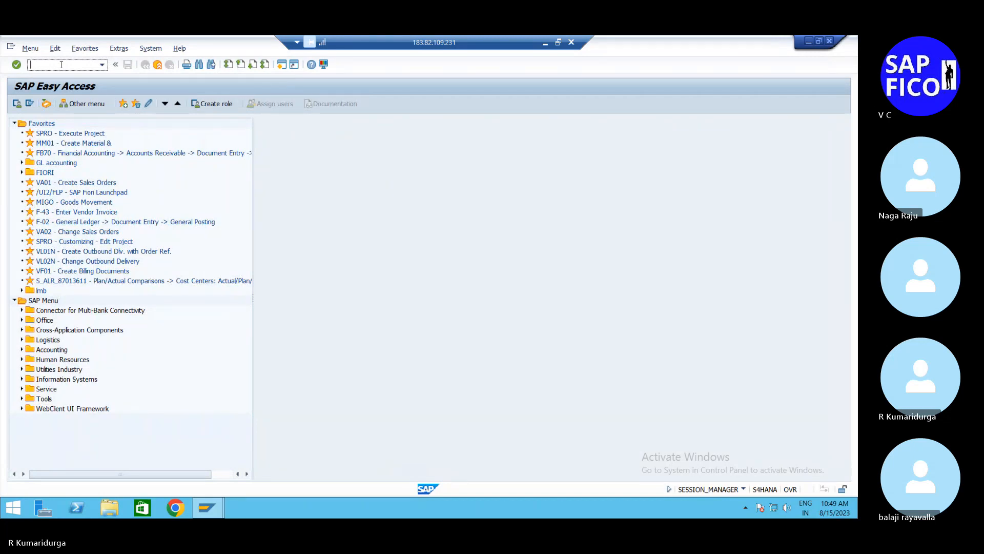
Step: In transaction FS00, mark INTEREST group account 400400 for deletion in both the chart of accounts and the company code, and save
type("FS00")
key("Return")
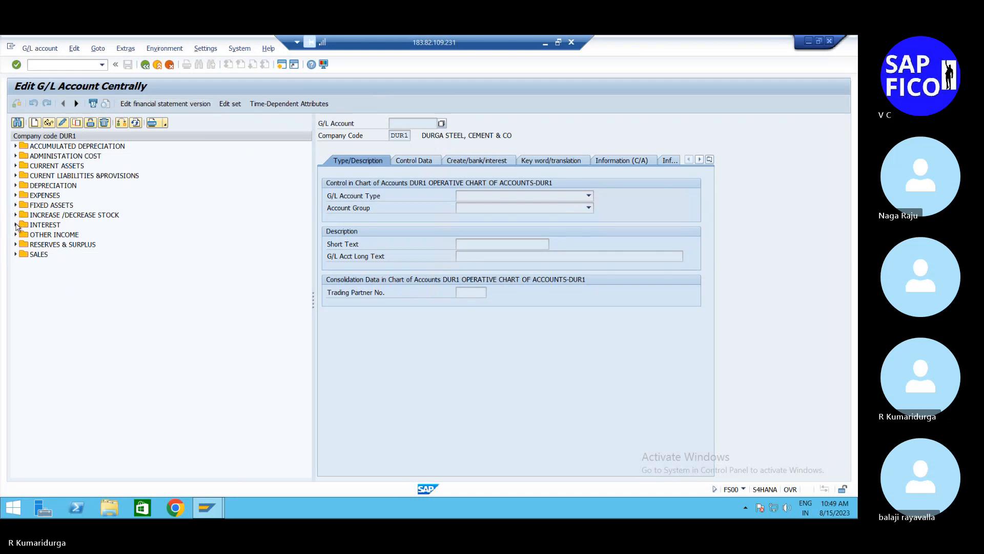
left_click(16, 224)
double_click(104, 235)
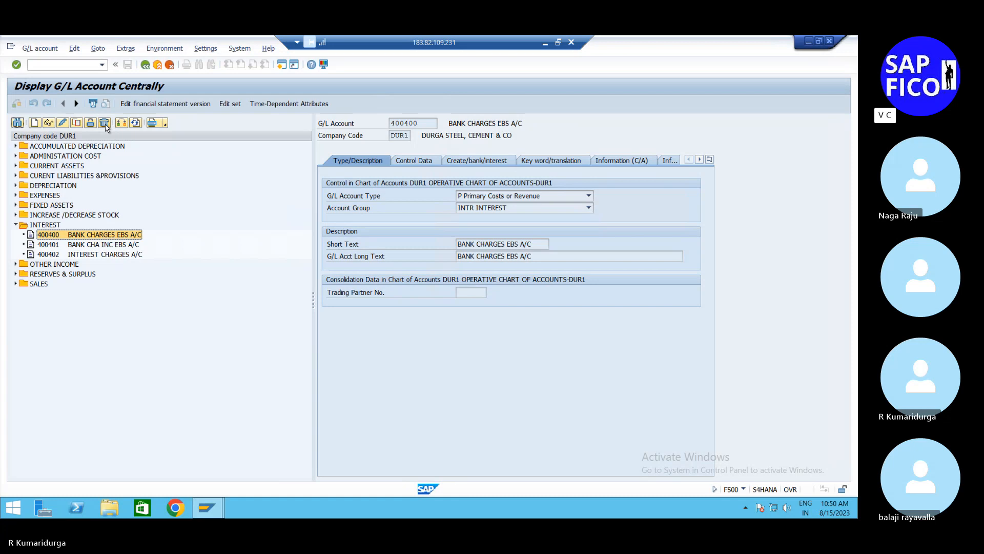
left_click(105, 124)
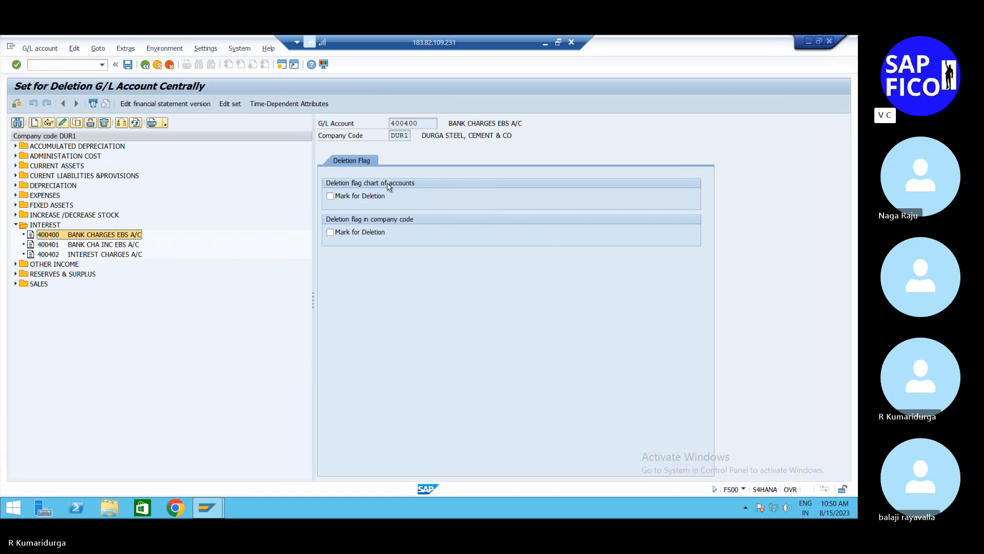
left_click(331, 197)
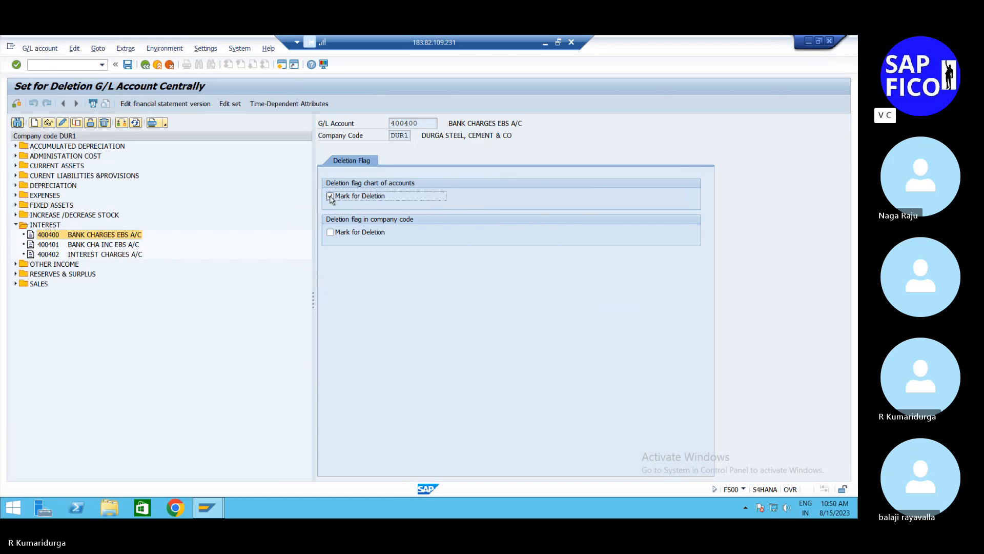
left_click(331, 234)
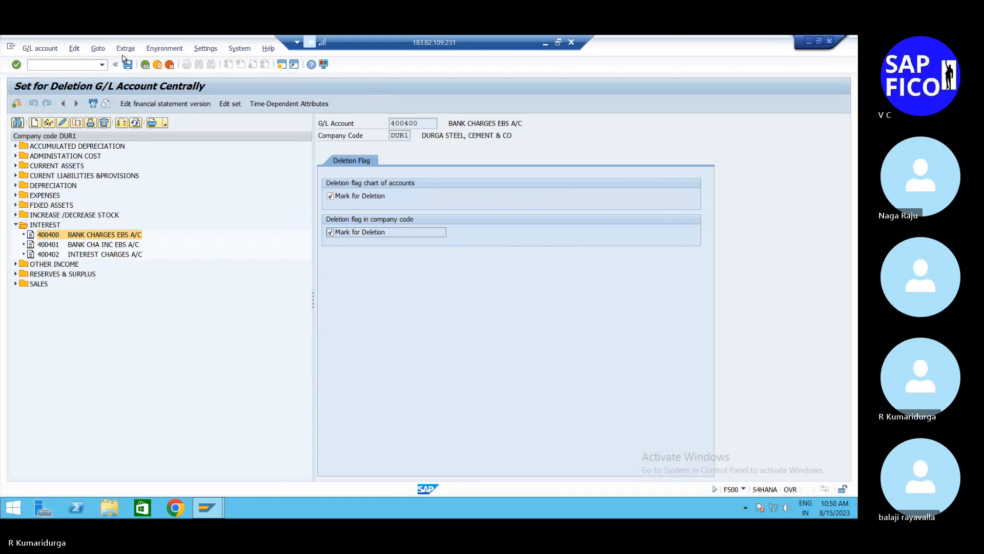
left_click(128, 66)
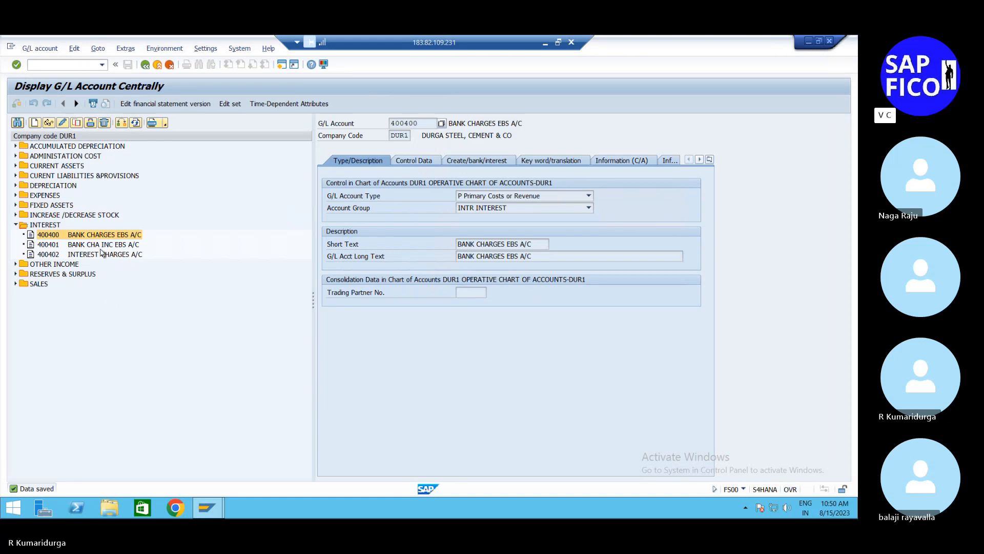
Step: Mark INTEREST group account 400401 for deletion in both the chart of accounts and the company code, and save
double_click(112, 247)
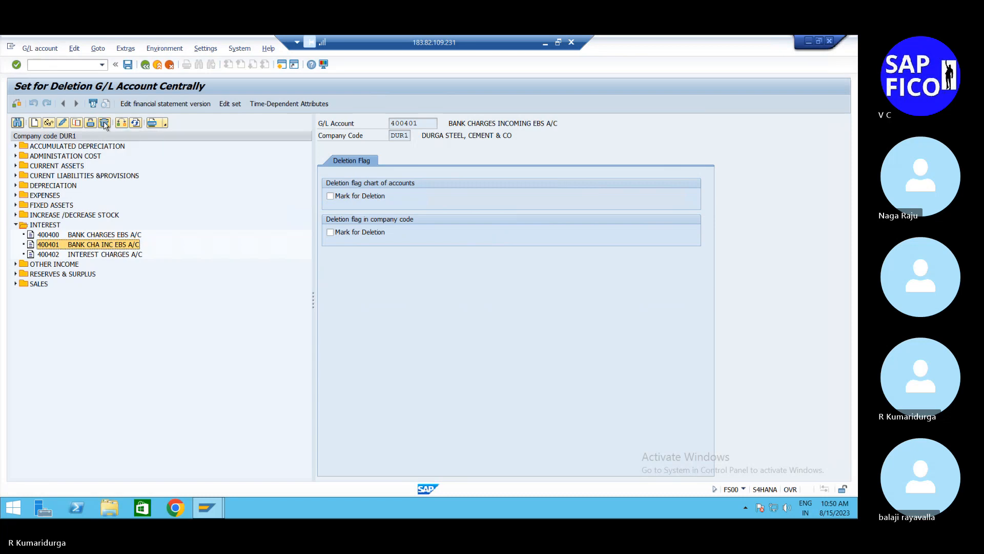
left_click(331, 197)
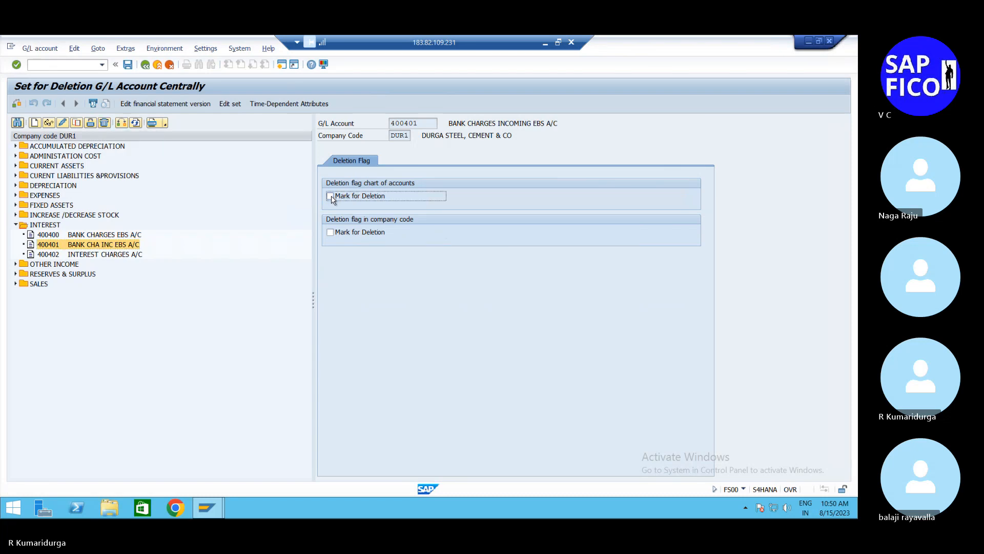
left_click(331, 232)
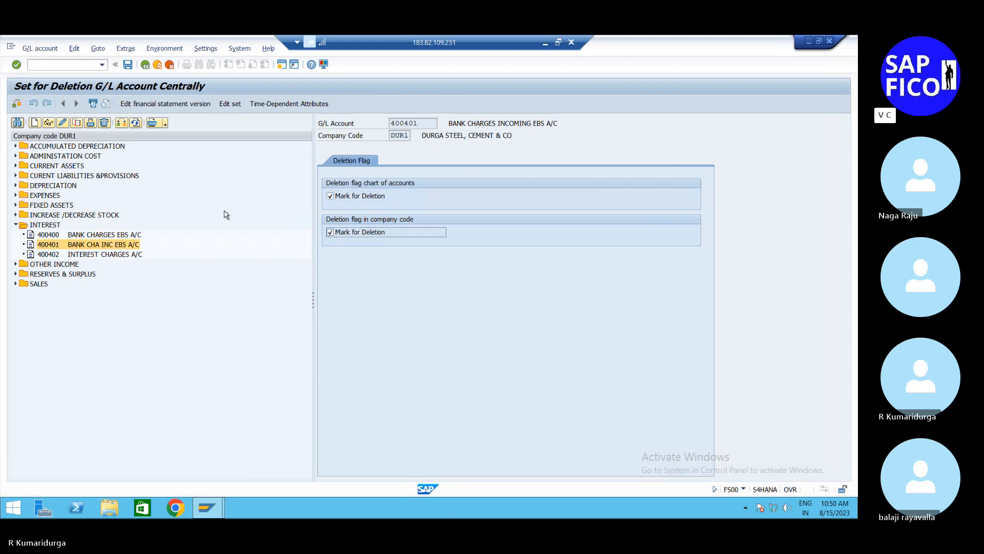
left_click(125, 66)
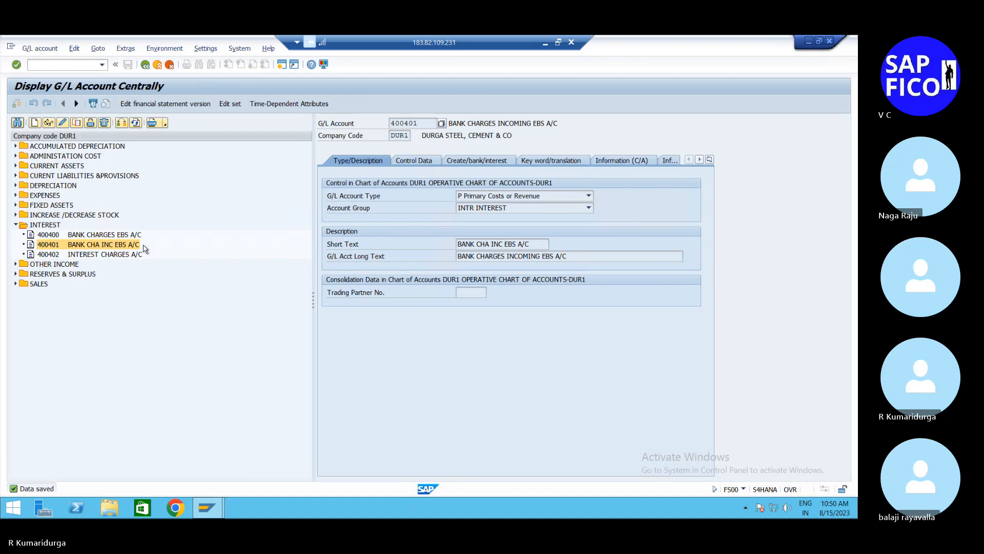
Step: Mark INTEREST group account 400402 for deletion in both the chart of accounts and the company code, and save
double_click(125, 254)
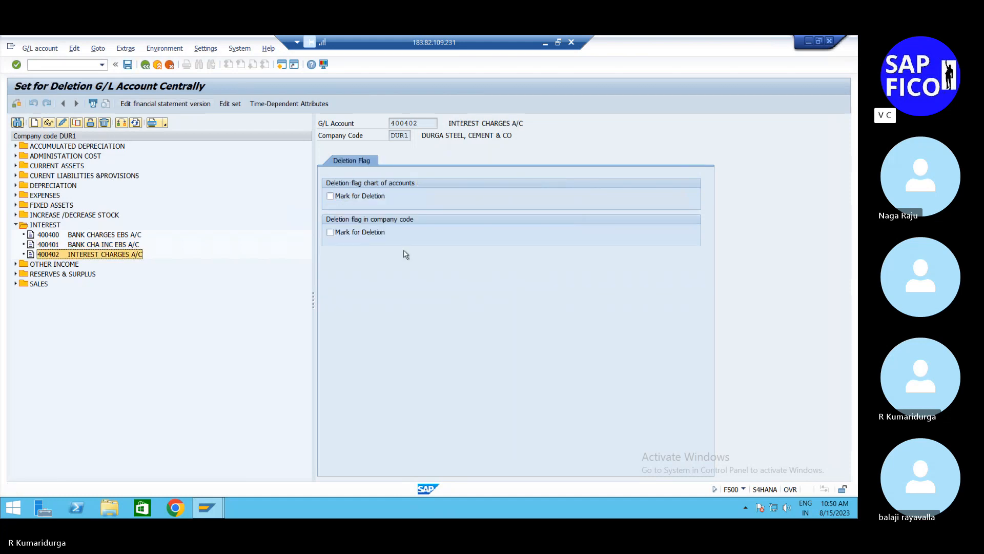
left_click(330, 197)
left_click(330, 232)
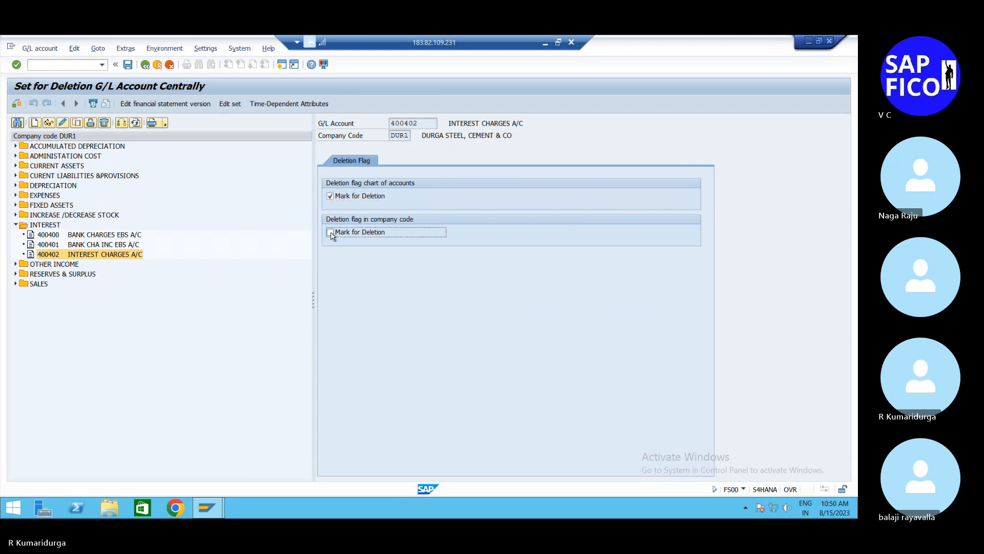
left_click(127, 65)
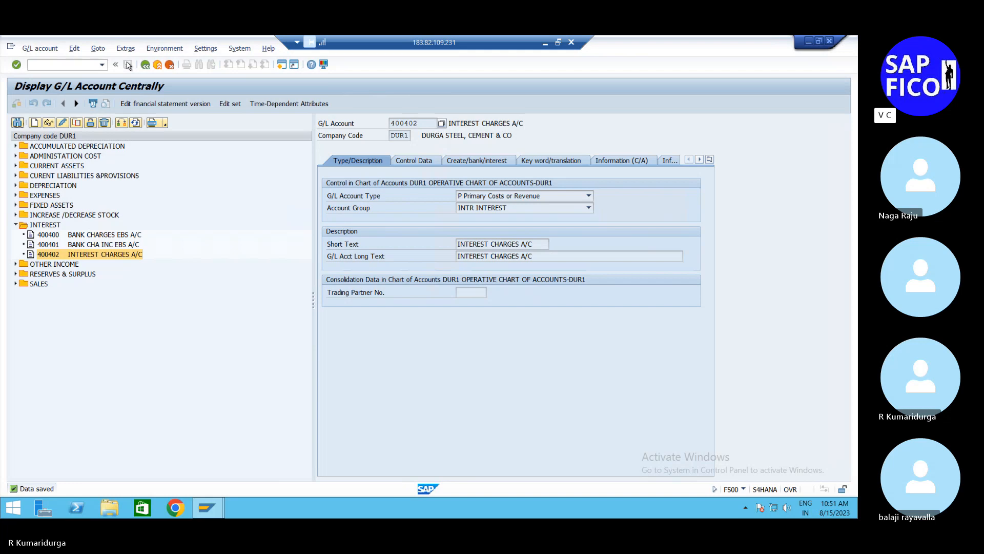
Step: Leave and rerun transaction FS00, and check the deletion flags of INTEREST group account 400400
left_click(145, 66)
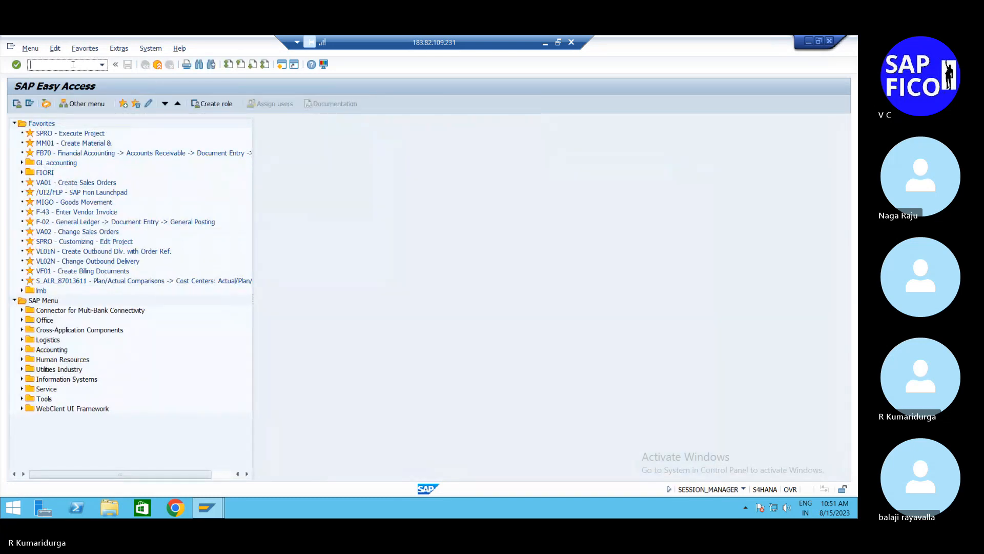
type("FS00")
key("Return")
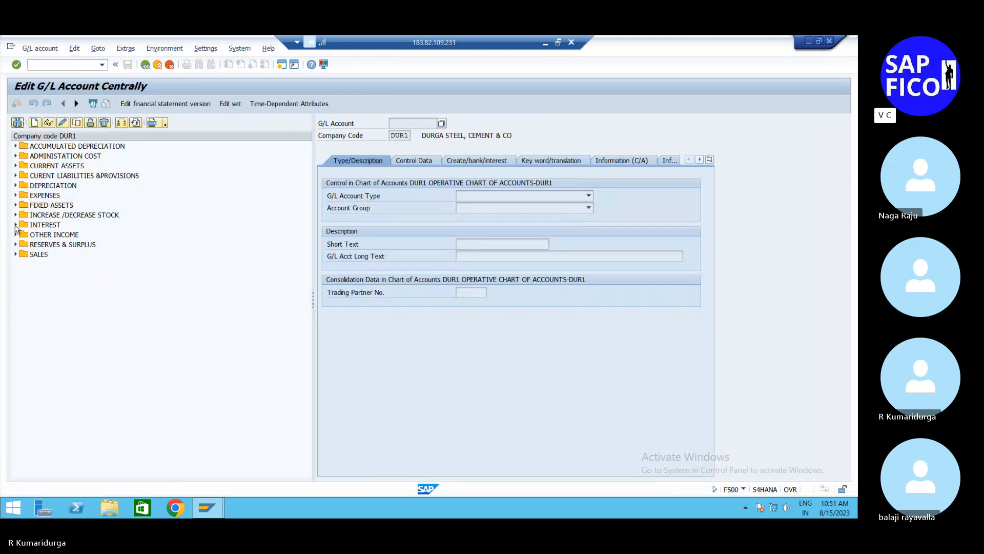
left_click(16, 225)
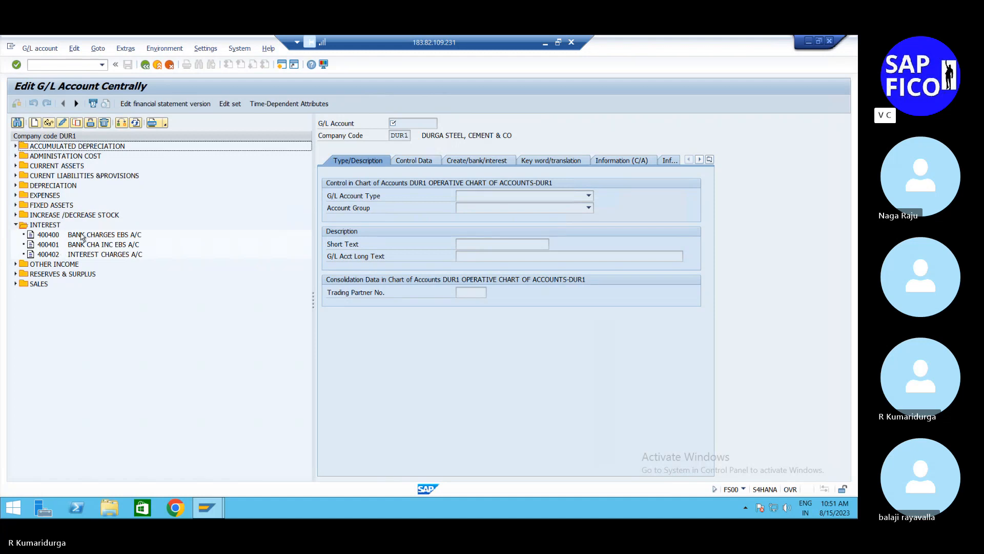
left_click(82, 236)
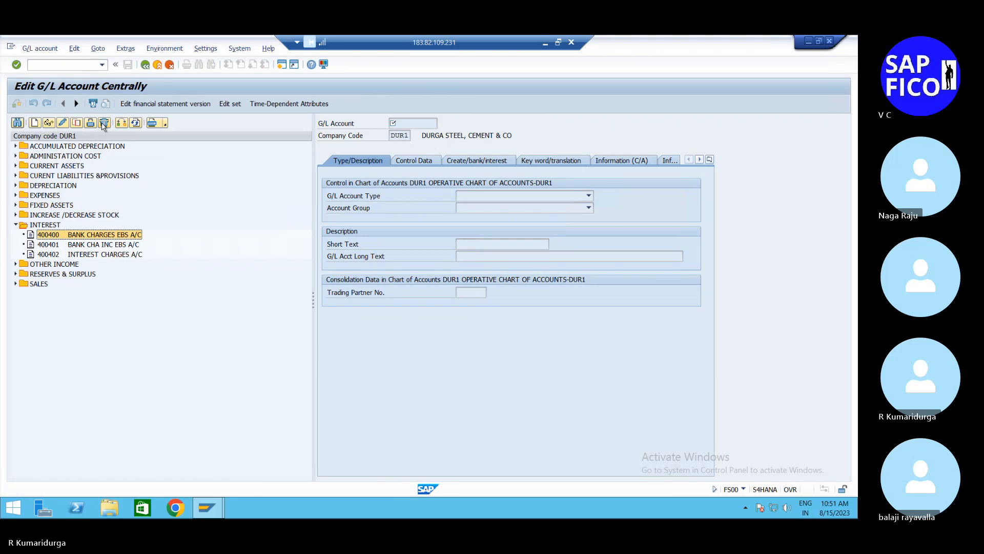
left_click(104, 123)
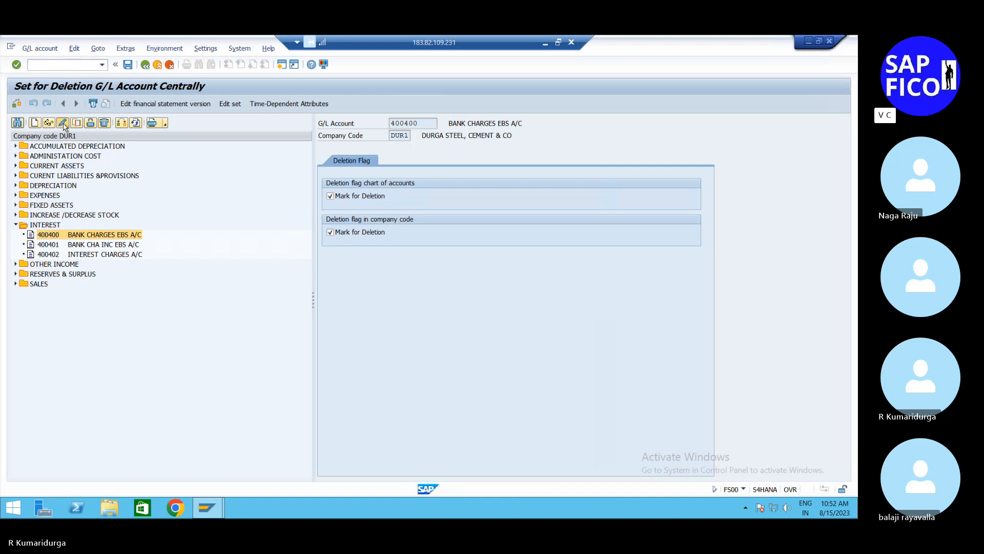
Step: Check the cost element category of account 400400 in change mode, return to its deletion flags and try to save
left_click(62, 123)
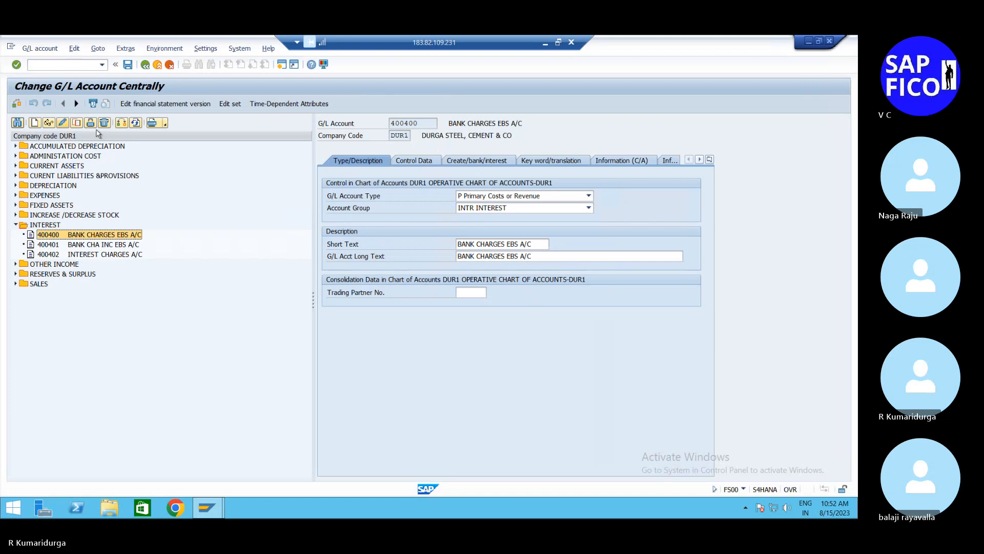
left_click(406, 159)
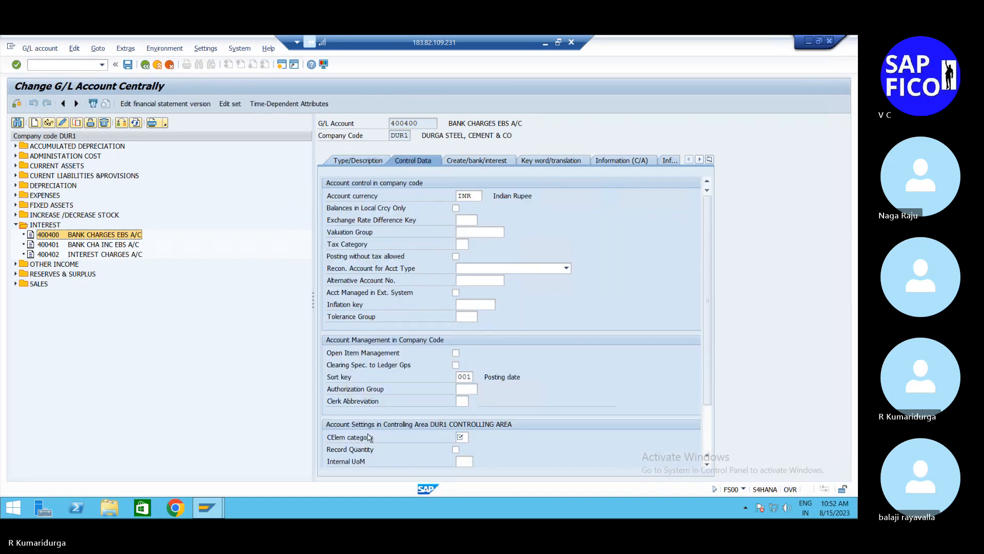
left_click(465, 437)
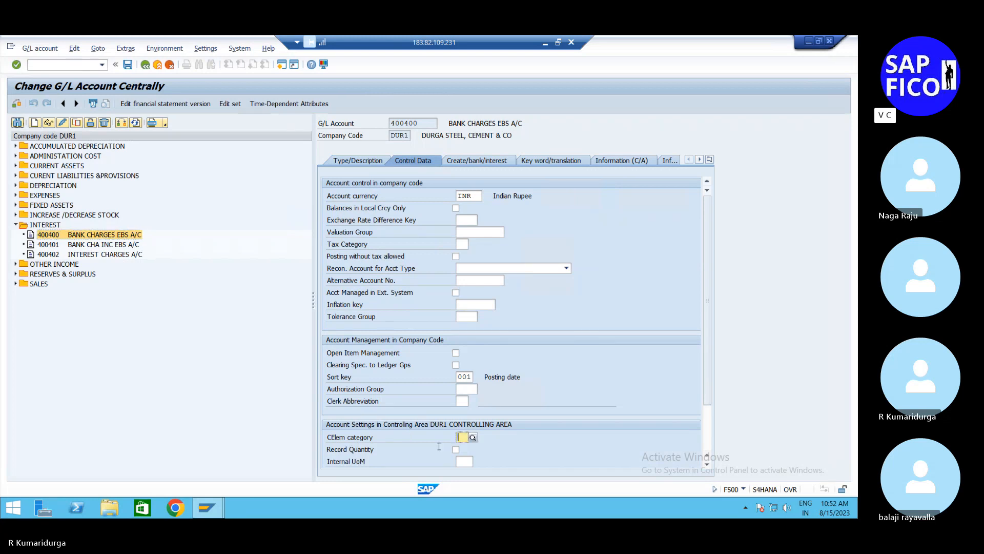
left_click(104, 122)
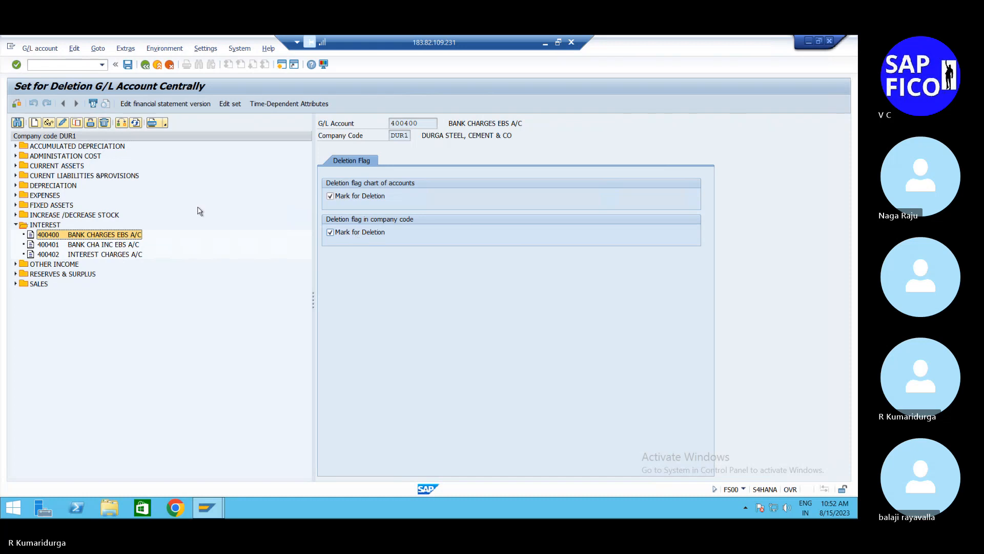
left_click(127, 65)
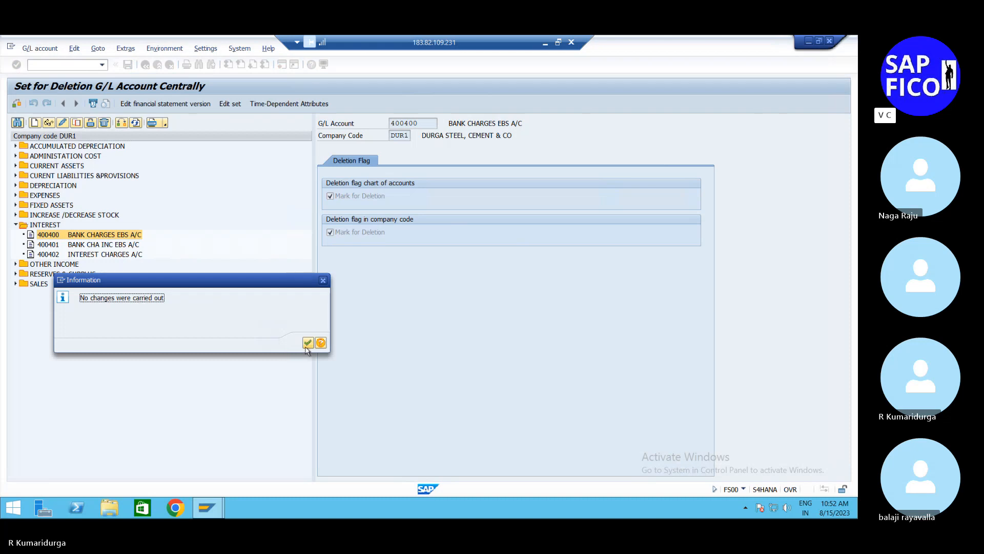
left_click(306, 345)
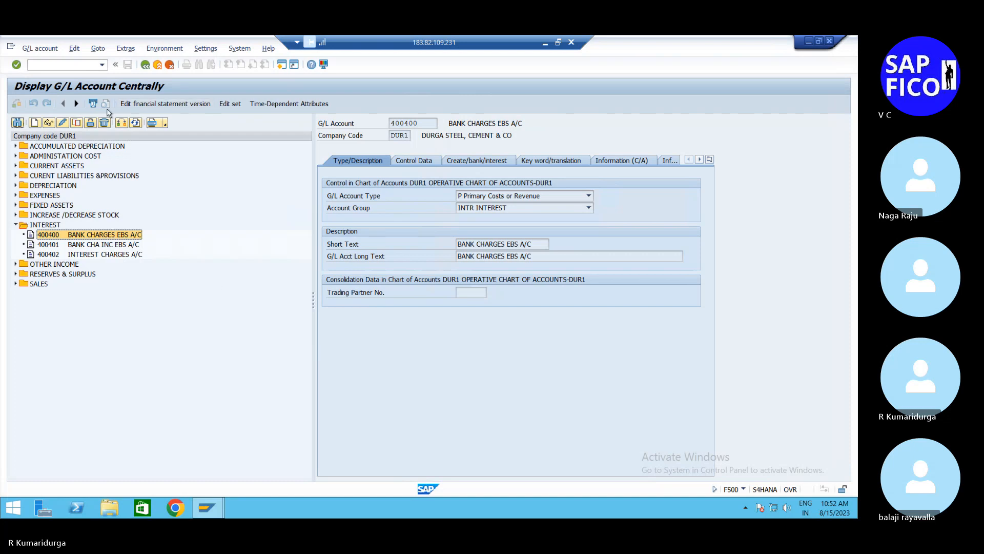
Step: Restart transaction FS00 and display account 400400 from the INTEREST group
left_click(82, 65)
type("/n")
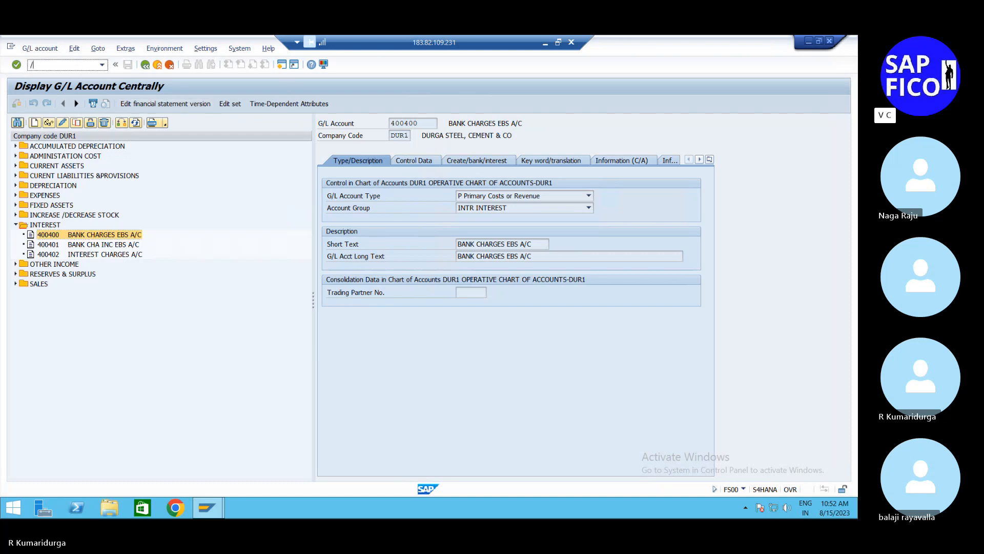
key("Return")
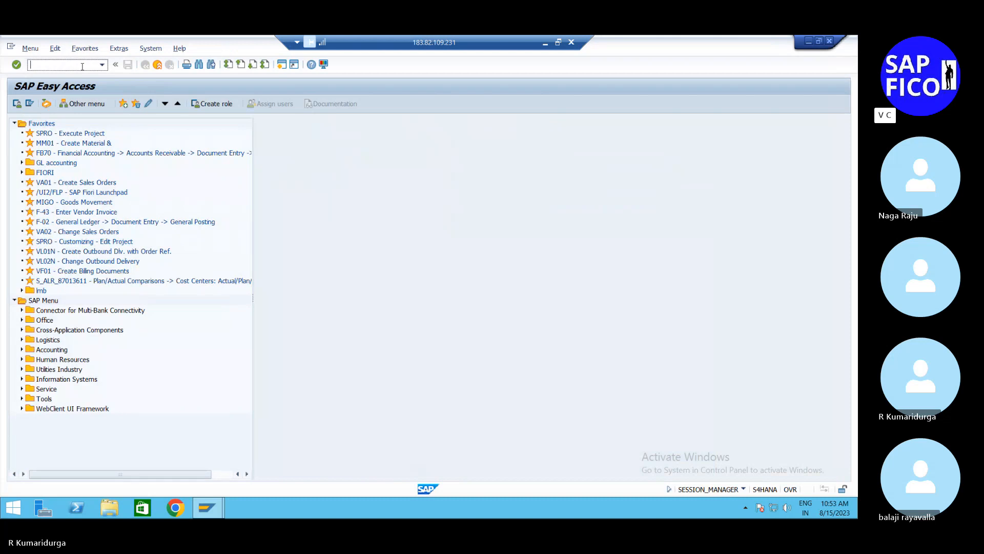
type("FS00")
key("Return")
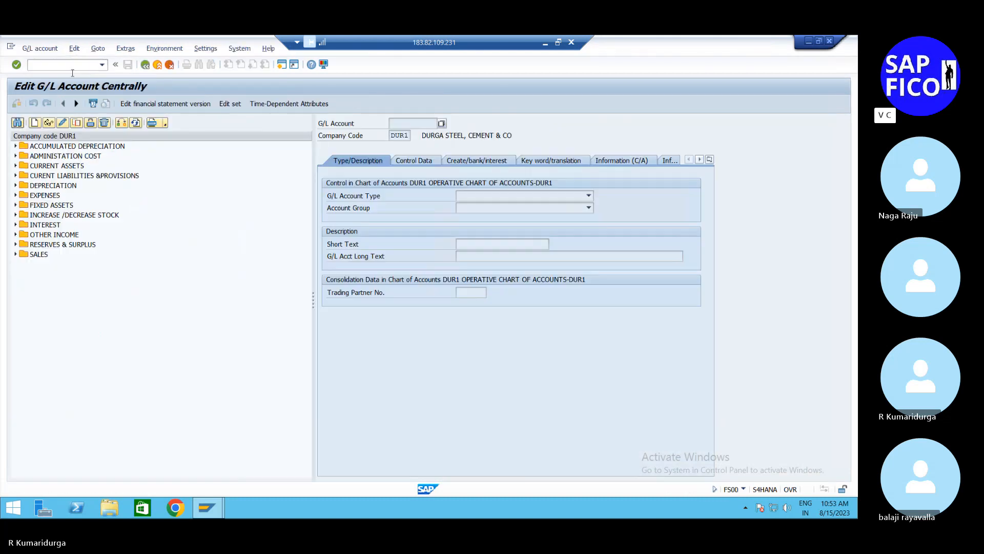
left_click(16, 225)
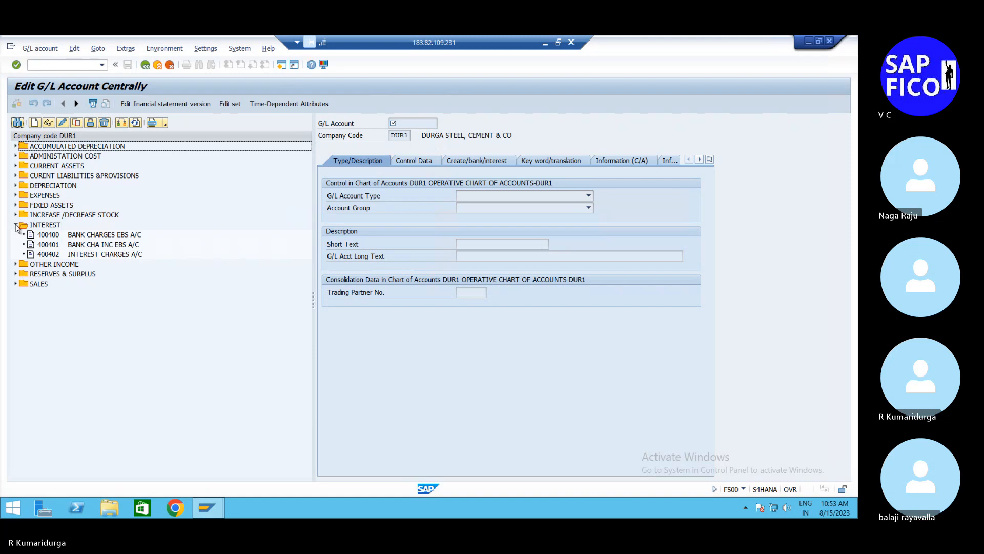
double_click(61, 235)
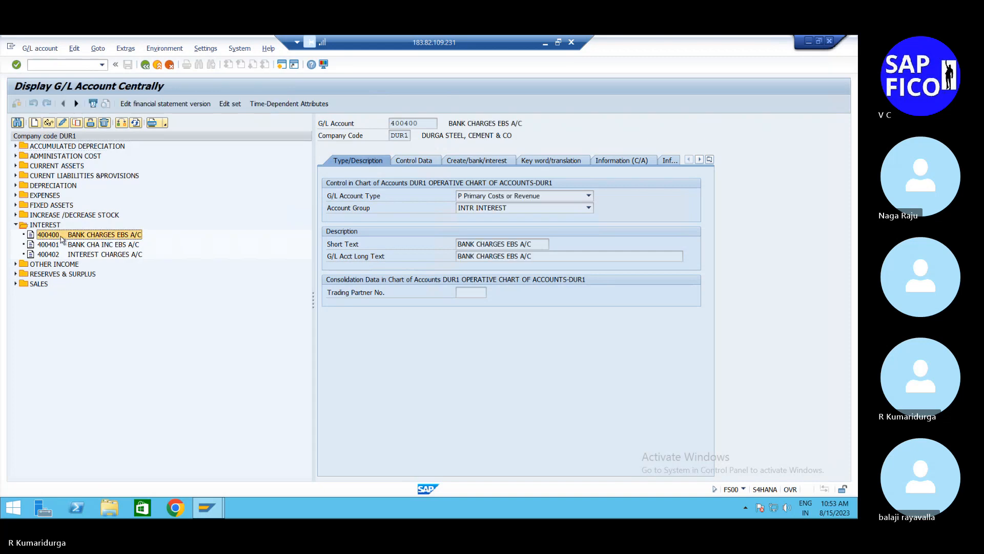
Step: Set the cost element category of account 400400 to 01, Primary costs/cost-reducing revenues, and save
left_click(63, 123)
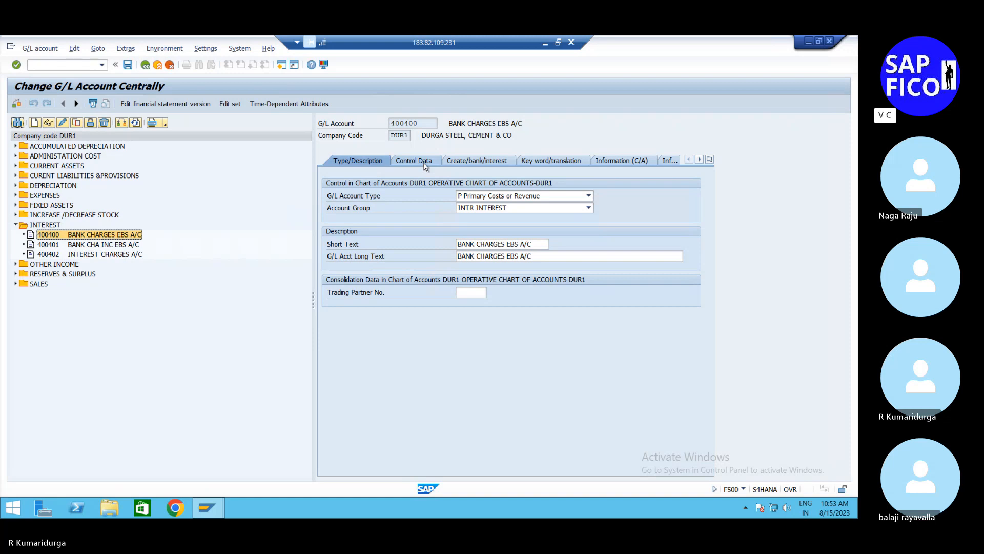
left_click(425, 164)
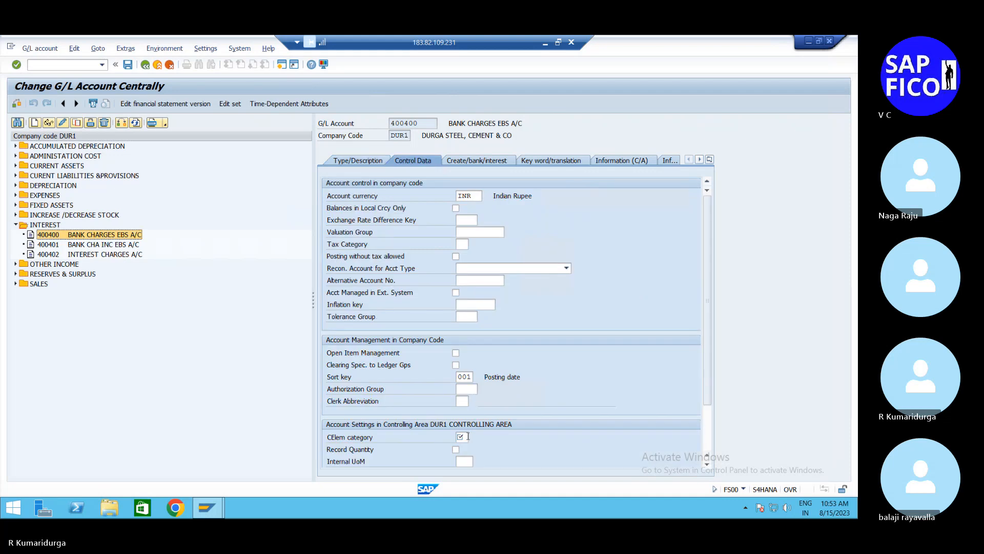
left_click(467, 436)
left_click(474, 437)
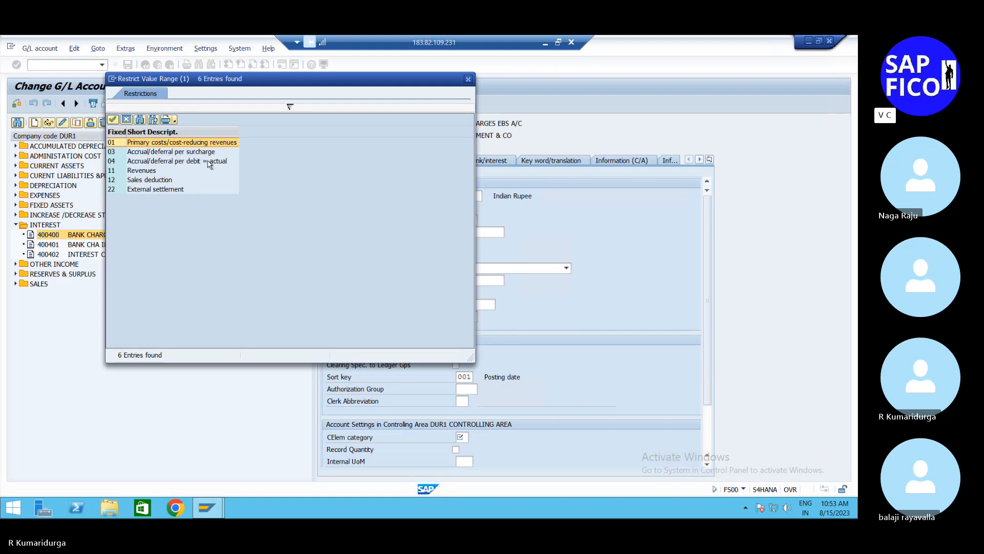
double_click(165, 143)
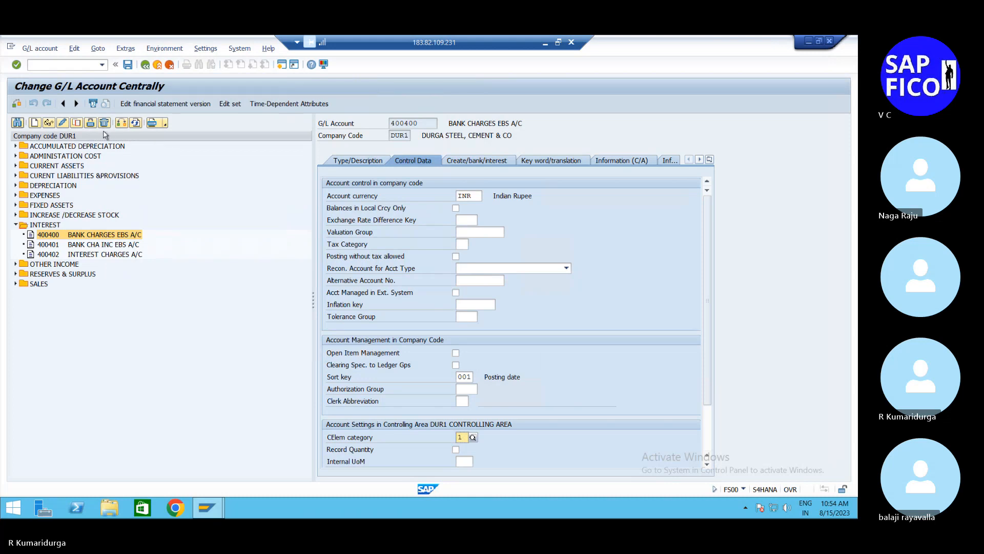
left_click(129, 66)
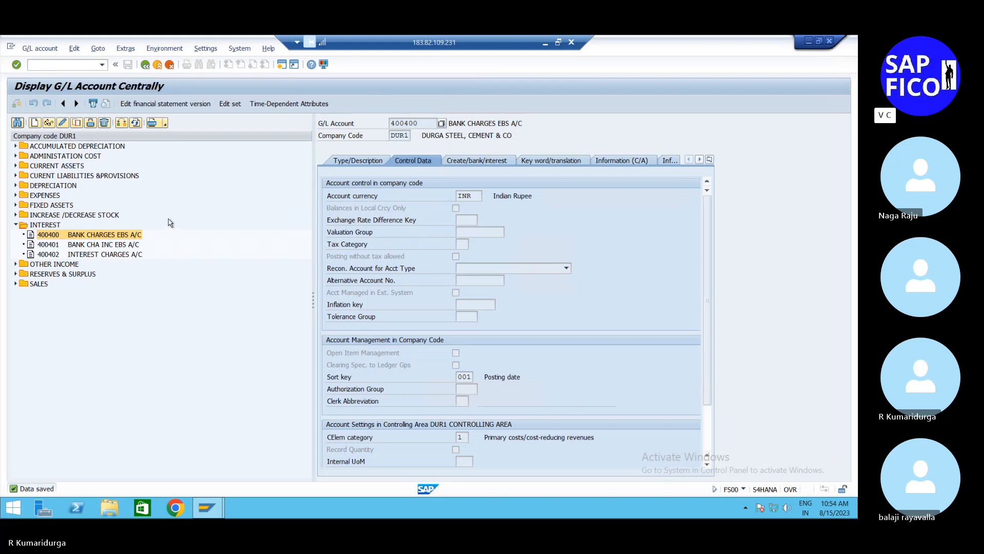
Step: Remove the deletion flags of account 400400 in both the chart of accounts and the company code, and save
left_click(103, 124)
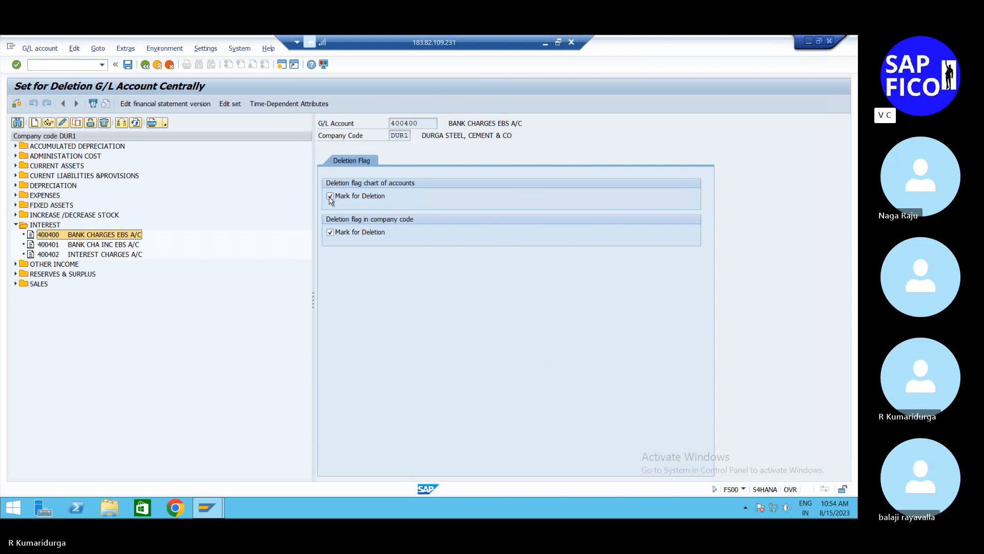
left_click(334, 197)
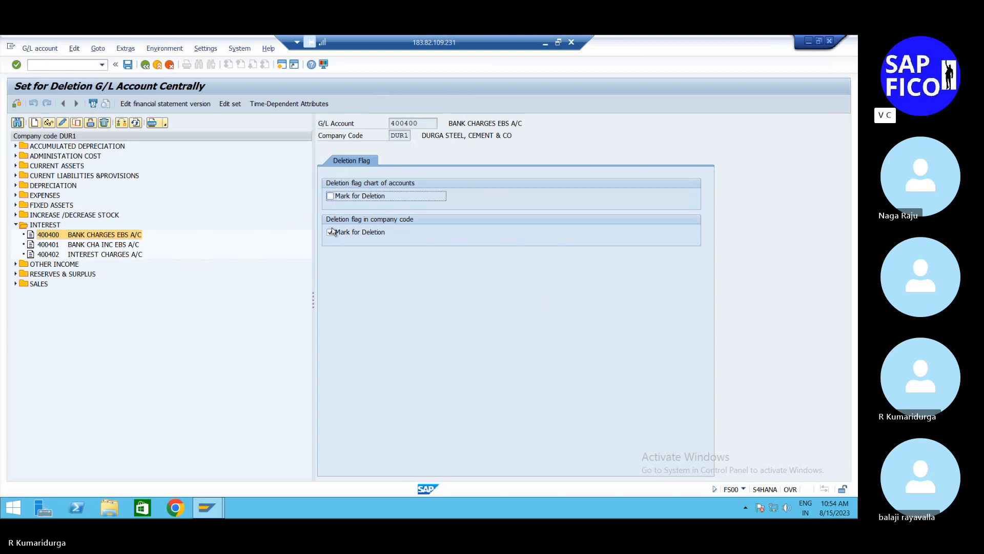
left_click(330, 234)
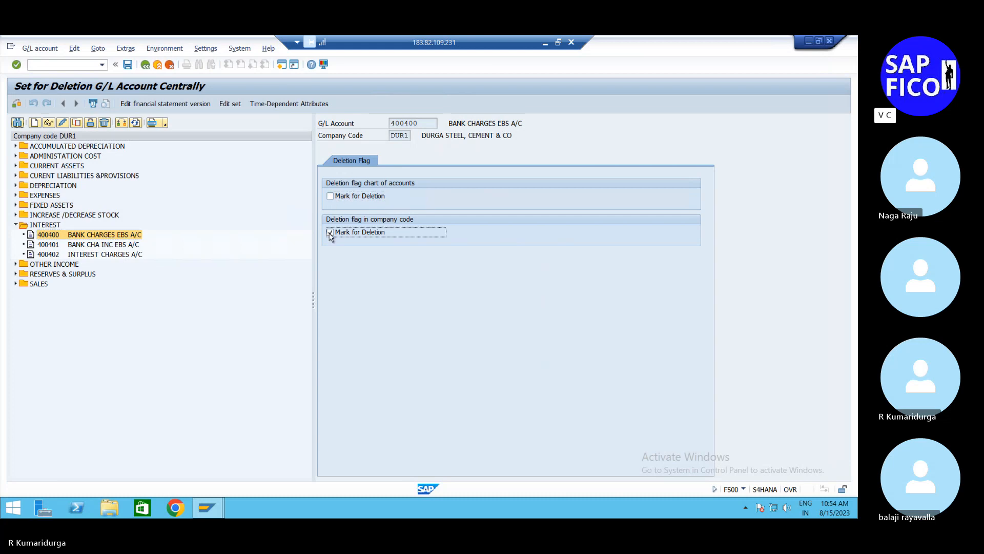
left_click(128, 65)
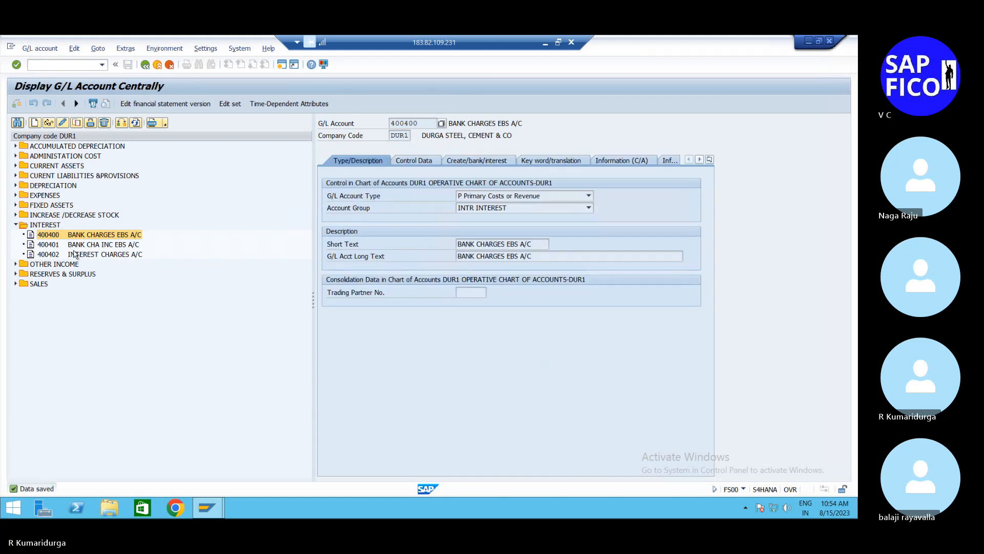
Step: Remove the deletion flags of account 400401 in both the chart of accounts and the company code, saving while switching to change mode
double_click(78, 246)
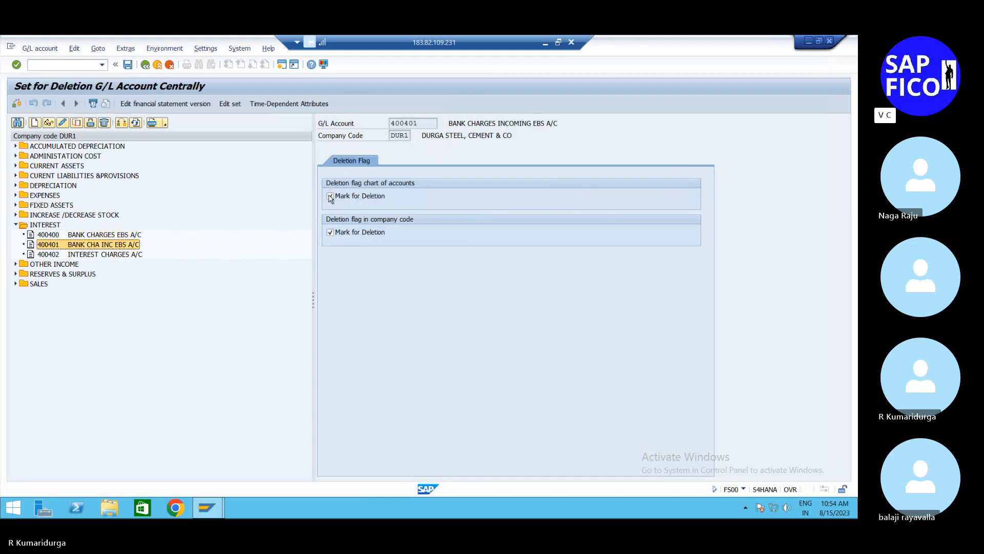
left_click(331, 198)
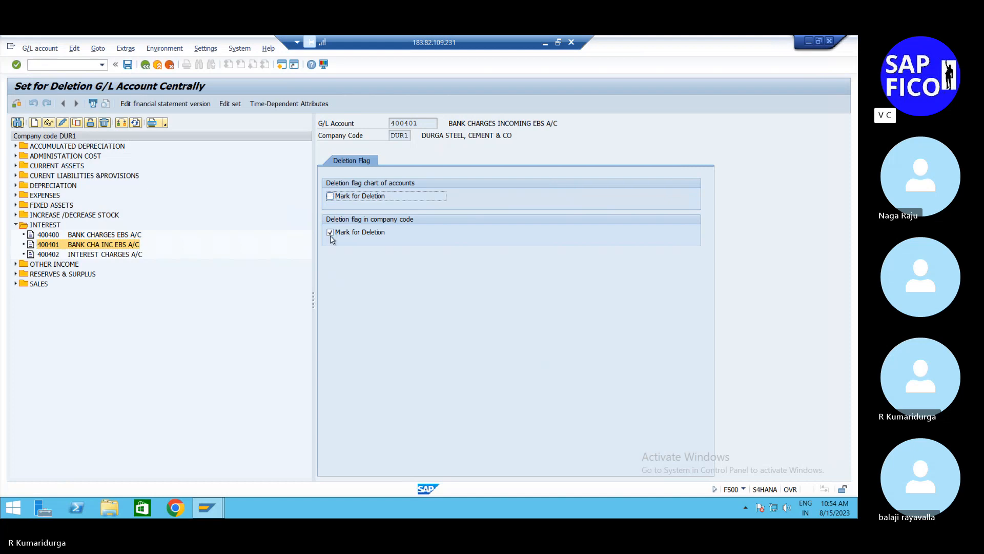
left_click(330, 233)
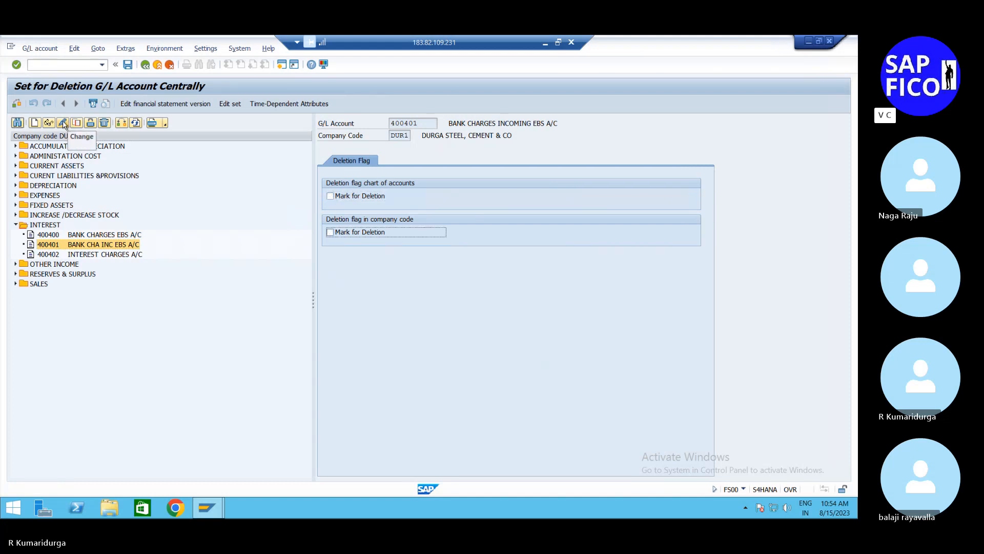
left_click(63, 123)
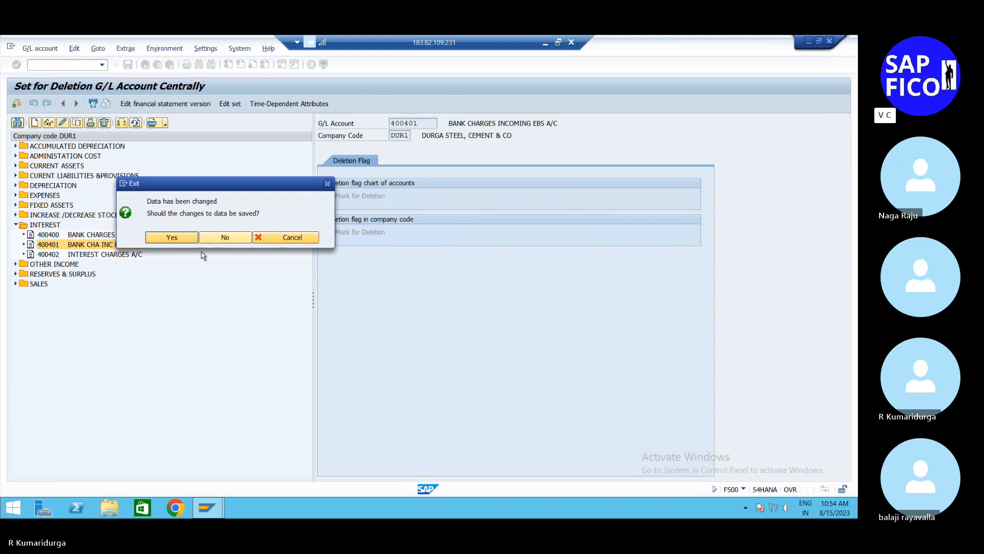
left_click(171, 237)
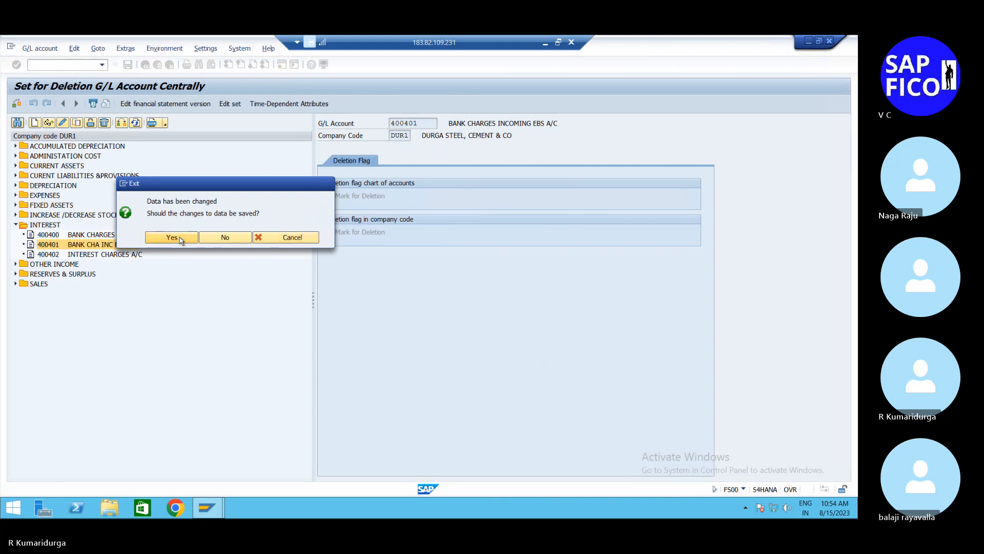
Step: Set the cost element category of account 400401 to 01, Primary costs/cost-reducing revenues, and save
left_click(433, 162)
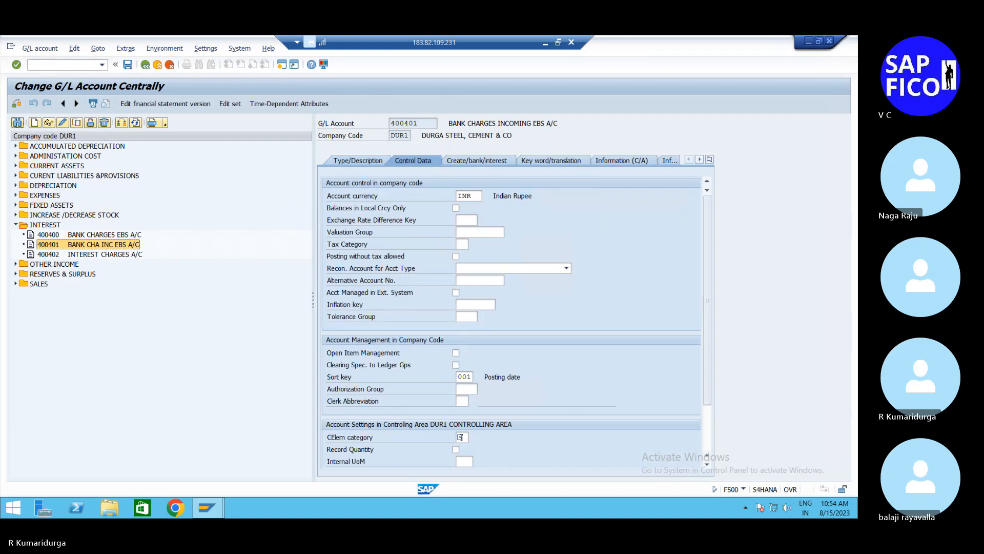
left_click(461, 437)
left_click(473, 439)
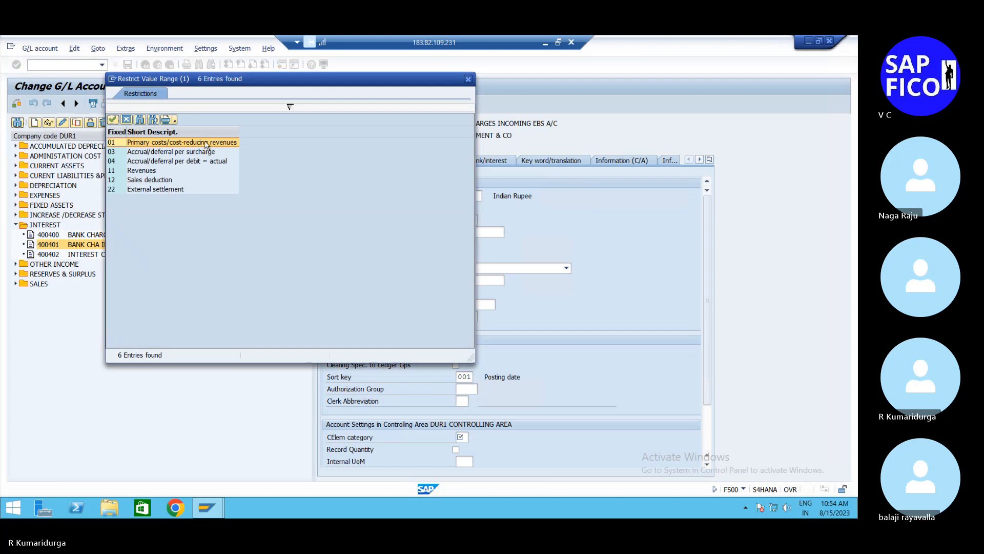
double_click(206, 143)
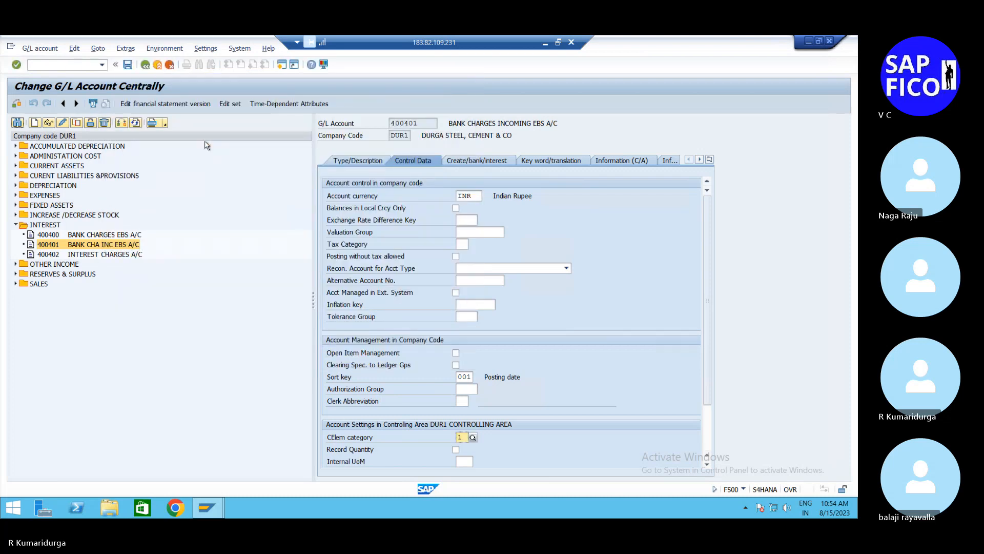
left_click(128, 65)
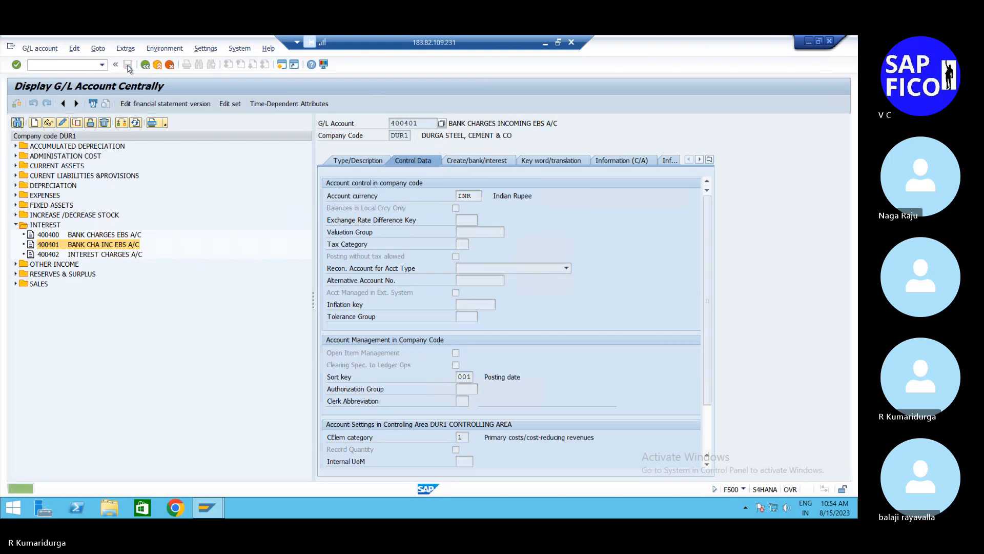
Step: Remove the company code posting block from account 400401 and save
left_click(90, 123)
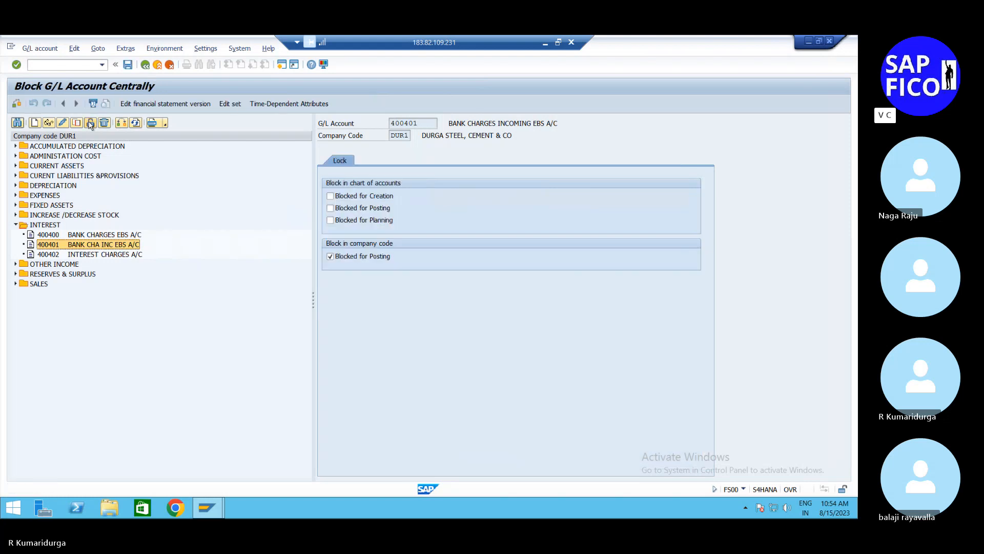
left_click(328, 257)
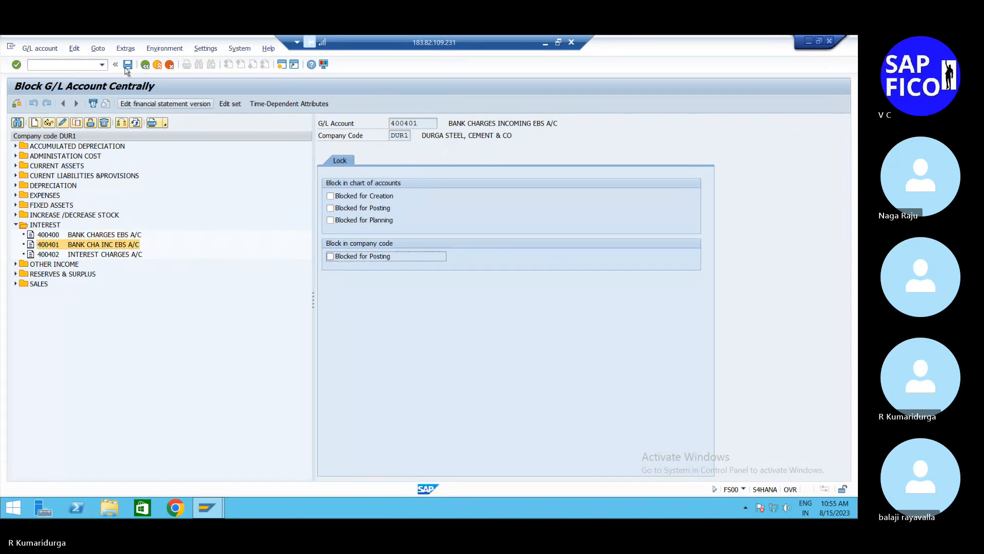
left_click(128, 65)
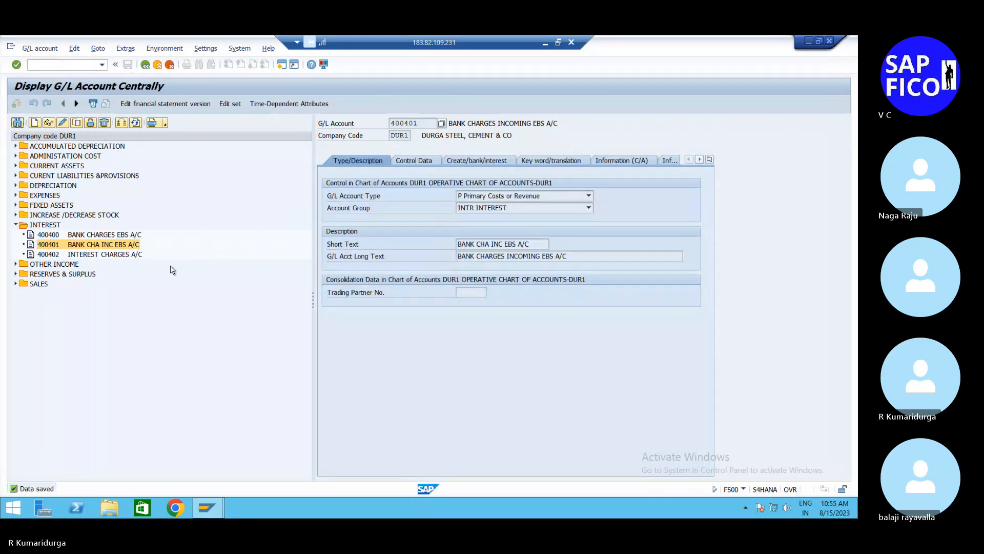
Step: Remove the company code posting block from account 400400 and save
double_click(107, 234)
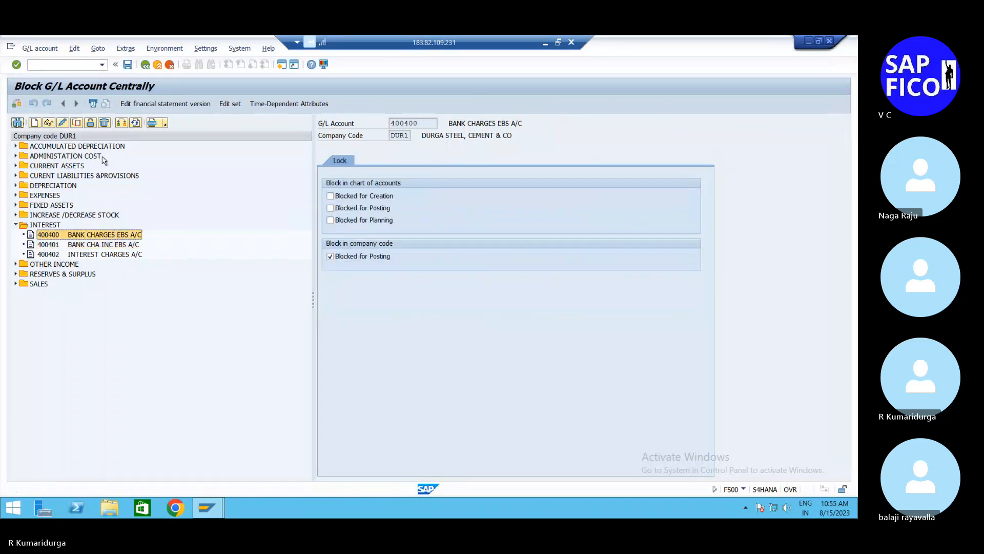
left_click(330, 255)
left_click(330, 256)
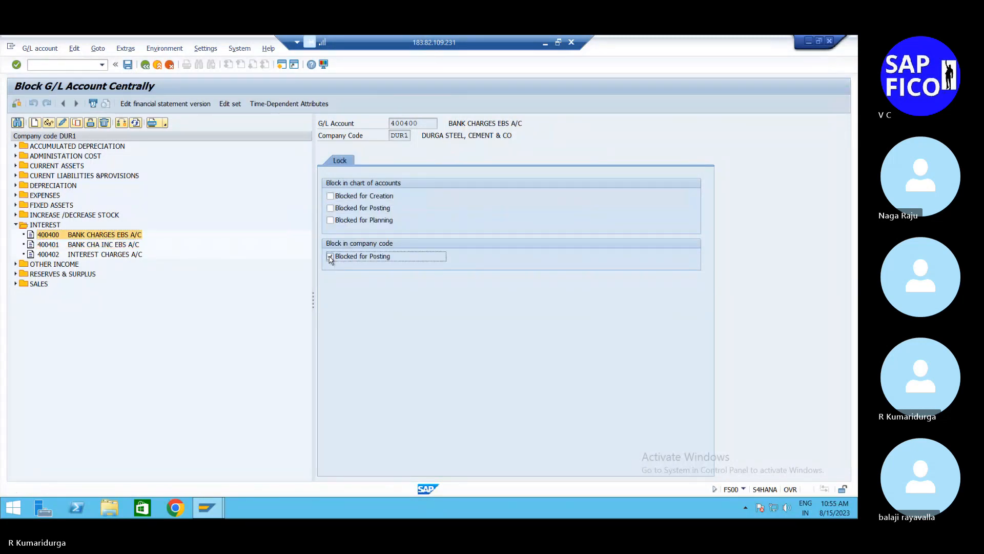
left_click(128, 64)
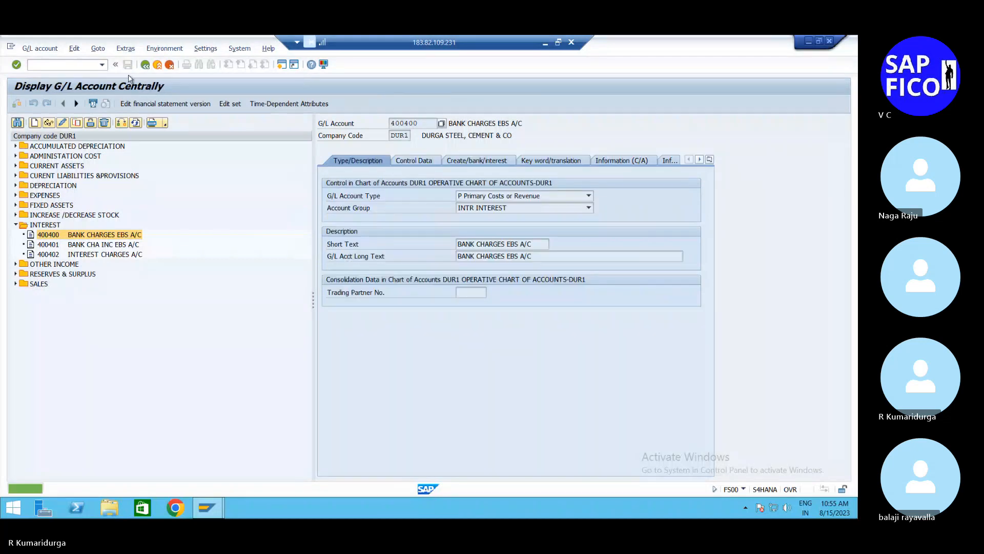
Step: Remove the company code posting block from account 400402, save, and display its control data
double_click(105, 254)
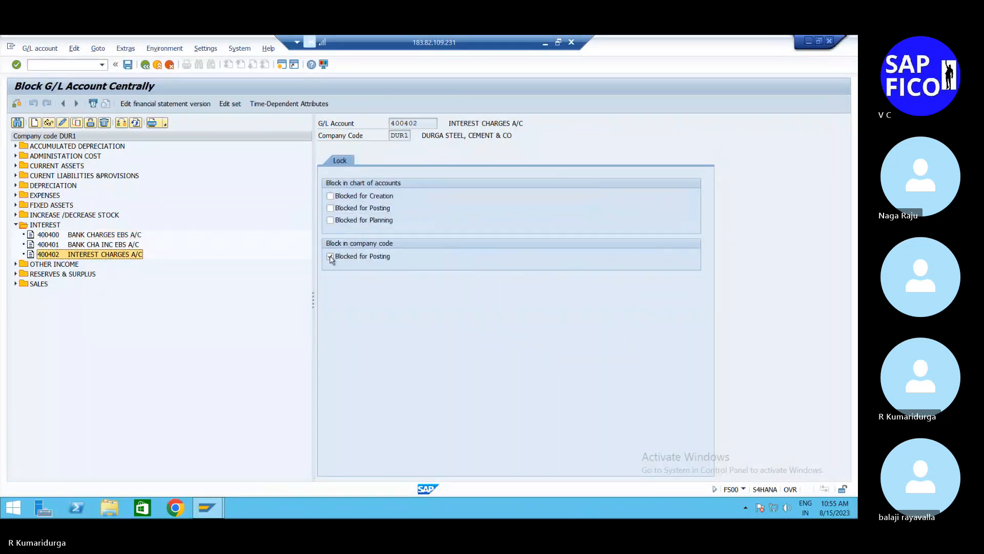
left_click(128, 65)
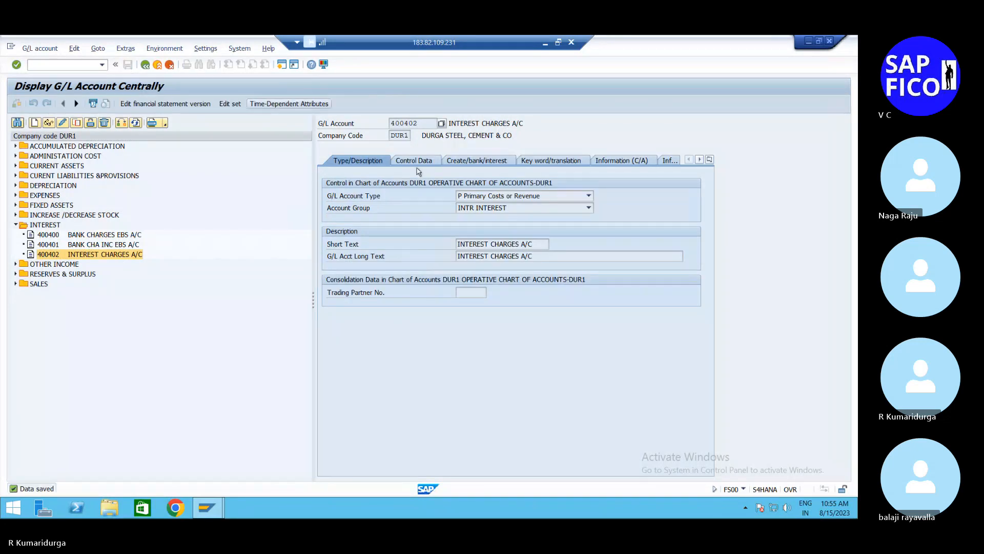
left_click(418, 160)
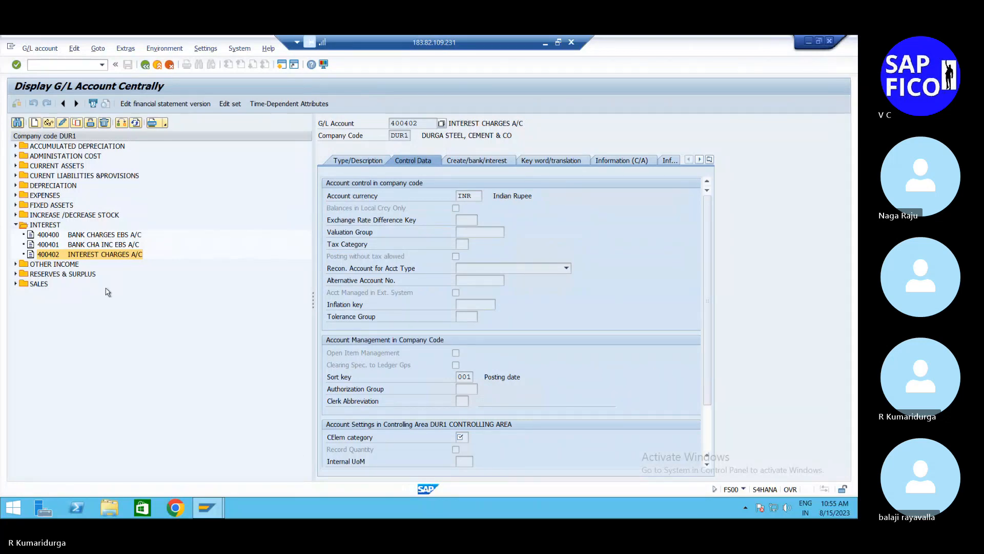
Step: Reopen account 400401 in change mode, clear its cost element category and try to save
double_click(123, 248)
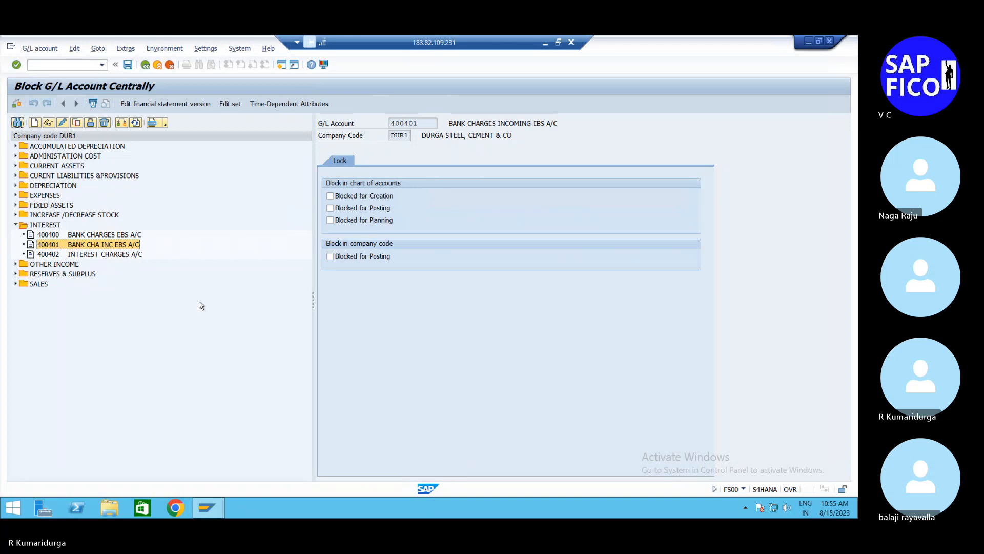
left_click(62, 124)
left_click(413, 160)
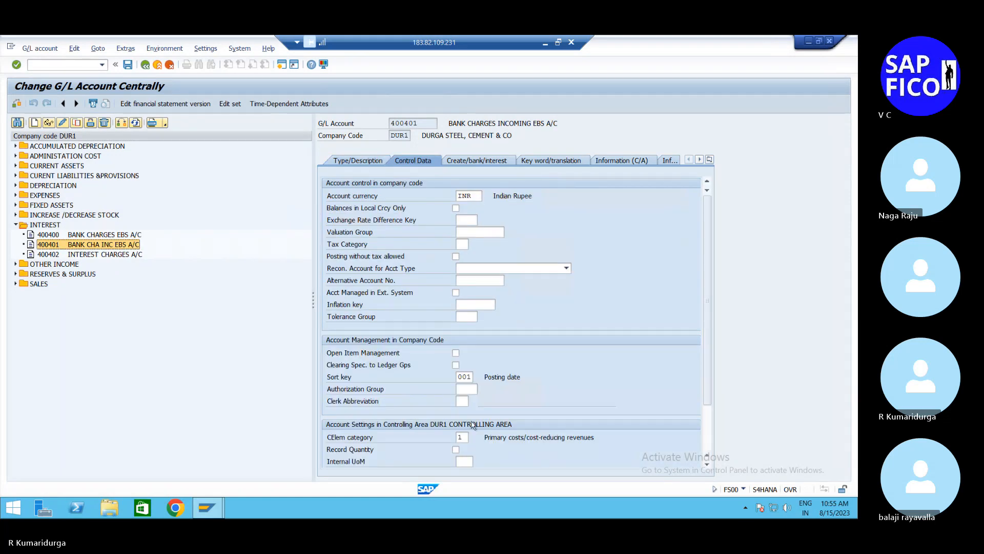
left_click(465, 437)
key("Return")
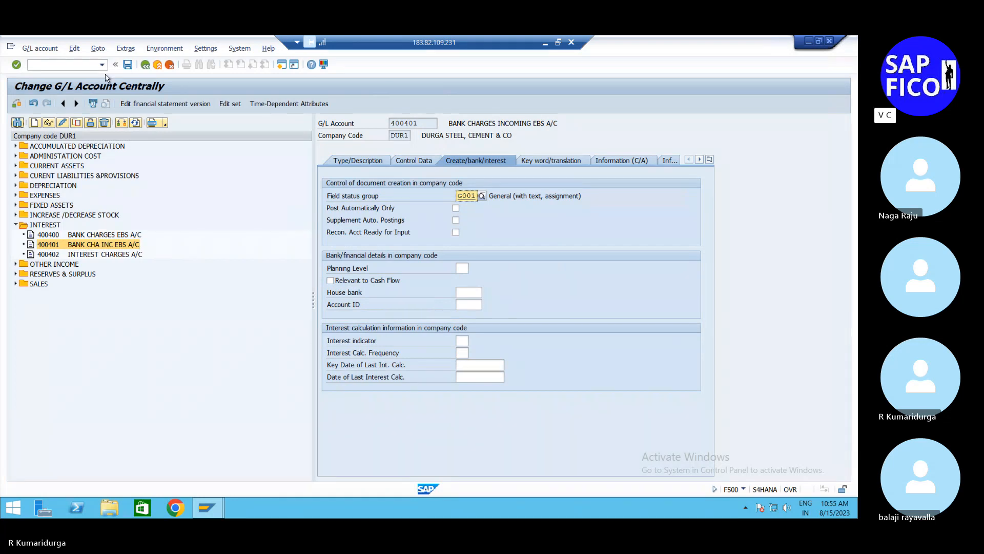
left_click(128, 65)
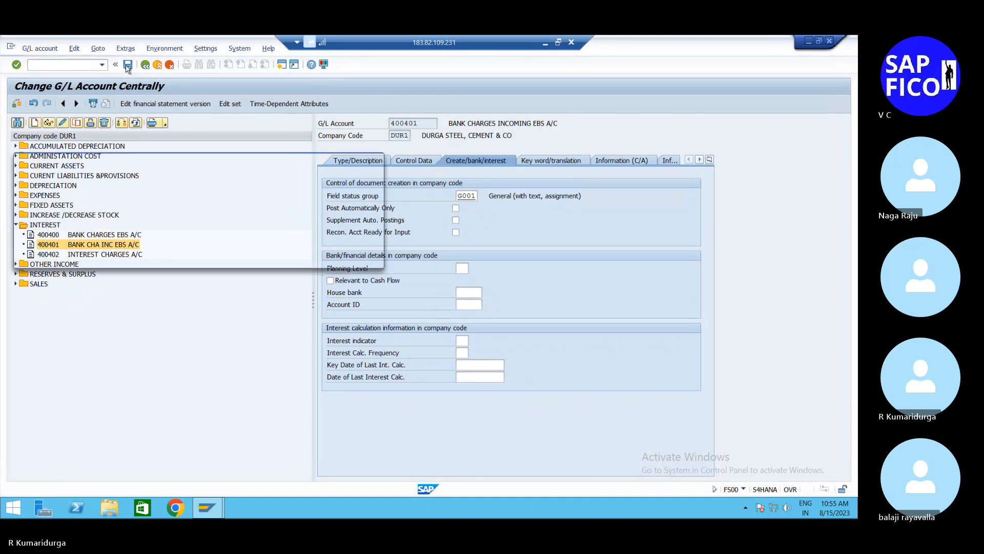
Step: Enter cost element category 1 again in the control data of account 400401 and save
left_click(376, 160)
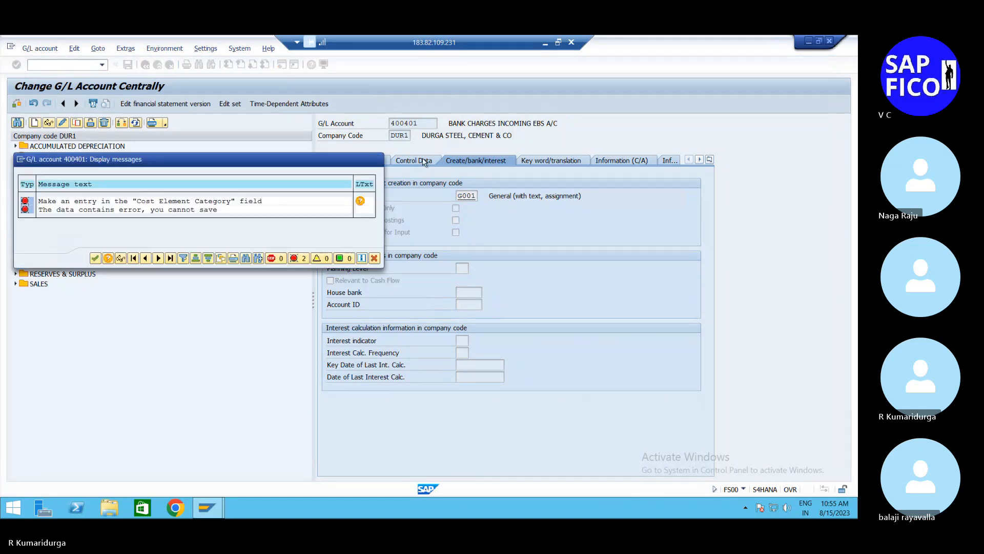
left_click(424, 162)
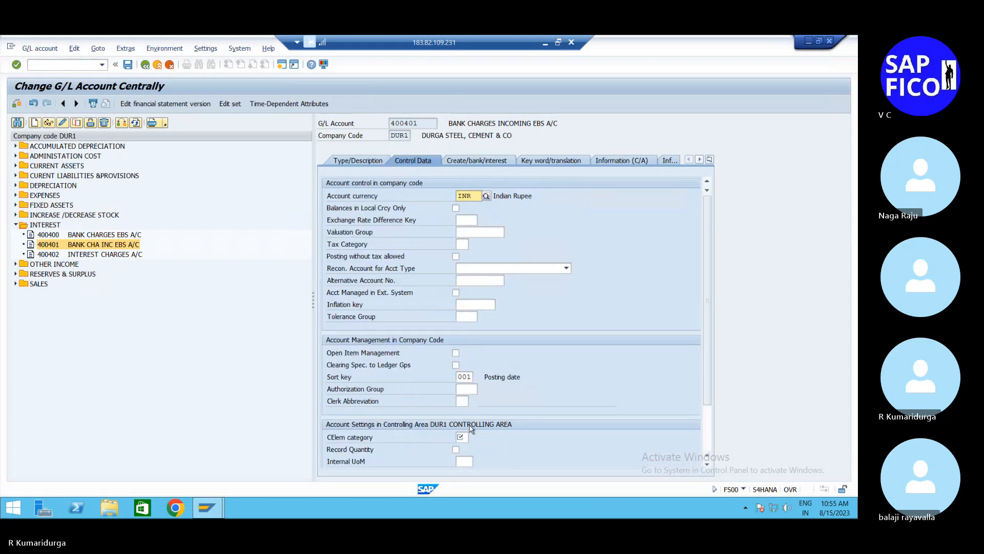
left_click(461, 437)
type("1")
key("Return")
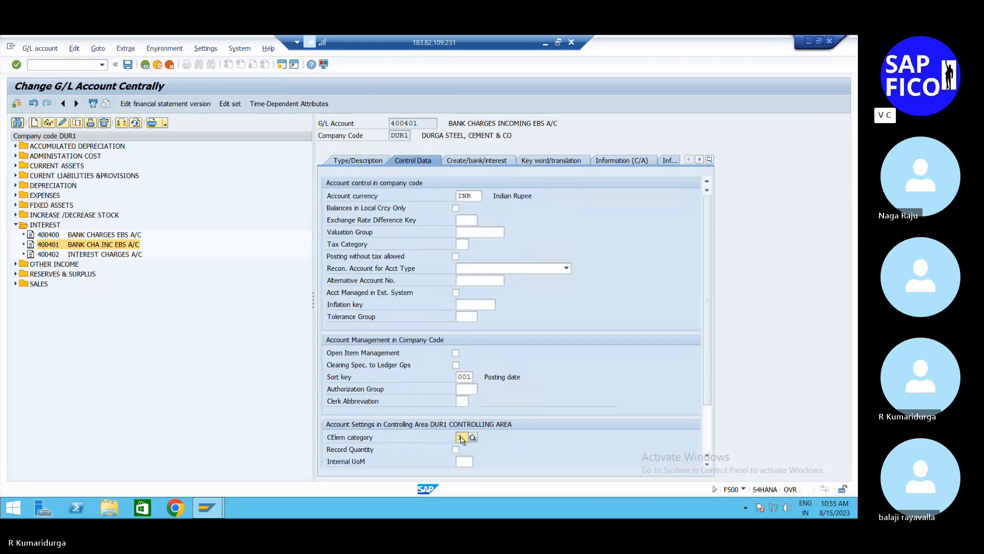
left_click(116, 64)
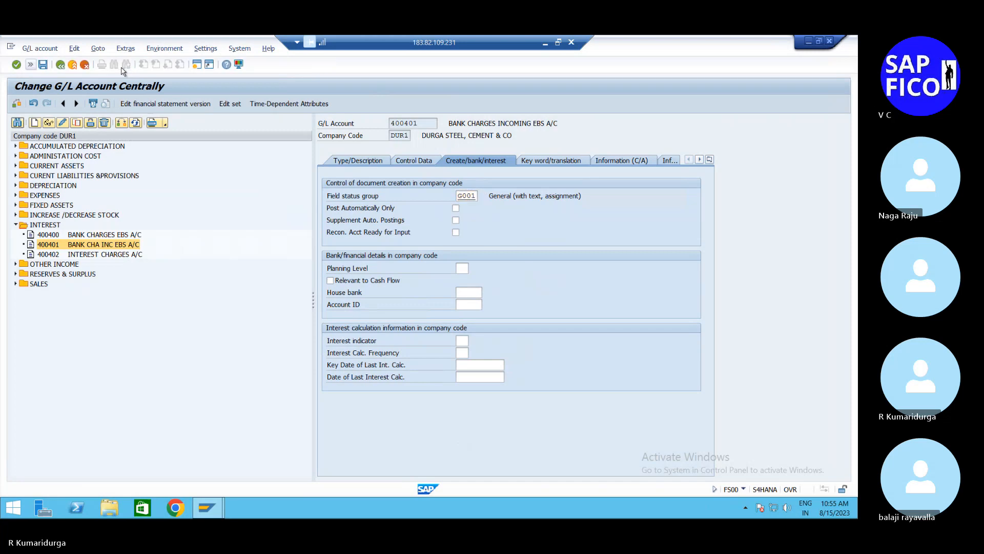
left_click(32, 65)
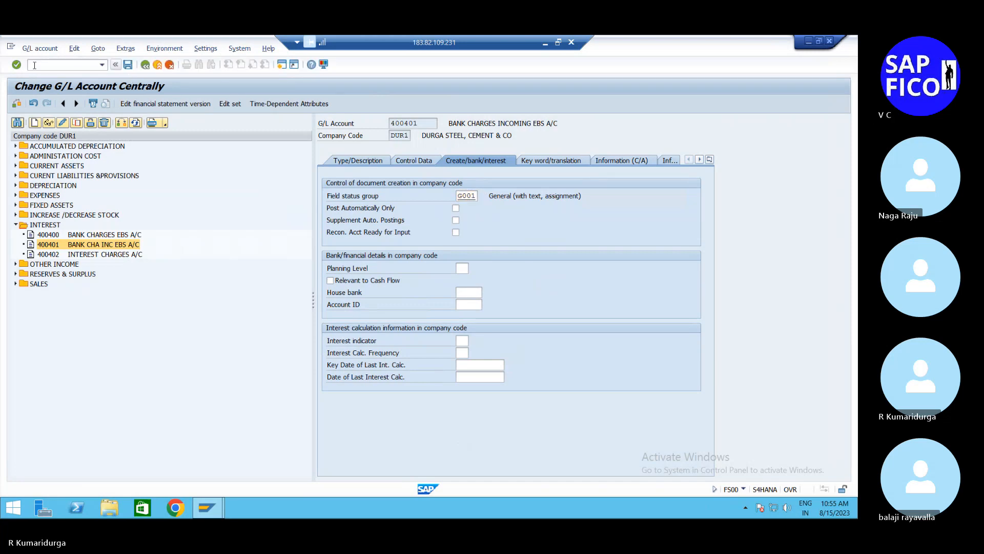
left_click(128, 65)
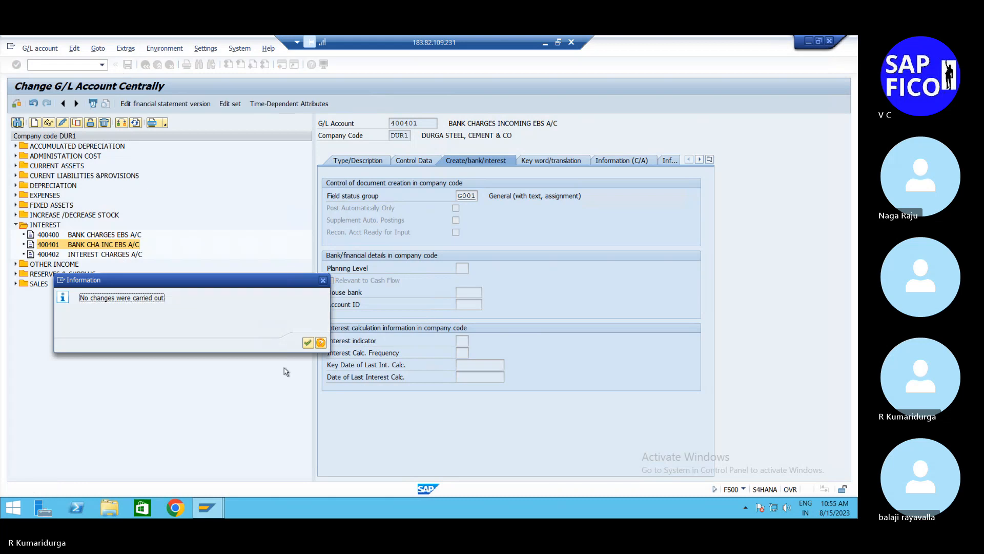
left_click(307, 342)
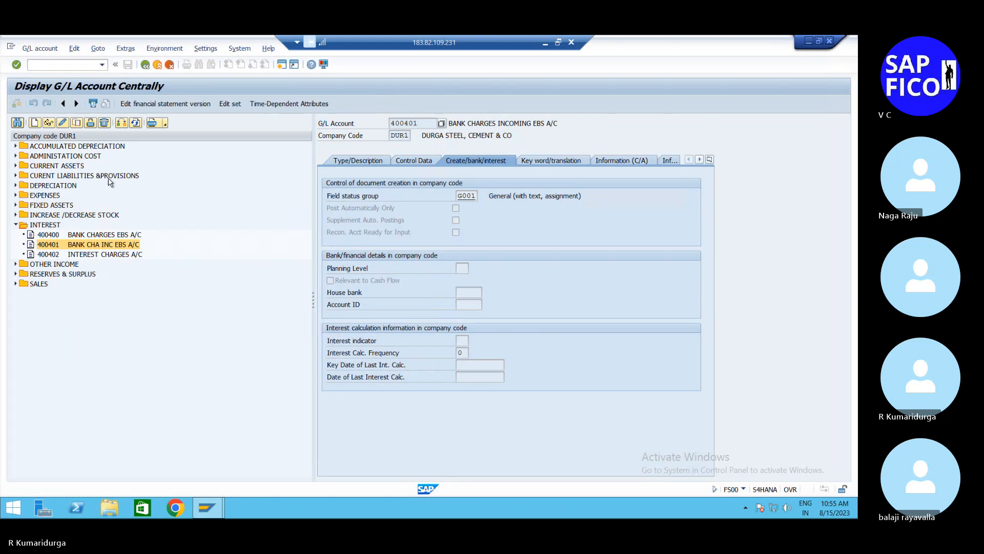
Step: Restart transaction FS00 and display account 400402 from the INTEREST group
left_click(54, 65)
type("/N")
key("Return")
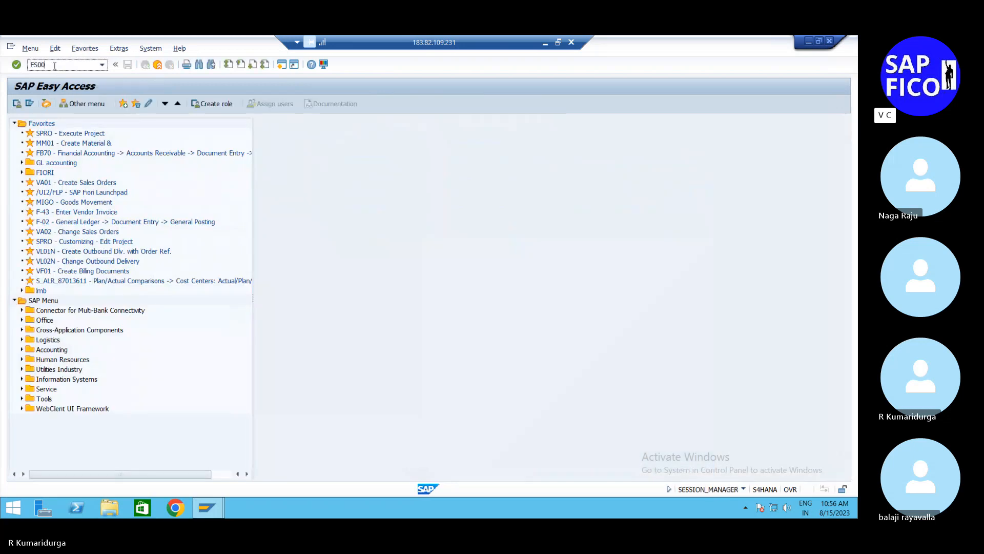
key("Return")
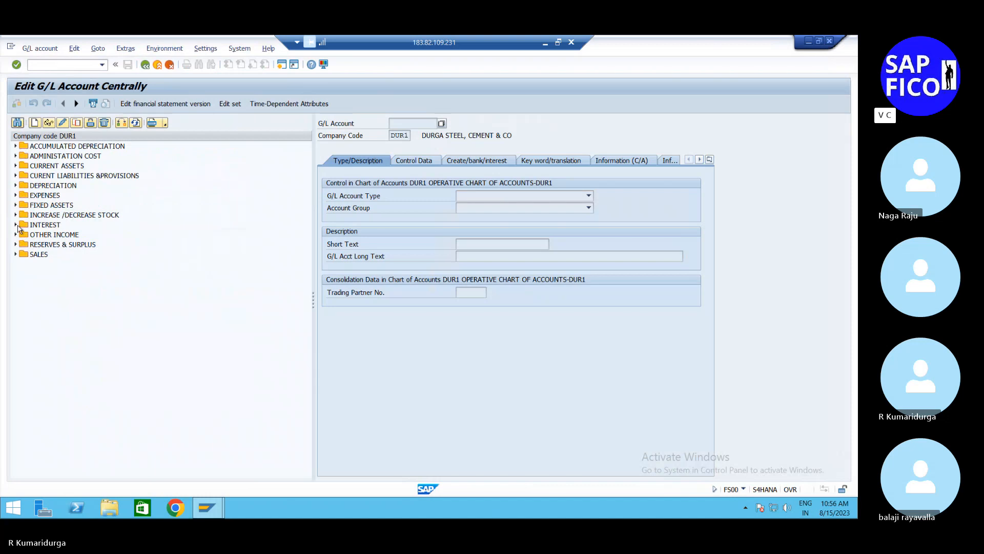
left_click(18, 227)
double_click(51, 254)
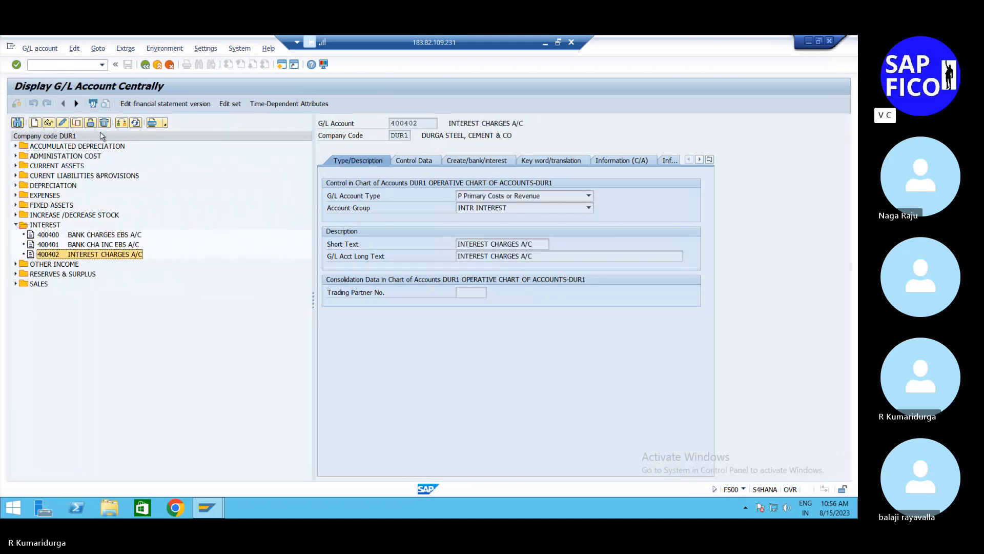
Step: Try to remove the chart of accounts and company code deletion flags from account 400402 and save
left_click(89, 123)
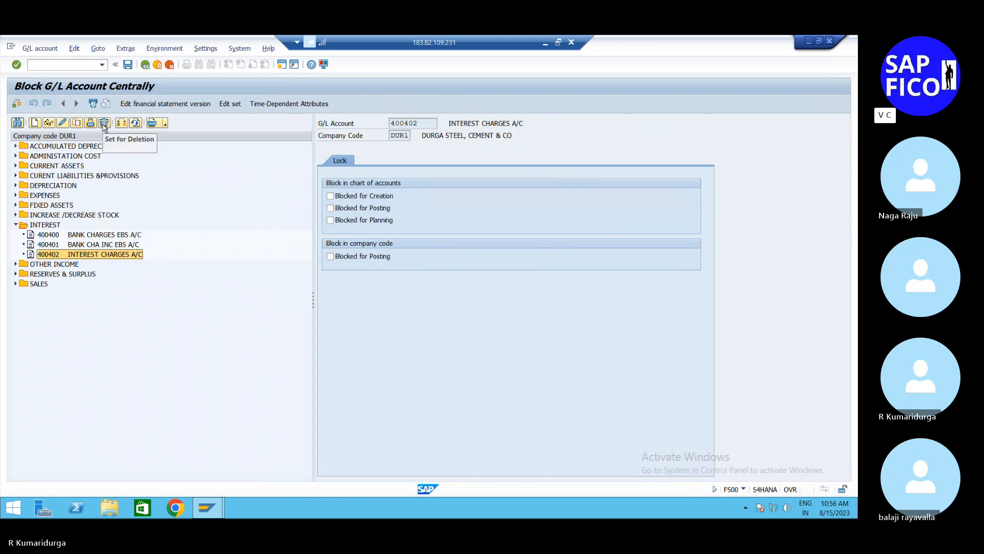
left_click(104, 123)
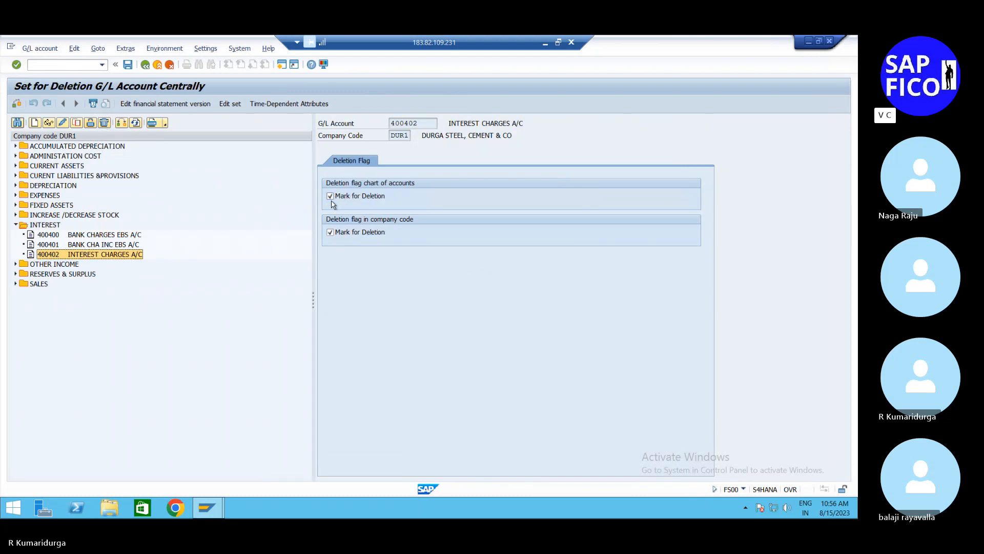
left_click(330, 197)
left_click(337, 233)
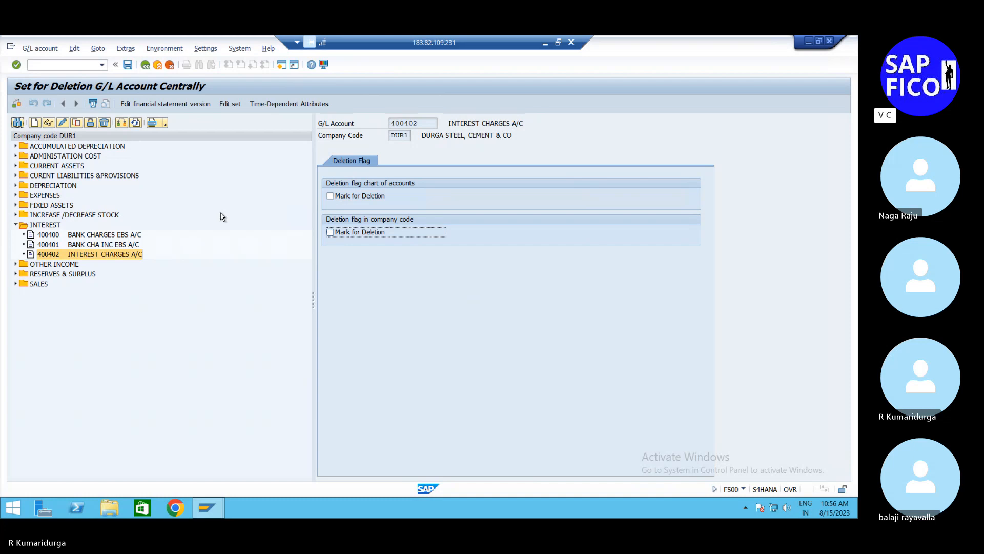
left_click(131, 70)
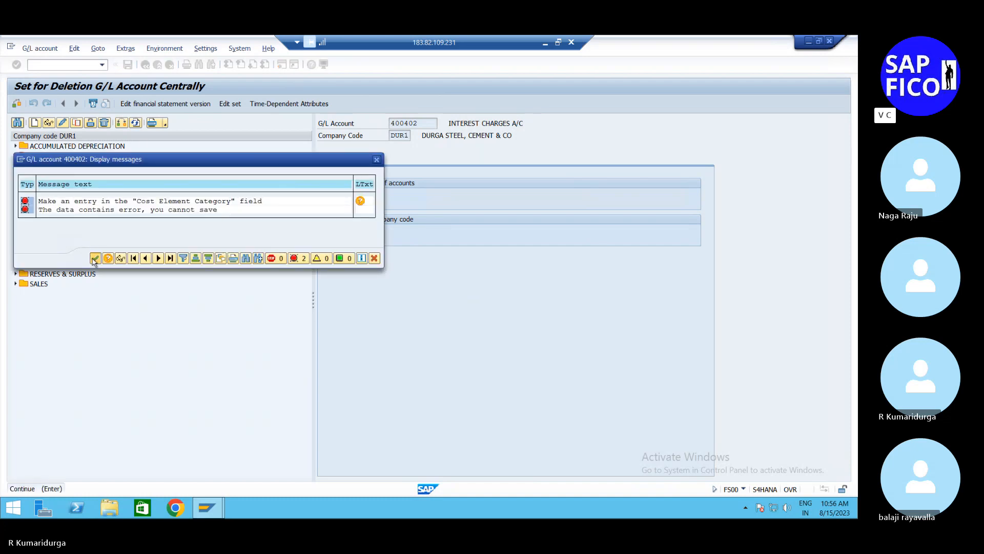
left_click(95, 258)
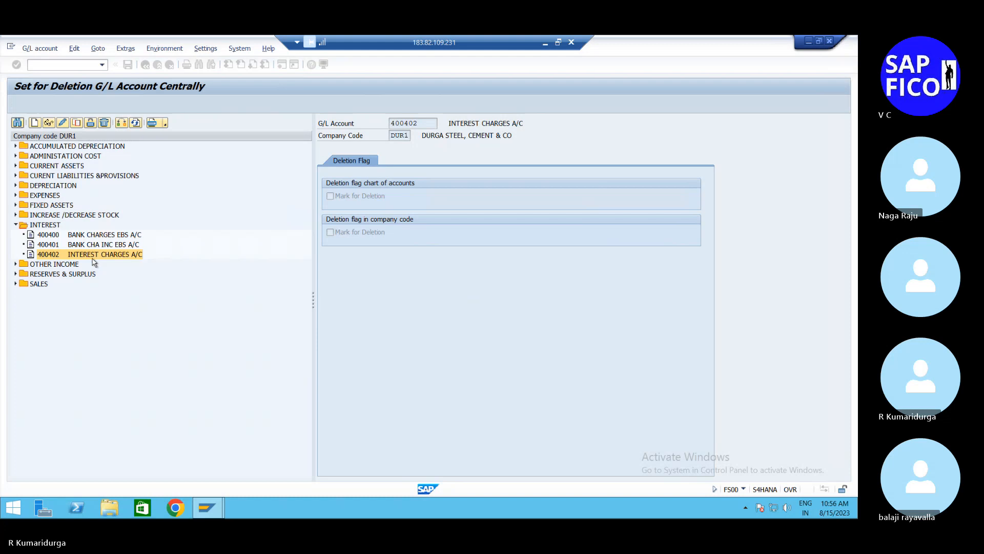
left_click(63, 123)
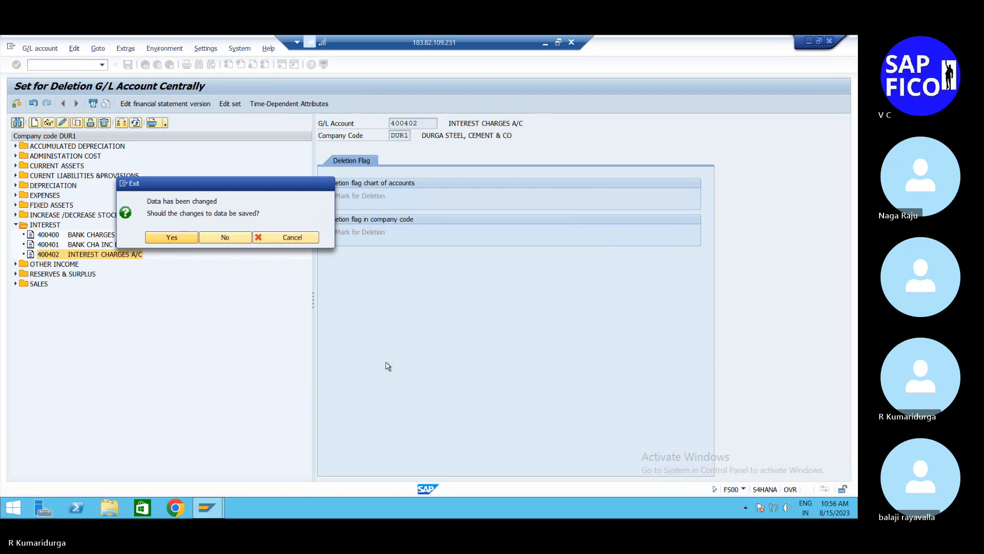
key("Return")
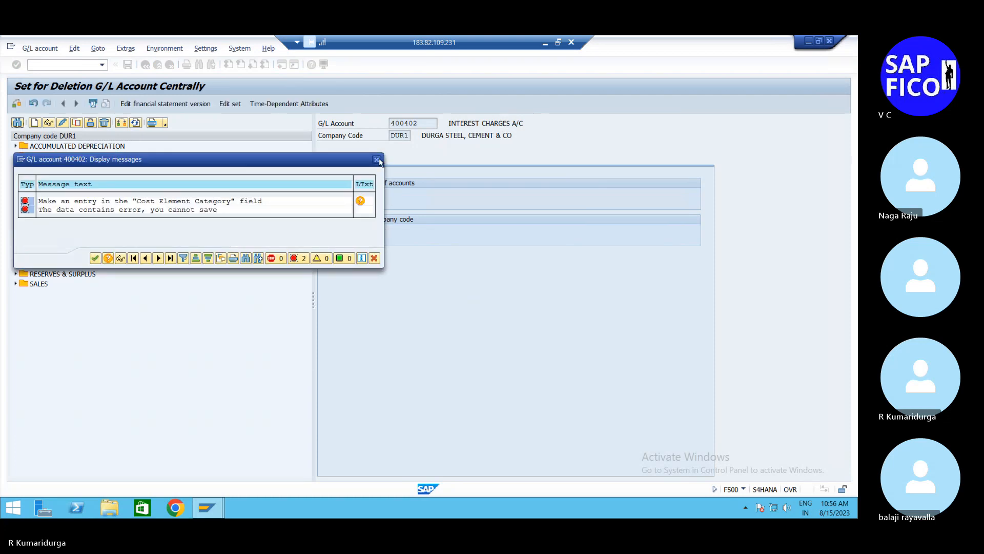
left_click(96, 259)
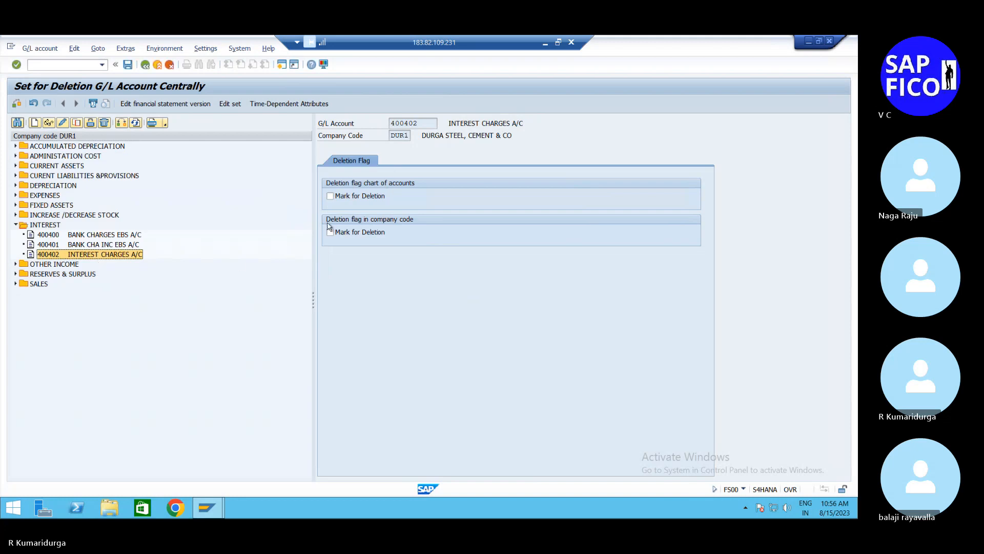
Step: Mark account 400402 for deletion in the chart of accounts again and try to save
left_click(330, 196)
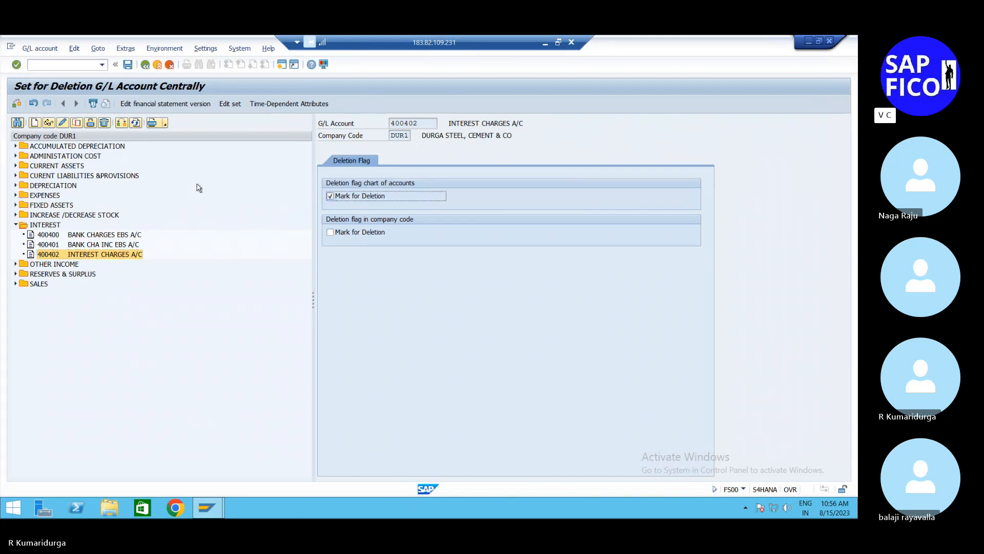
left_click(128, 64)
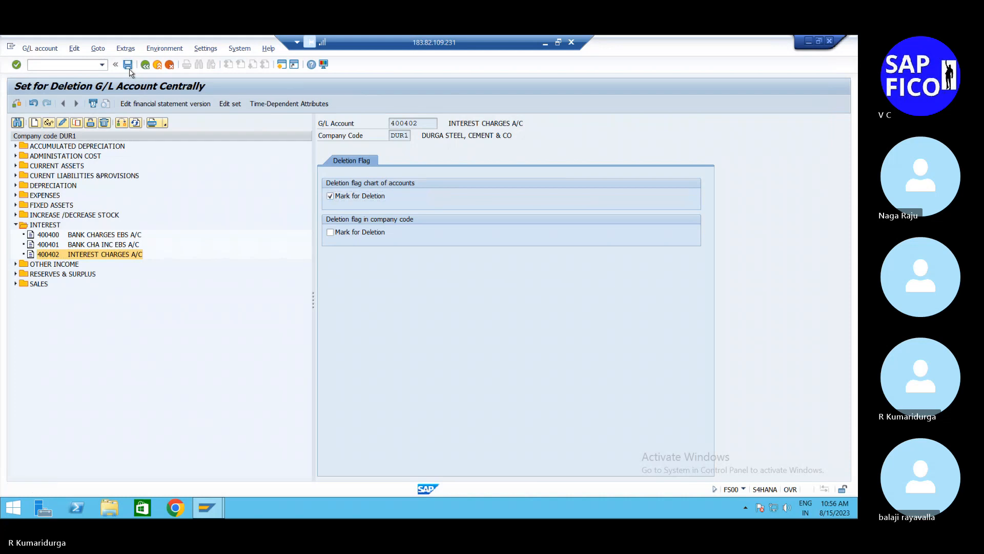
left_click(96, 258)
Step: Discard the pending deletion flag changes, set cost element category 1 in the control data of account 400402, and save
left_click(63, 123)
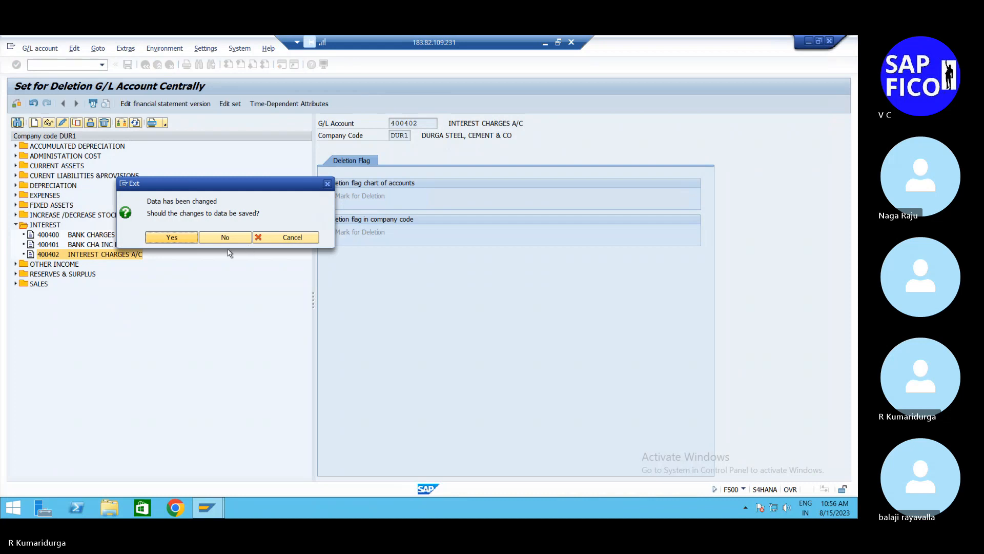
left_click(226, 237)
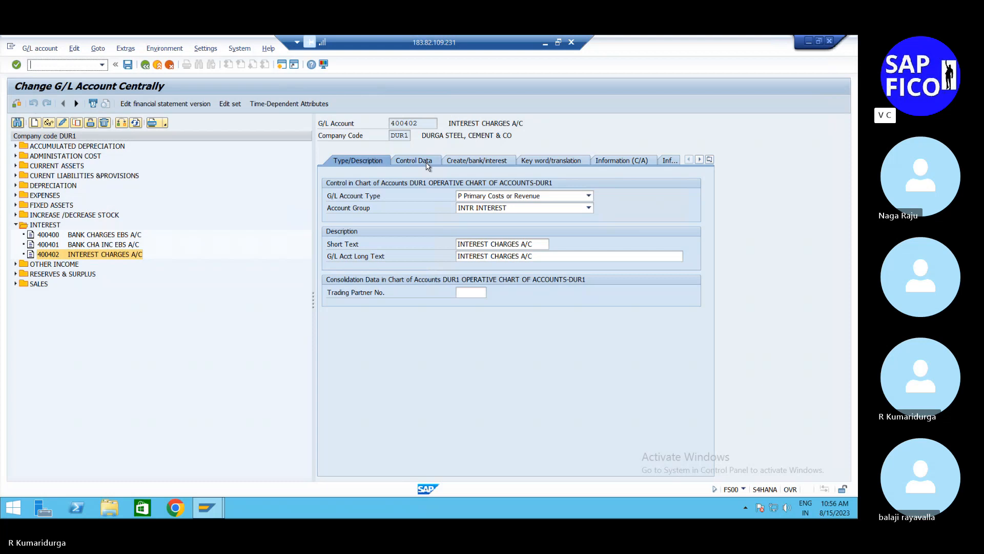
left_click(426, 160)
left_click(463, 436)
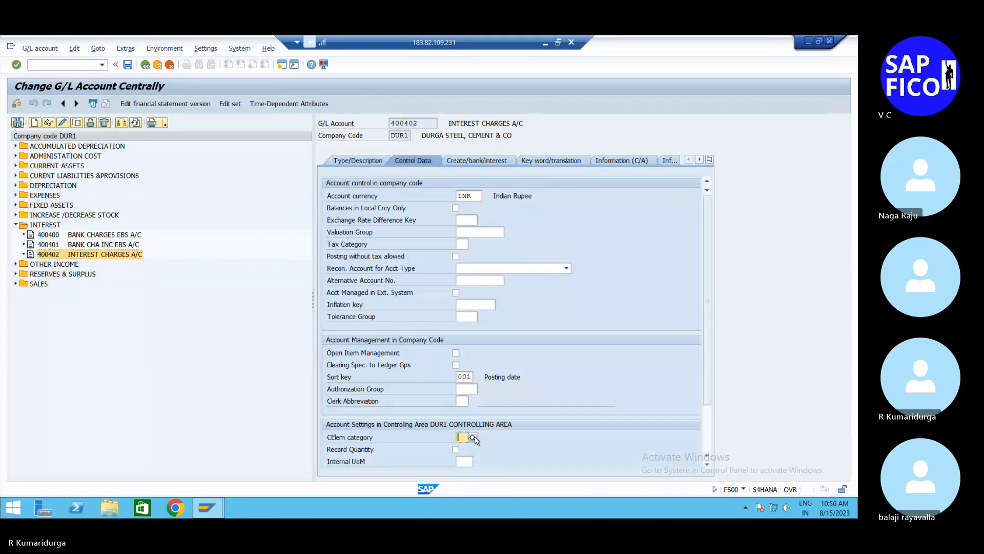
type("1")
key("Return")
left_click(477, 160)
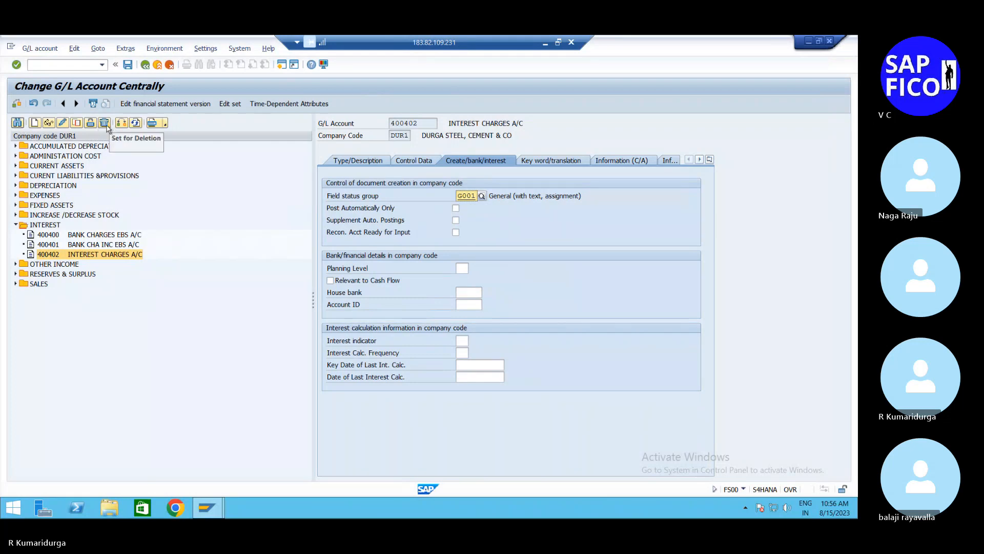
left_click(107, 126)
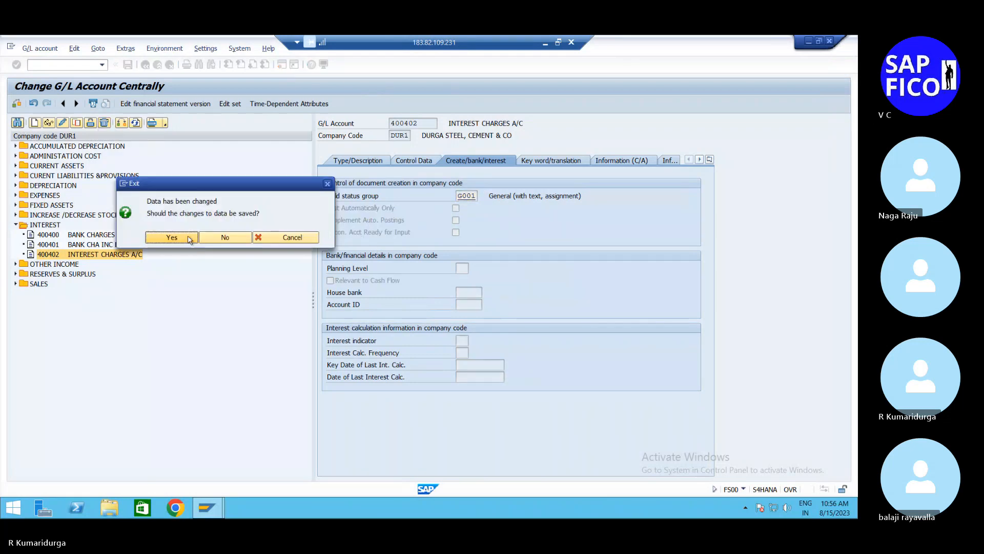
left_click(171, 238)
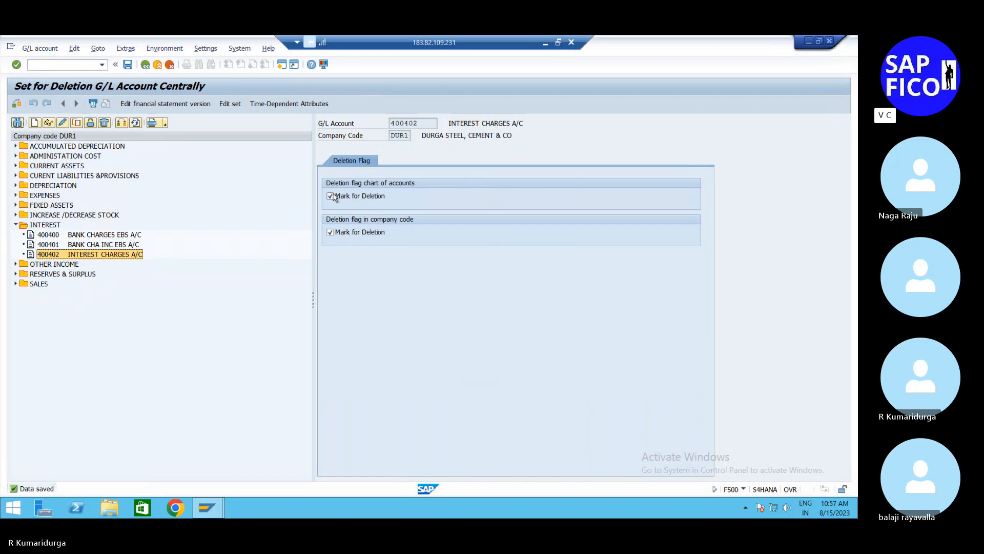
Step: Remove both deletion flags from account 400402, save, and display its control data
left_click(331, 196)
left_click(331, 233)
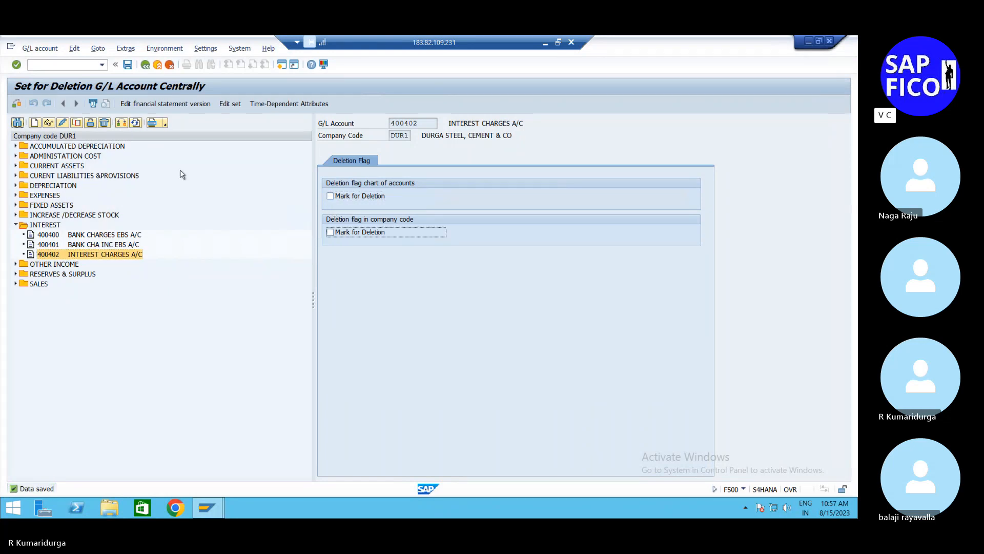
left_click(127, 65)
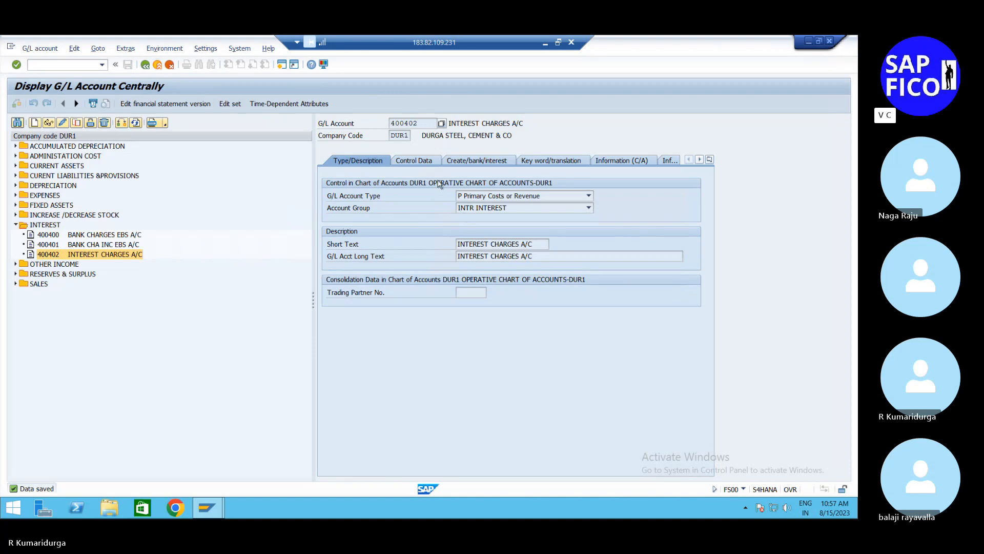
left_click(431, 163)
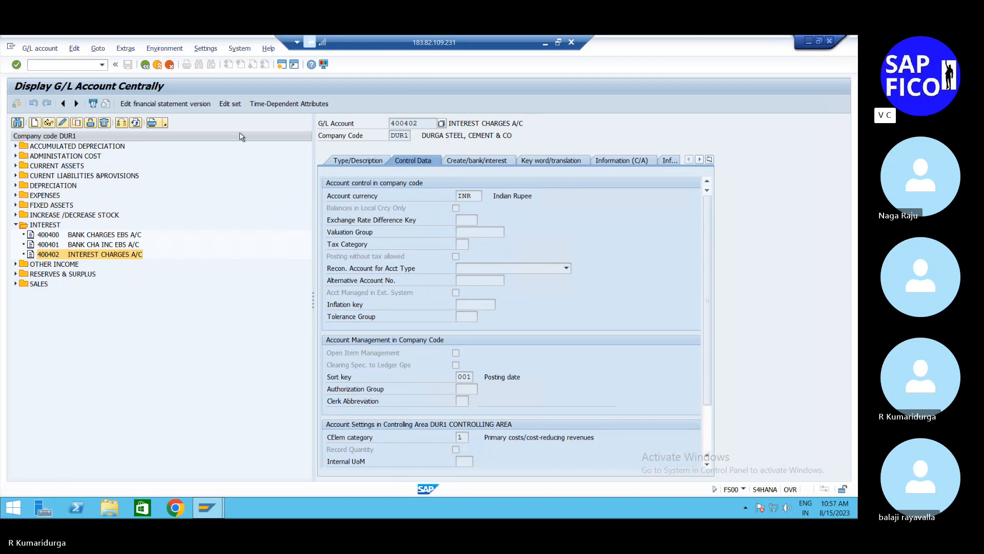
Step: Leave FS00 and review the electronic bank statement configuration steps in the EBS Word document
left_click(144, 66)
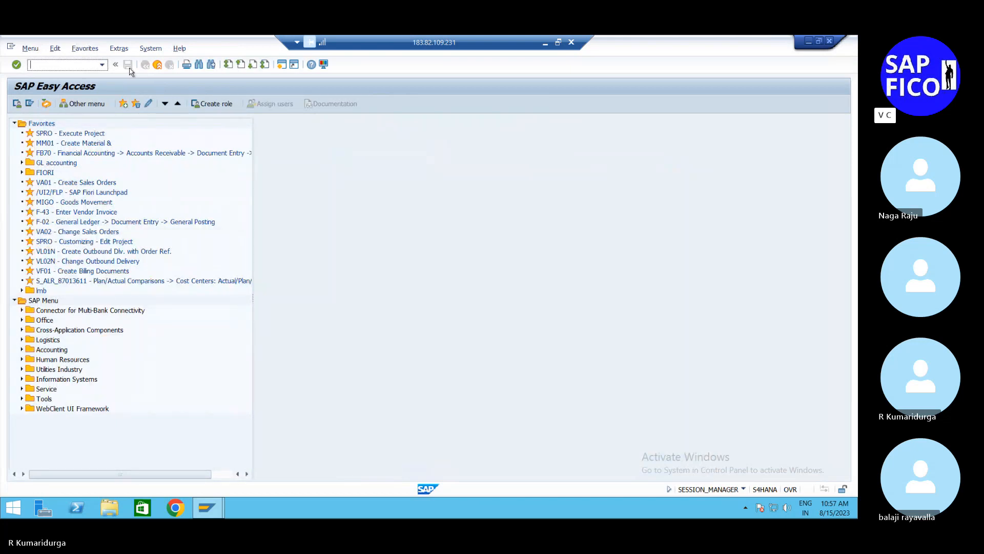
left_click(545, 43)
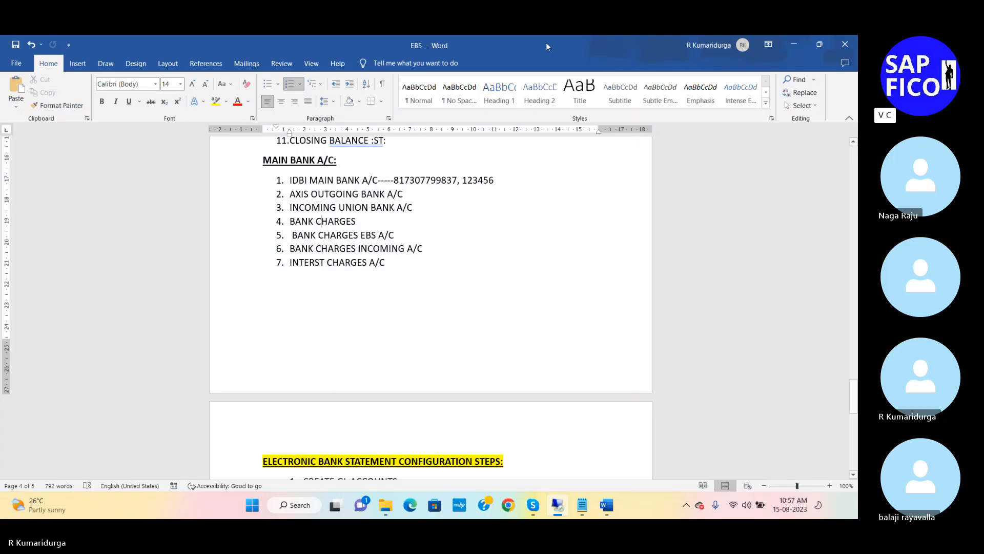
scroll(371, 444, "down", 5)
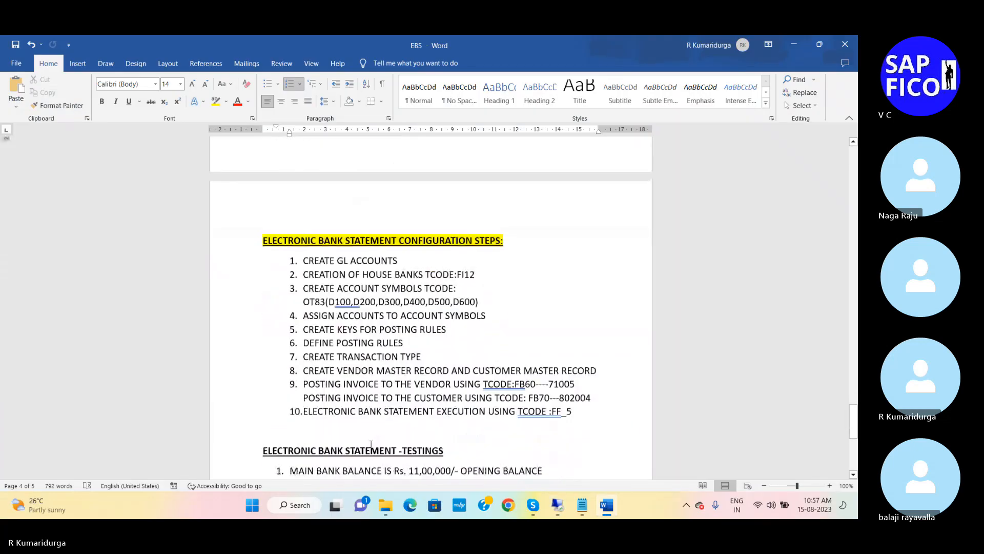
scroll(371, 444, "down", 1)
left_click(477, 239)
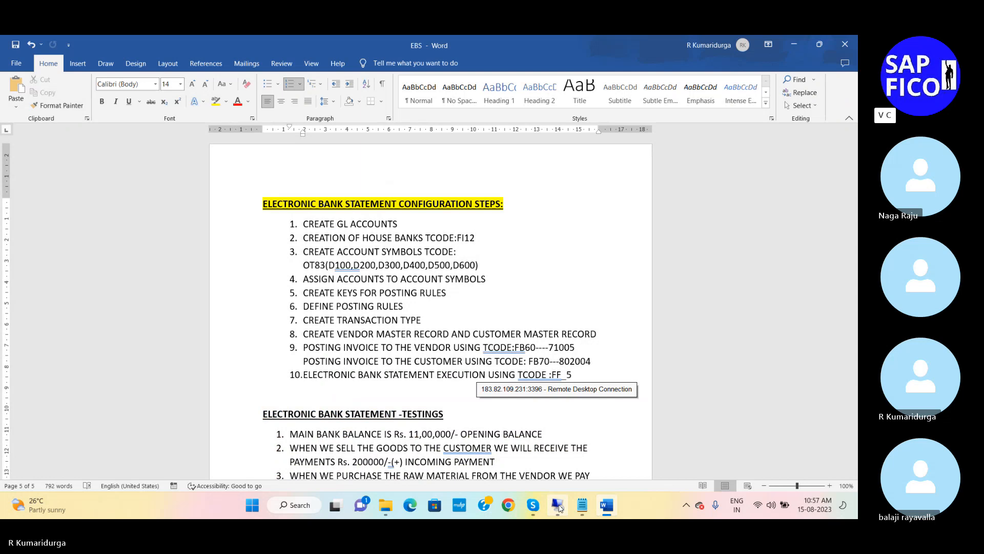
Step: Switch back to SAP, start transaction FI12, and open the house banks of company code DUR1
left_click(558, 506)
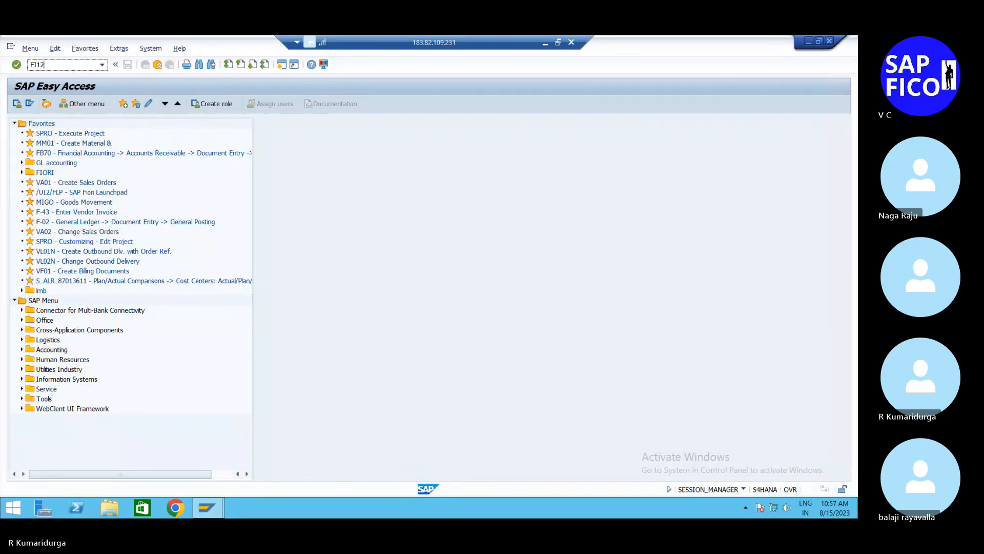
key("Return")
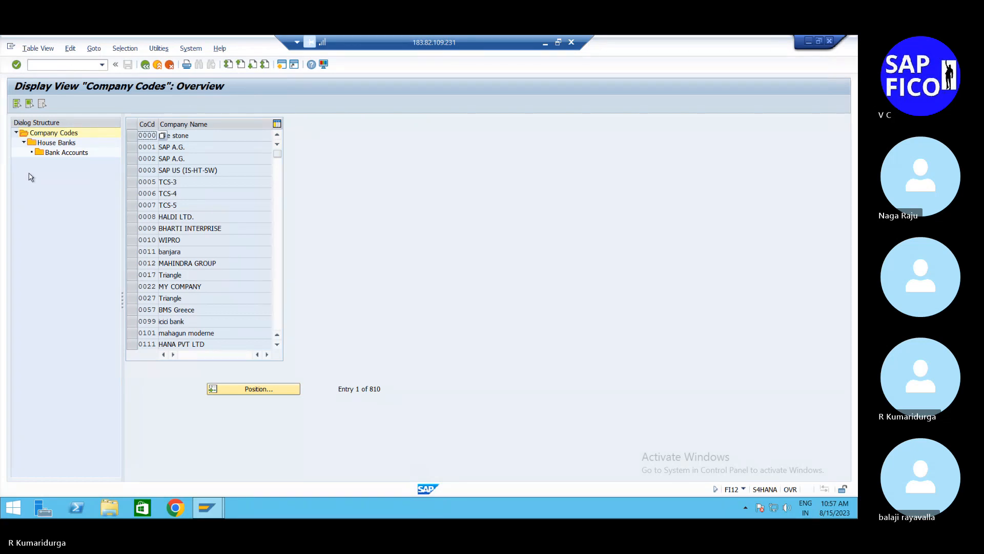
left_click(237, 389)
type("DUR1")
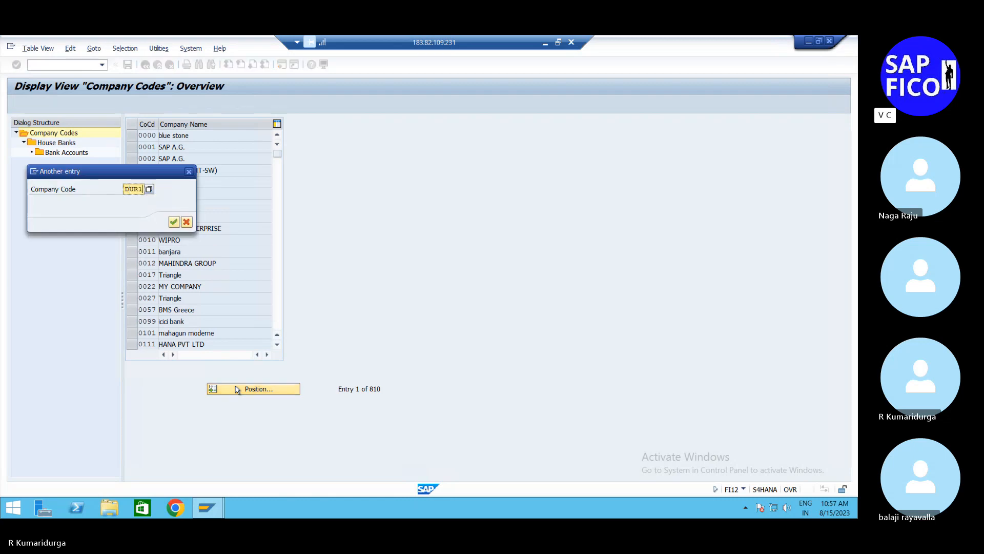
key("Return")
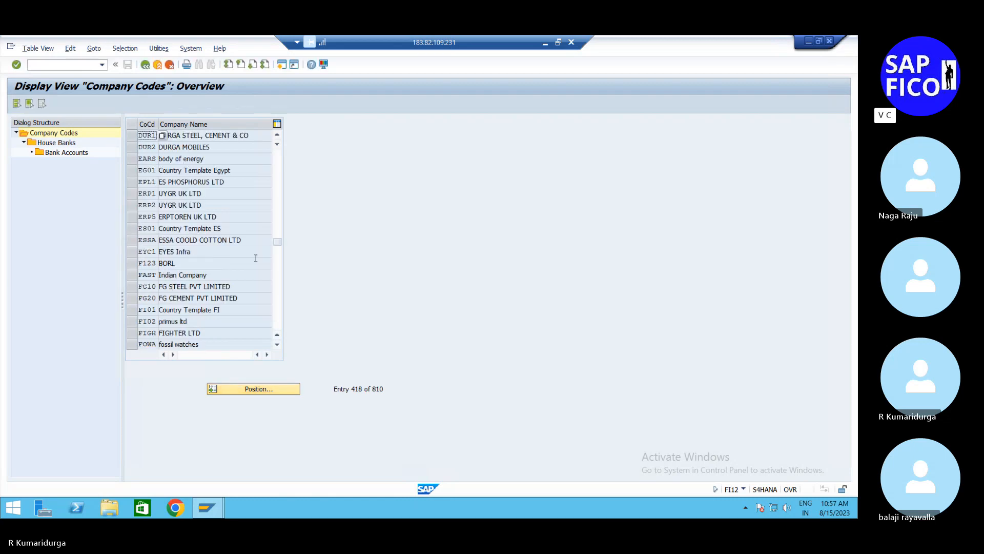
left_click(132, 135)
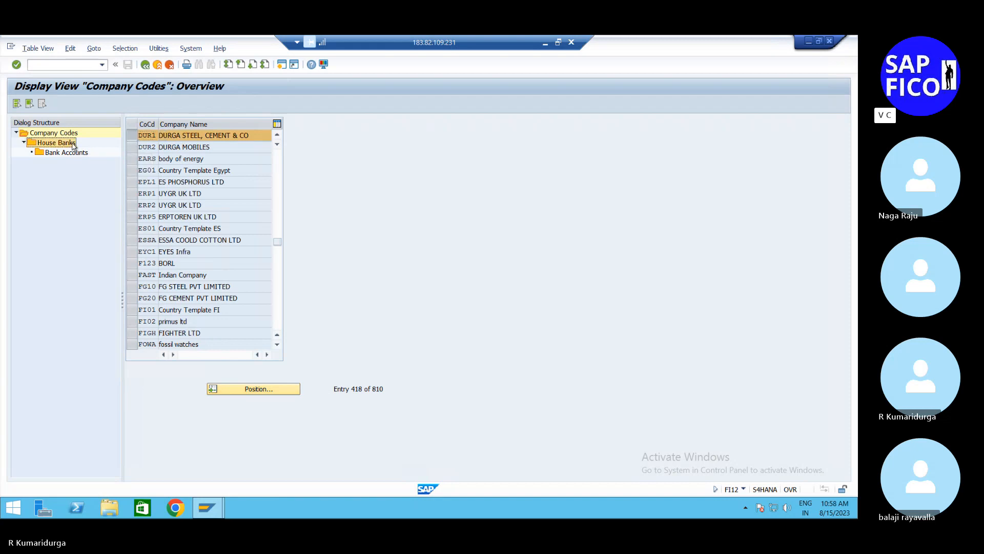
double_click(75, 145)
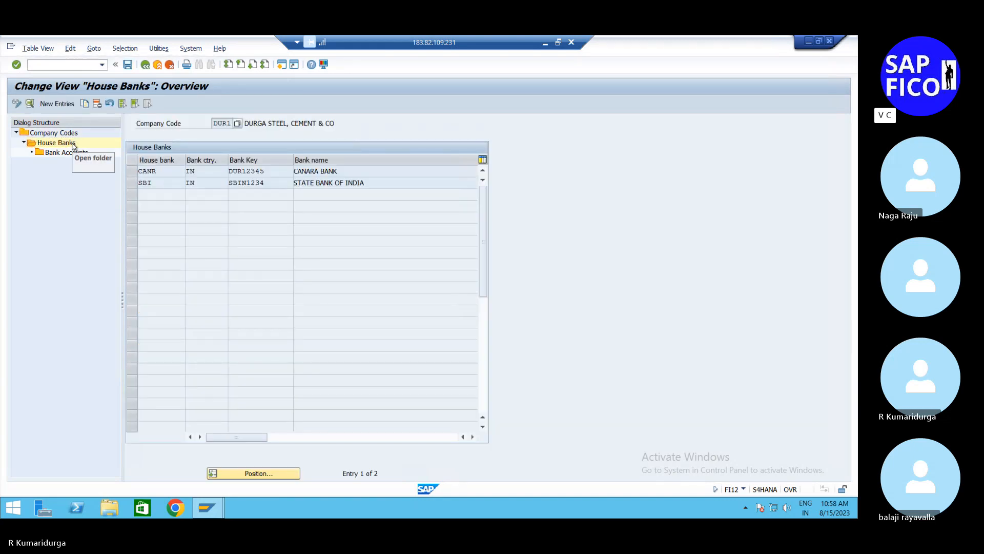
Step: Start a new house bank entry EBS1 for DUR1 with bank country IN and bank key 45612
left_click(67, 106)
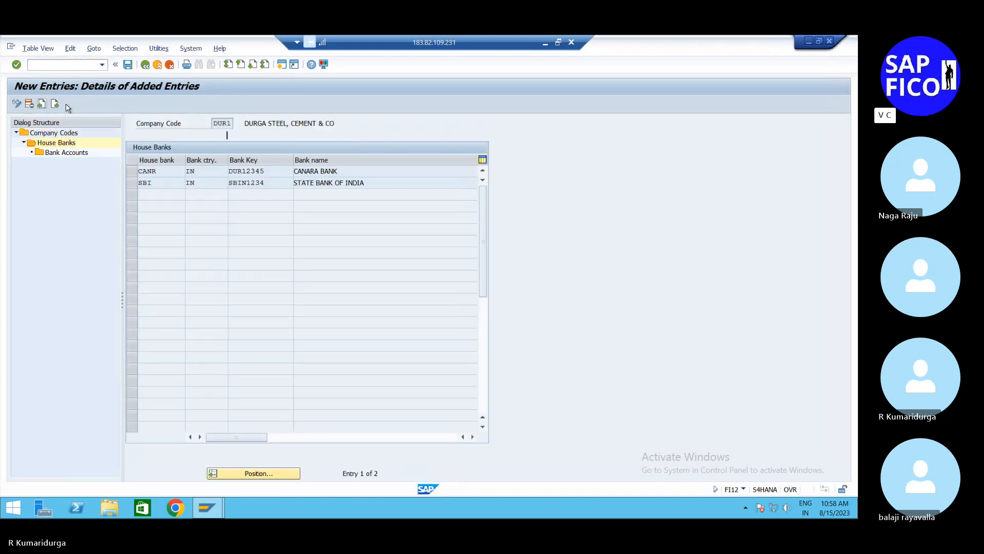
type("EBS")
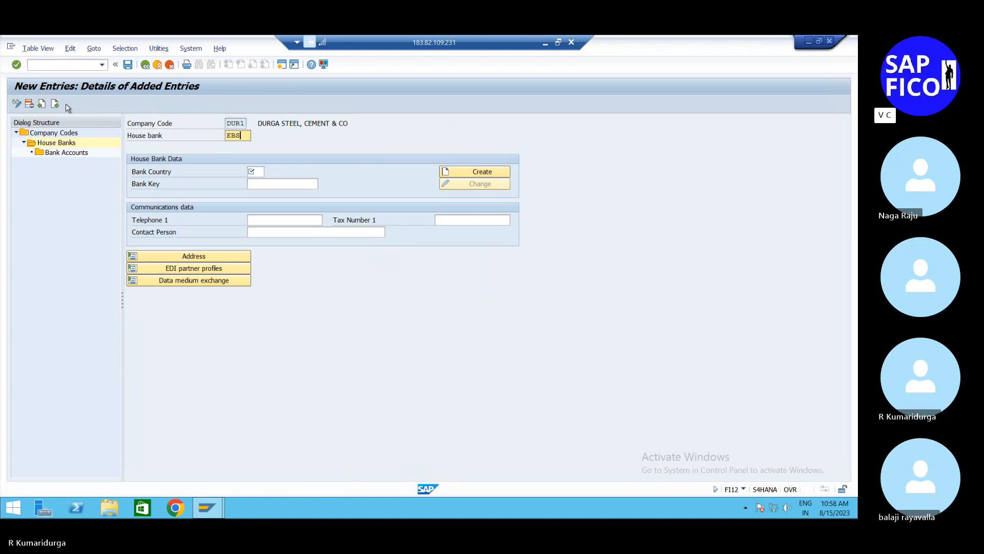
type("1")
left_click(258, 171)
type("IN")
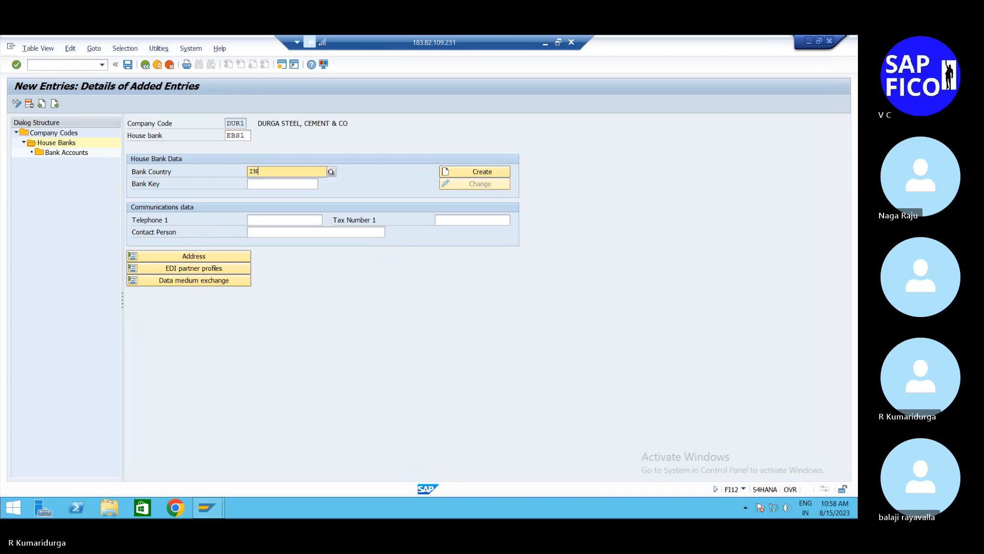
key("Tab")
key("Tab")
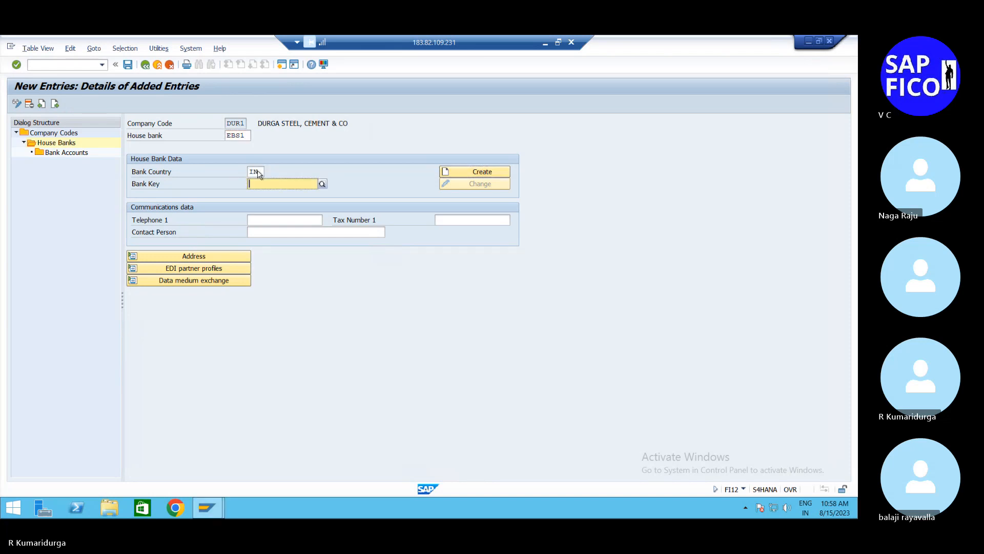
type("45")
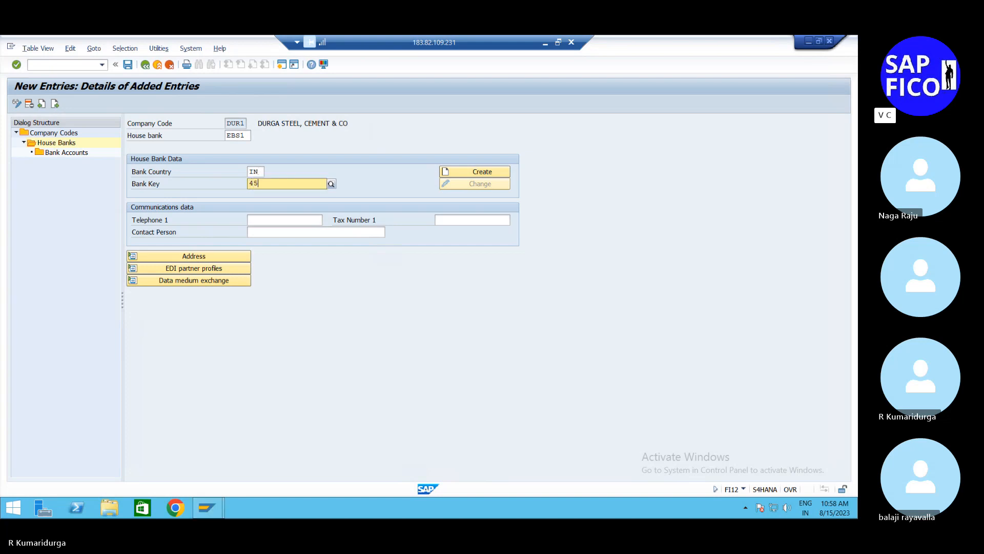
type("612")
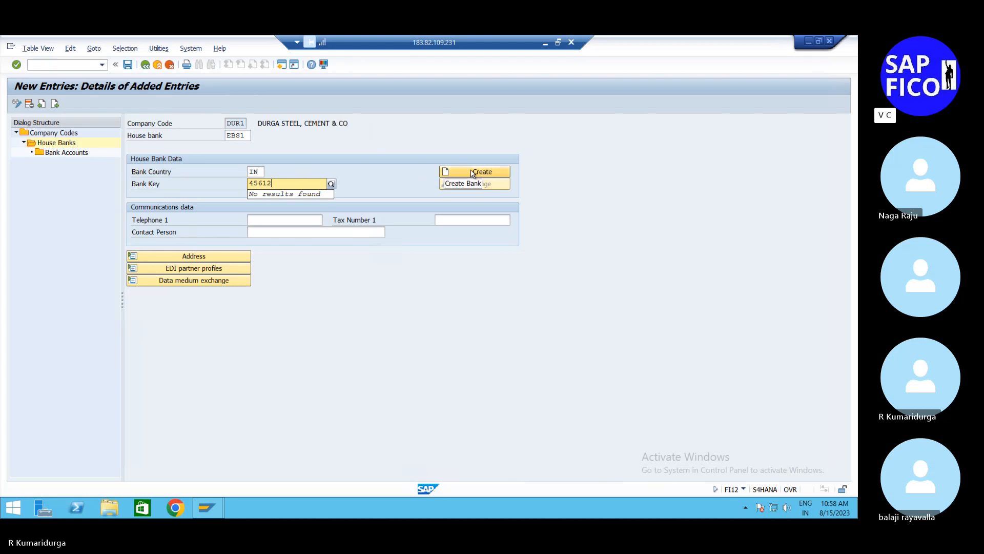
Step: Change the bank key of house bank EBS1 to 12345 and create the bank record with name EBS MAIN BANK A/C
key("BackSpace")
key("BackSpace")
key("BackSpace")
key("BackSpace")
key("BackSpace")
type("12345")
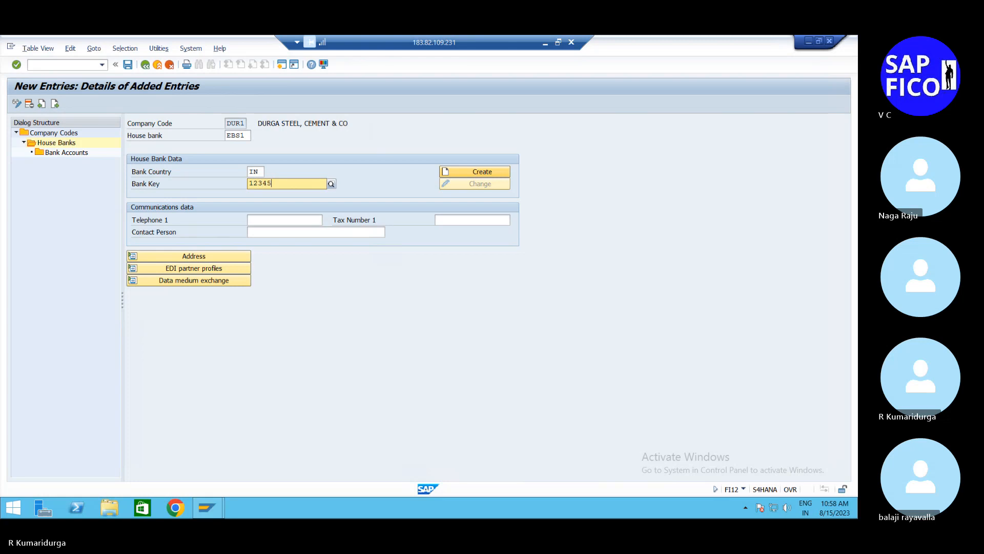
left_click(481, 173)
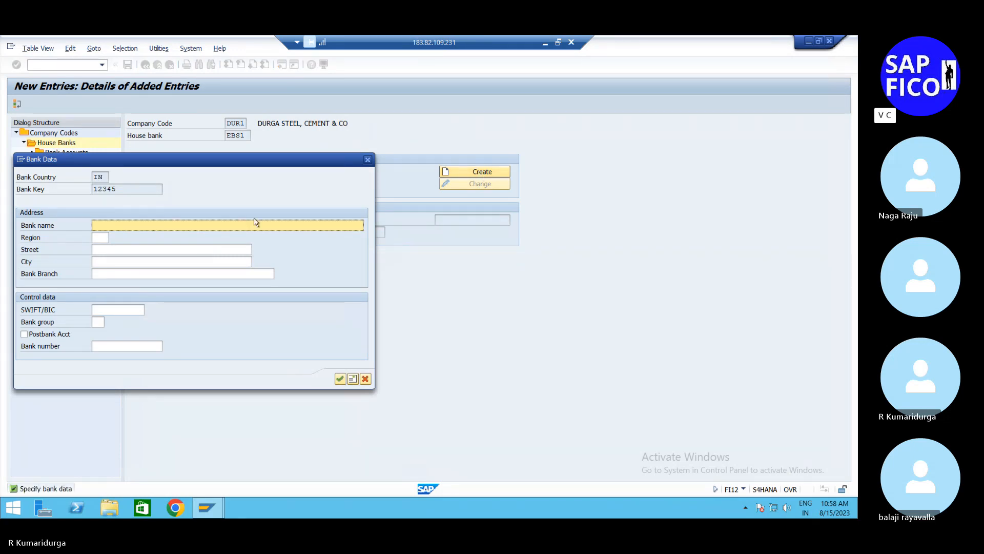
type("EBS MAIN BANK A/C")
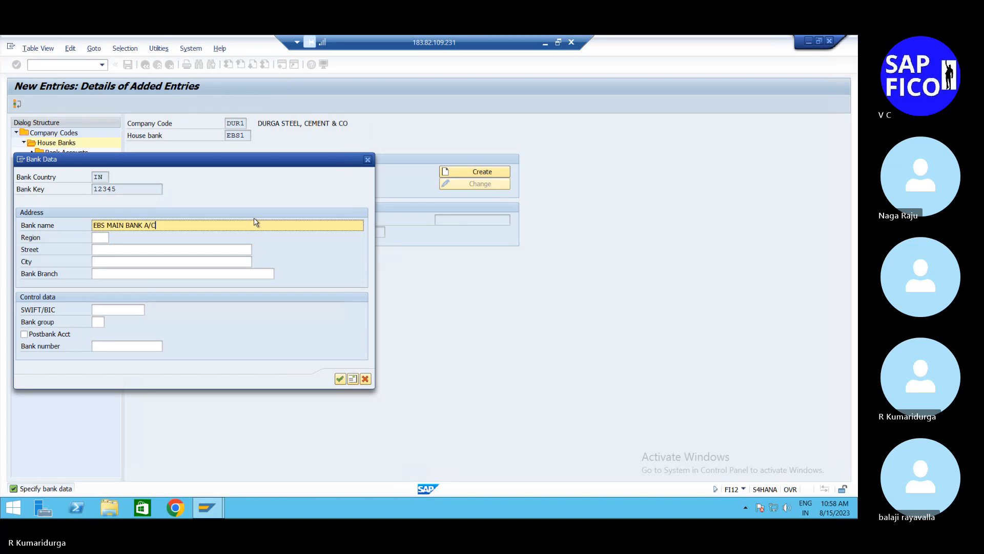
Step: Complete the bank's address data with region 01, its street and city, and branch VGR, and confirm the bank data
key("Tab")
key("F4")
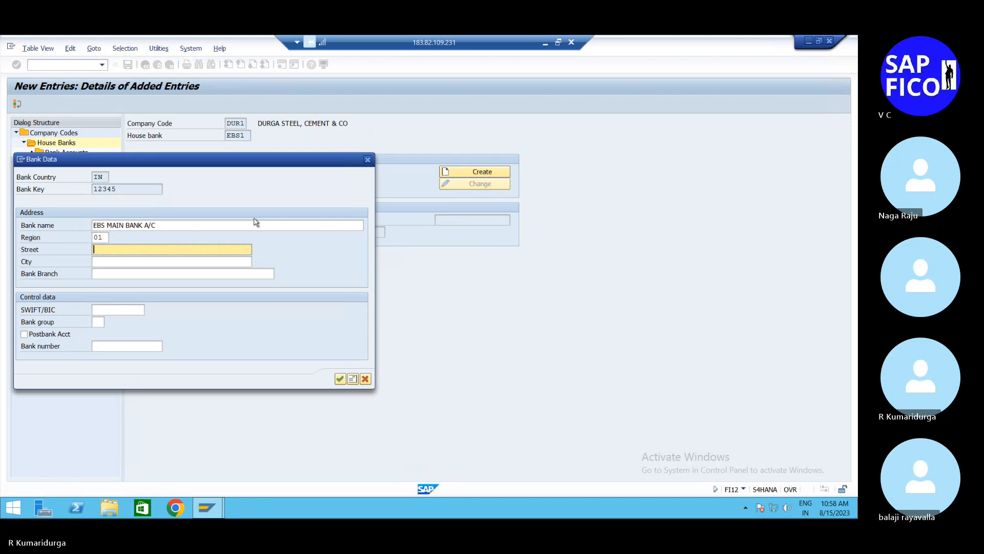
type("BA")
key("Down")
key("Tab")
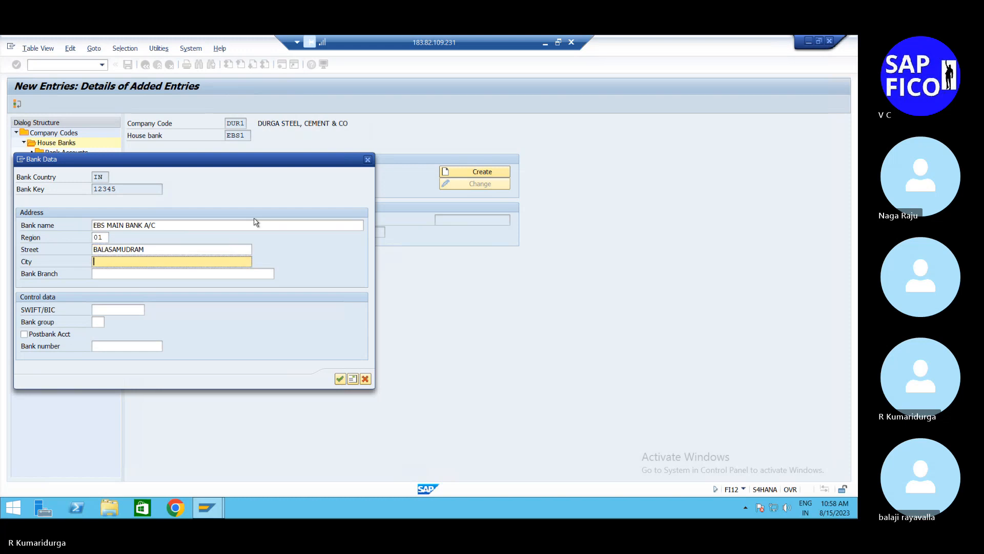
type("VEN")
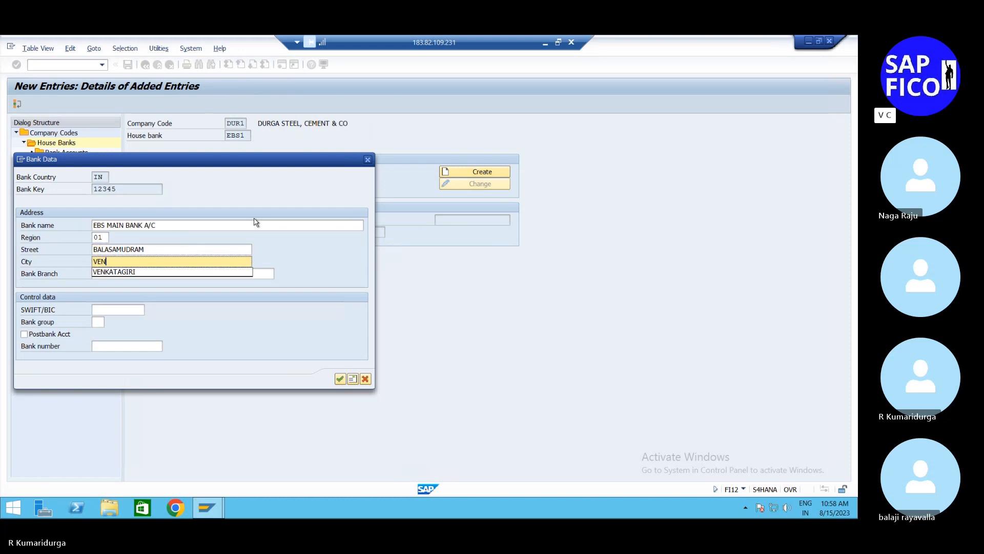
key("Down")
key("Tab")
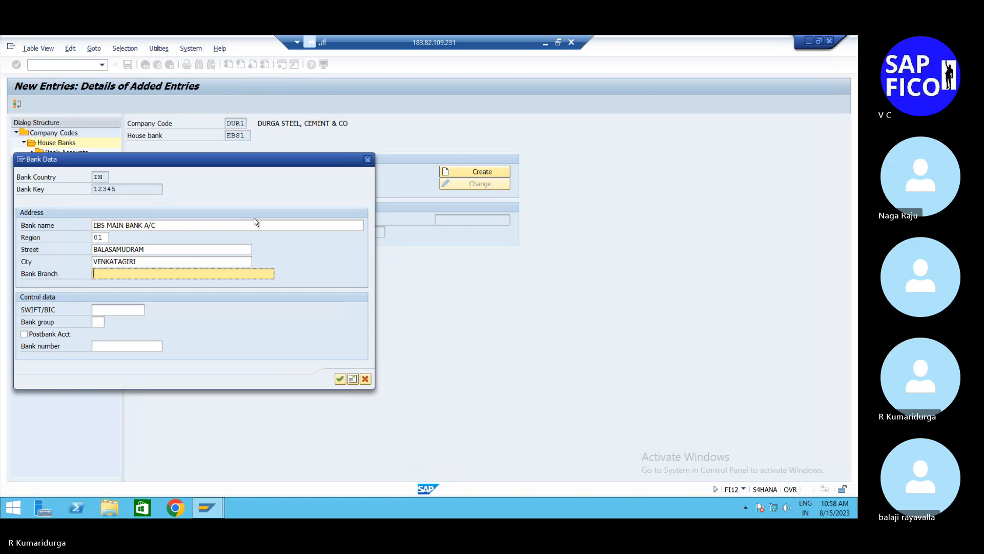
type("V")
key("Down")
key("Return")
key("Return")
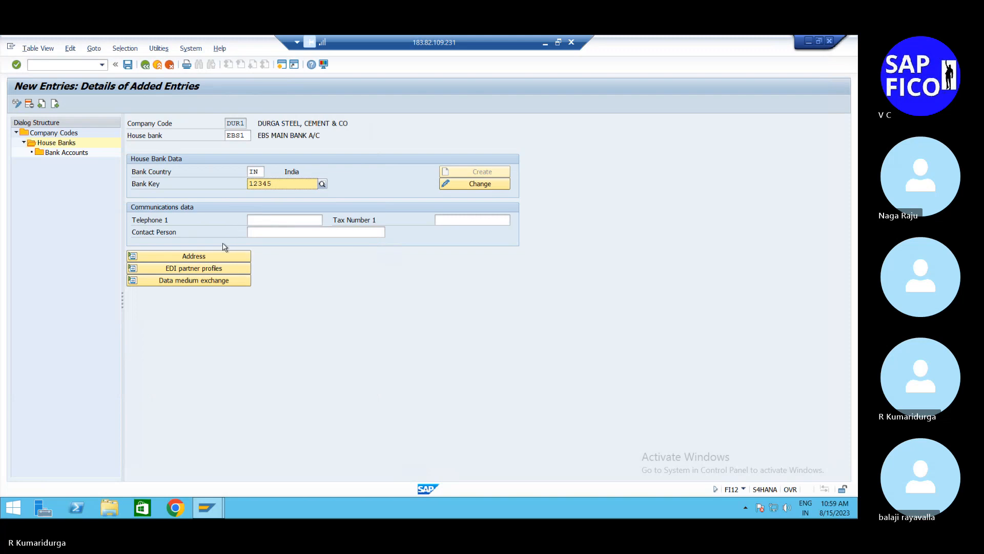
Step: Show the address details of house bank EBS1 and save it under customizing request S4HK904448
left_click(218, 257)
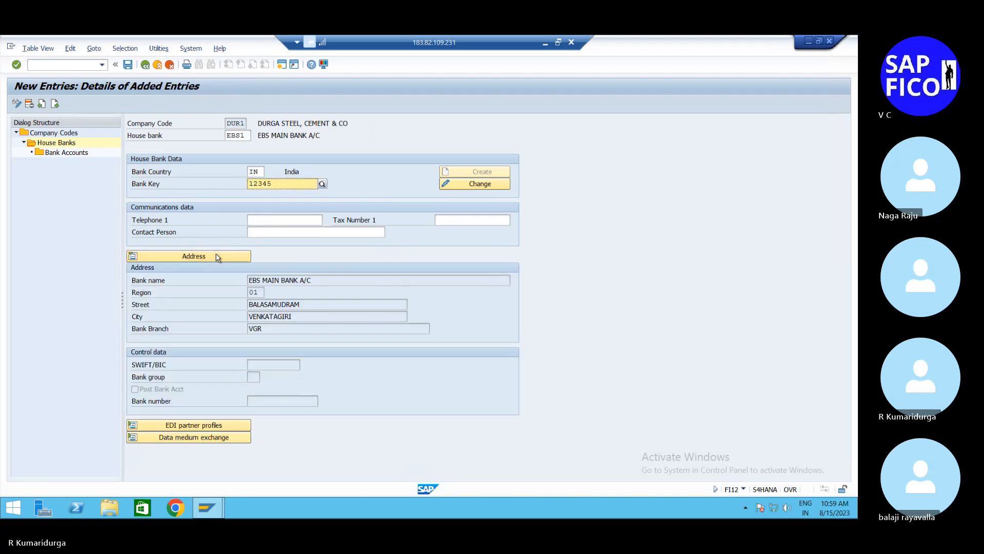
left_click(127, 65)
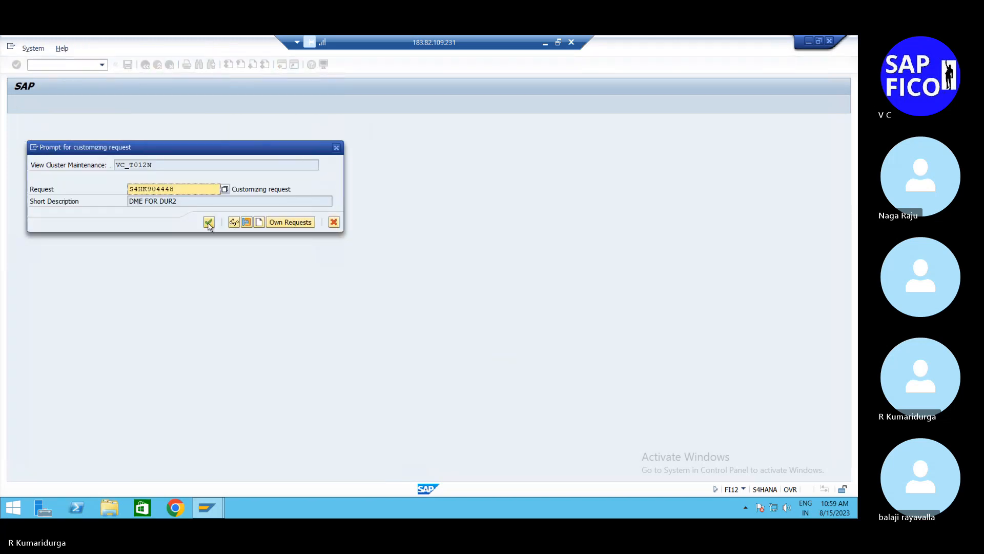
left_click(209, 222)
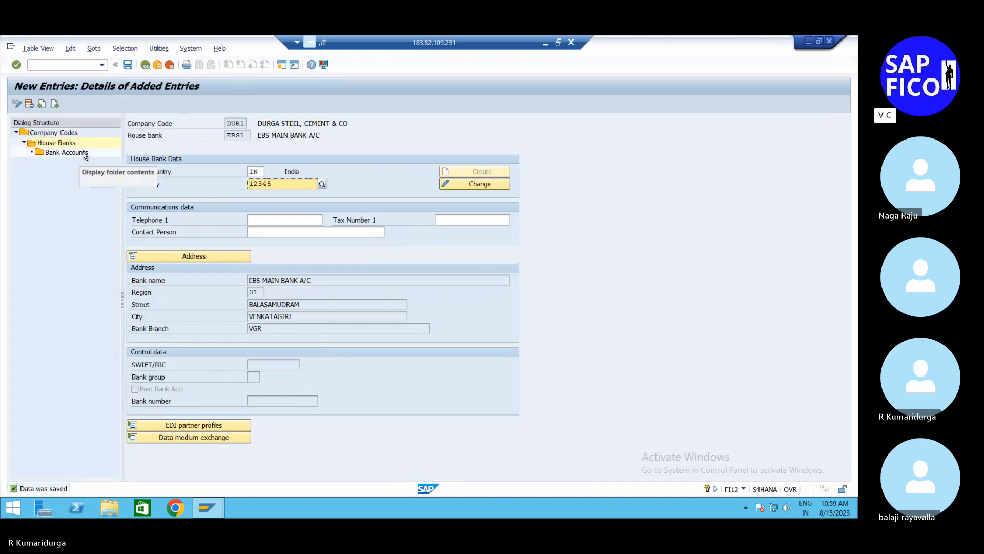
Step: Go to the bank accounts level, accept the read-only access notice, and start creating a new bank account
double_click(85, 152)
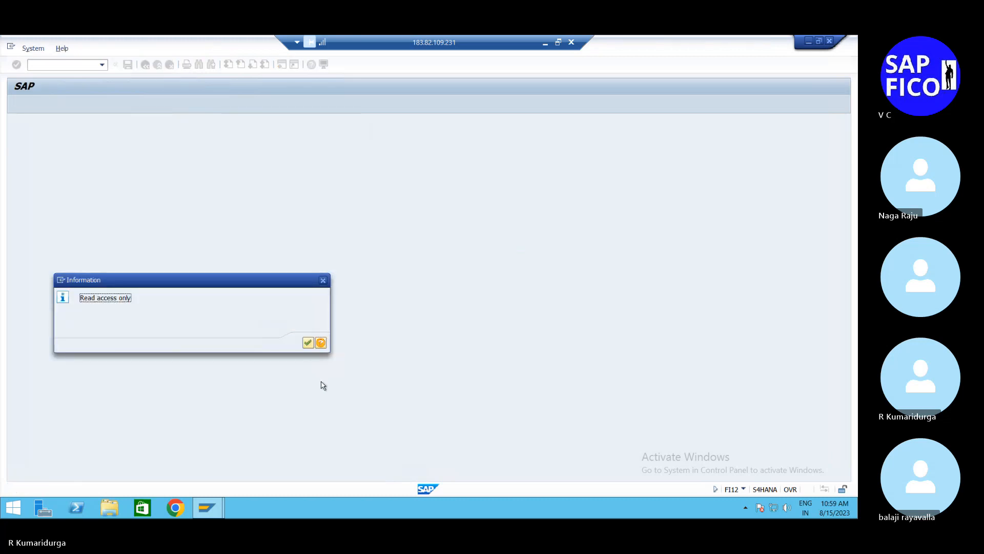
left_click(307, 343)
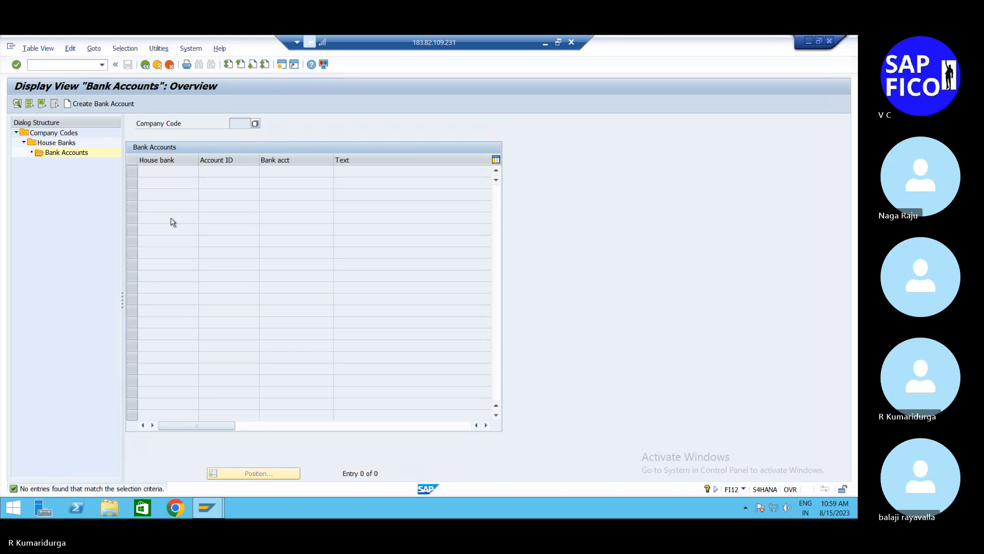
left_click(95, 106)
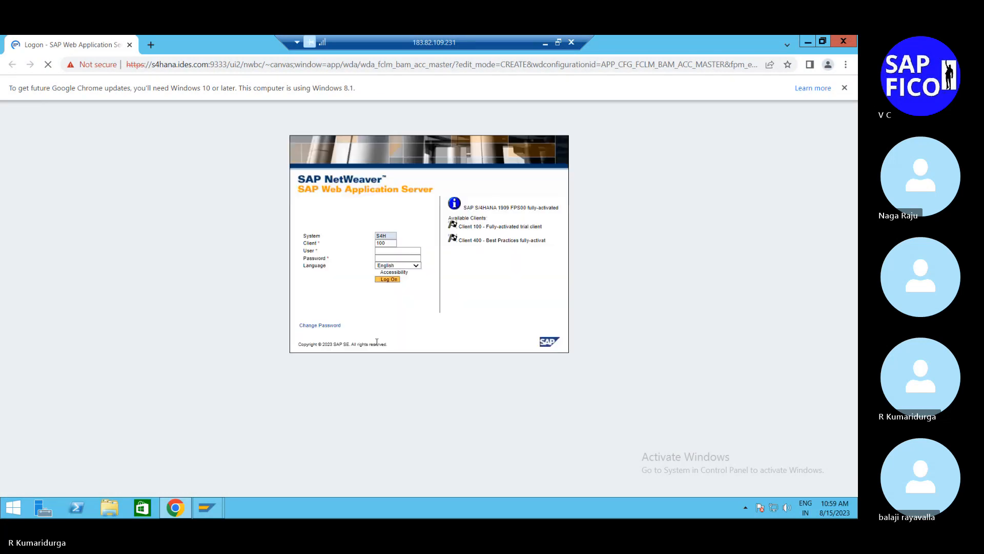
Step: Log on to the SAP web application server for client 100 with the user name and account password
left_click(416, 256)
left_click(412, 251)
type("BEST")
key("Tab")
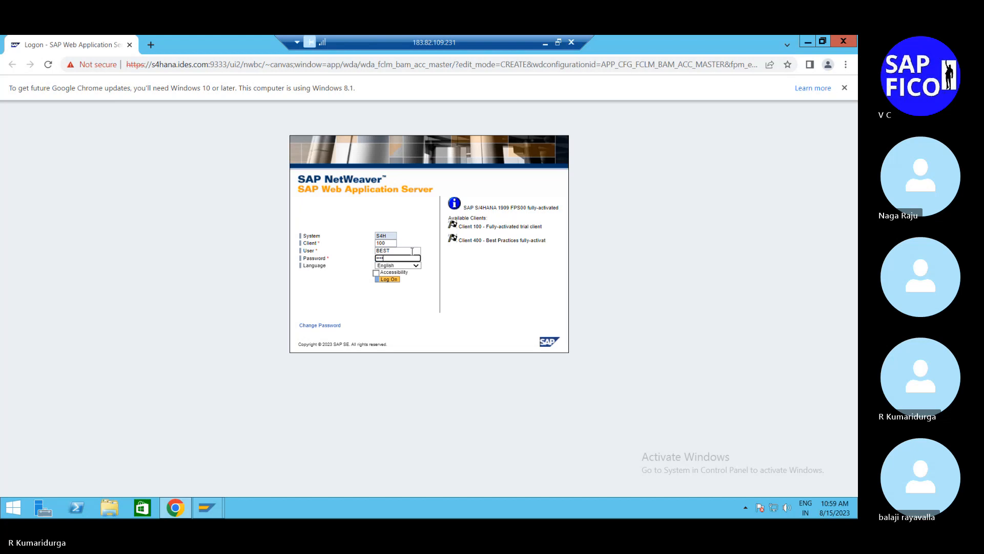
type("•••")
key("Return")
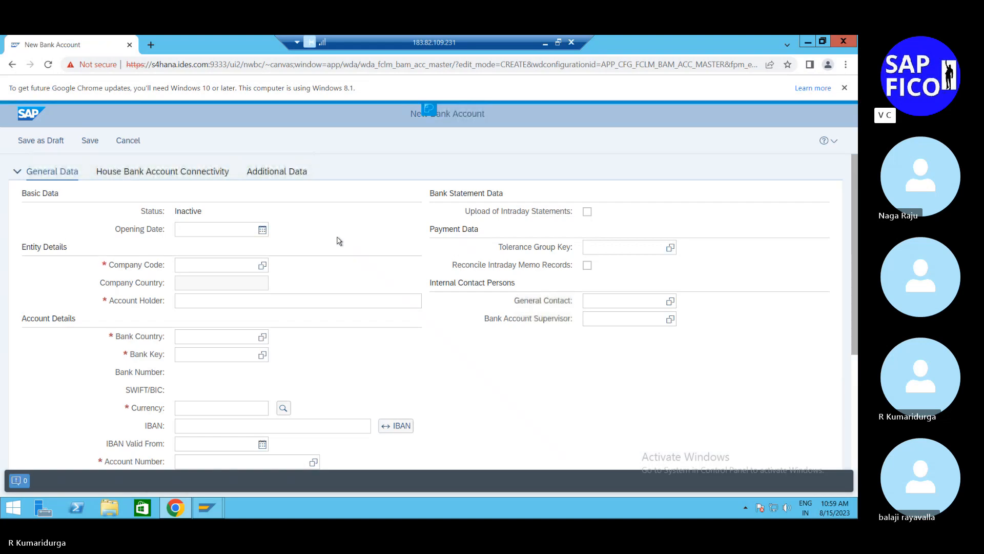
Step: Set the opening date of the new bank account to 15.08.2023
left_click(234, 229)
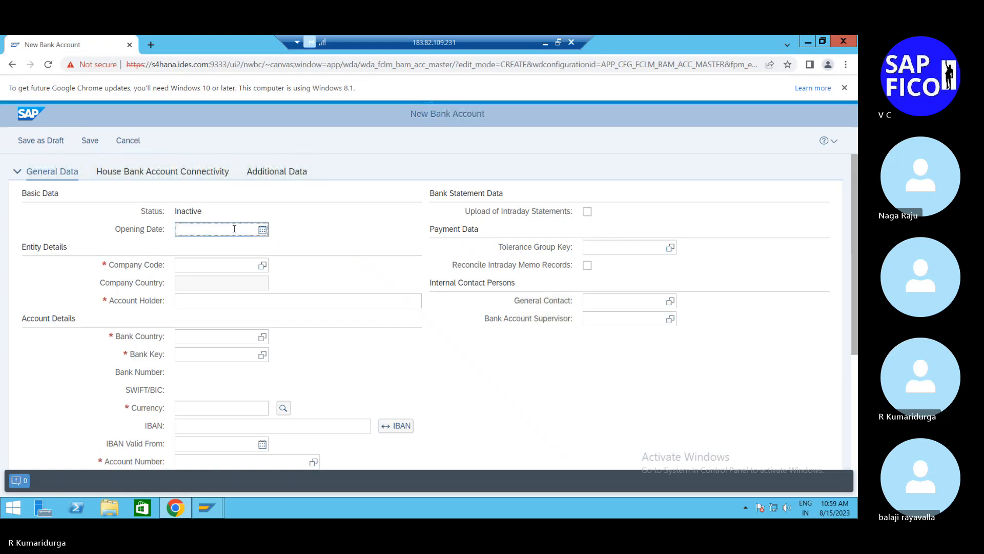
type("15.08.2023")
left_click(229, 264)
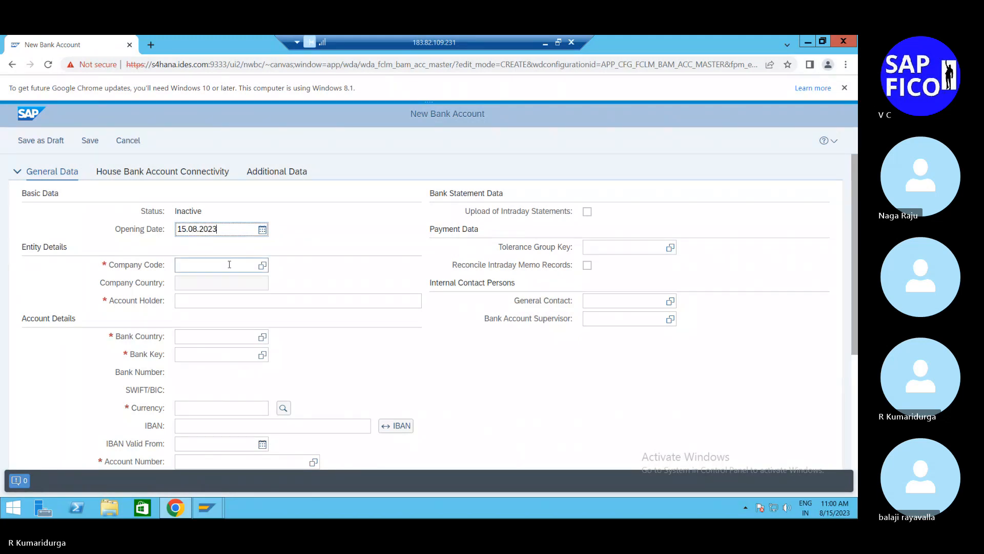
type("dur1")
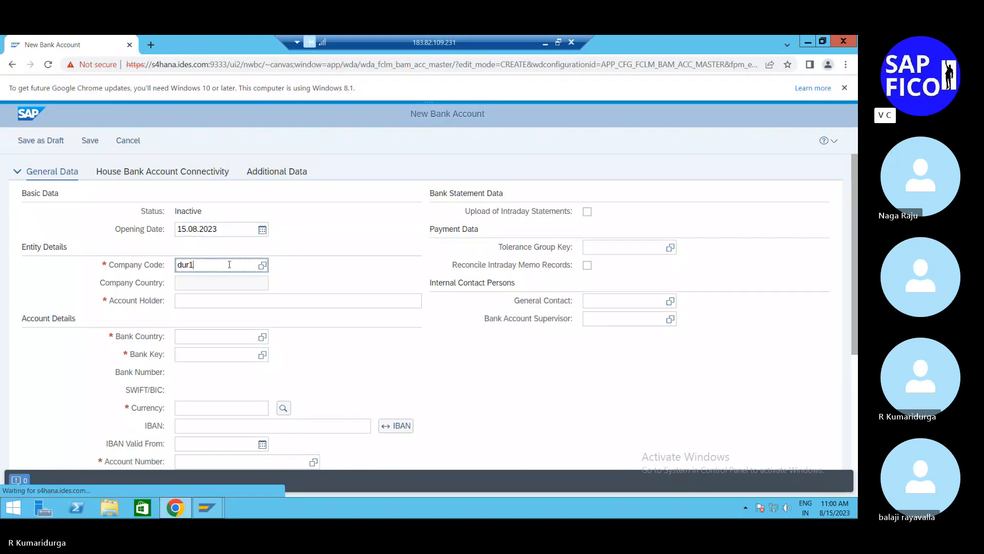
key("BackSpace")
key("BackSpace")
key("BackSpace")
key("BackSpace")
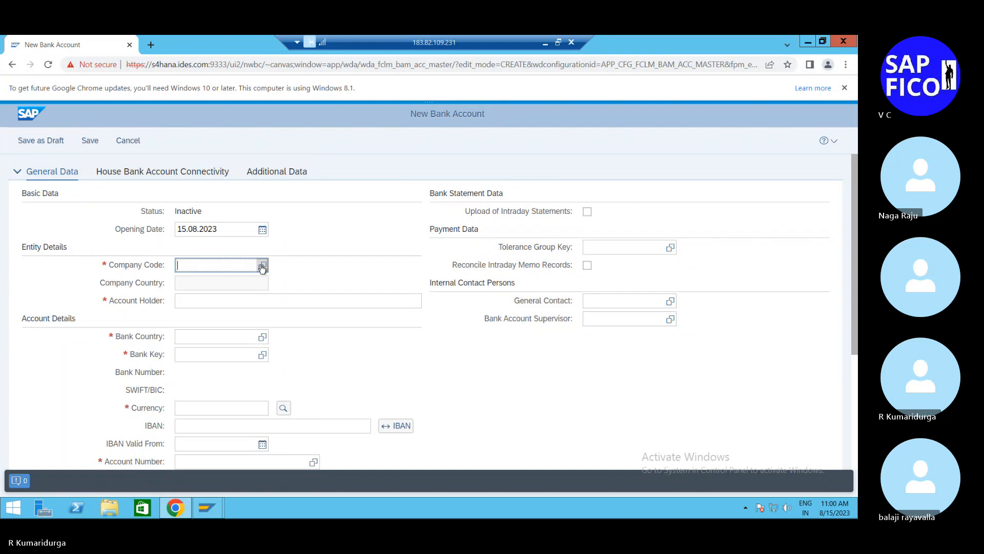
Step: Look up company code DUR1 in the value help and assign it to the new bank account
left_click(262, 266)
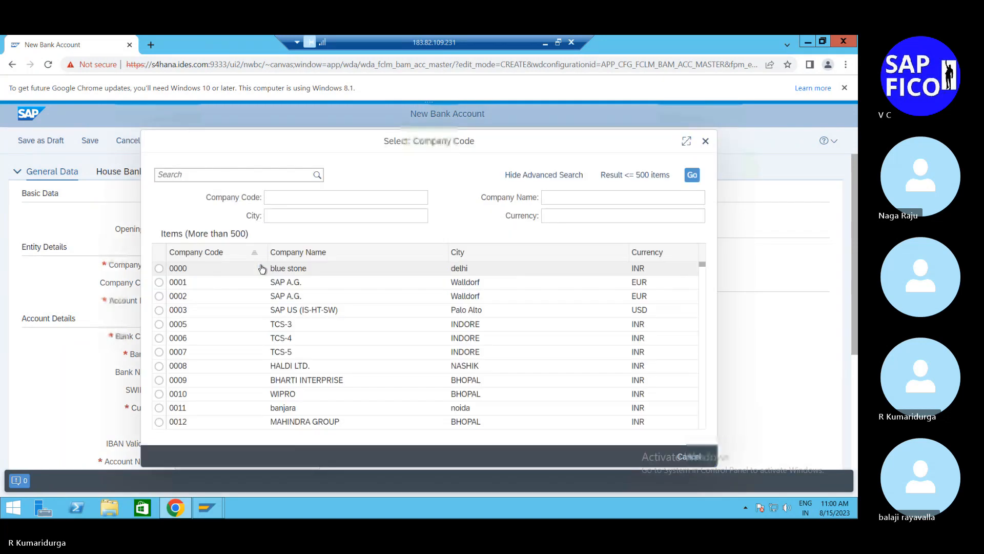
left_click(251, 176)
type("dur")
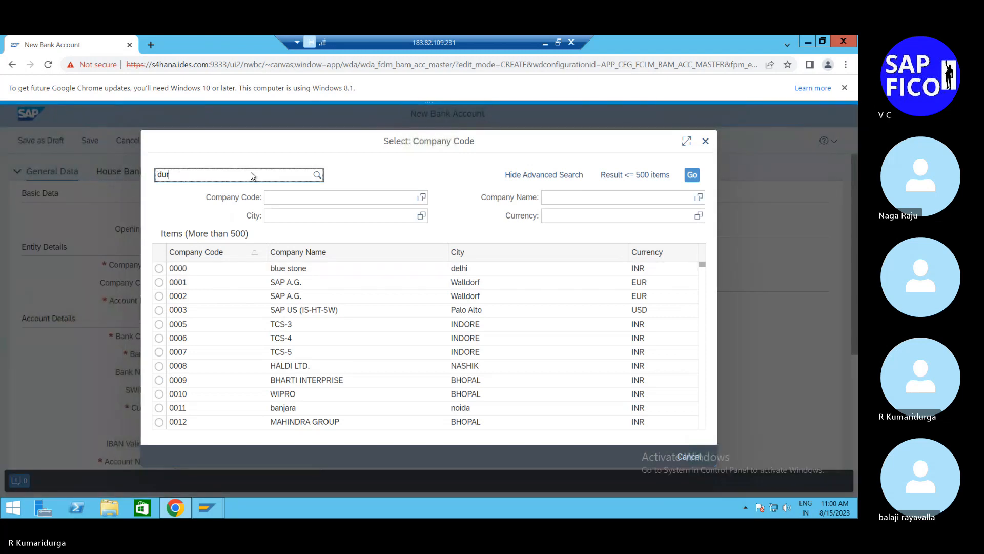
type("1")
key("Return")
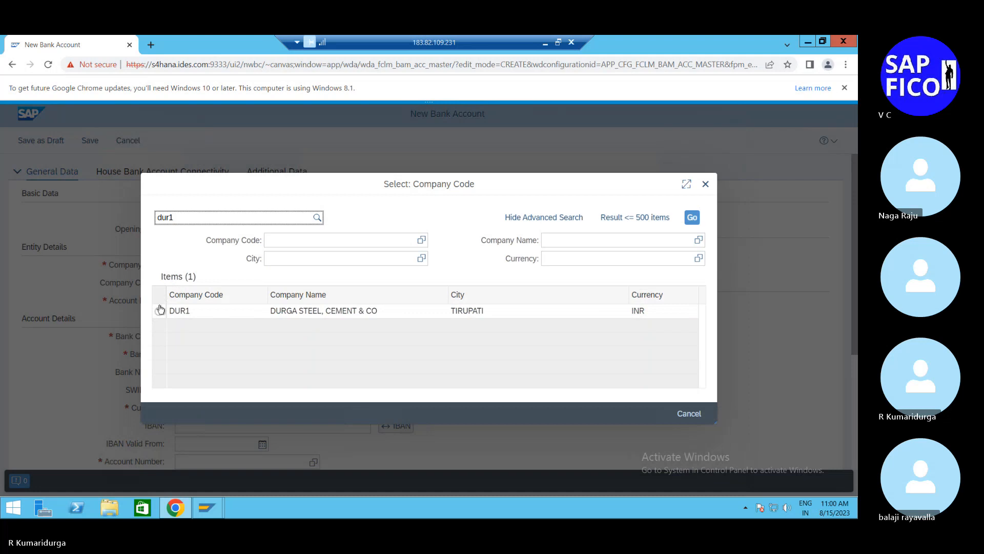
left_click(159, 312)
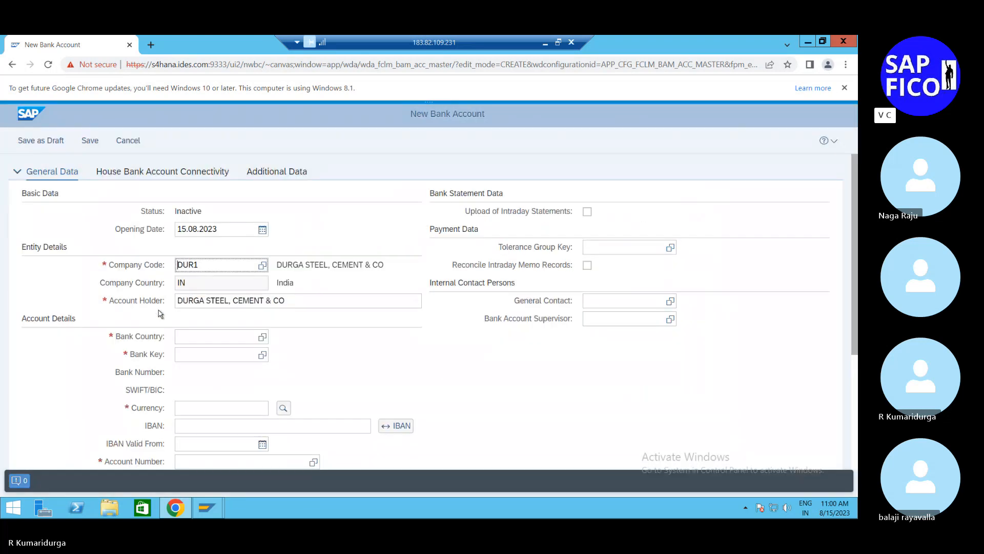
Step: Set the account's bank country to IN, bank key to 12345 and currency to INR
left_click(213, 335)
type("IN")
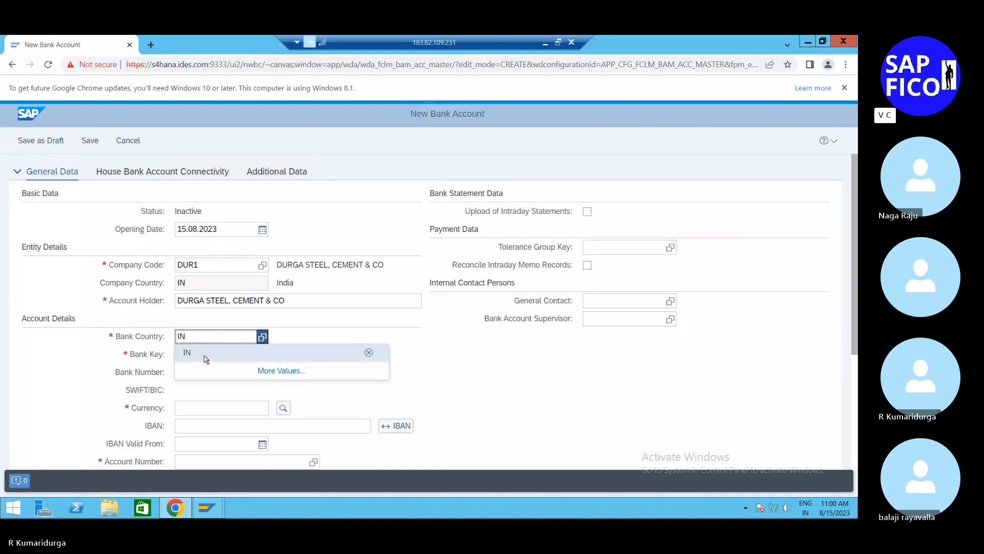
left_click(205, 357)
left_click(205, 356)
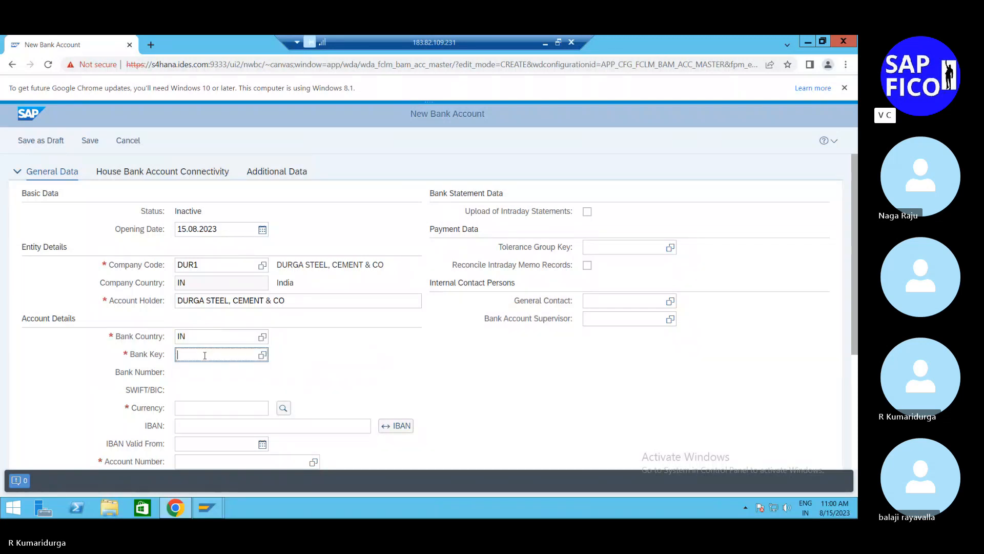
type("12345")
left_click(190, 408)
type("INR")
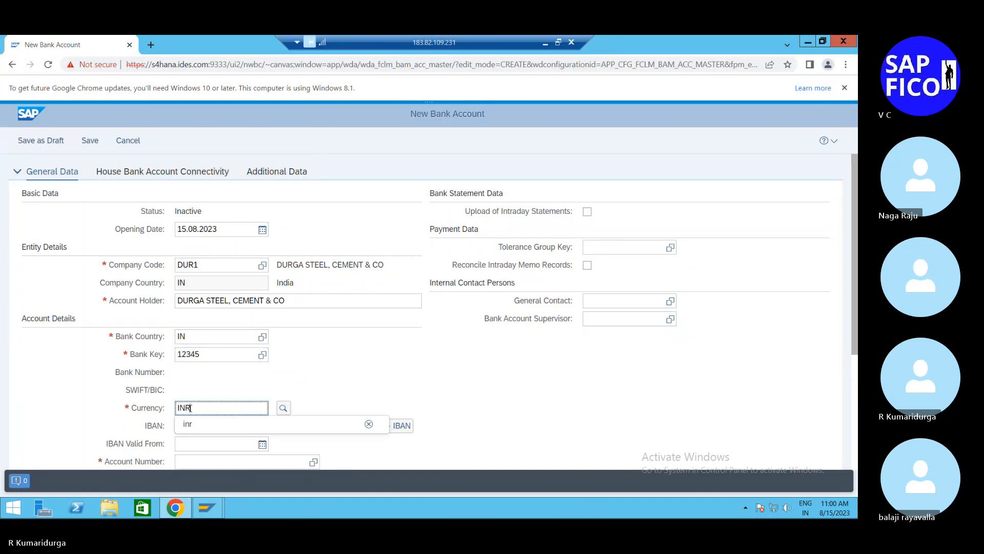
Step: Enter the bank account number in the account details
scroll(191, 410, "down", 4)
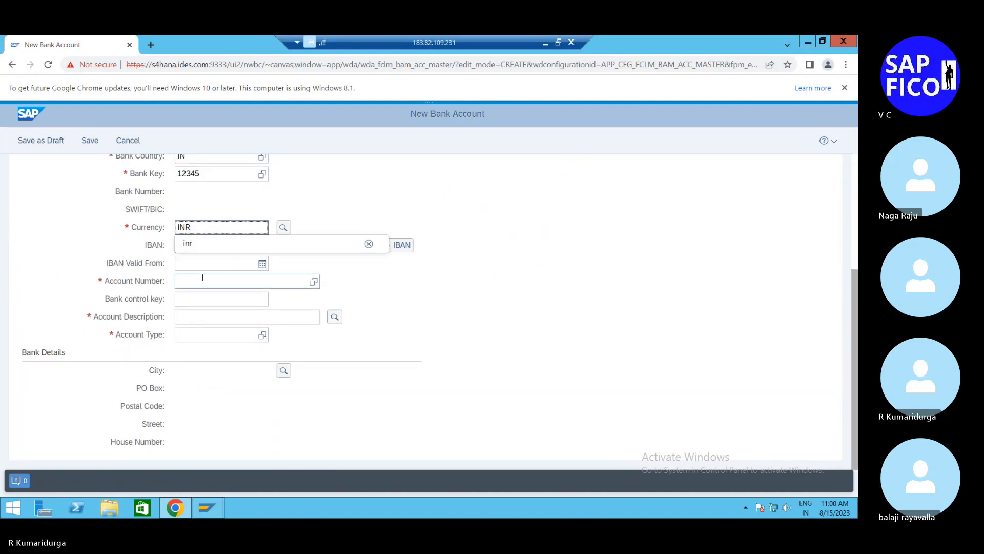
left_click(202, 277)
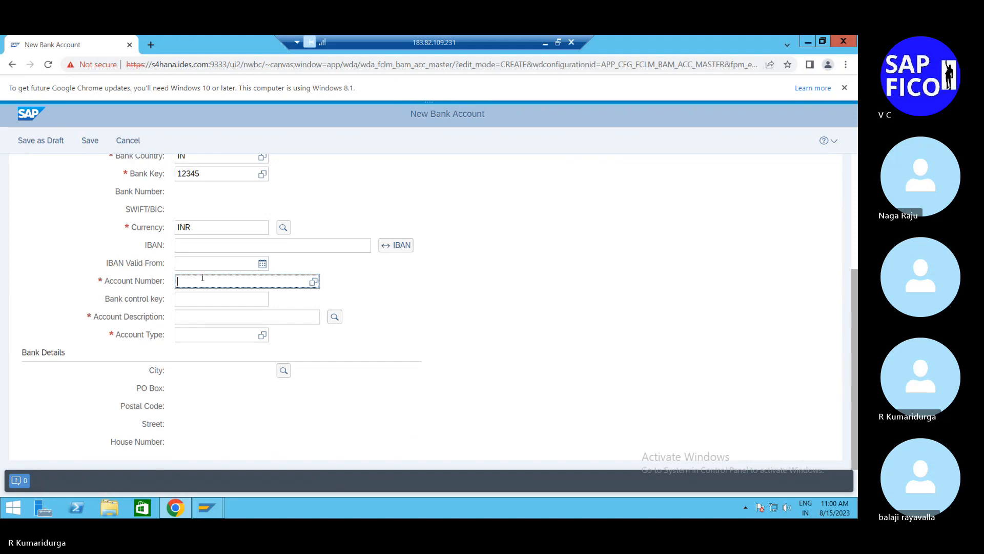
Step: Describe the account as CURRENT ACCOUNT, assign account type 01 Current Account, and save the new bank account
left_click(184, 315)
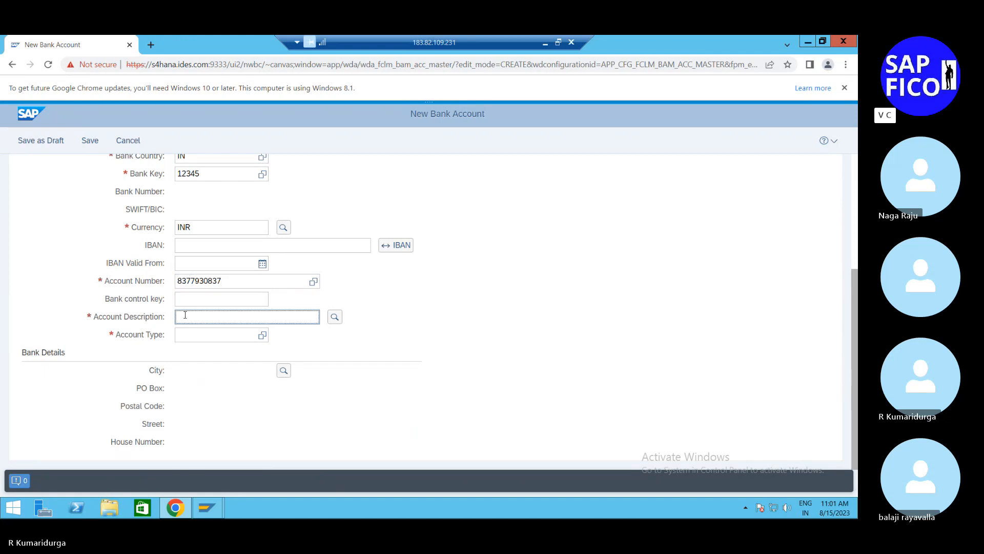
type("CURR")
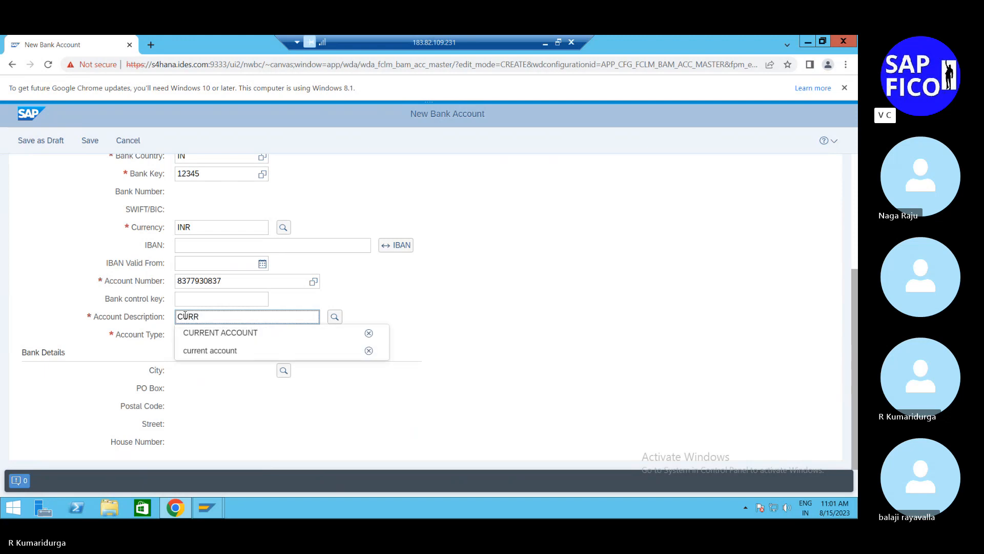
left_click(205, 333)
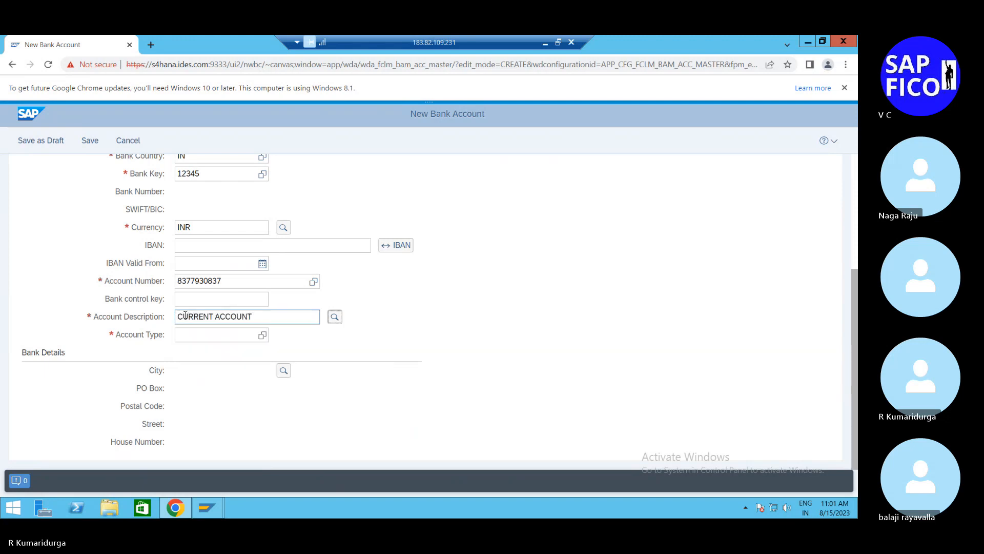
left_click(210, 335)
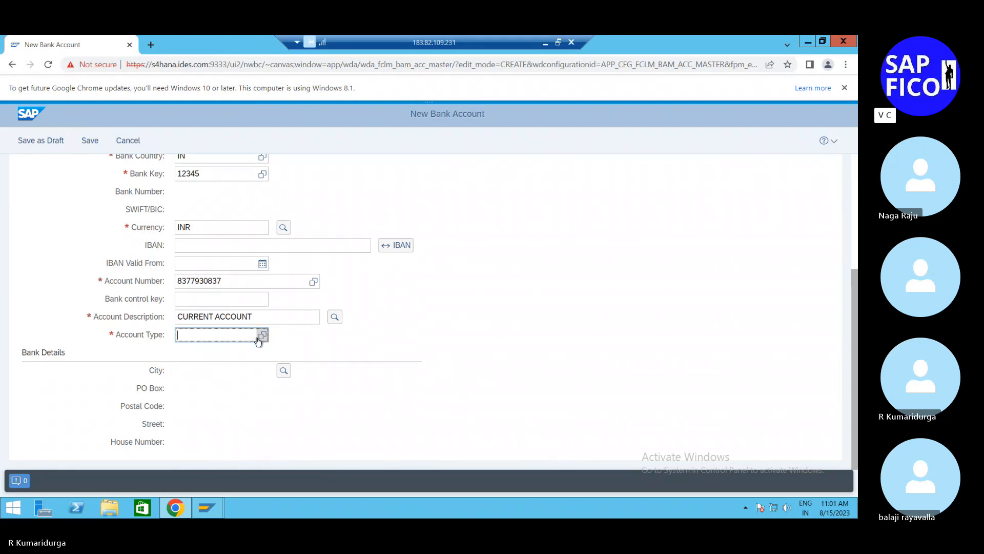
left_click(258, 339)
type("C")
left_click(374, 274)
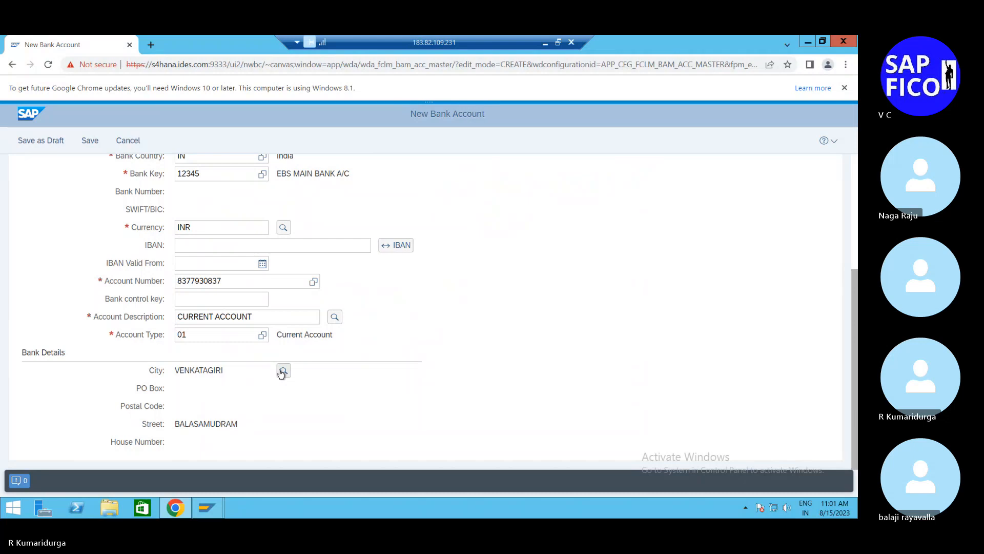
left_click(88, 142)
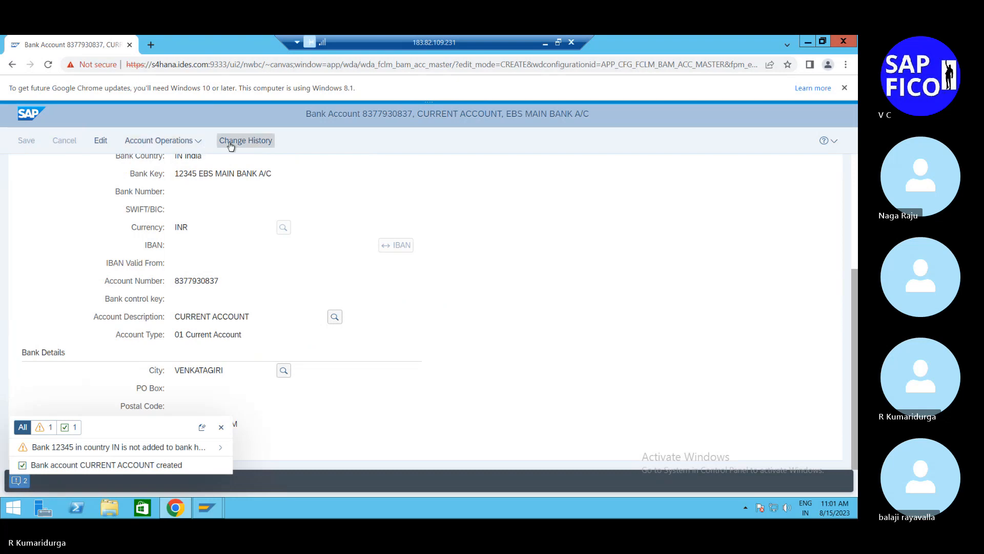
Step: Add a house bank connectivity entry to the bank account in edit mode and set its house bank account ID to EBS1
scroll(322, 191, "up", 4)
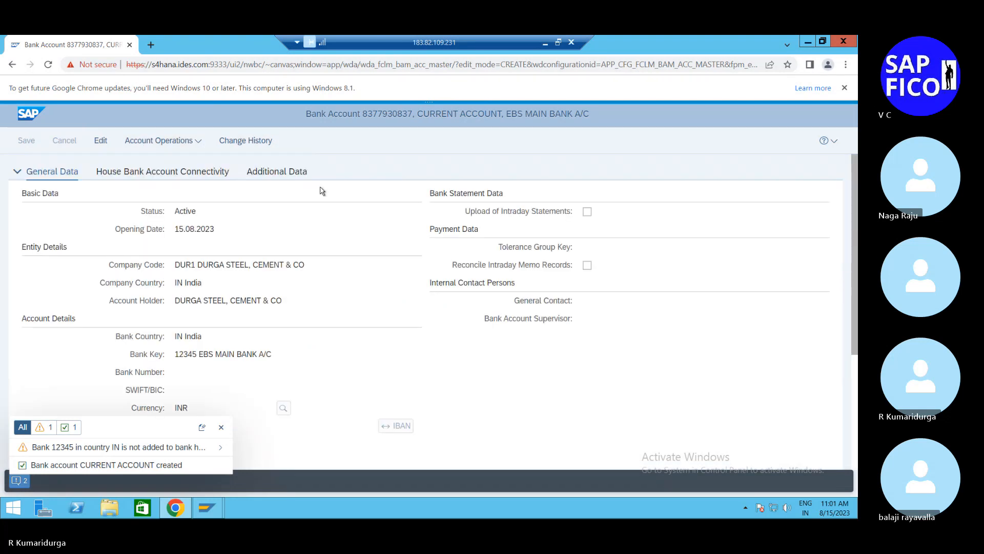
left_click(118, 175)
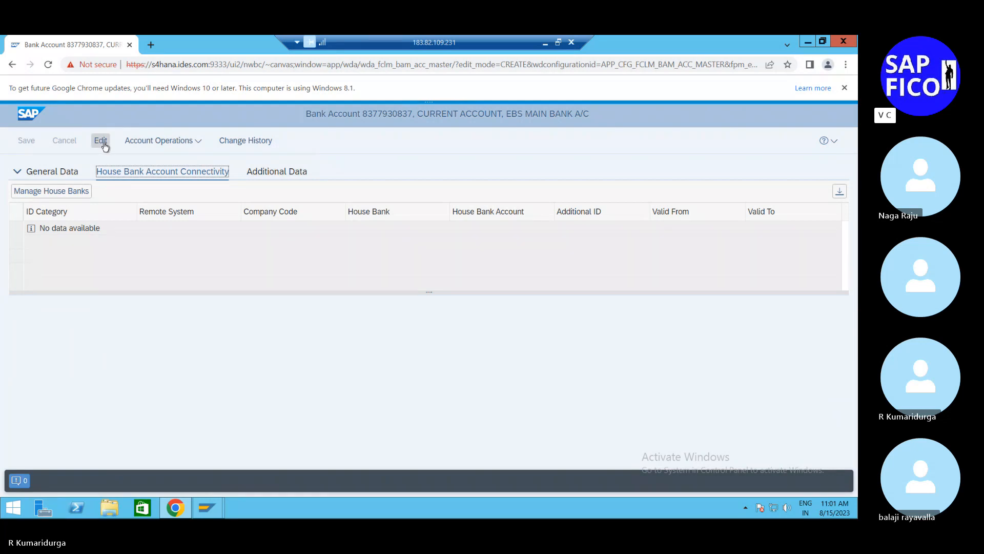
left_click(103, 144)
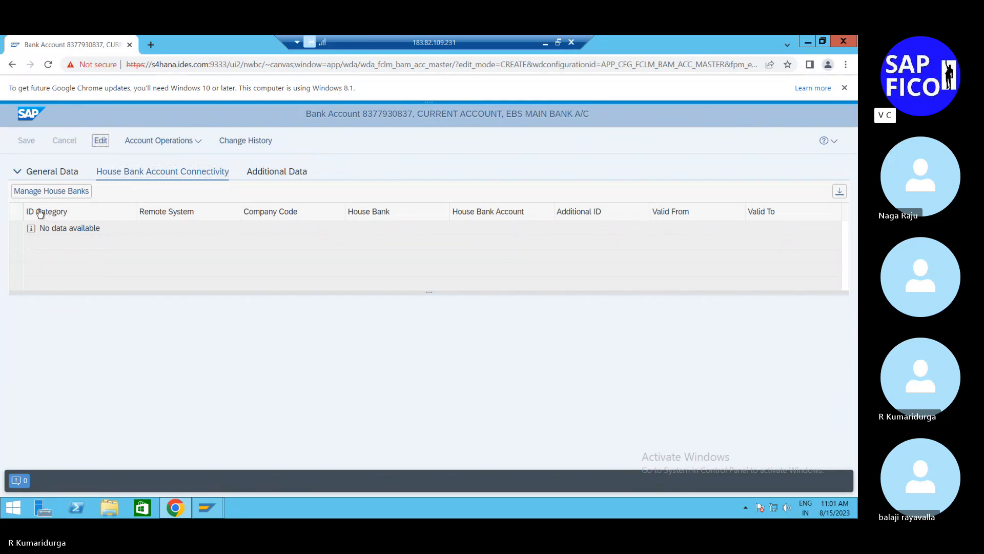
left_click(30, 191)
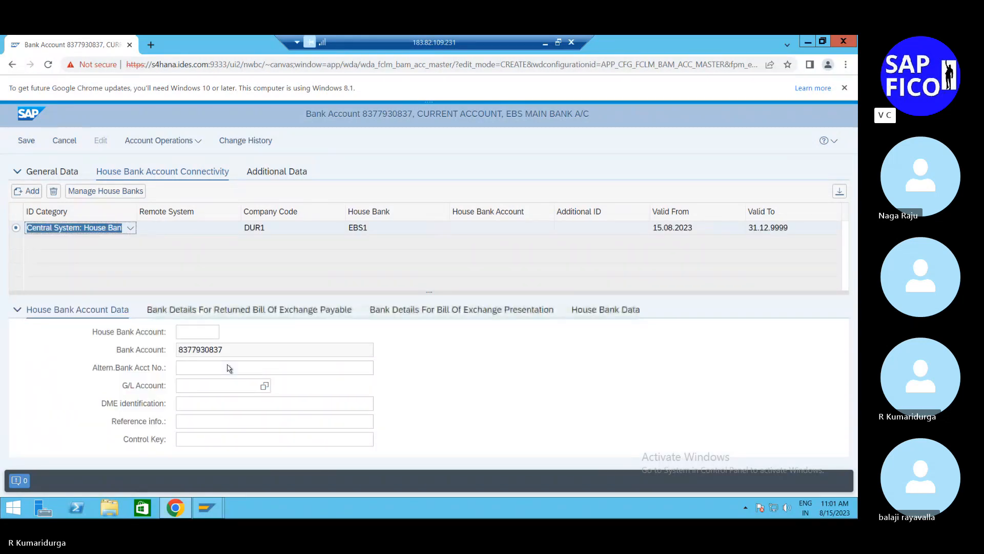
left_click(209, 334)
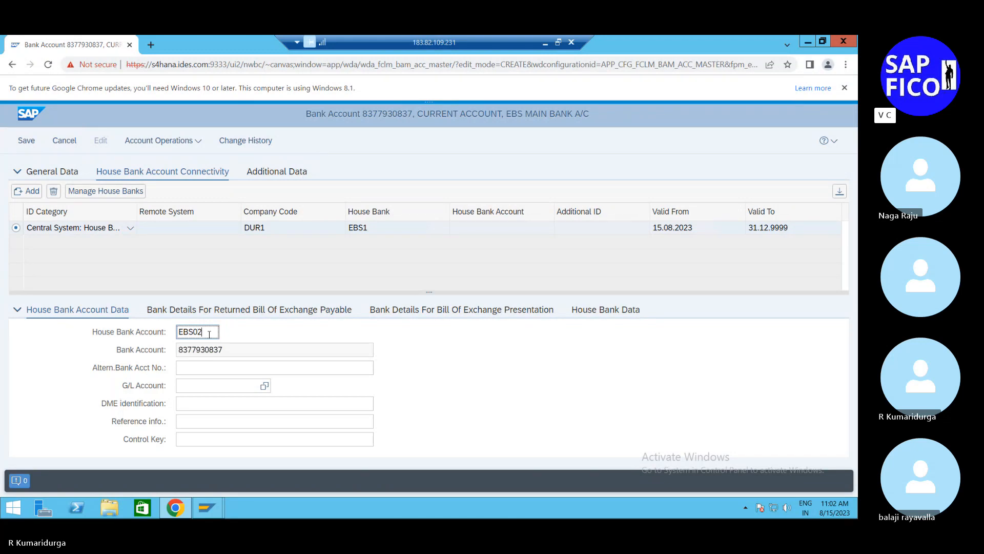
type("1")
left_click(196, 368)
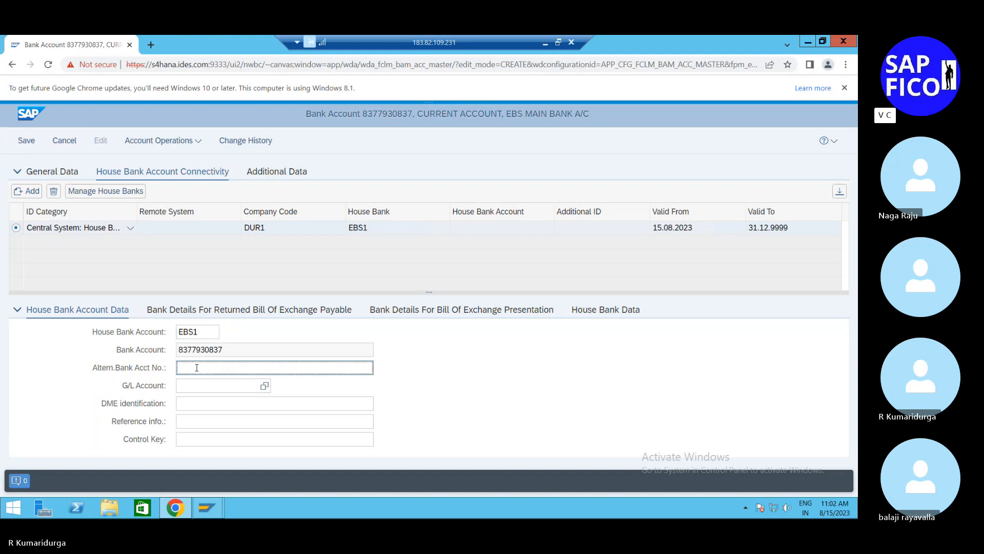
left_click(195, 388)
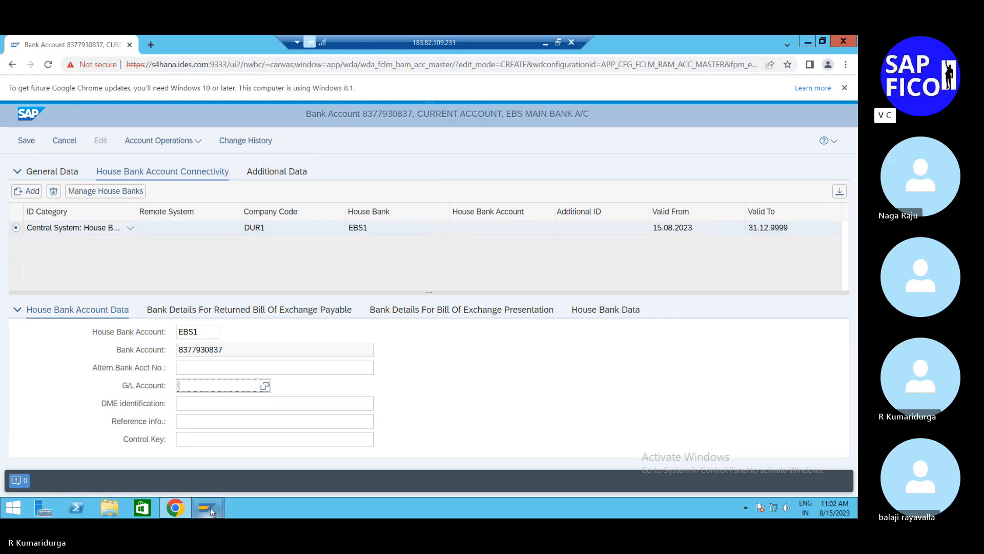
mouse_move(211, 511)
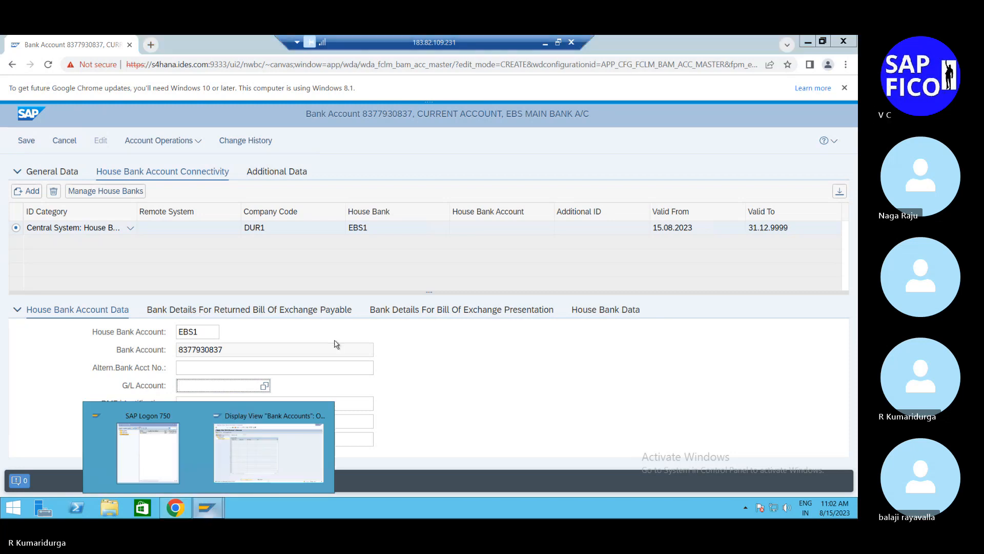
left_click(265, 386)
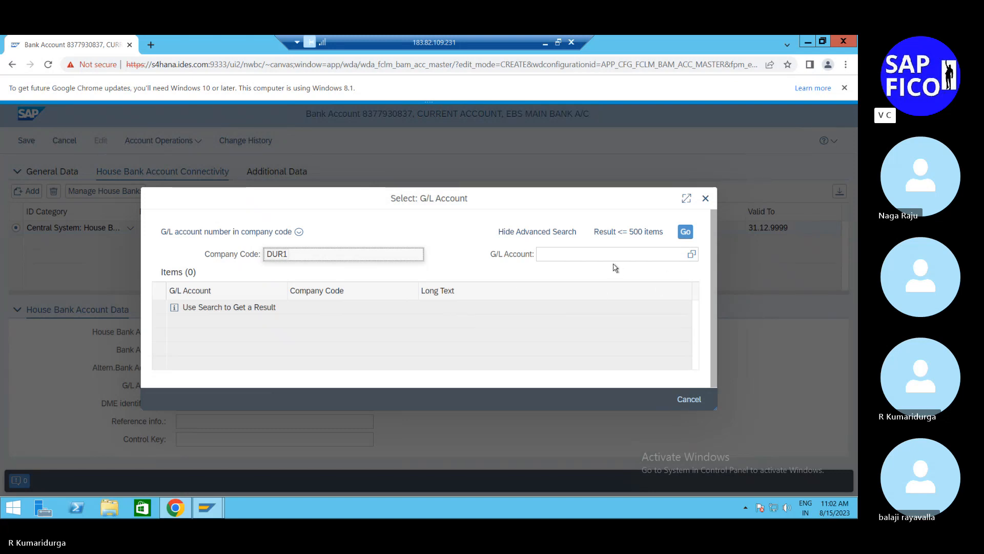
left_click(592, 257)
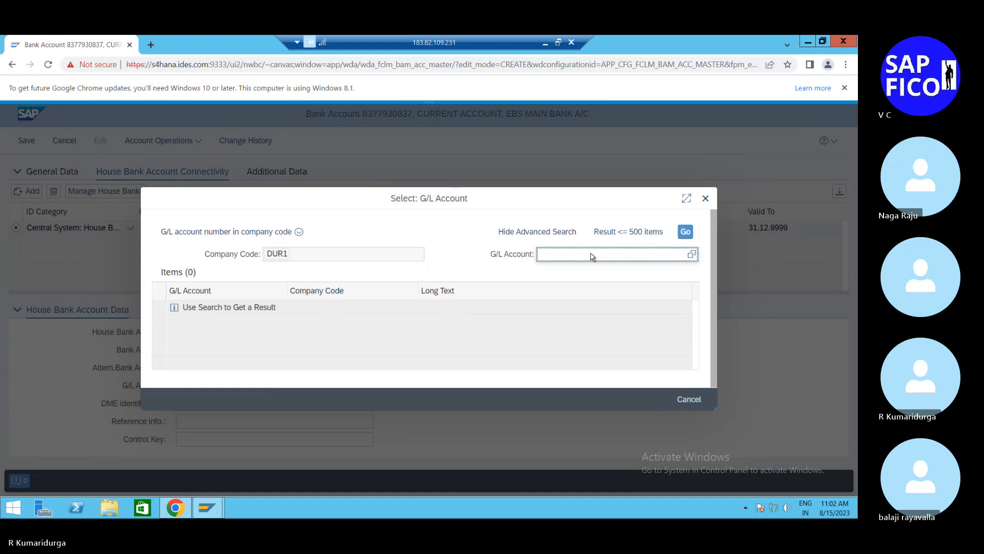
type("200109")
left_click(707, 200)
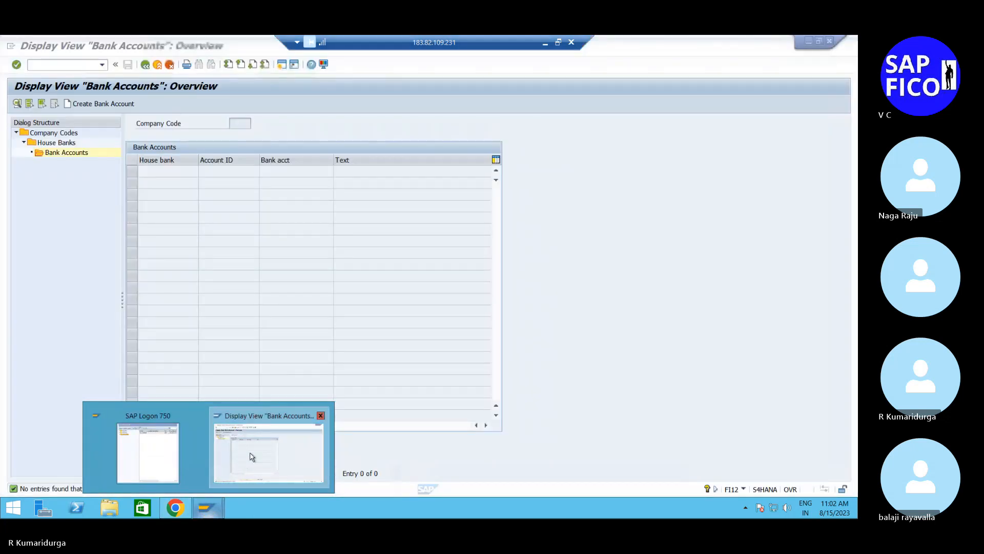
Step: Switch to SAP GUI and look up the main bank EBS G/L account among DUR1's current assets, using FS00 in a new session
left_click(251, 457)
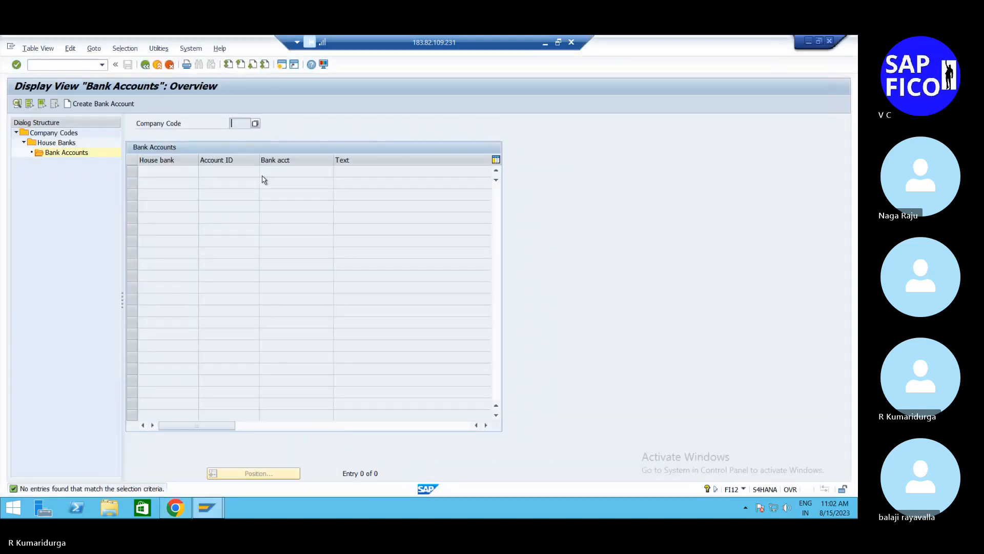
left_click(281, 65)
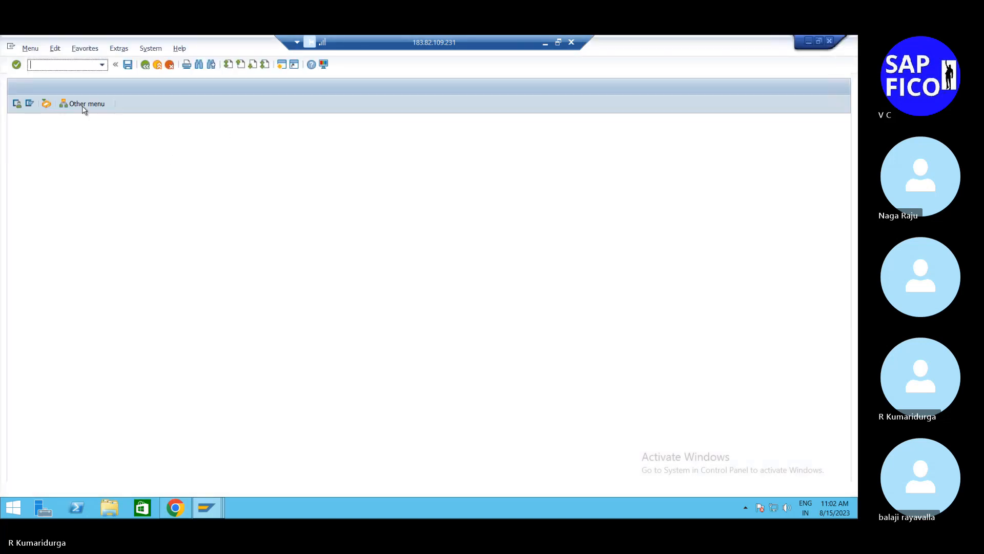
type("FS00")
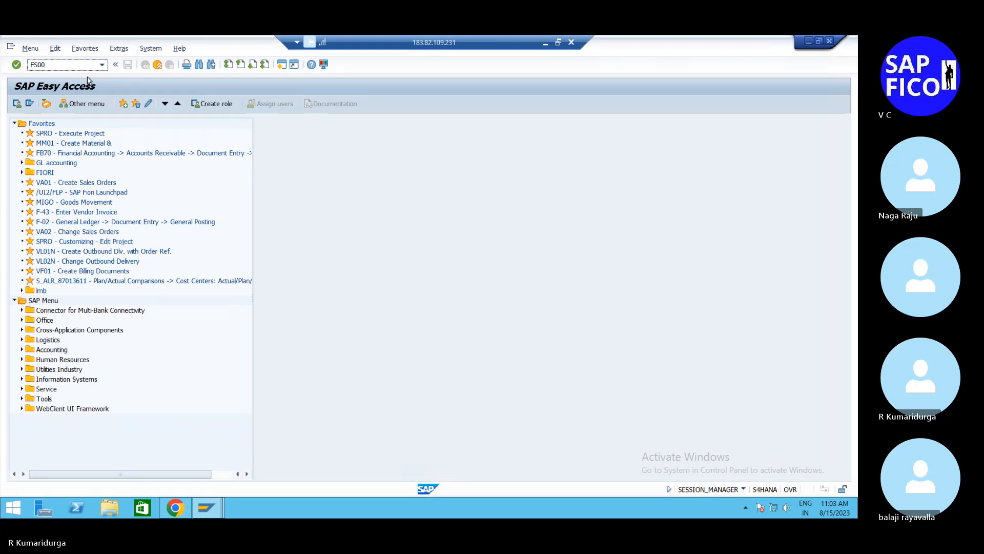
key("Return")
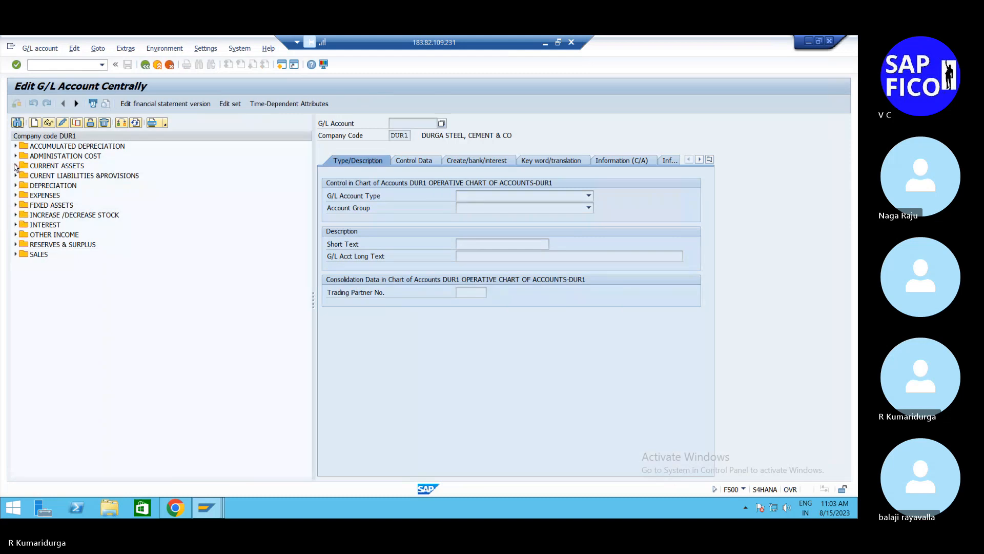
left_click(15, 166)
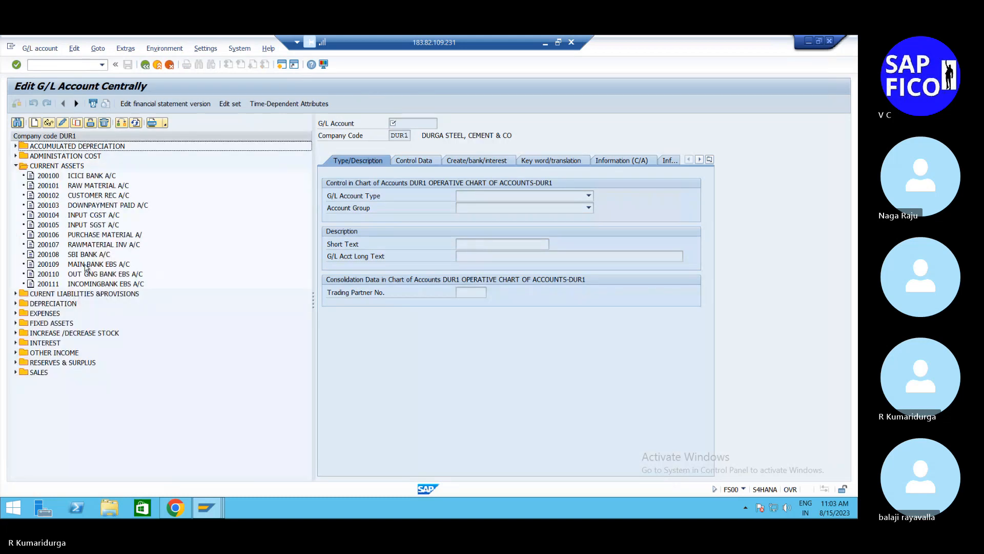
left_click(86, 266)
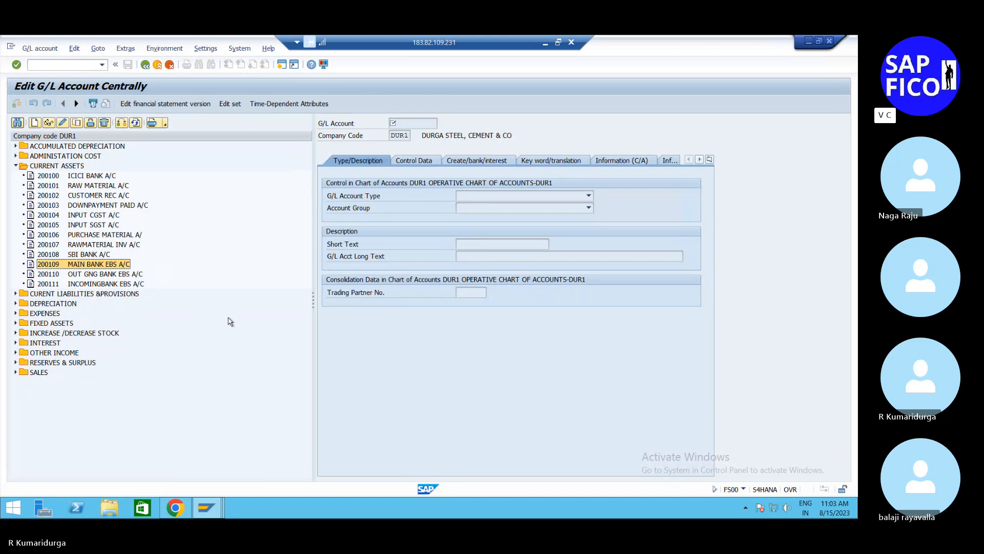
Step: Return to the bank account in the browser, assign G/L account 200109 to house bank account EBS1, and save
left_click(175, 508)
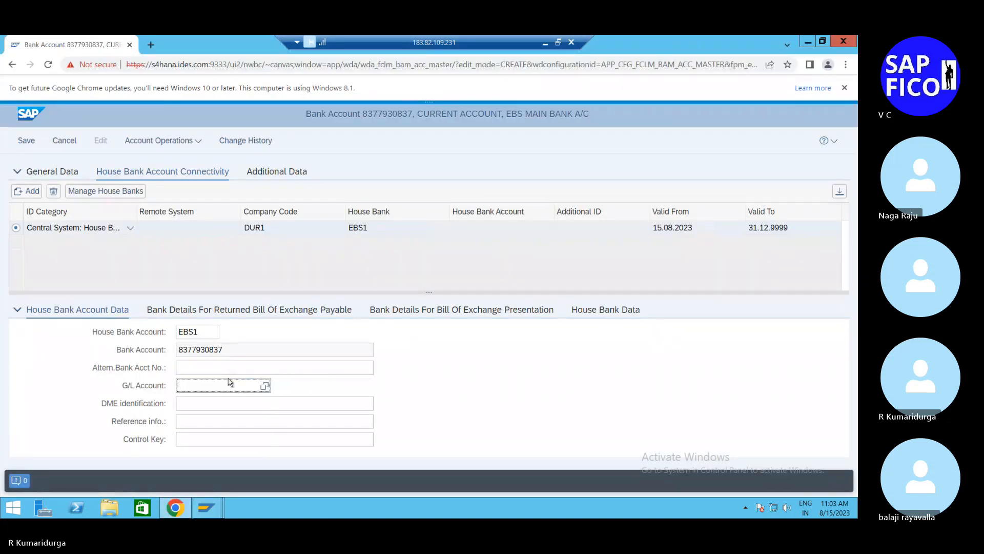
type("20010")
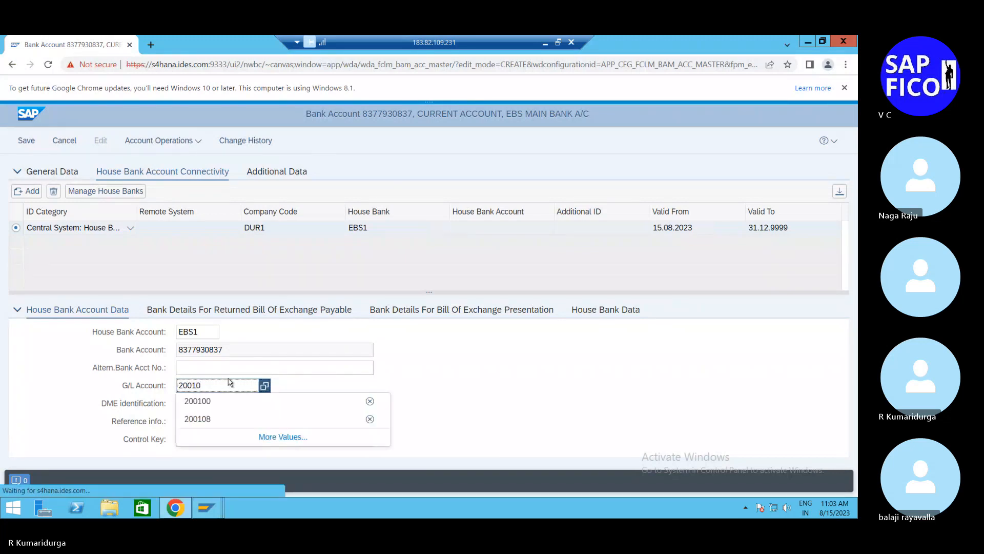
type("9")
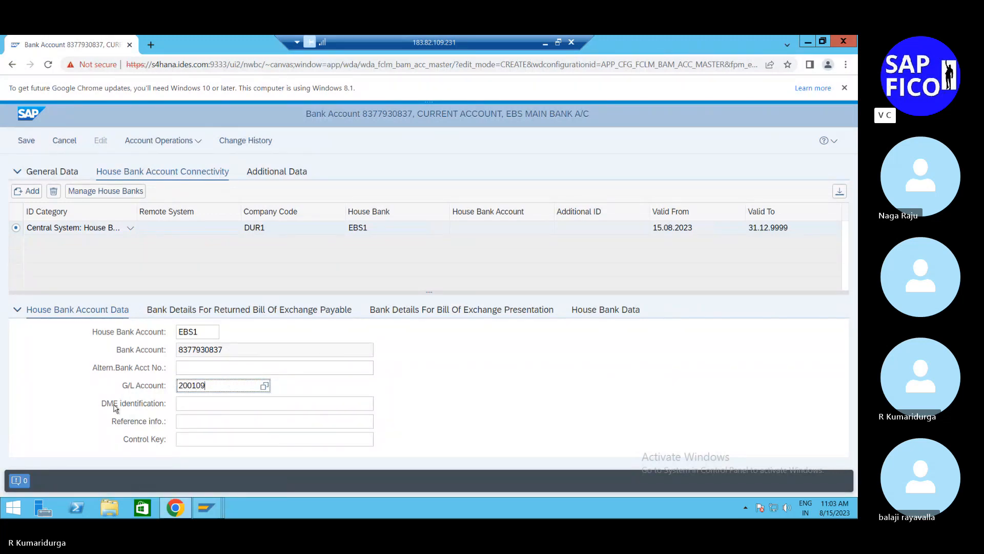
left_click(185, 443)
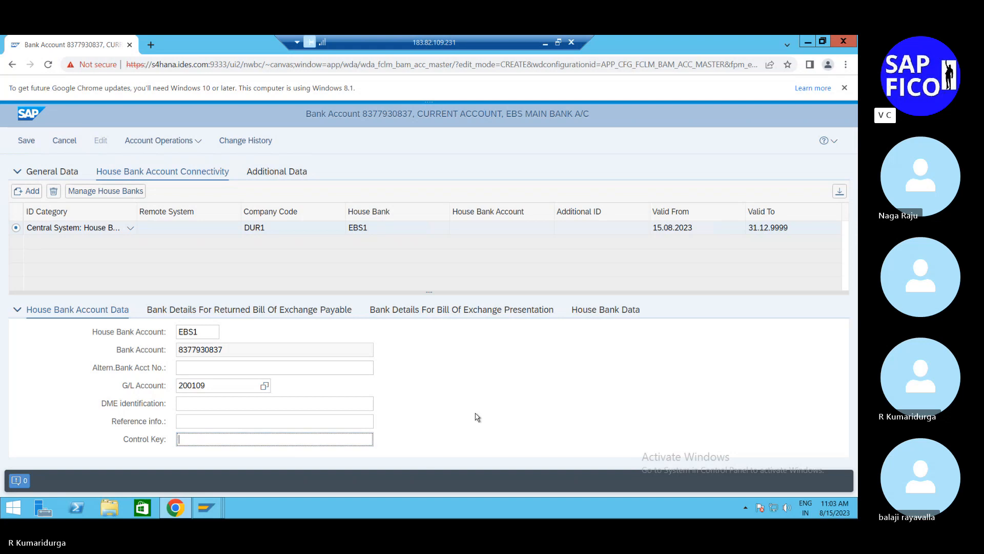
left_click(27, 140)
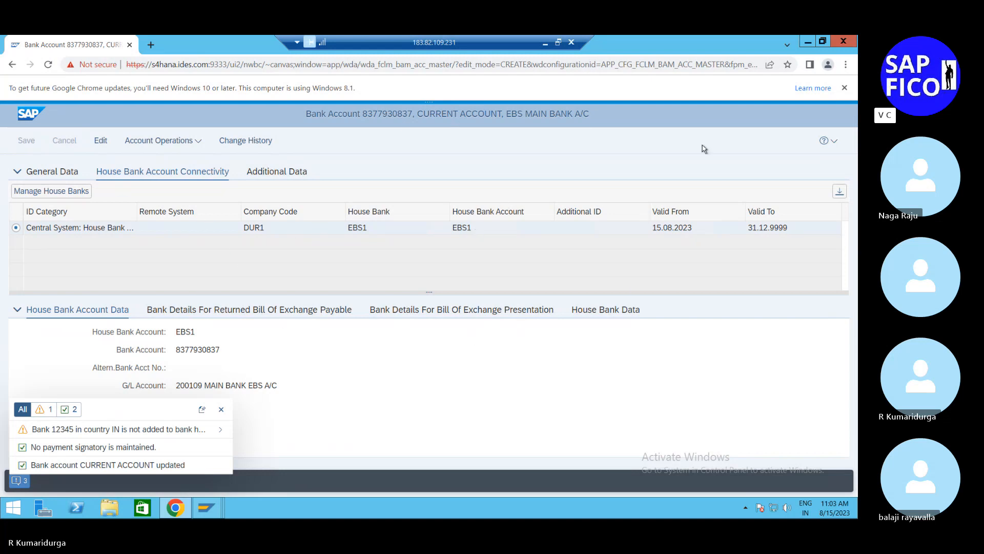
left_click(834, 142)
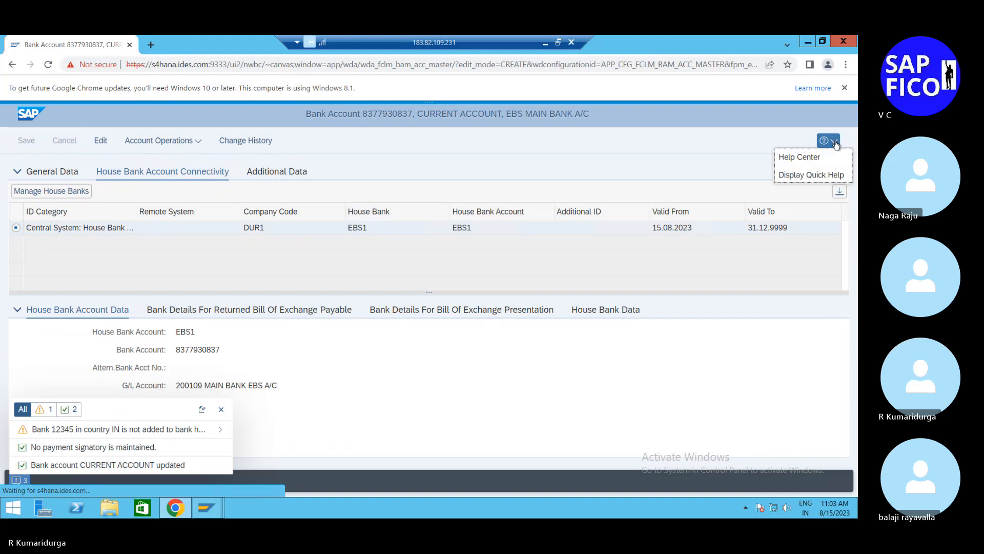
left_click(836, 145)
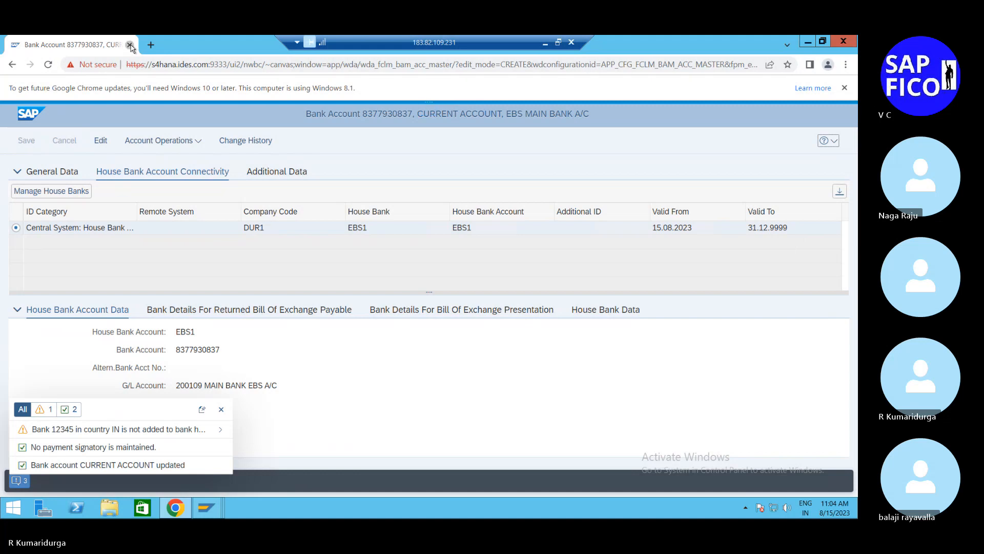
Step: Leave the bank account page and switch to the SAP GUI session showing the Bank Accounts overview
key("alt+Tab")
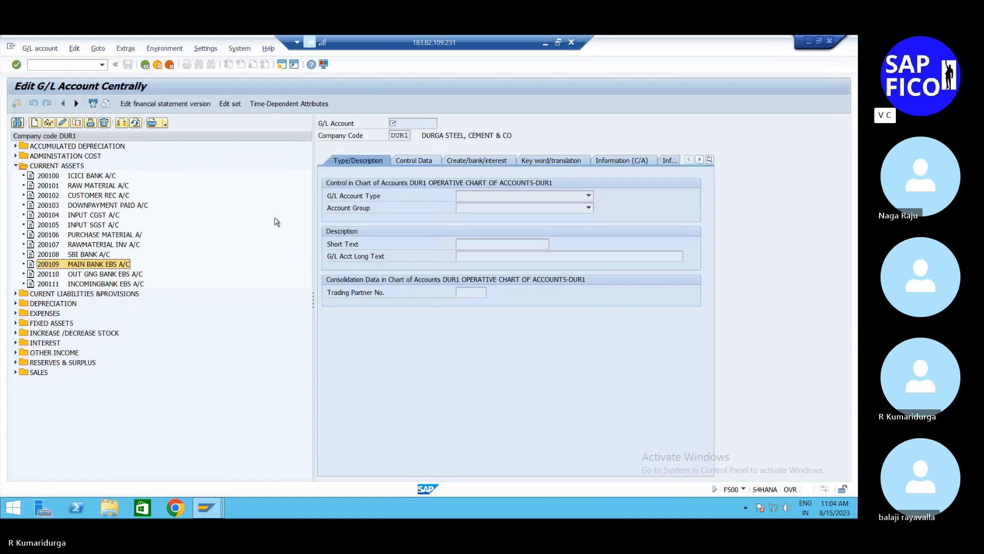
left_click(210, 509)
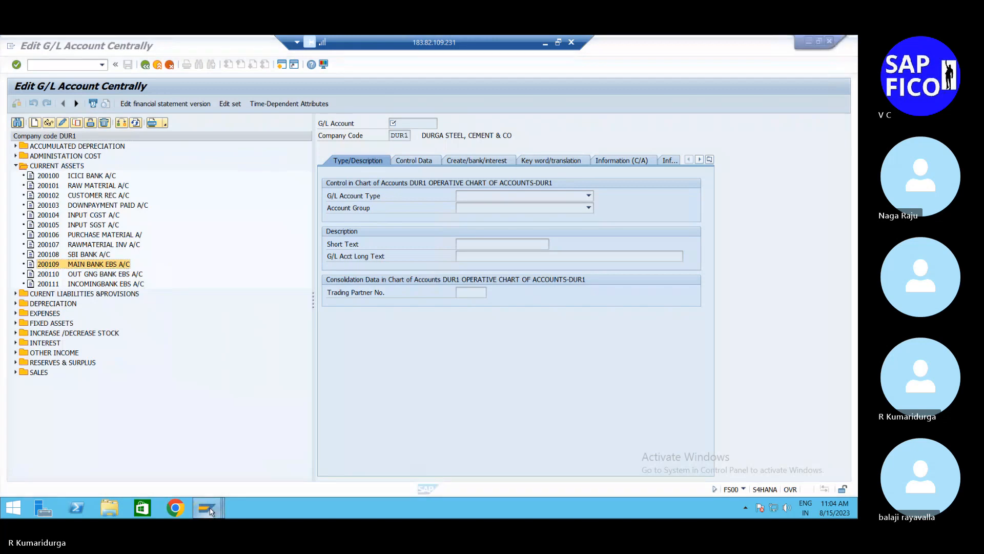
left_click(219, 463)
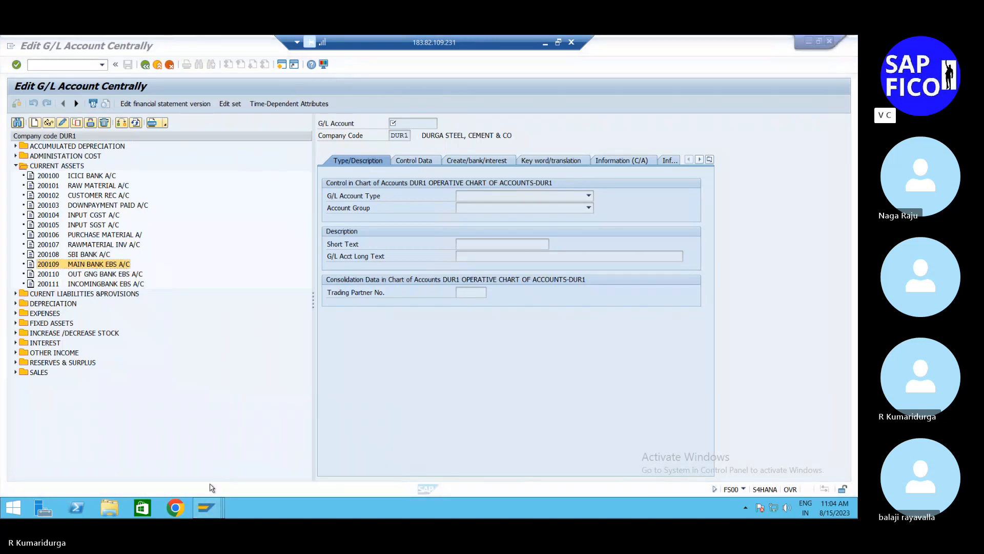
left_click(209, 514)
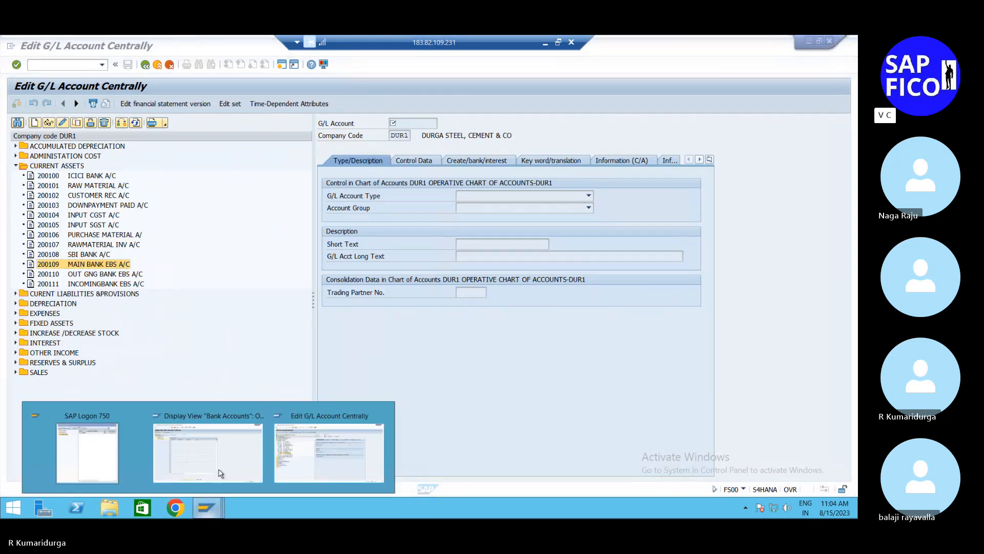
left_click(223, 464)
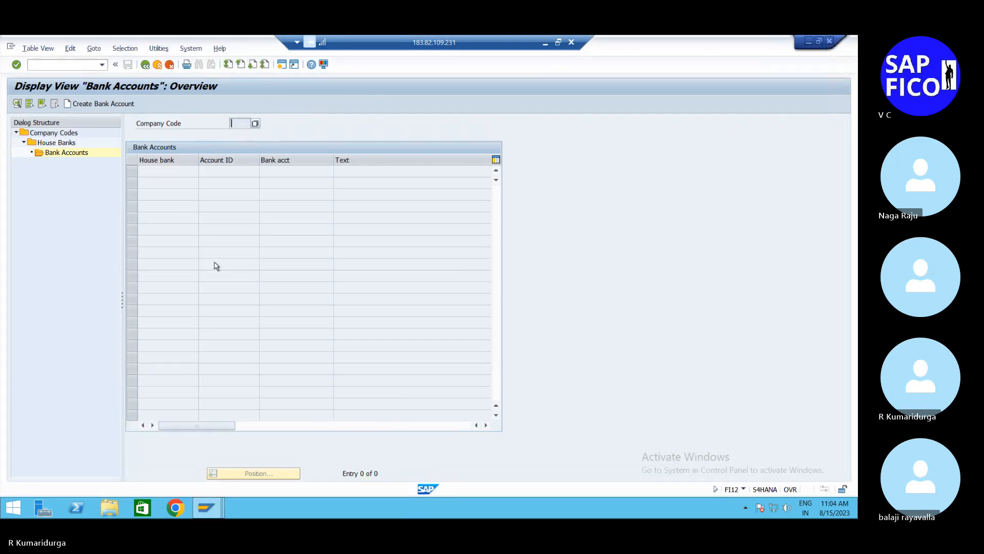
Step: Exit the bank account and house bank views and return to SAP Easy Access with /n
left_click(146, 65)
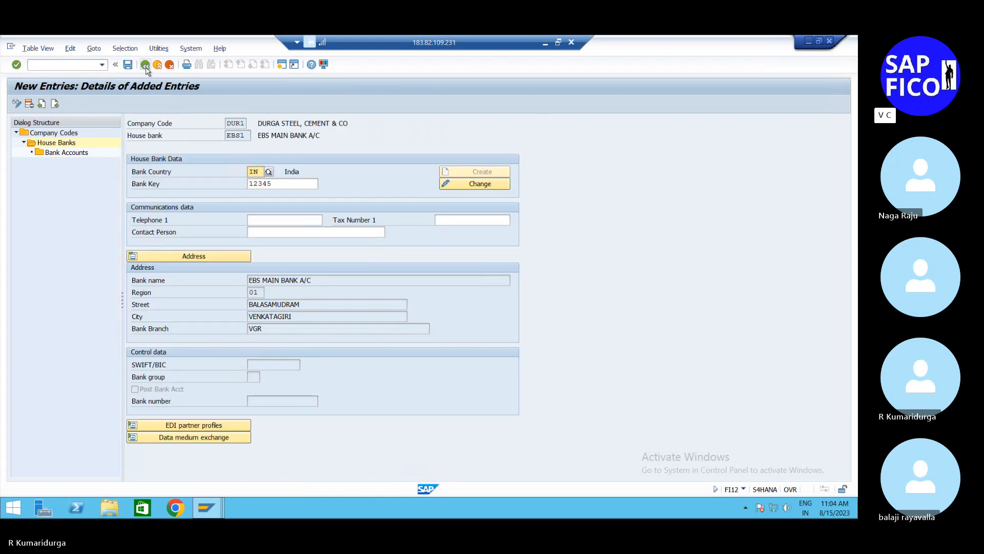
left_click(145, 65)
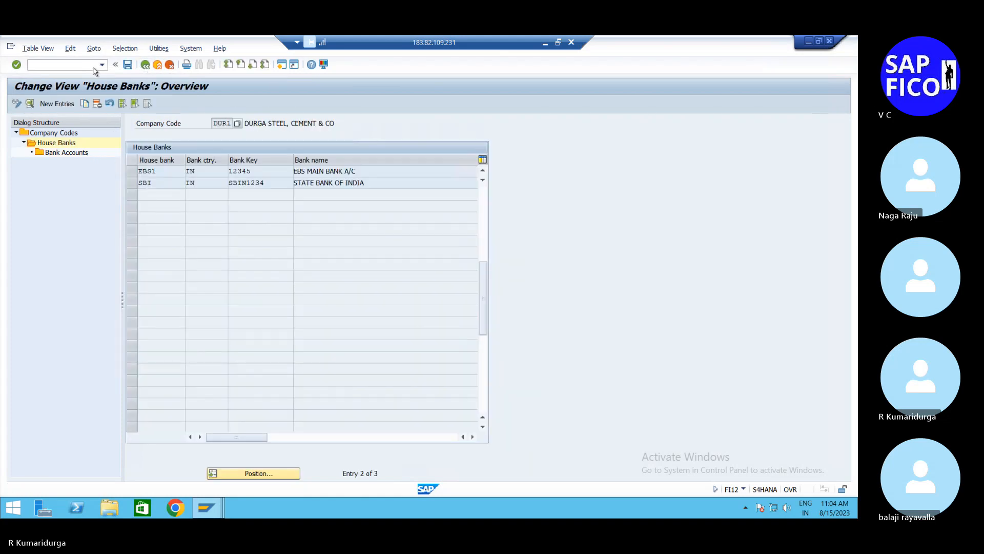
left_click(32, 65)
type("/n")
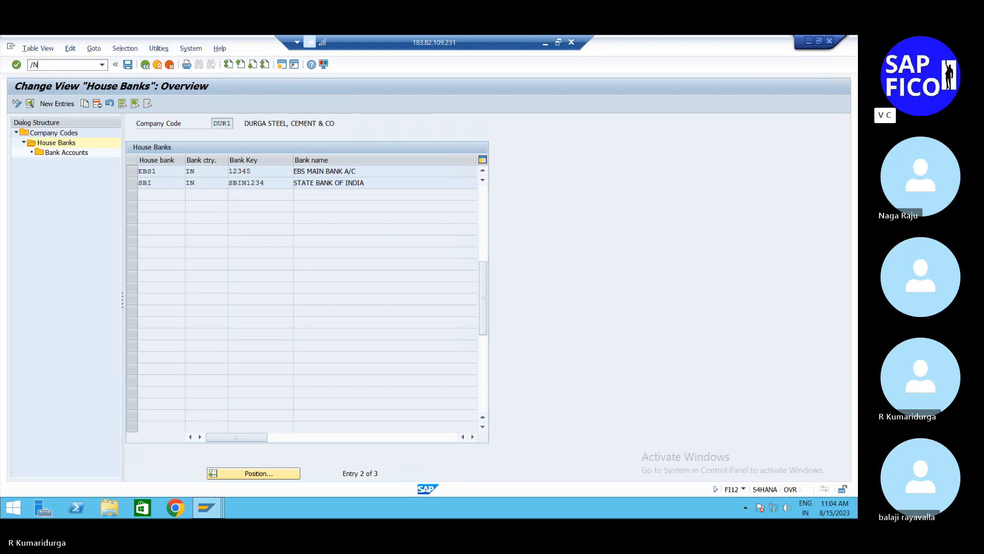
key("Return")
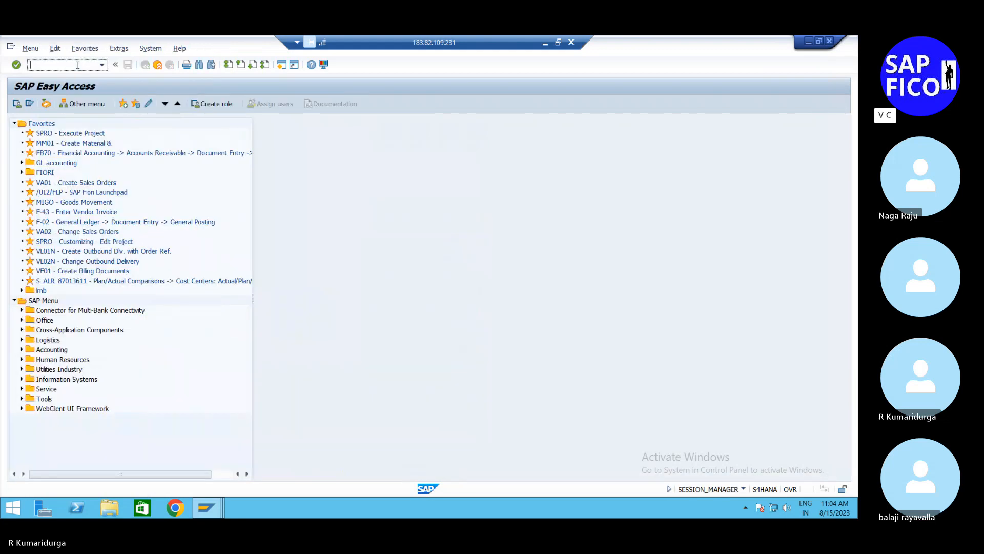
Step: Run transaction FI12 to open the company code overview for house banks
type("FI12")
key("Return")
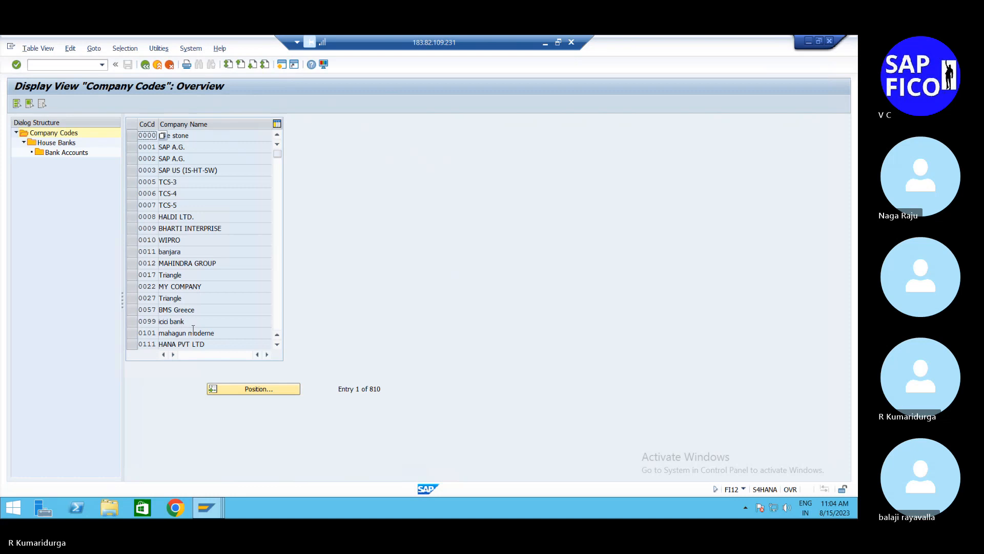
left_click(293, 391)
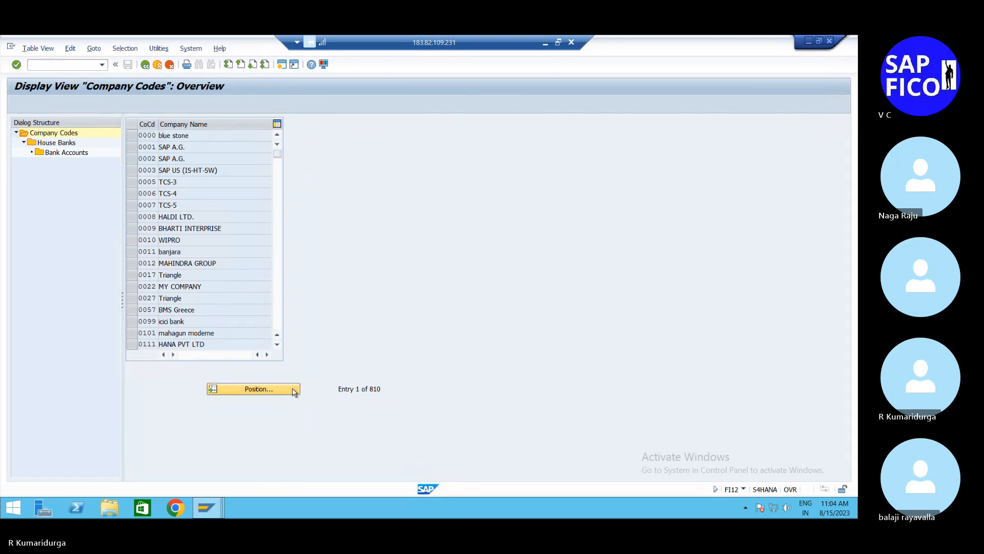
type("us01")
key("Return")
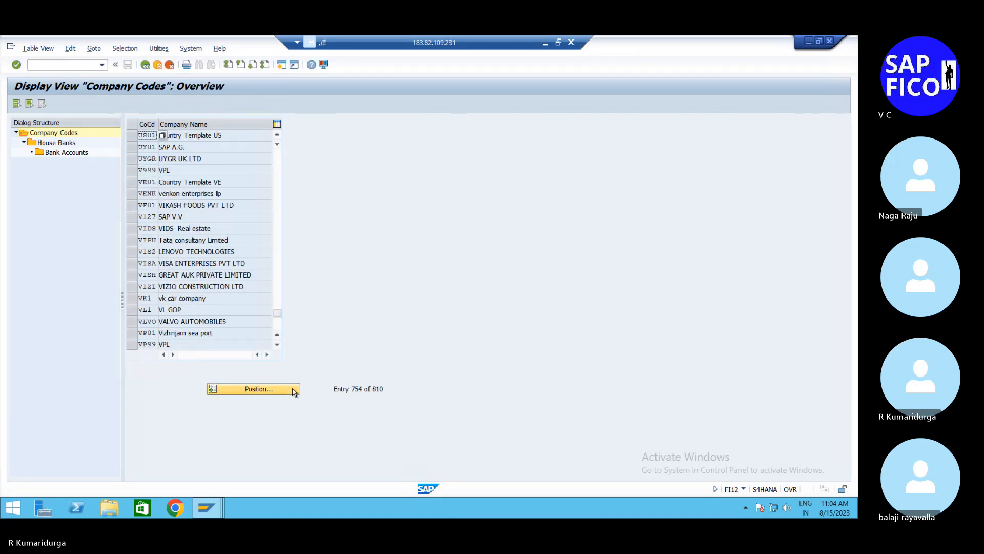
Step: Position the company code list at DUR1
left_click(277, 390)
type("DUR")
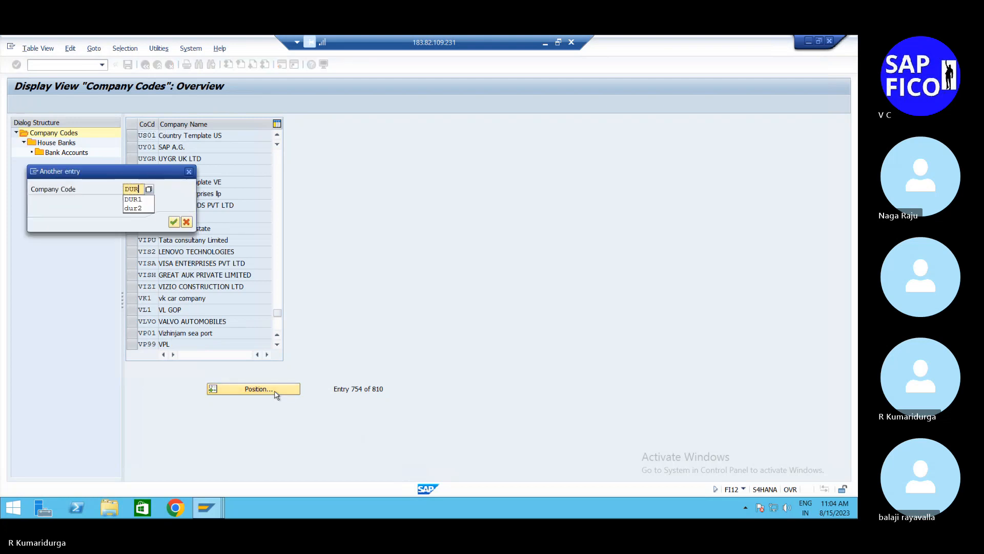
type("1")
key("Return")
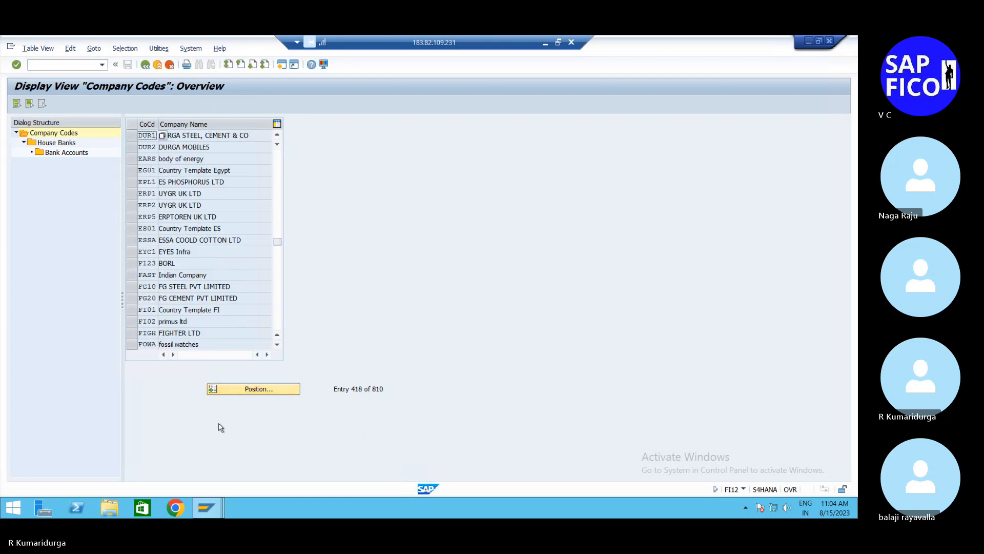
Step: Open company code DUR1's house banks and display the bank accounts of house bank EBS1, acknowledging the read-only access notice
left_click(134, 138)
double_click(54, 143)
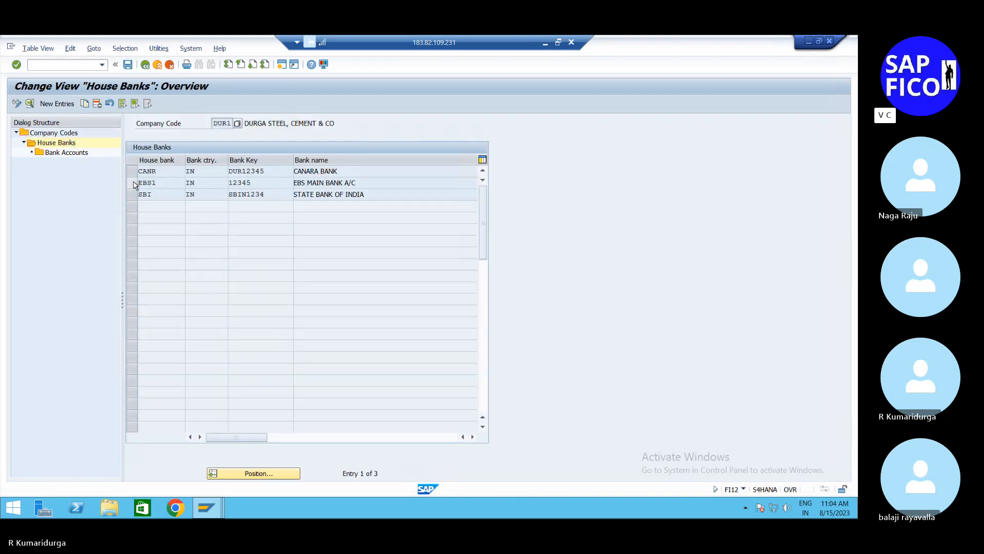
left_click(133, 183)
double_click(51, 153)
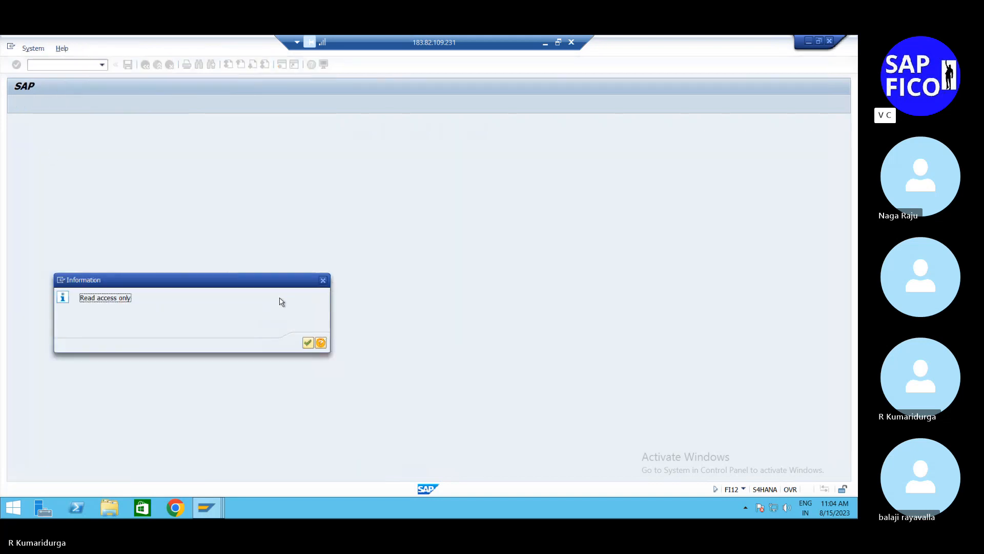
left_click(307, 343)
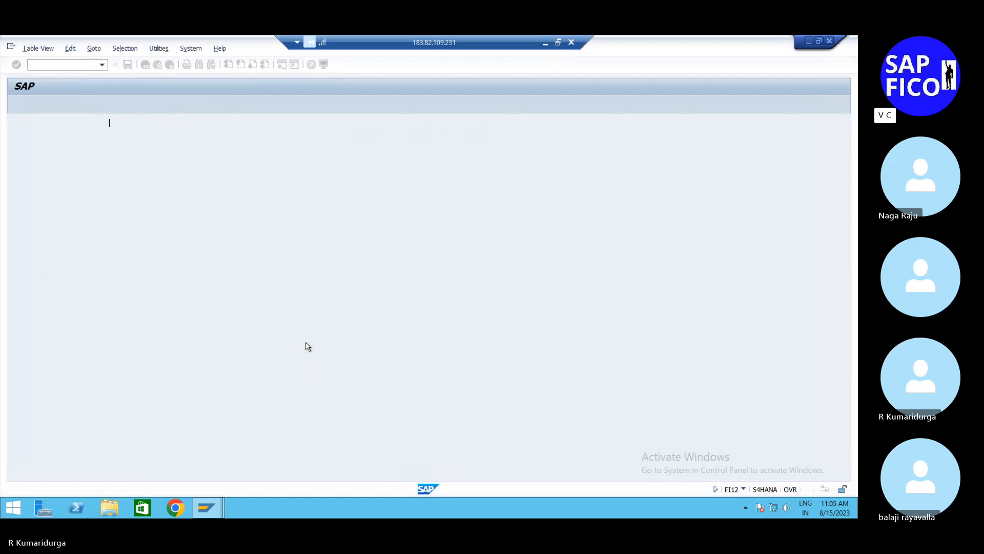